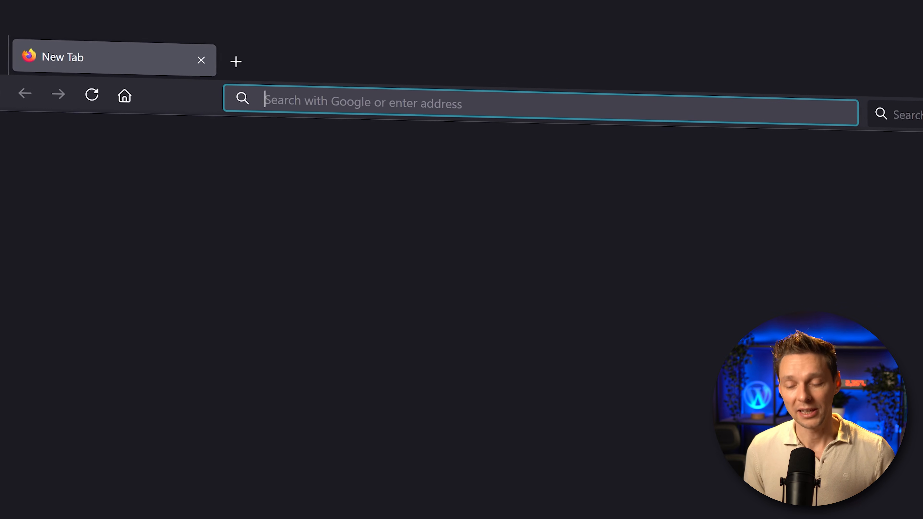
- Open wp.discount/rankmath and download the Rank Math plugin from the Rank Math website
type("wp.discount/rankm")
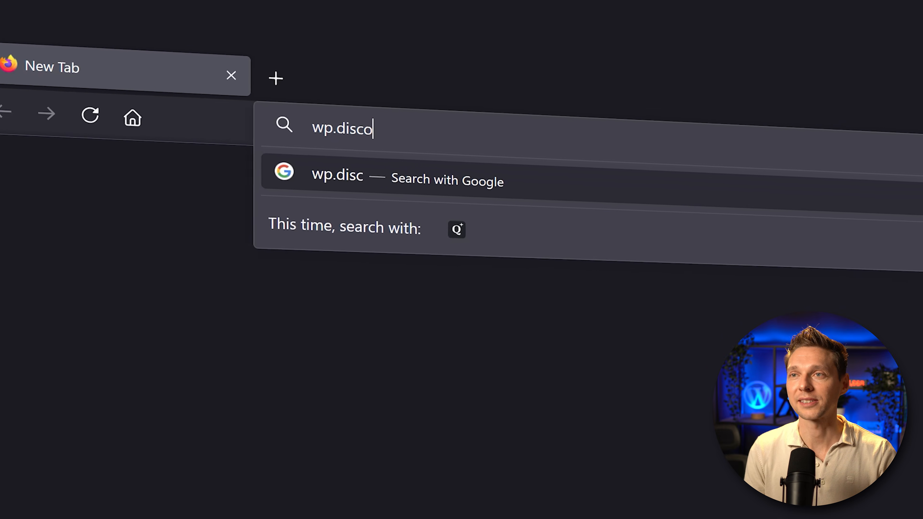
type("ath")
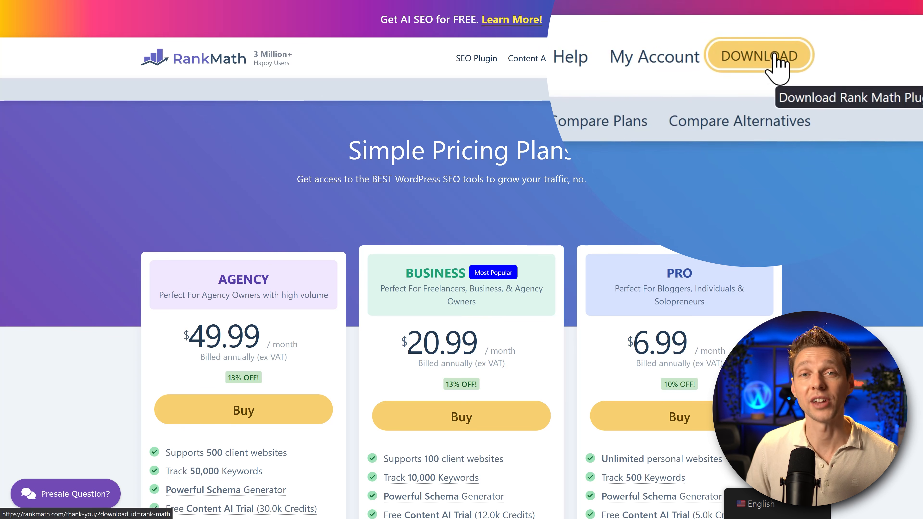
left_click(777, 60)
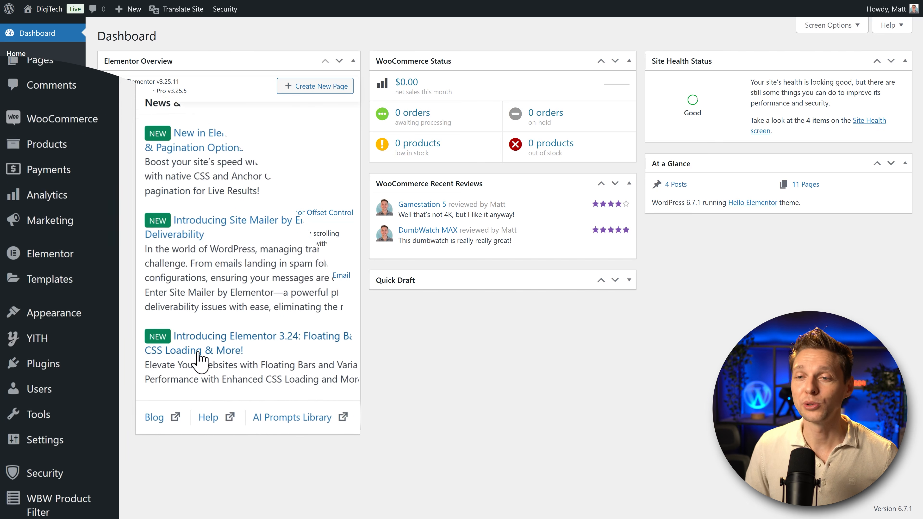
- Install the plugin on the WordPress site from the downloaded seo-by-rank-math.1.0.234 zip file and activate it
mouse_move(29, 378)
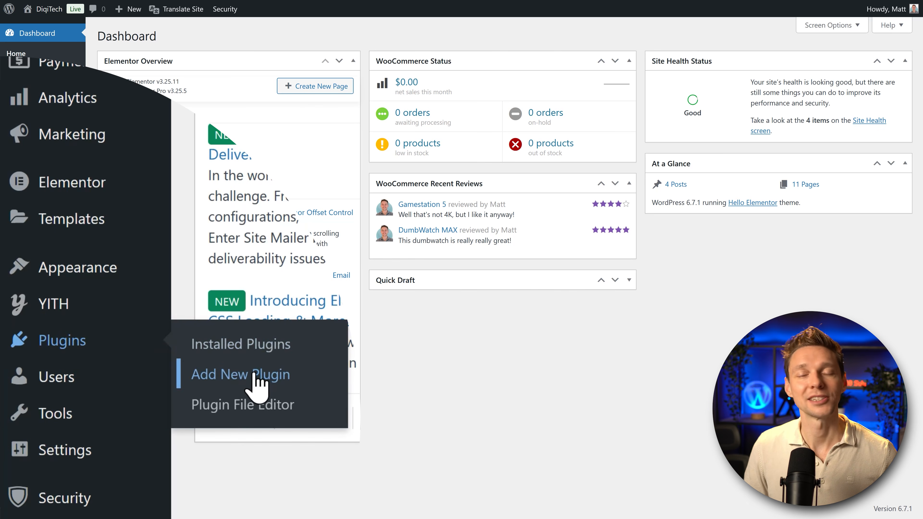
left_click(256, 376)
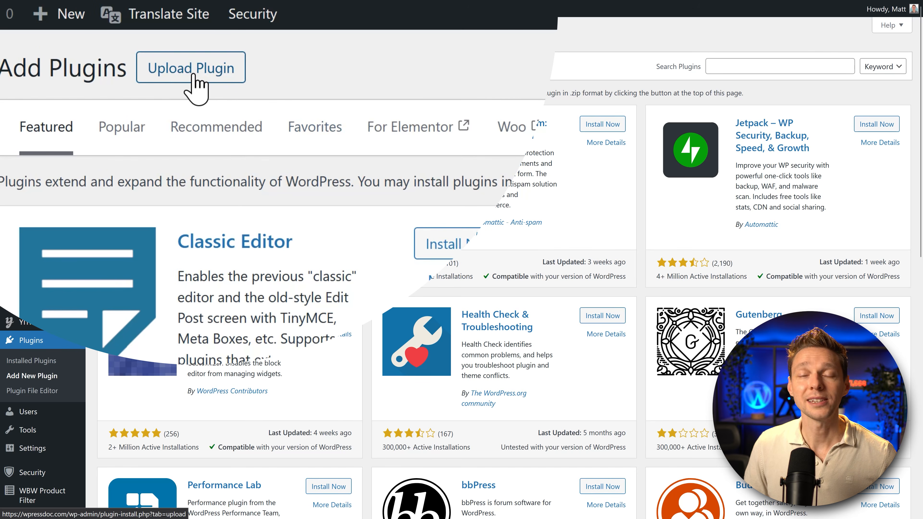
left_click(191, 74)
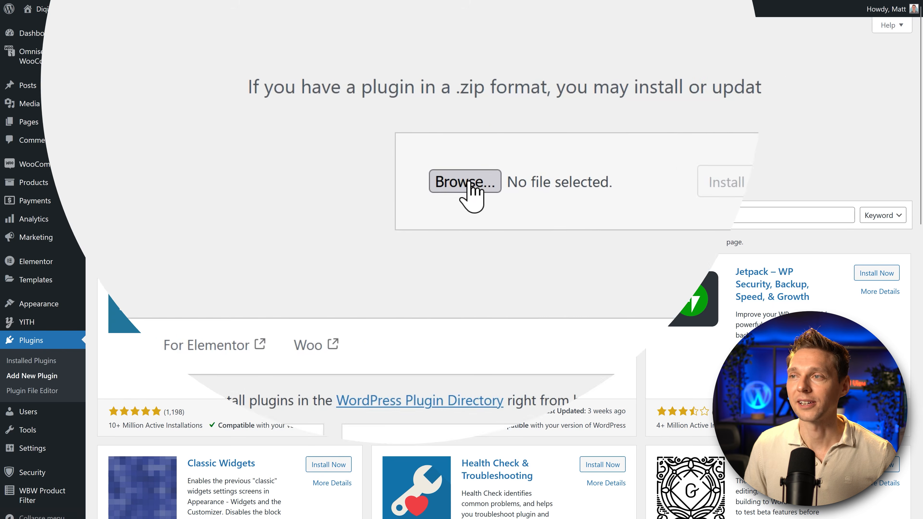
left_click(390, 156)
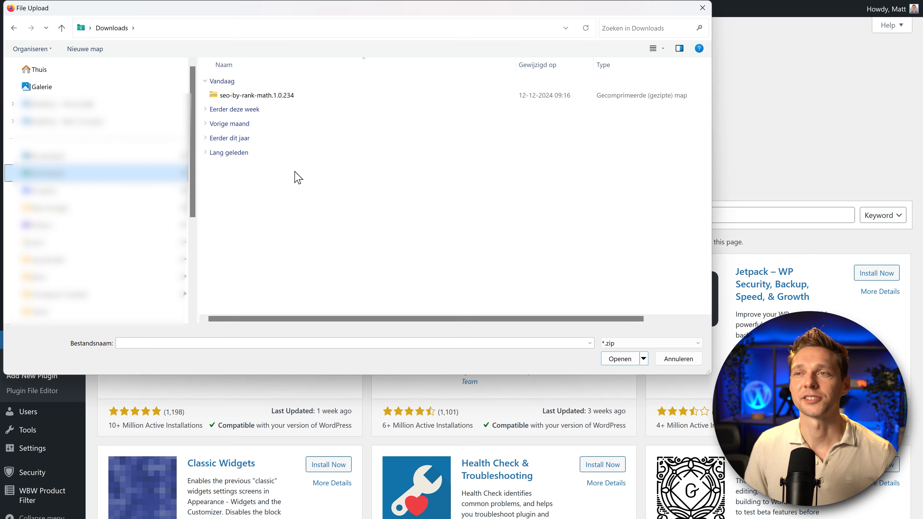
left_click(262, 97)
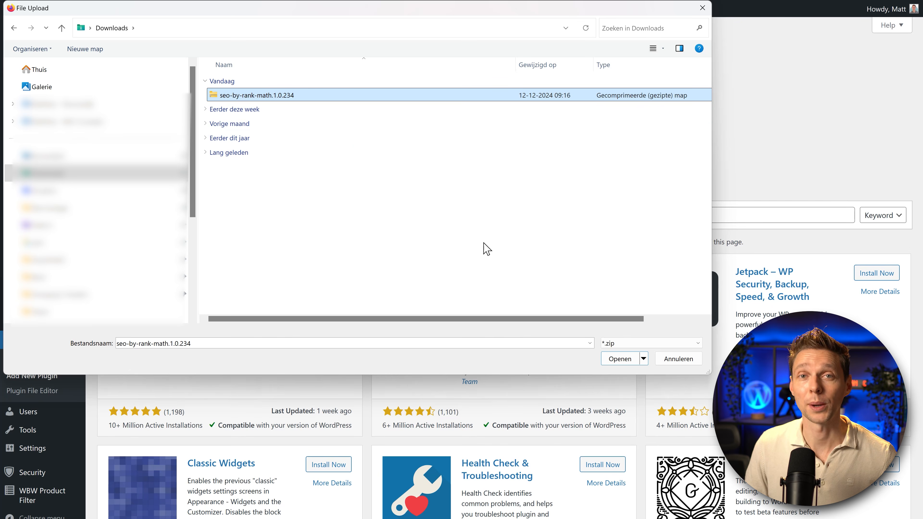
left_click(620, 359)
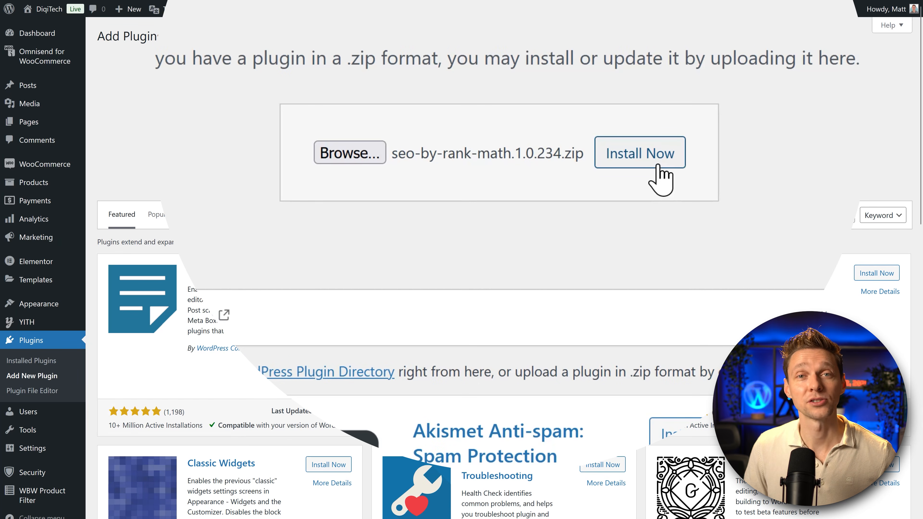
left_click(658, 166)
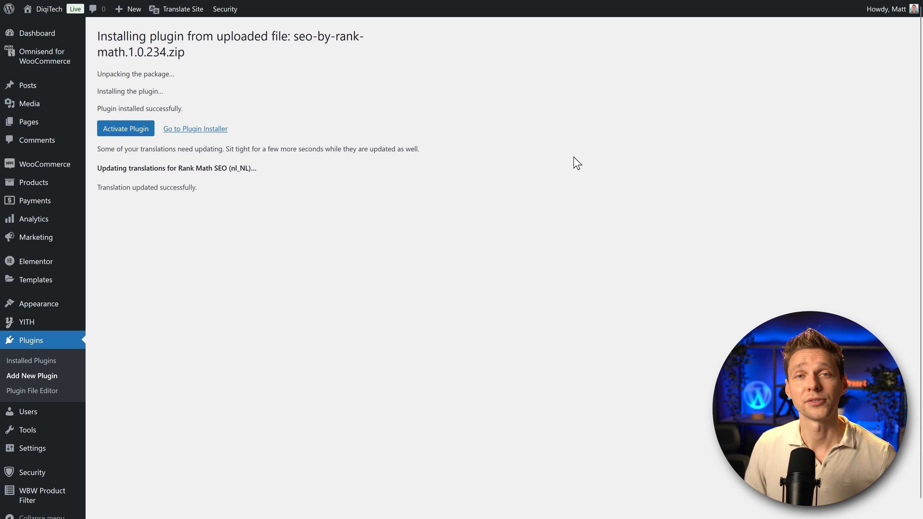
left_click(130, 131)
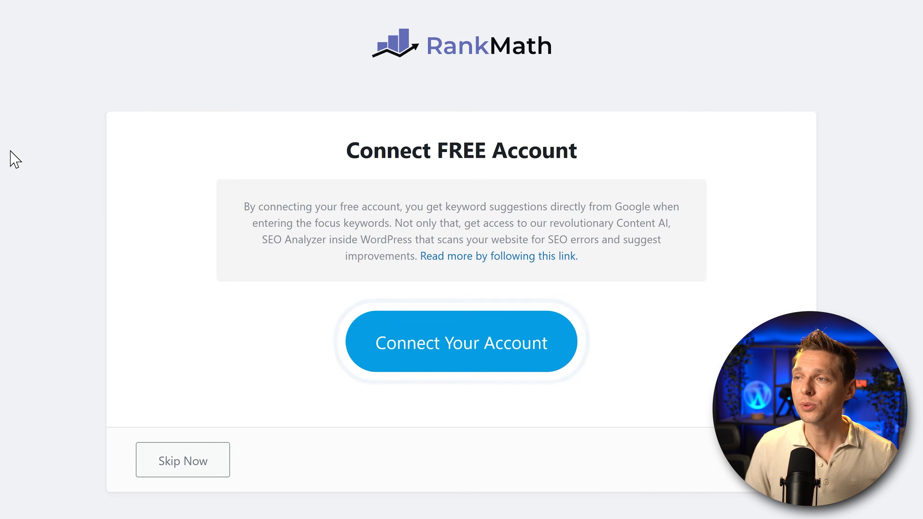
- Register a free Rank Math account with name and e-mail, accepting the terms, and activate the Rank Math Free Plan for the site
left_click(466, 349)
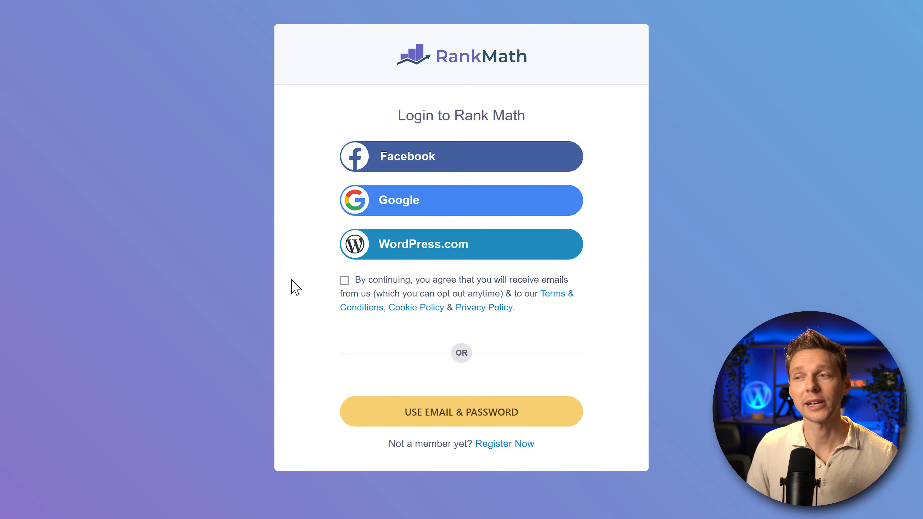
left_click(505, 444)
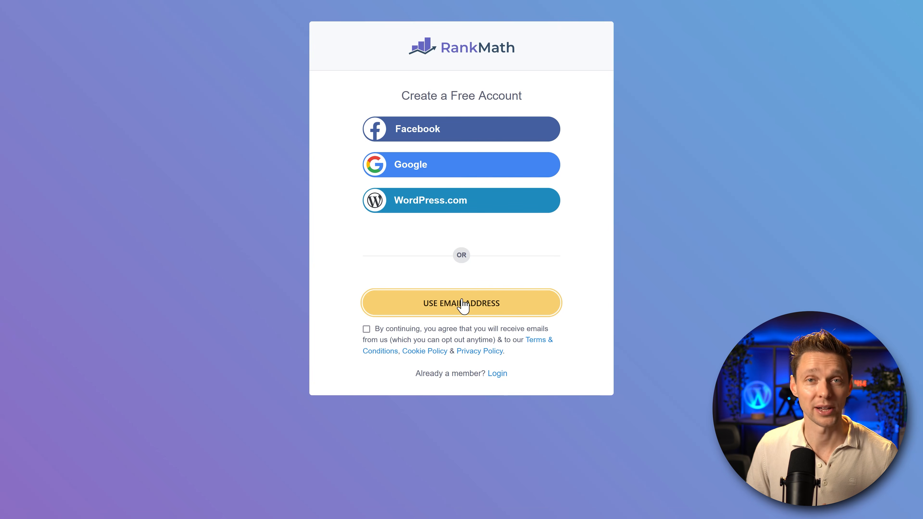
left_click(464, 309)
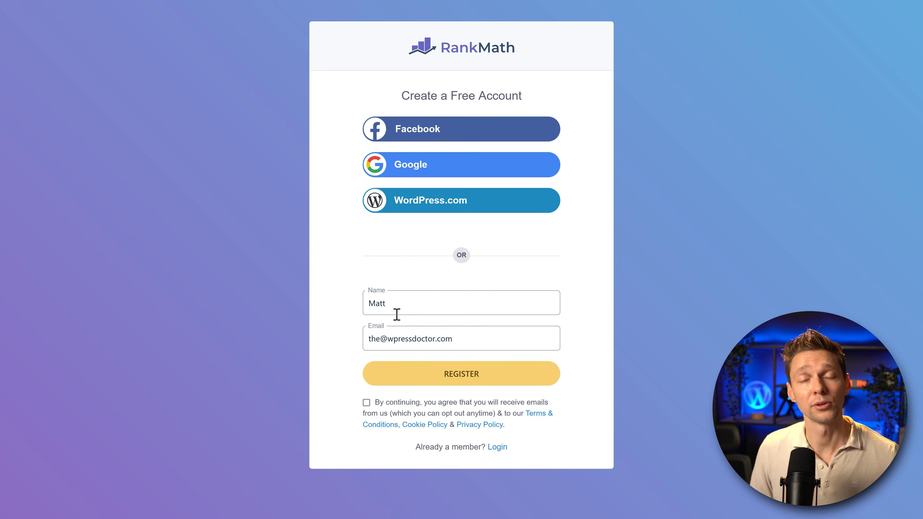
left_click(366, 403)
left_click(471, 379)
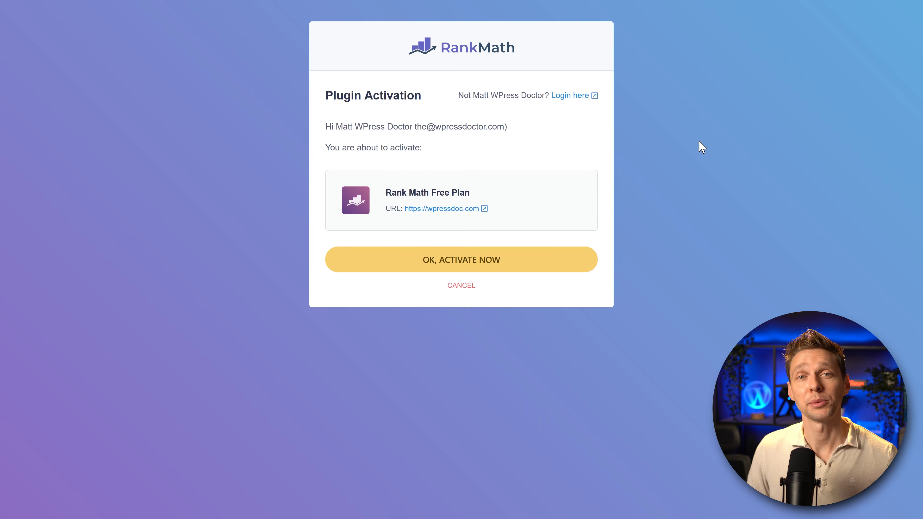
left_click(490, 264)
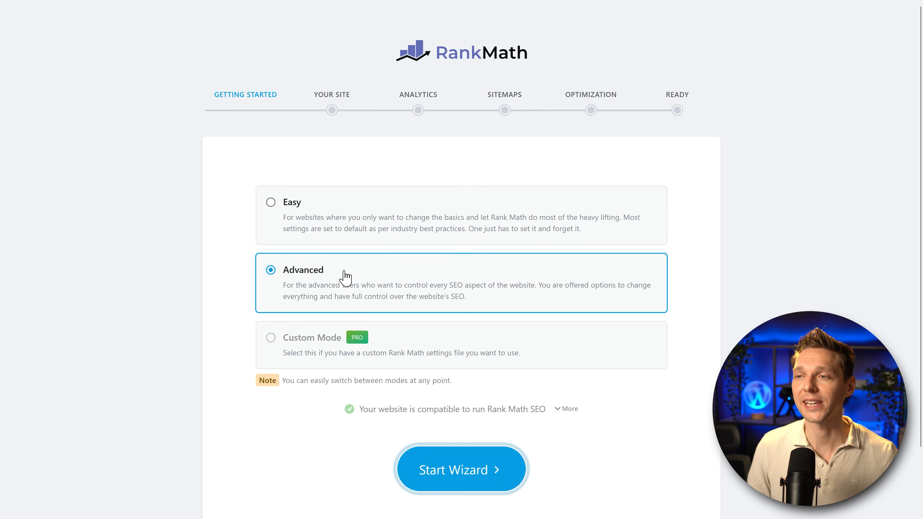
- Start the setup wizard in Advanced mode and keep Webshop as the type of the DiqiTech site
left_click(445, 482)
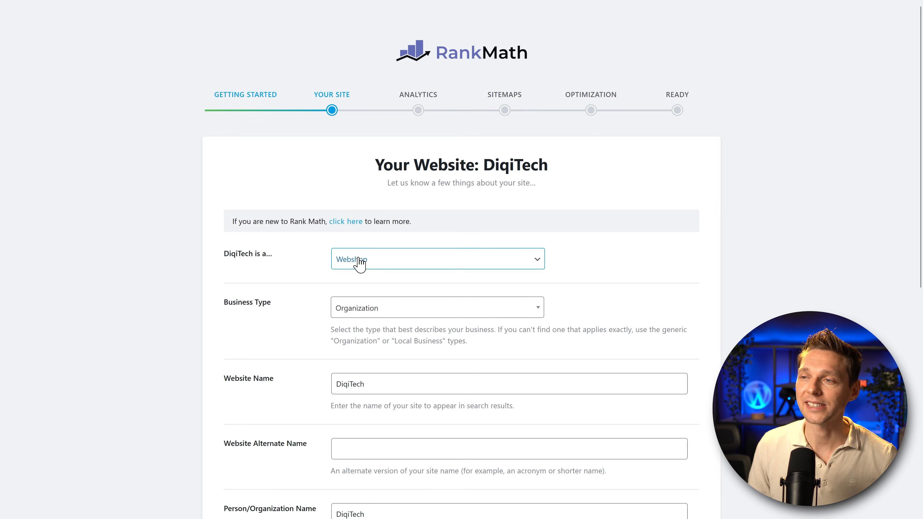
left_click(360, 264)
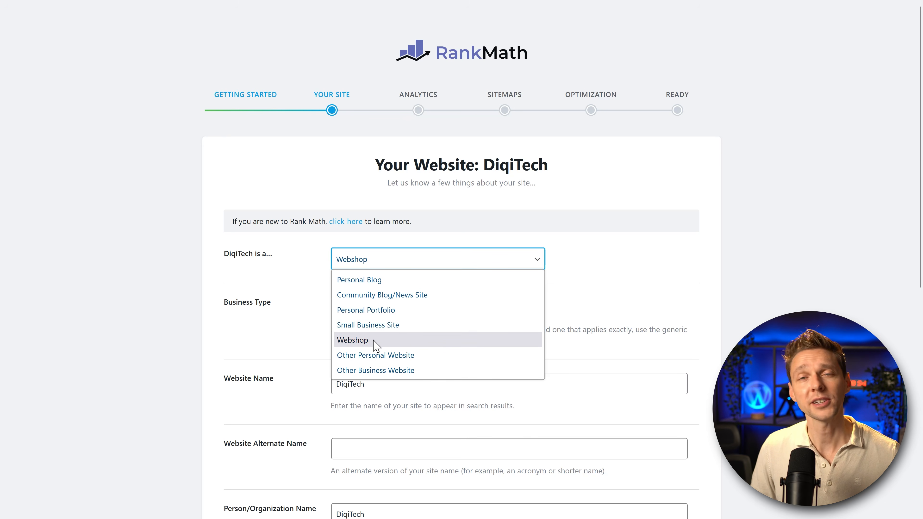
left_click(372, 280)
left_click(503, 325)
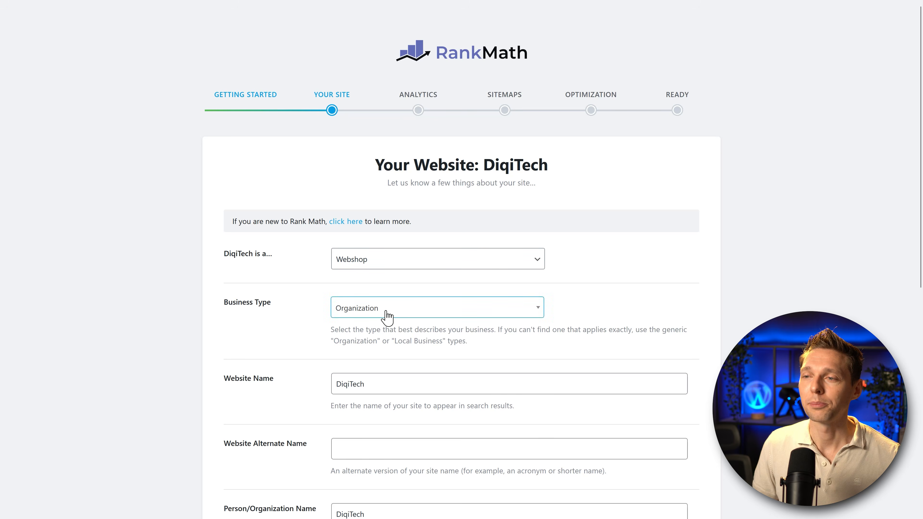
- Set the site's business type to Computer Store
left_click(385, 312)
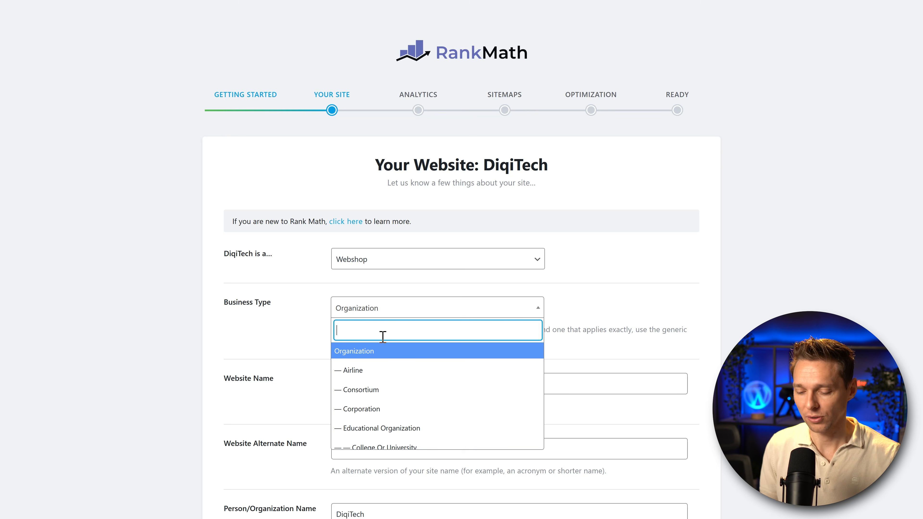
type("compu")
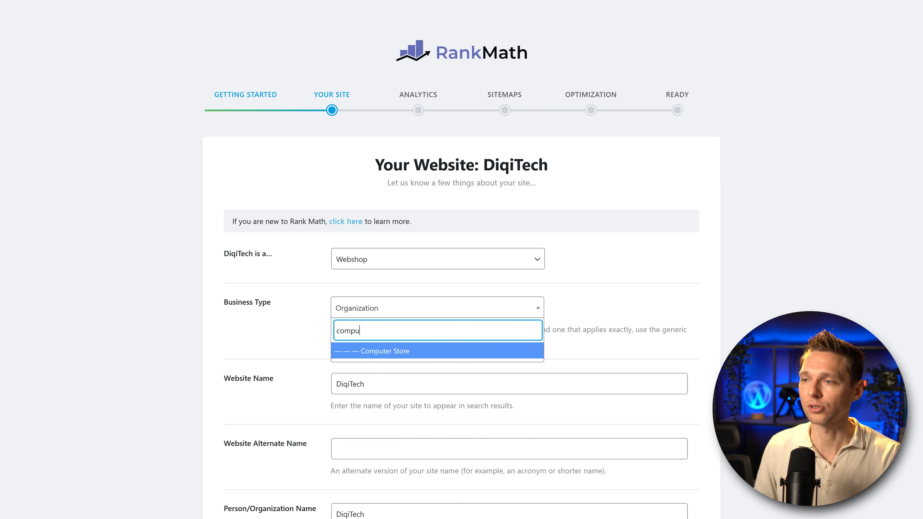
left_click(405, 357)
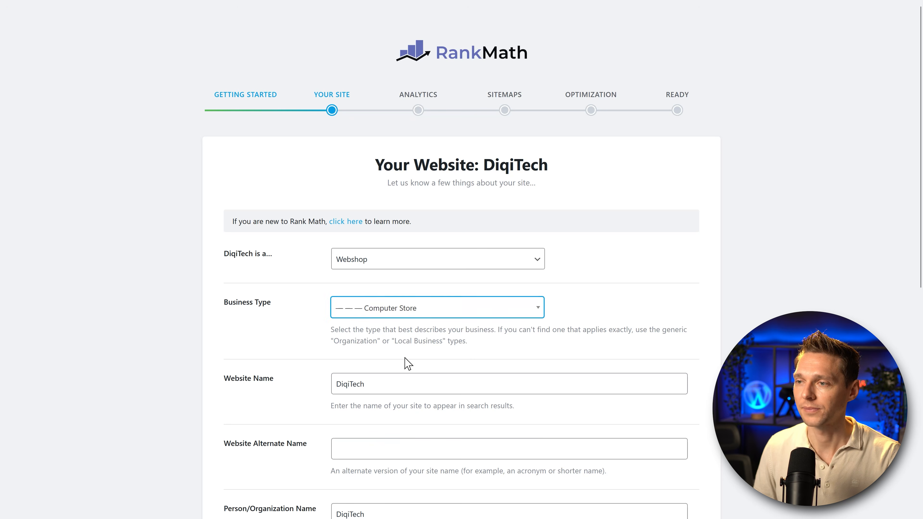
- Keep the website and organization names and remove the white DiqiTech logo from the Logo for Google setting
middle_click(489, 338)
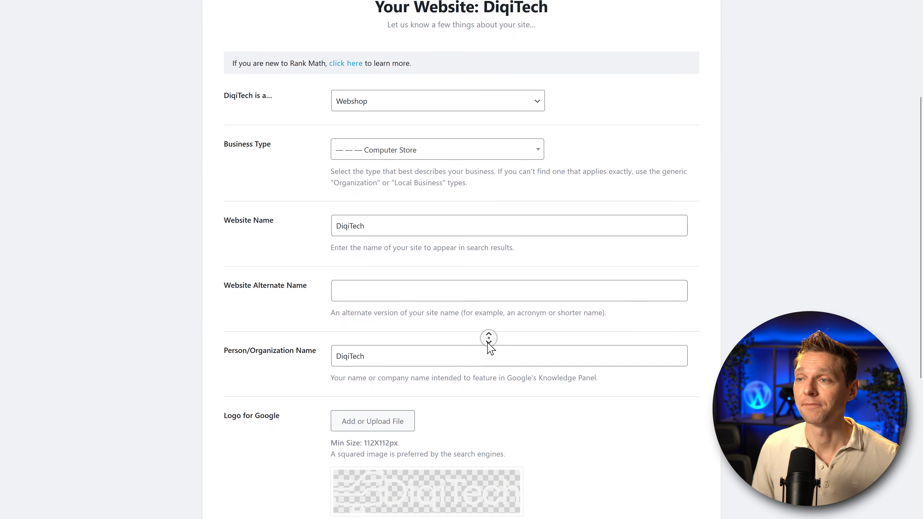
left_click(488, 342)
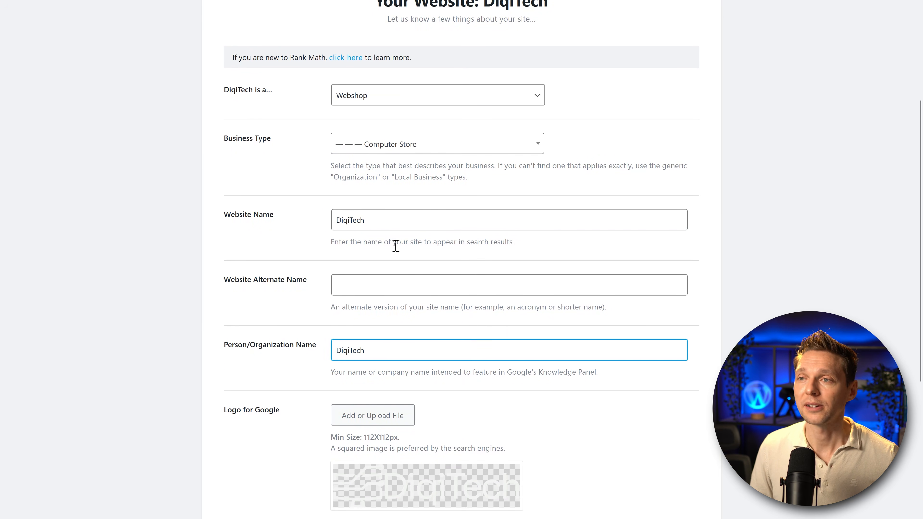
left_click(322, 292)
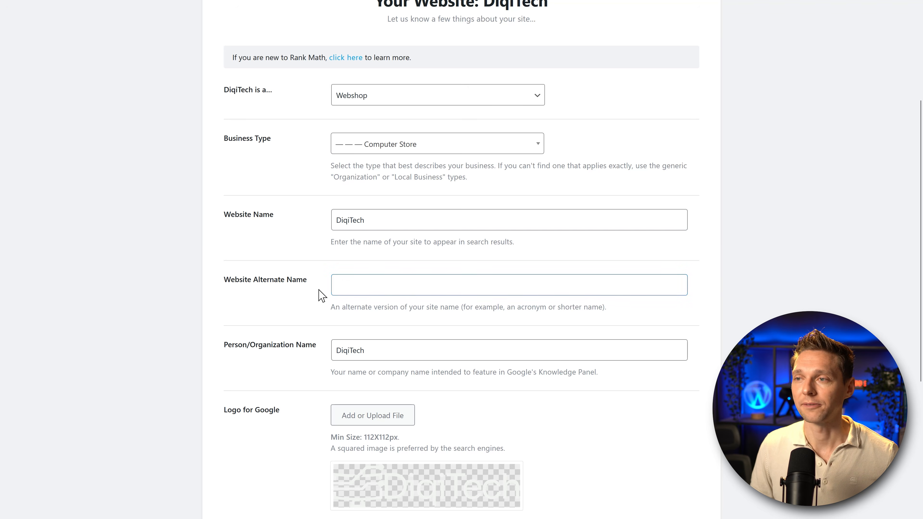
middle_click(396, 265)
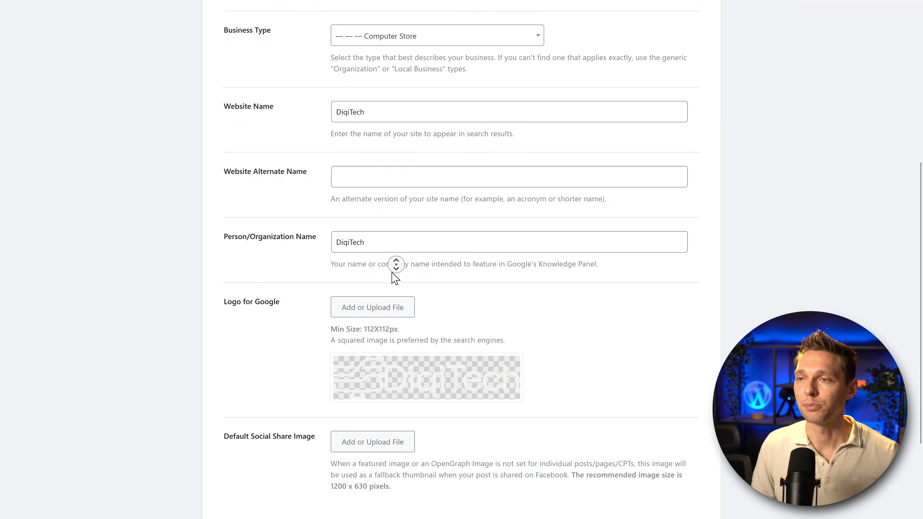
middle_click(392, 273)
middle_click(485, 238)
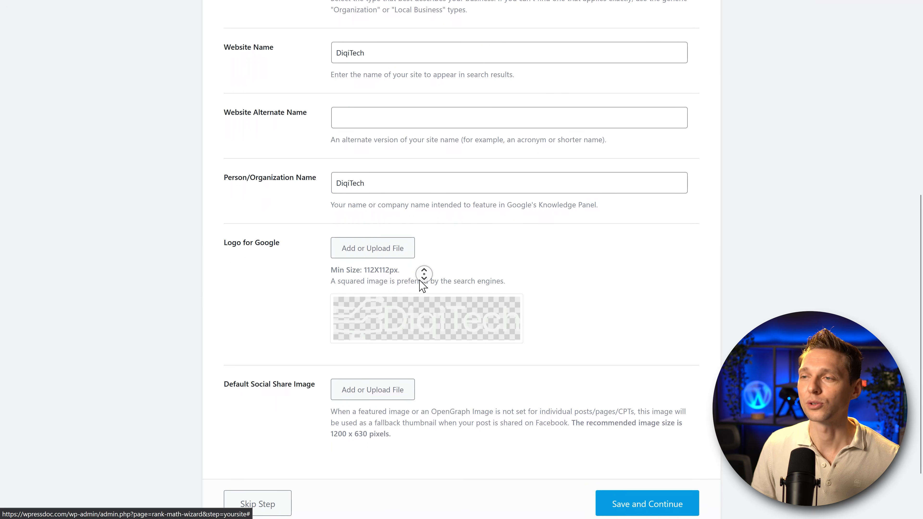
middle_click(420, 280)
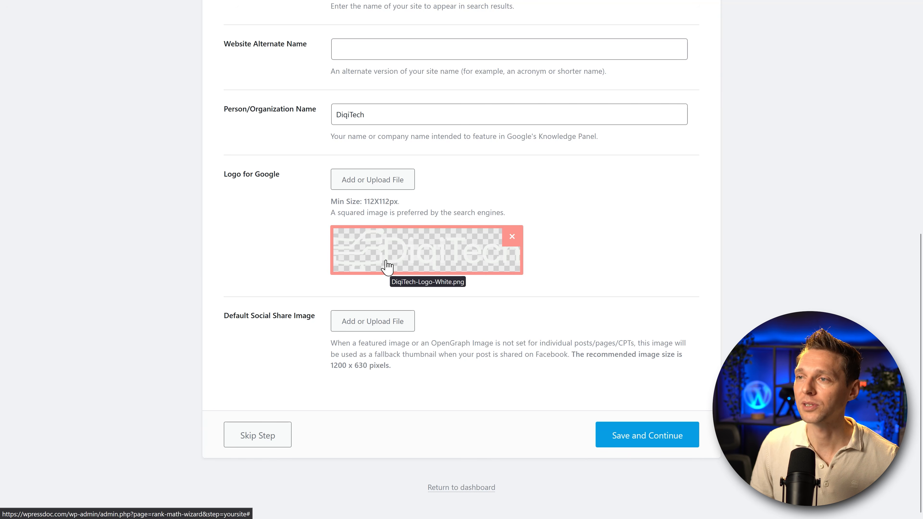
left_click(518, 236)
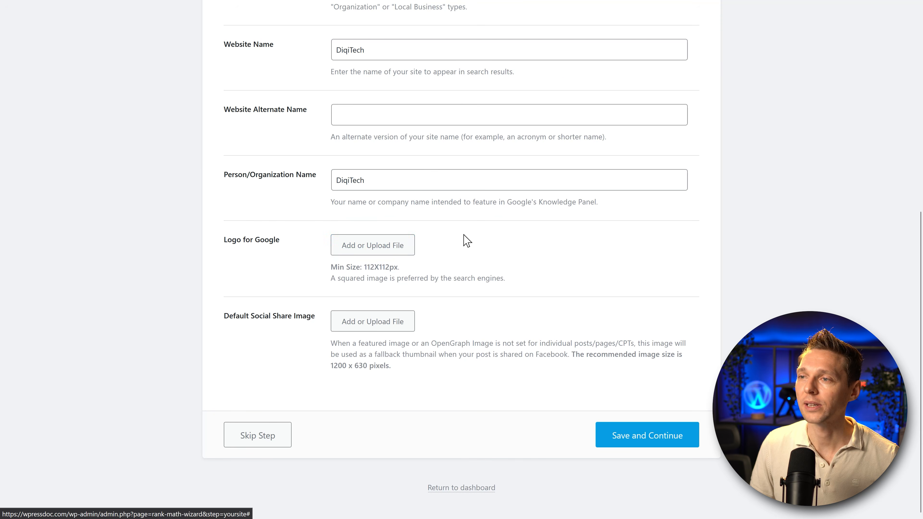
- Set DiqiTech-Logo-big.jpg from the media library as the Logo for Google
left_click(371, 250)
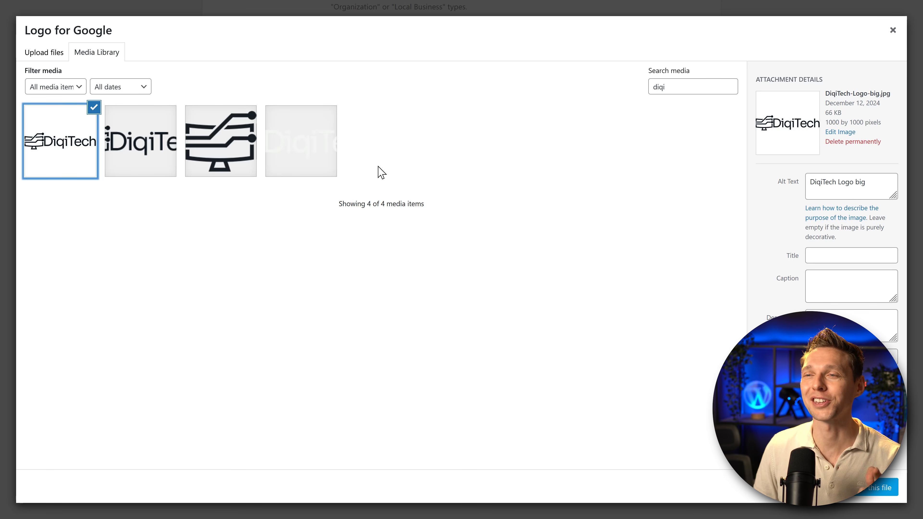
left_click(137, 157)
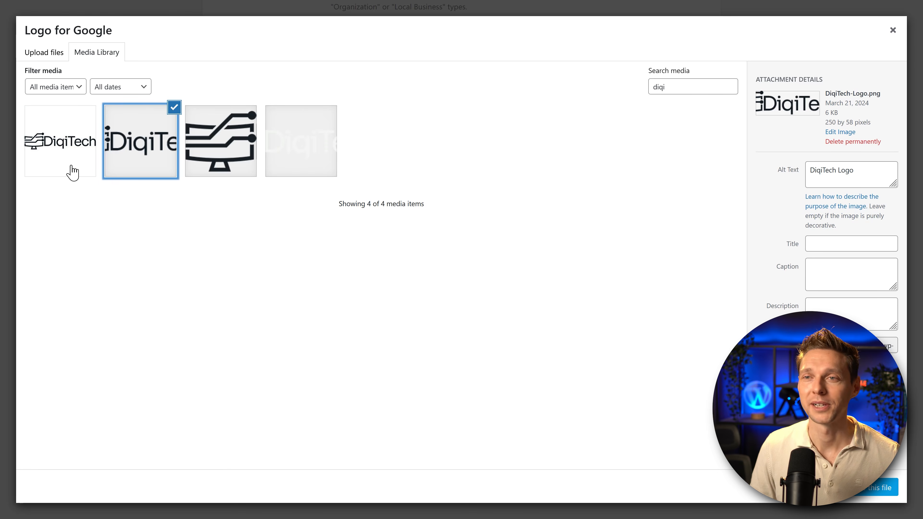
left_click(73, 173)
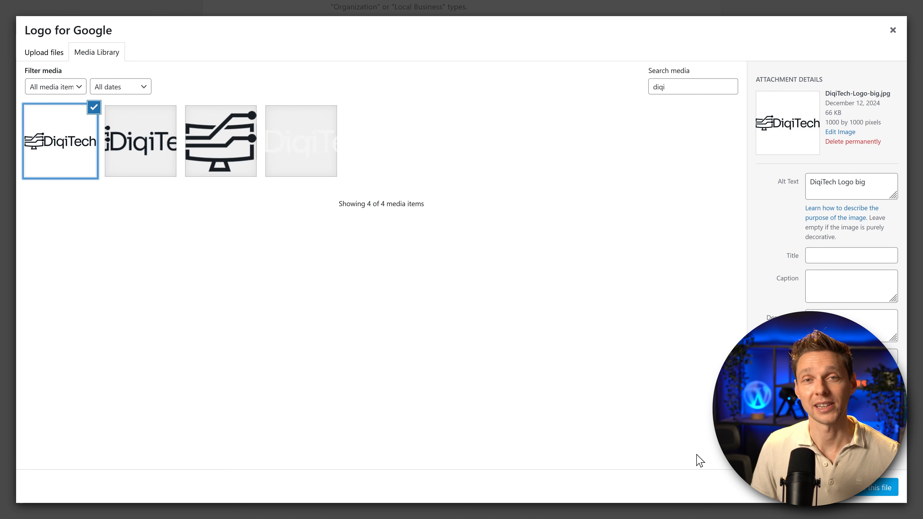
left_click(870, 491)
- Set Social-Share-image.jpg from the media library as the Default Social Share Image and save the site settings
middle_click(620, 278)
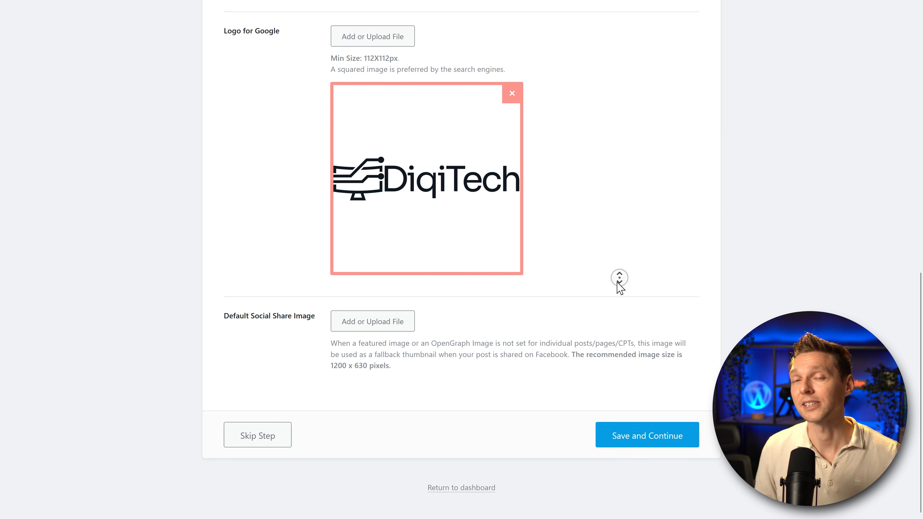
middle_click(617, 283)
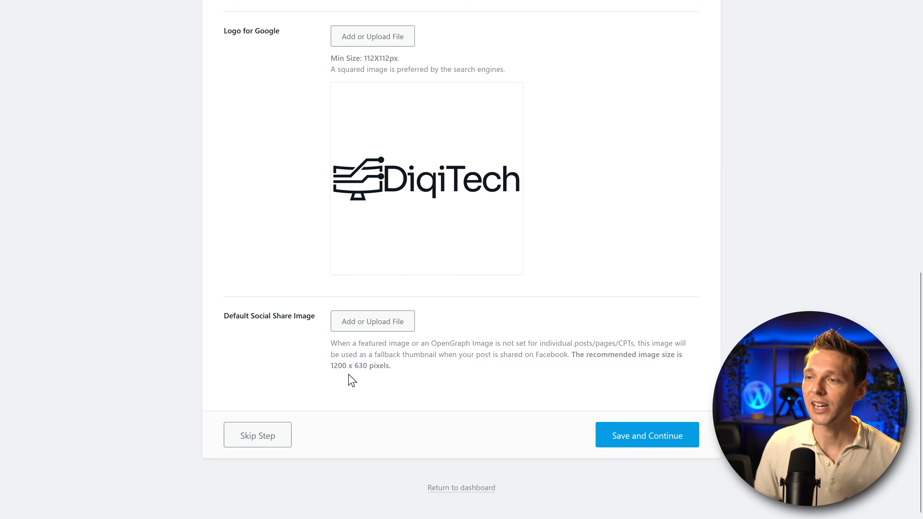
left_click_drag(331, 365, 369, 366)
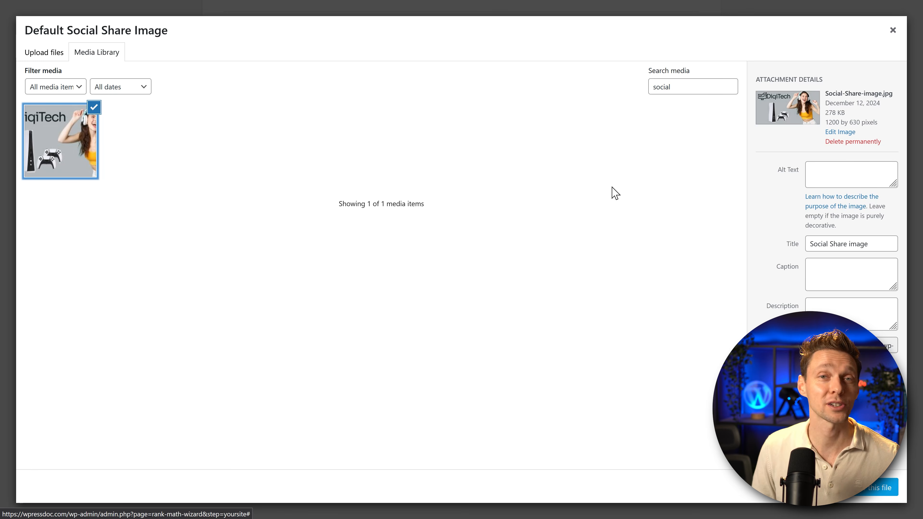
left_click(872, 493)
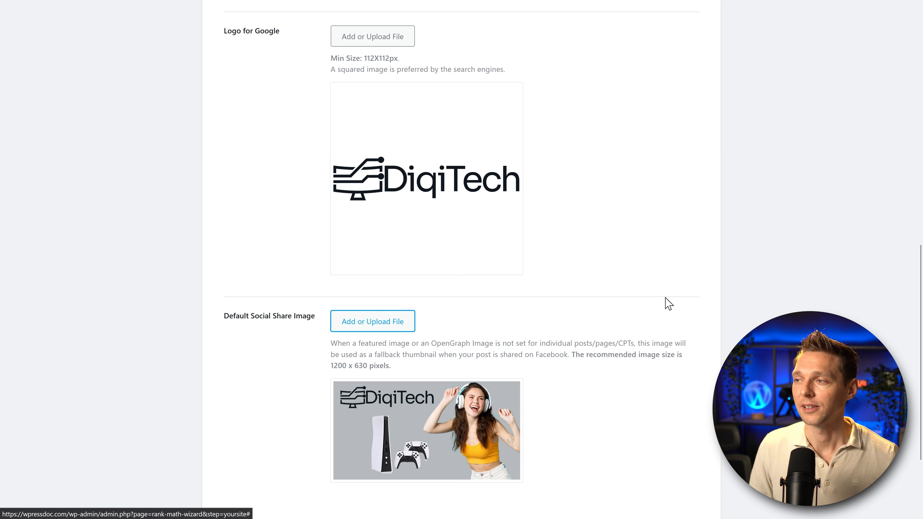
middle_click(666, 295)
middle_click(665, 310)
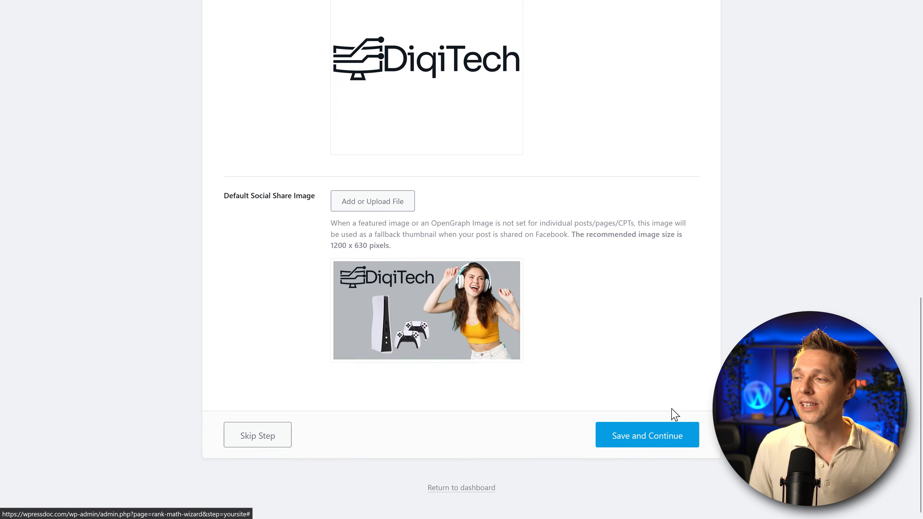
left_click(670, 441)
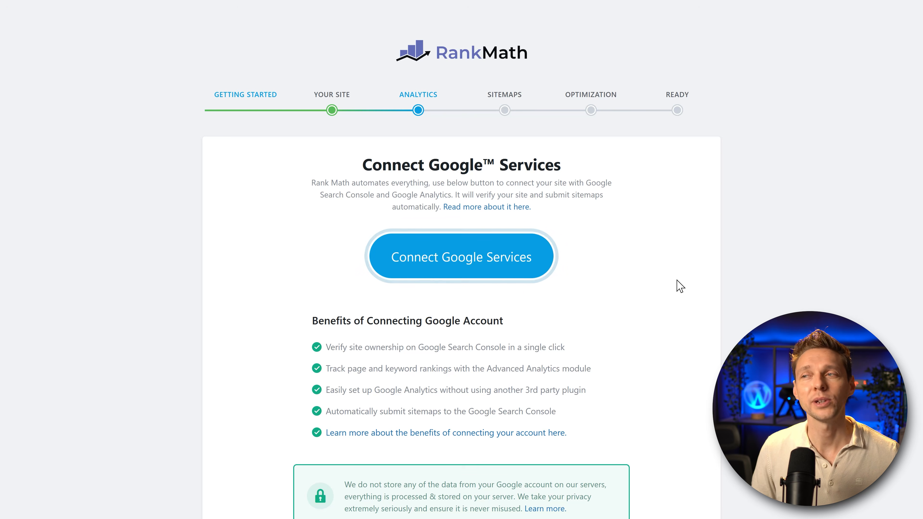
- Connect Google services by signing in with the existing Google account and granting Rank Math SEO access
left_click(475, 268)
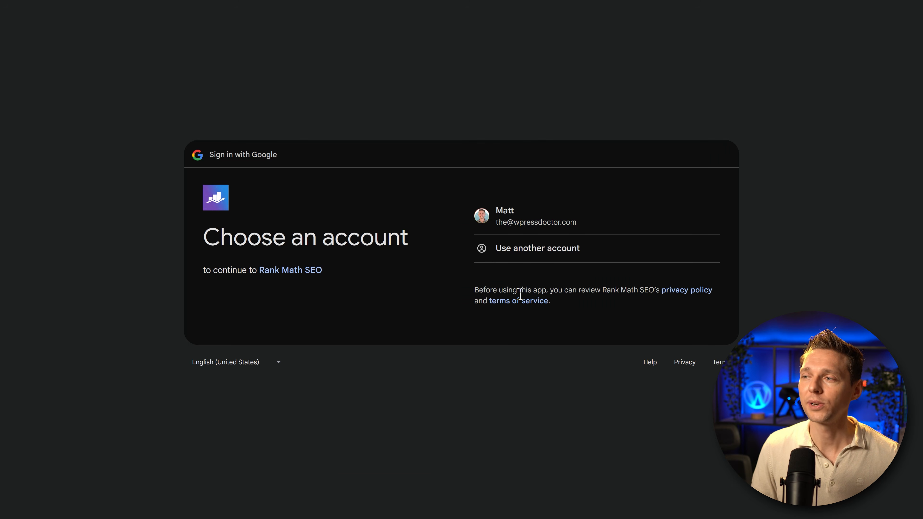
left_click(525, 221)
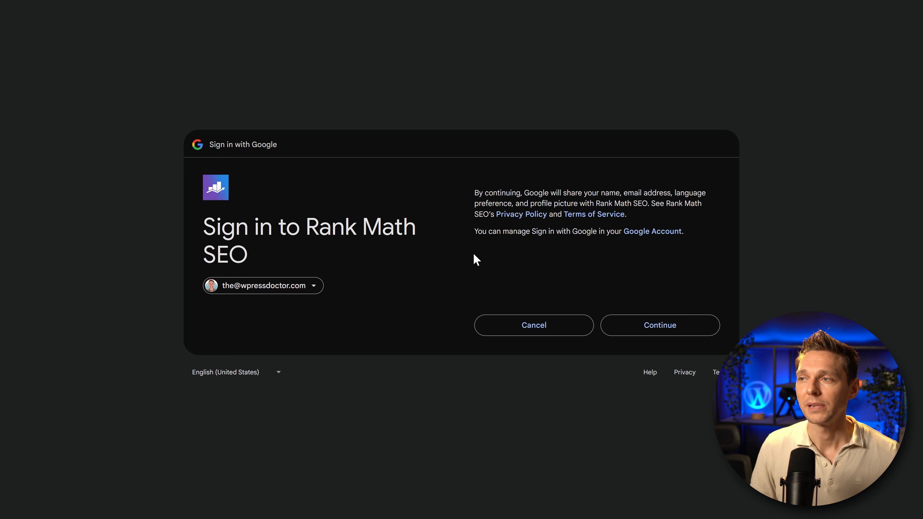
left_click(671, 329)
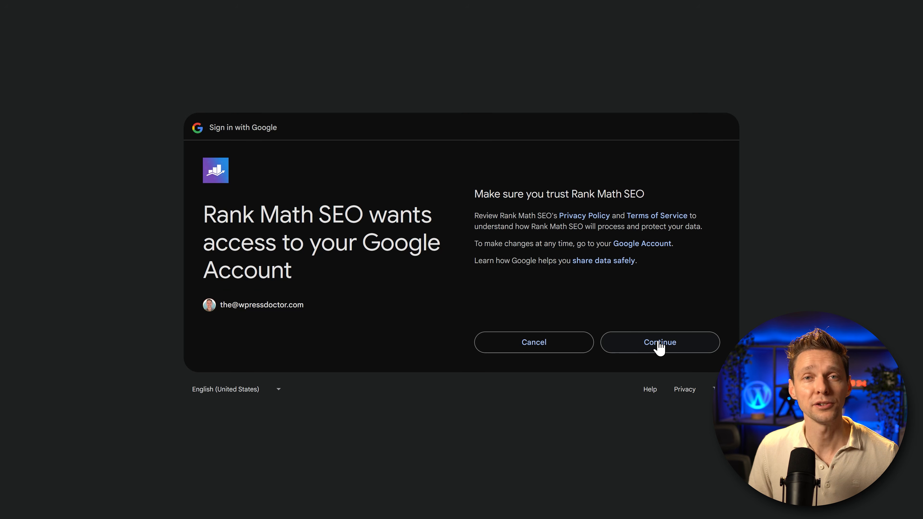
left_click(660, 345)
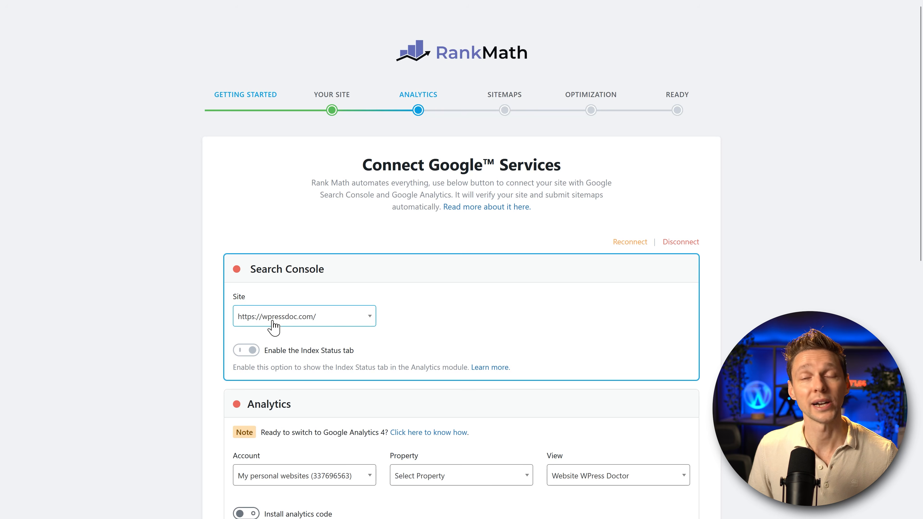
- Select the WPress Doctor Websites property for Analytics, keeping the Website WPress Doctor data stream
middle_click(616, 296)
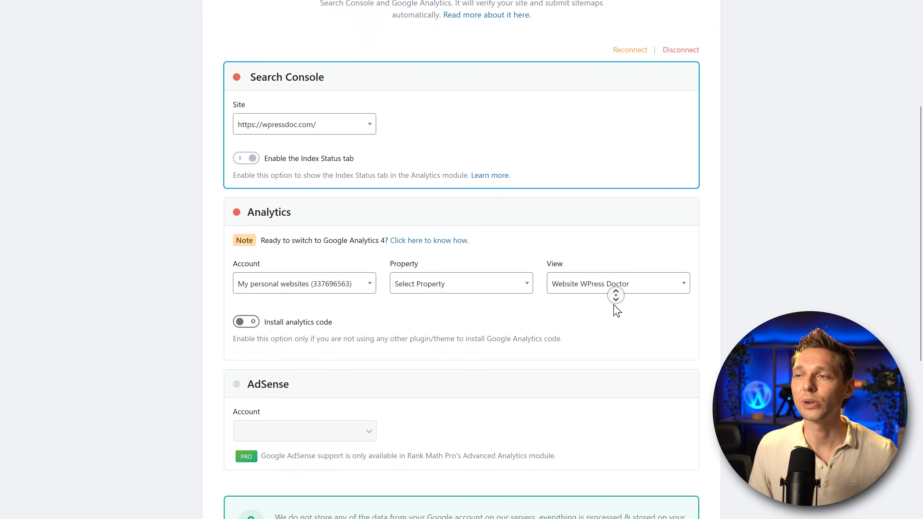
middle_click(614, 305)
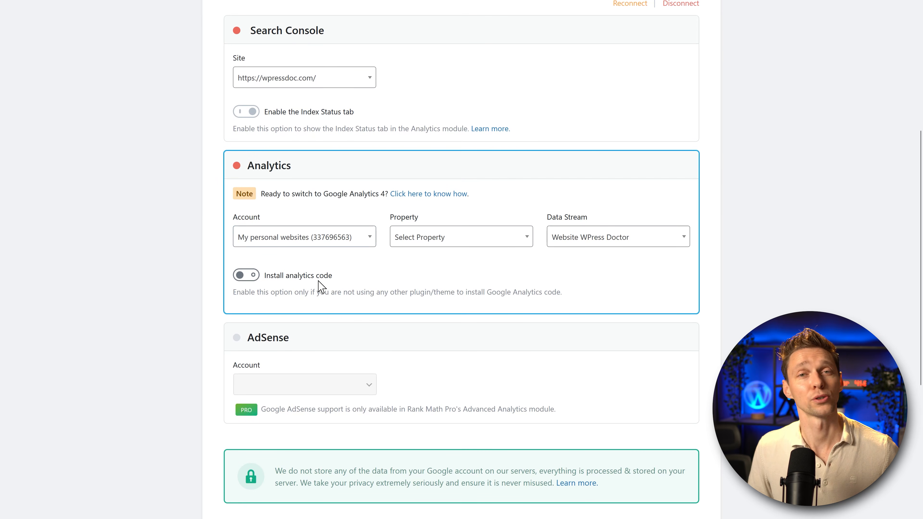
left_click(412, 244)
left_click(426, 215)
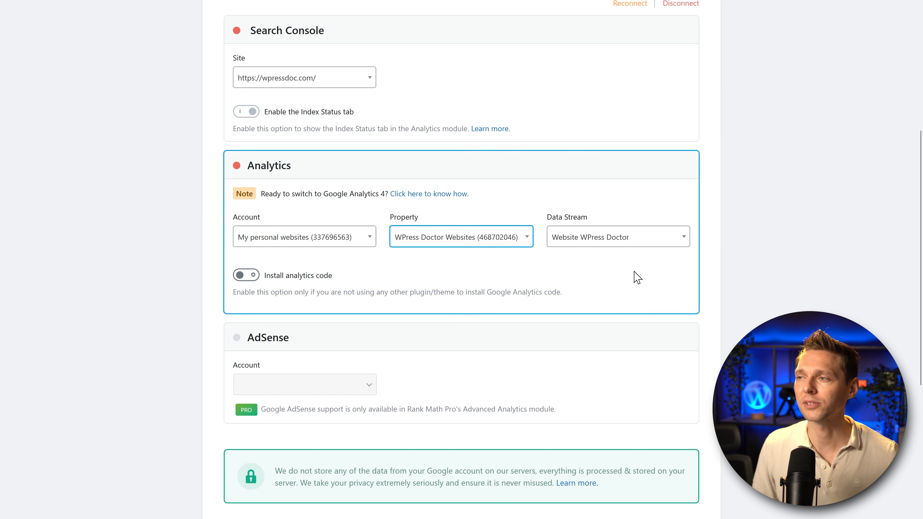
left_click(734, 284)
middle_click(732, 278)
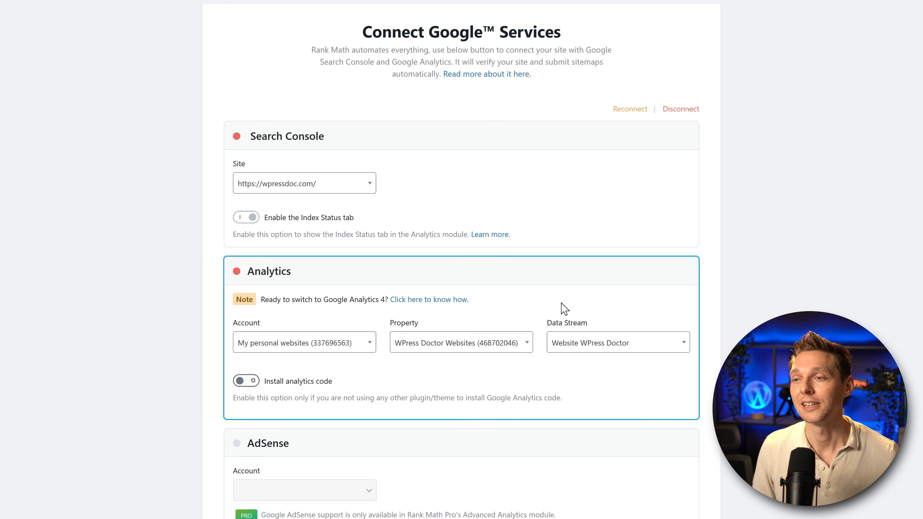
- Enable Install analytics code for Analytics and leave Exclude Logged-in users off
left_click(251, 382)
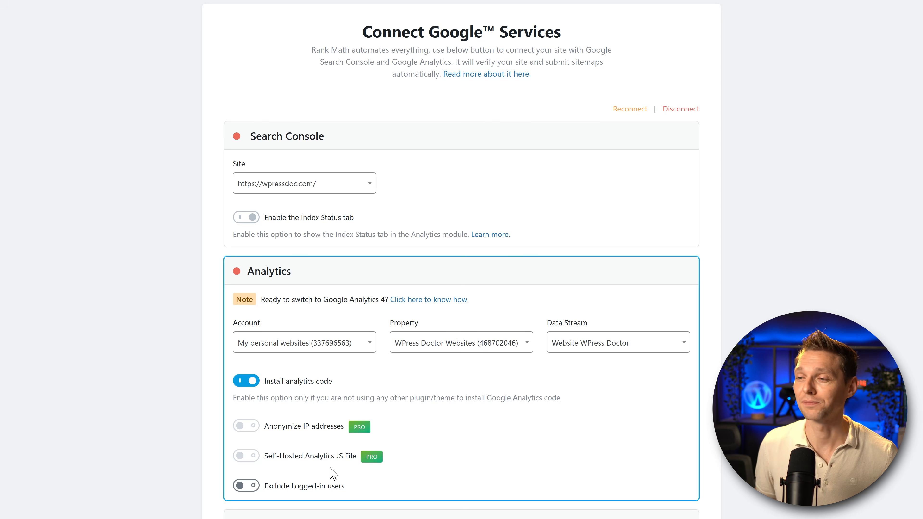
scroll(331, 470, "down", 1)
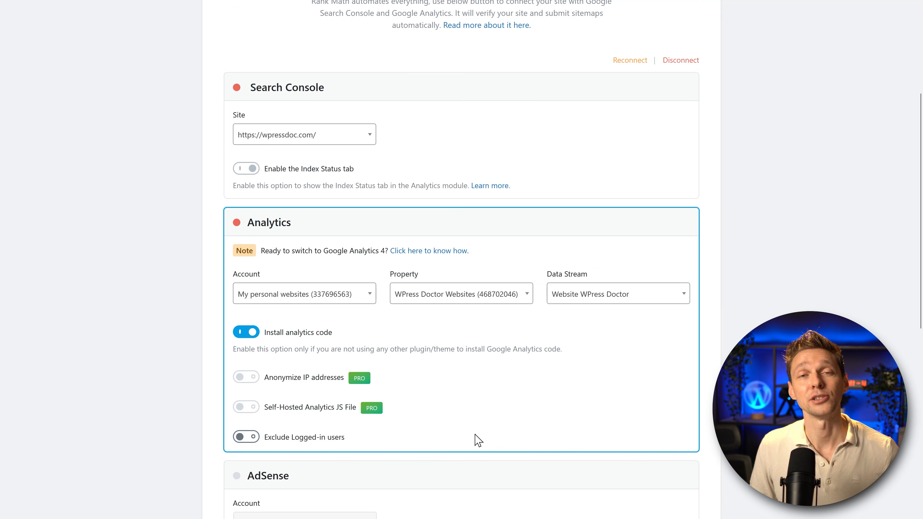
left_click(250, 438)
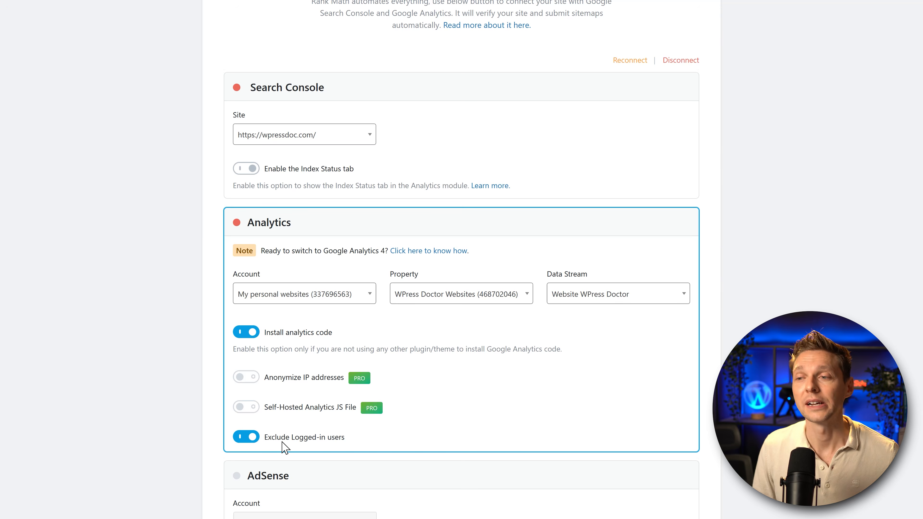
left_click(247, 437)
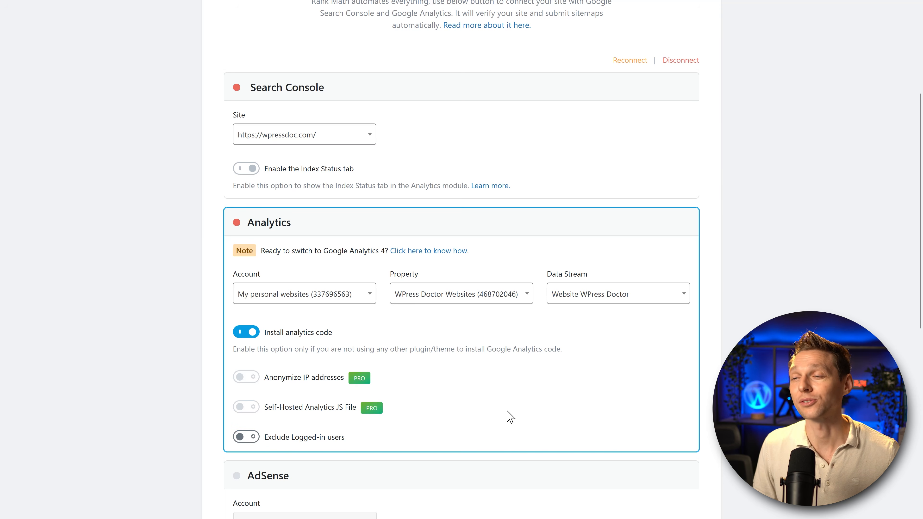
- Keep Email Reports enabled and save the Google services settings to continue to the sitemap configuration
middle_click(551, 386)
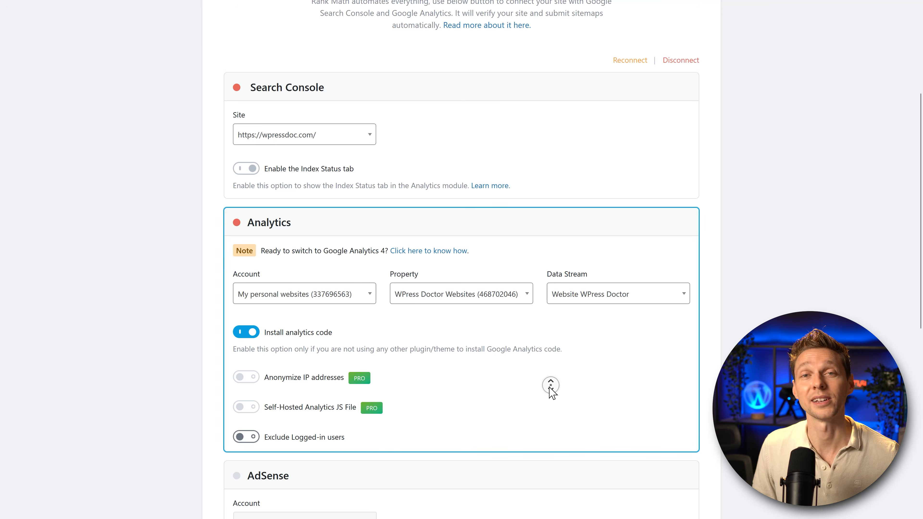
scroll(551, 385, "down", 2)
scroll(551, 384, "down", 5)
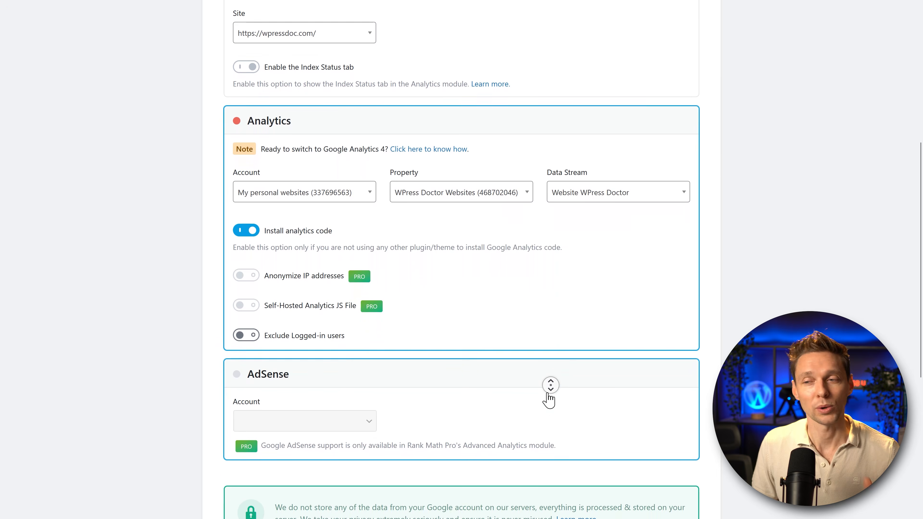
scroll(550, 385, "down", 1)
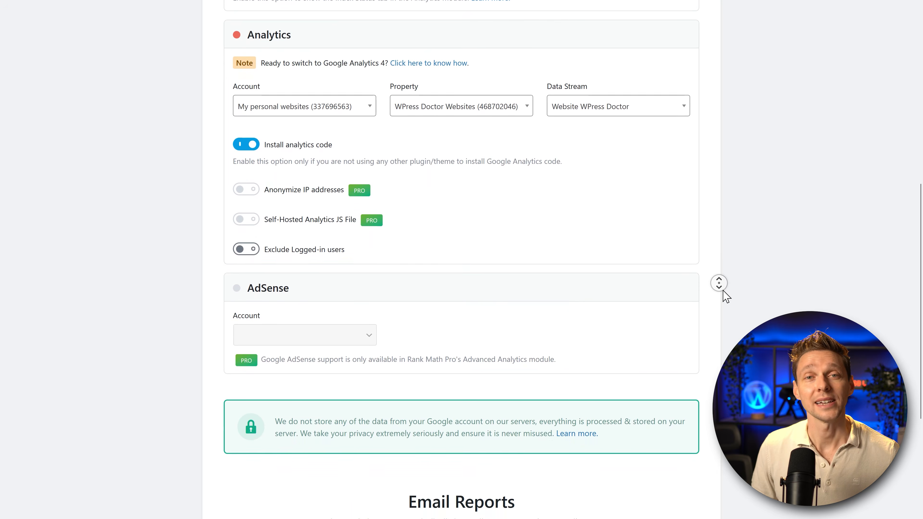
scroll(720, 283, "down", 2)
scroll(719, 283, "down", 4)
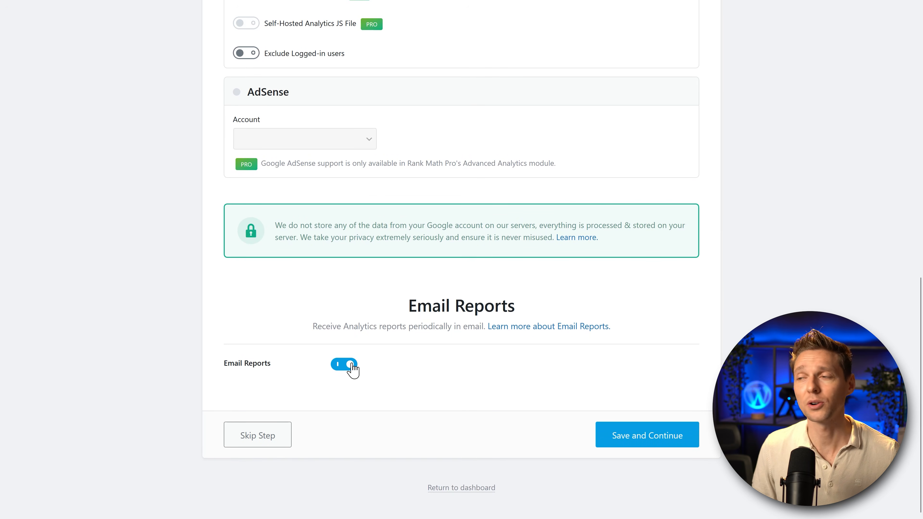
left_click(620, 445)
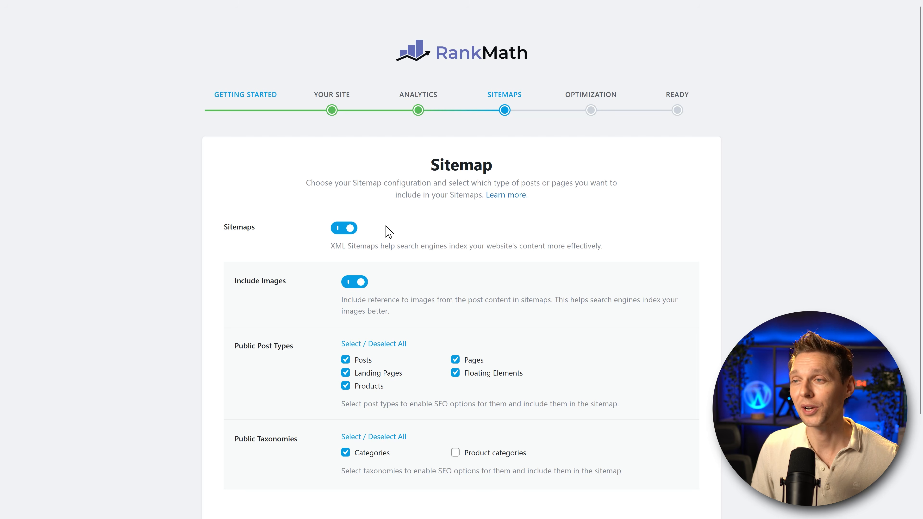
- Switch Include Images and the Posts post type off and back on in the sitemap settings
middle_click(418, 227)
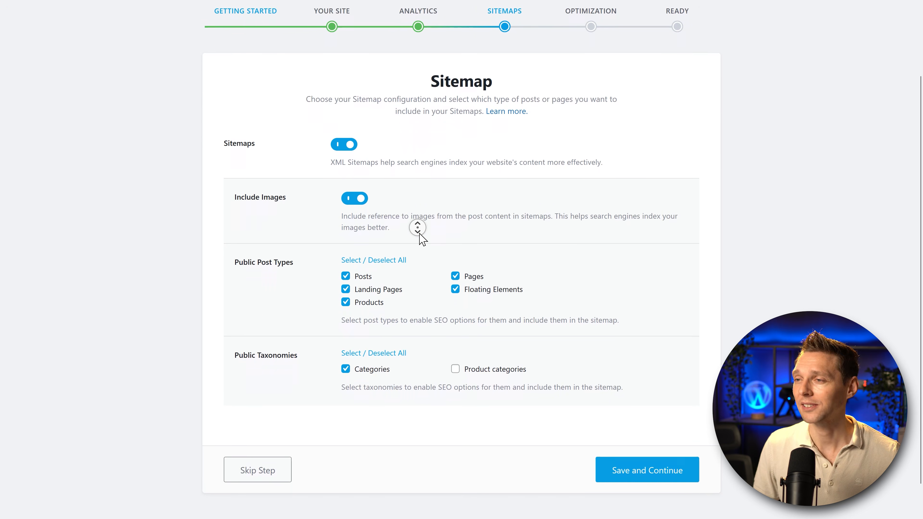
middle_click(420, 235)
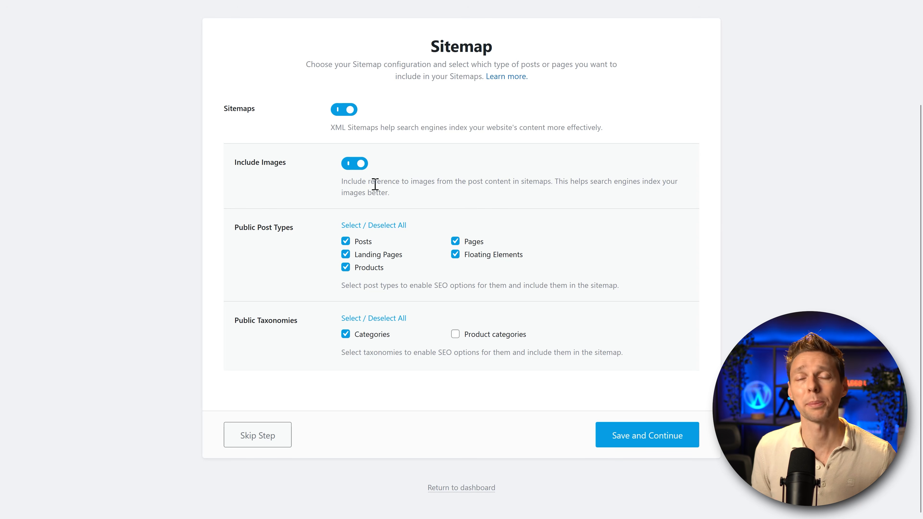
left_click(357, 165)
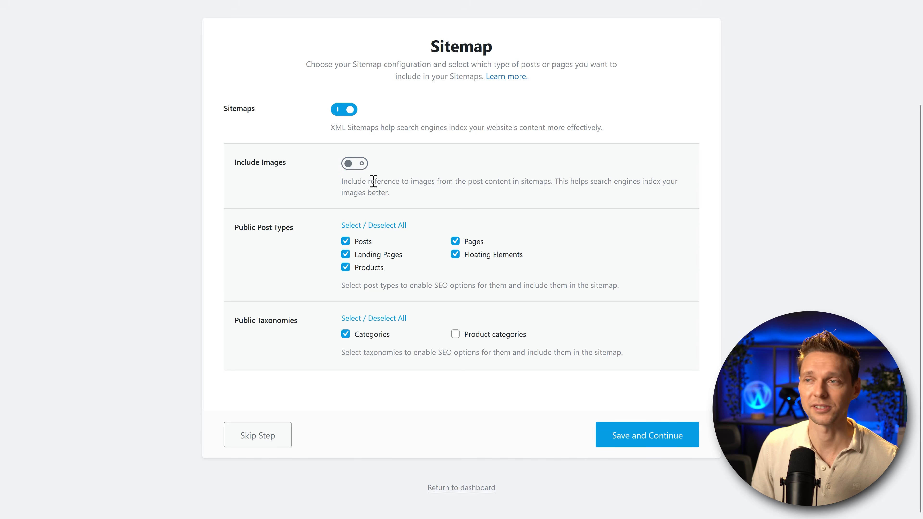
left_click(353, 164)
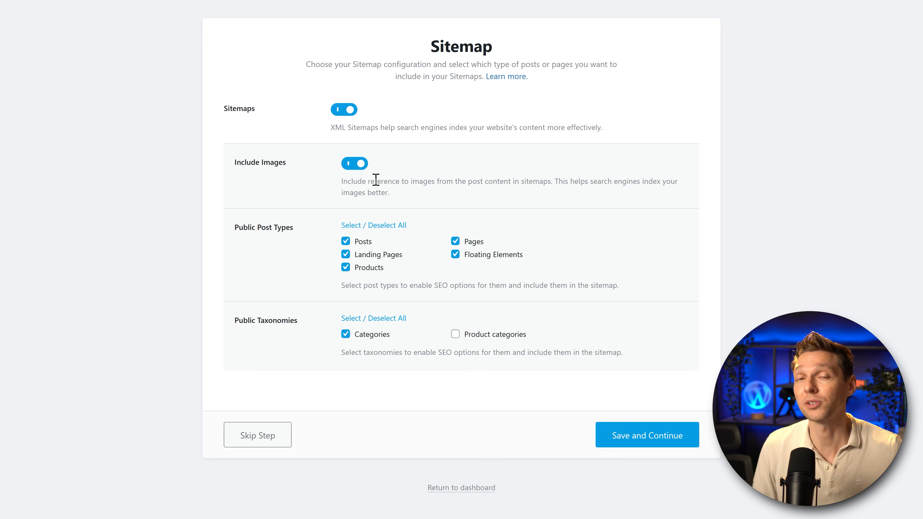
middle_click(459, 219)
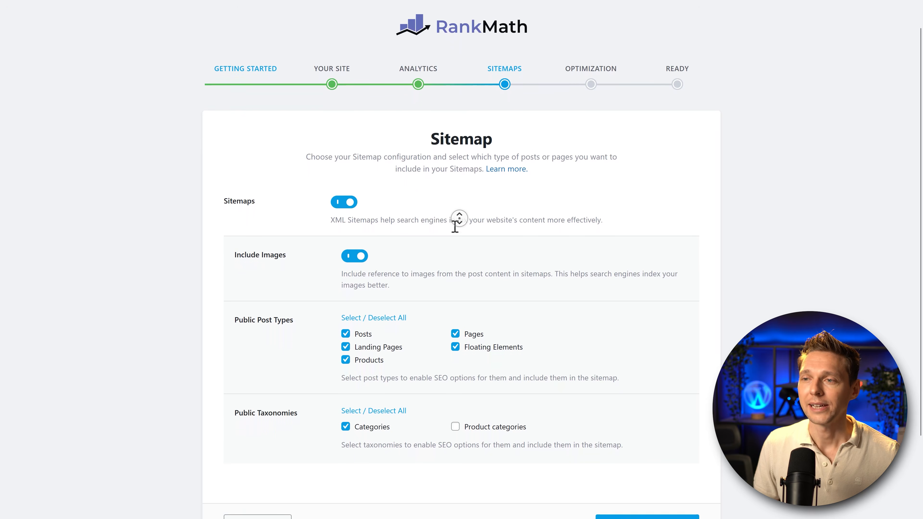
middle_click(453, 227)
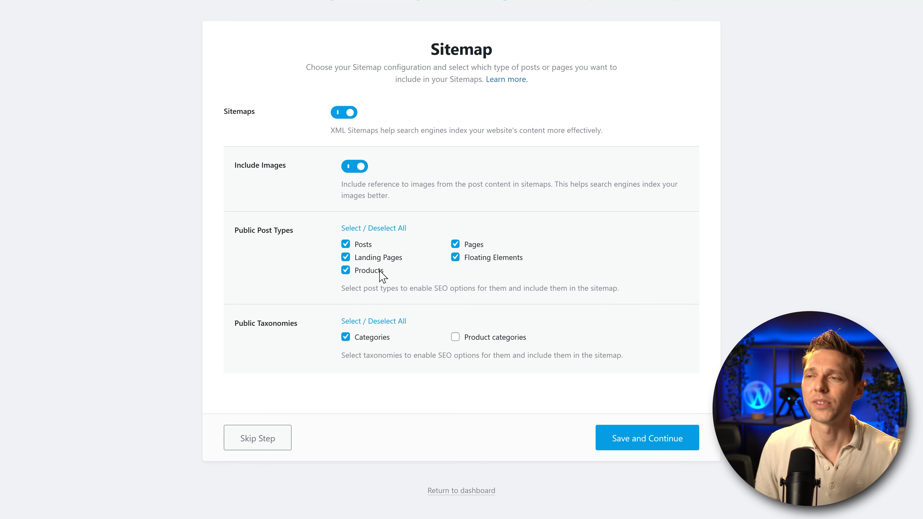
left_click(346, 244)
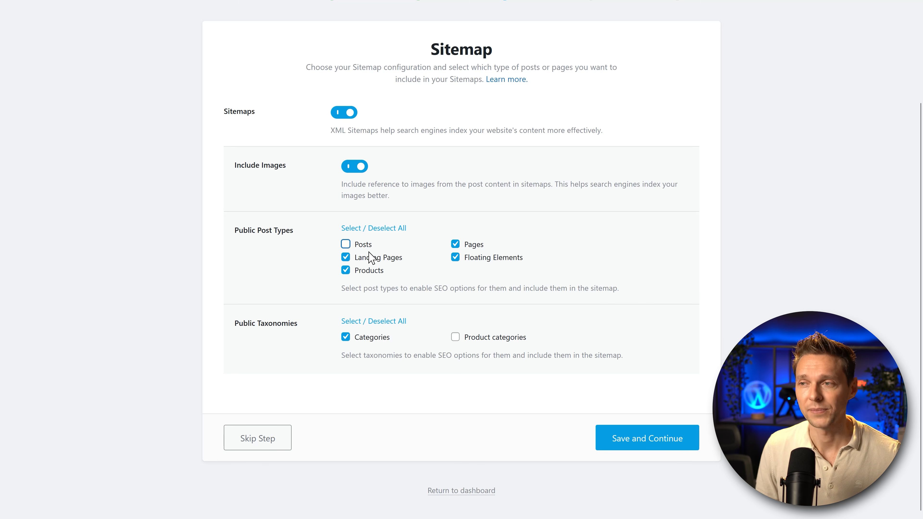
left_click(345, 244)
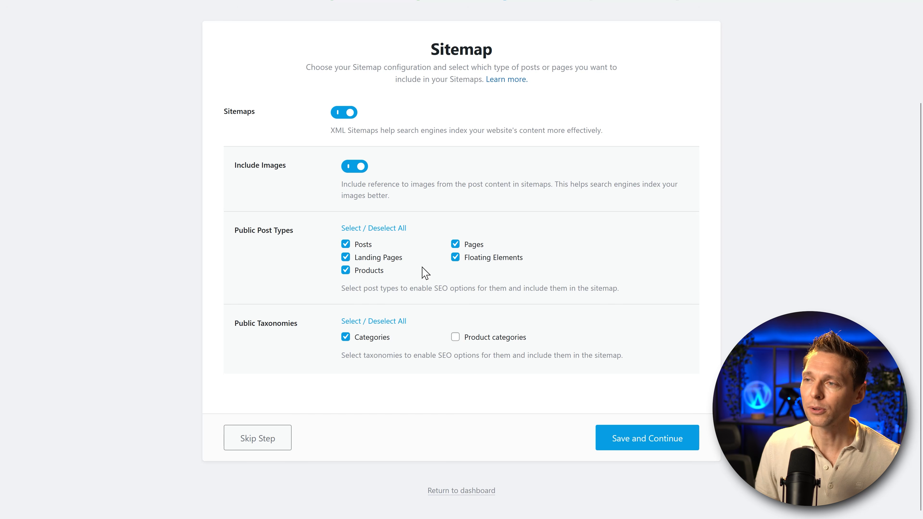
- Save the sitemap with Floating Elements excluded and Product categories included, and accept the preset SEO tweaks
left_click(455, 258)
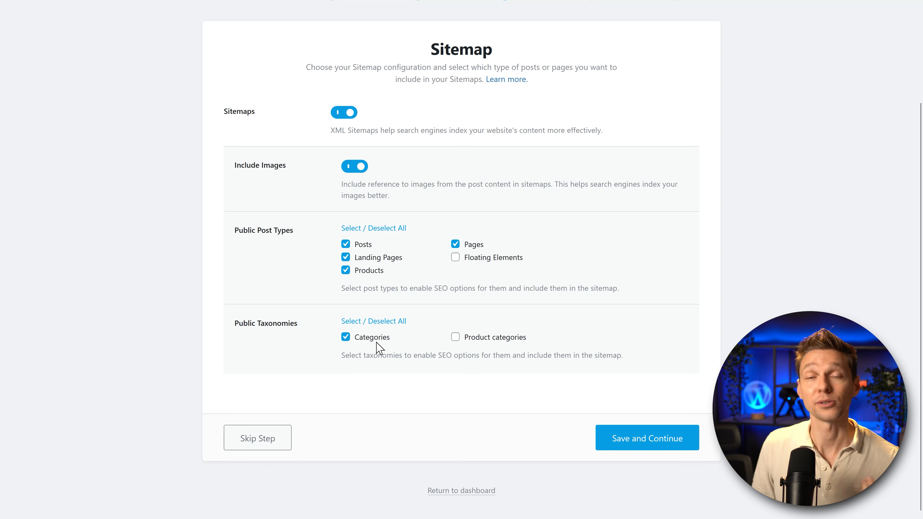
left_click(455, 338)
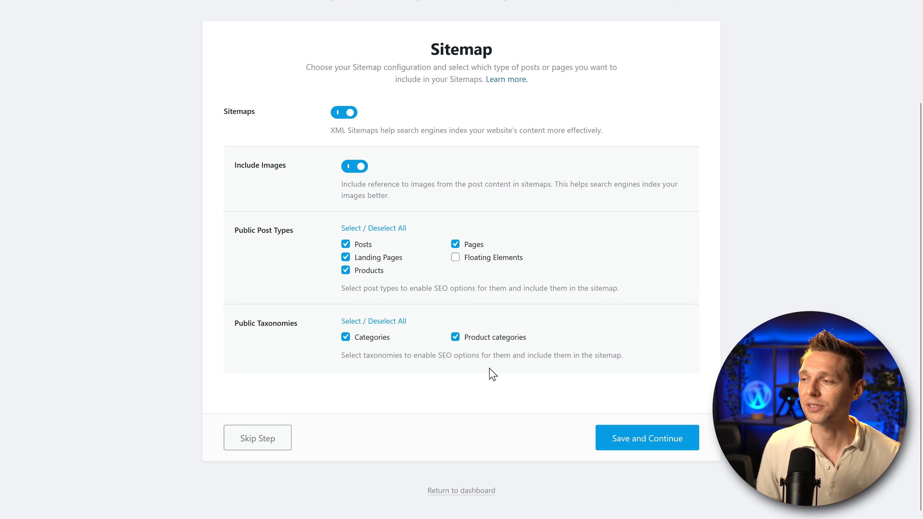
left_click(637, 439)
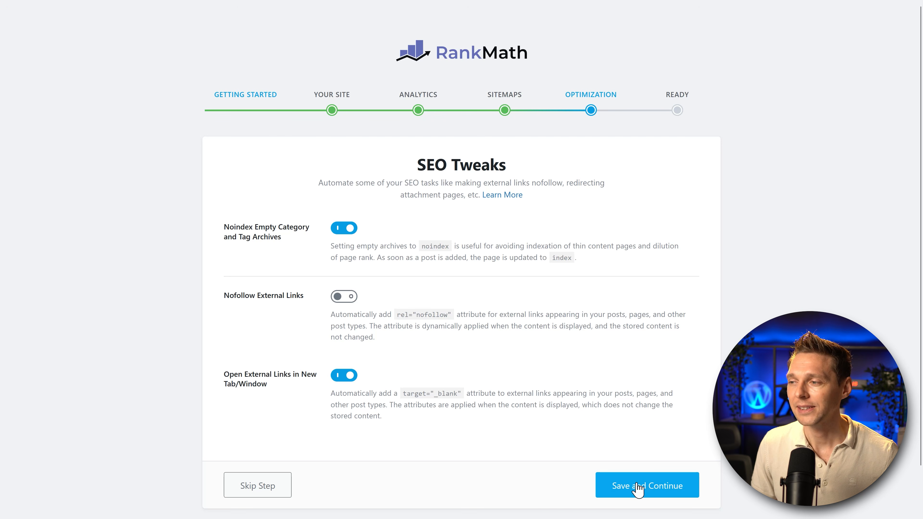
left_click(674, 492)
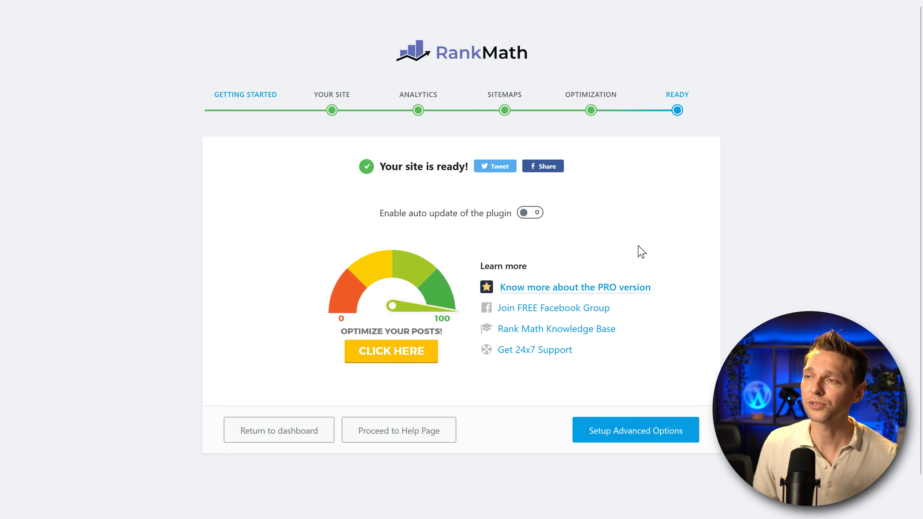
- Enable auto update of the plugin and proceed to the advanced options setup
left_click(533, 216)
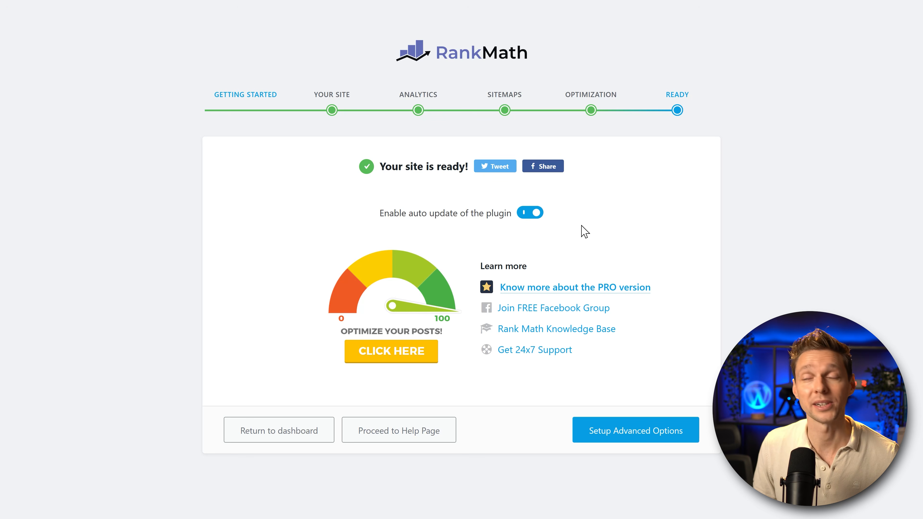
left_click(639, 438)
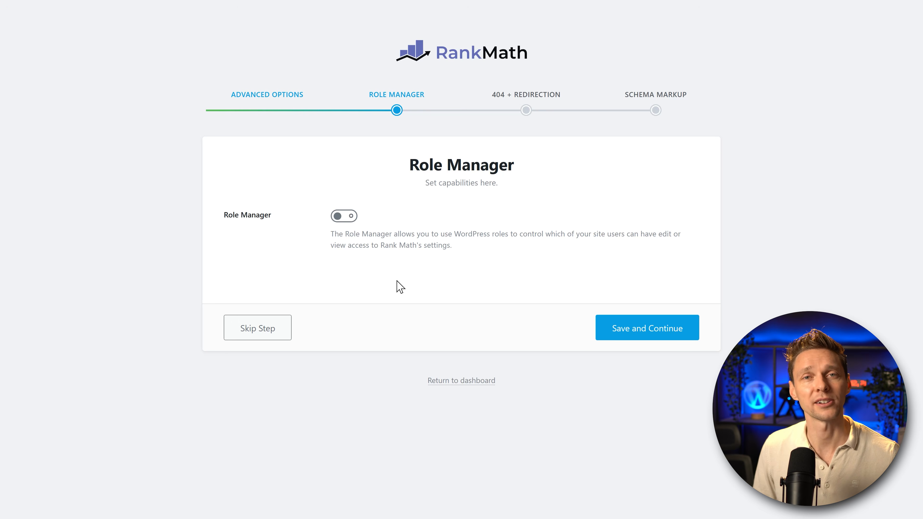
- Enable the Role Manager and review the capabilities of each role from Administrator to Shop manager
left_click(349, 220)
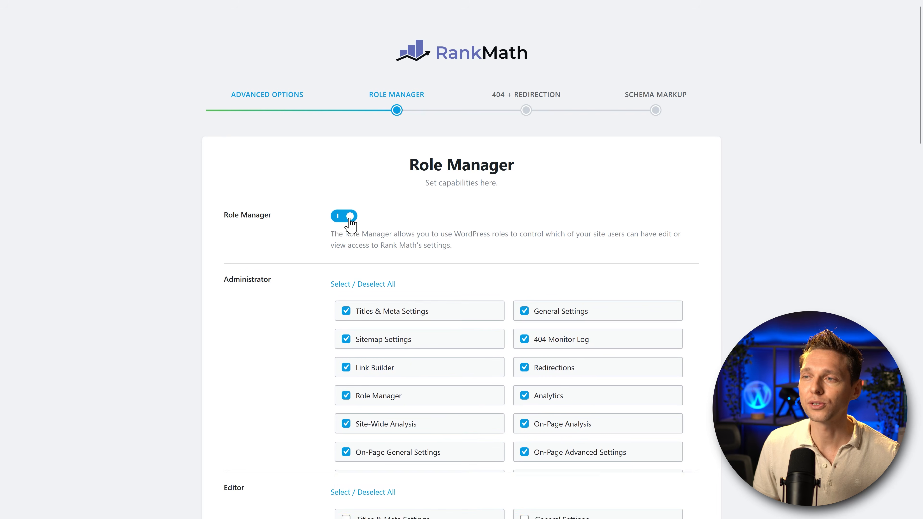
middle_click(581, 224)
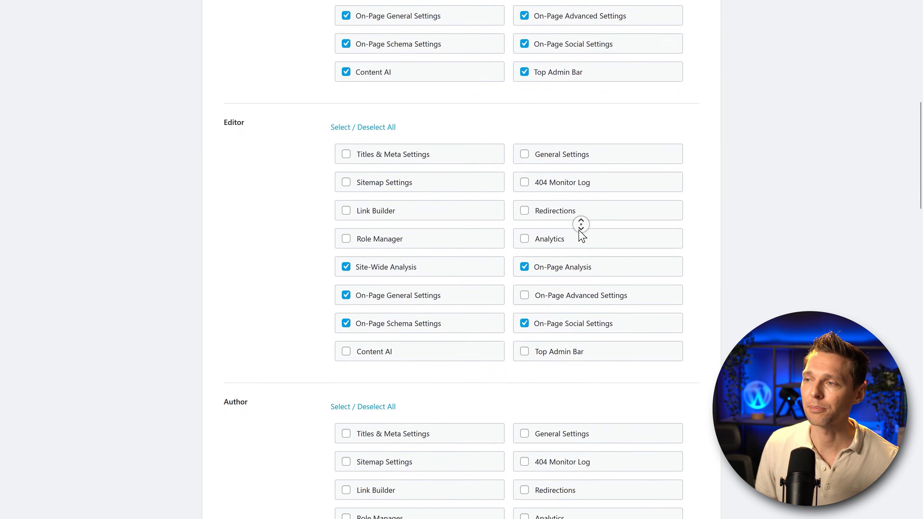
middle_click(579, 231)
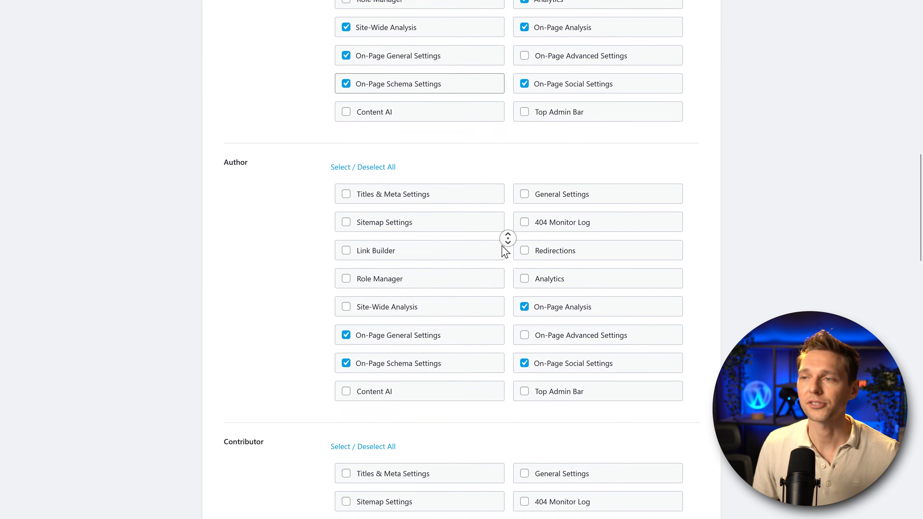
middle_click(515, 256)
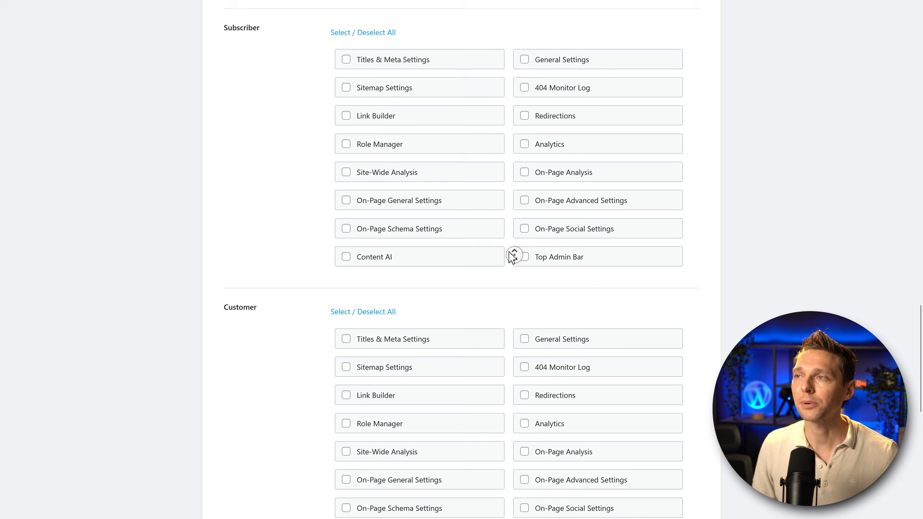
middle_click(511, 240)
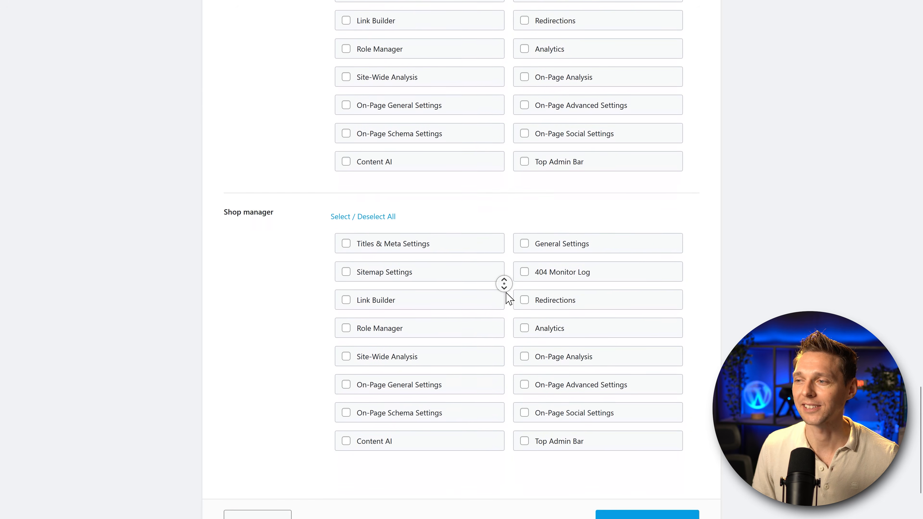
middle_click(518, 86)
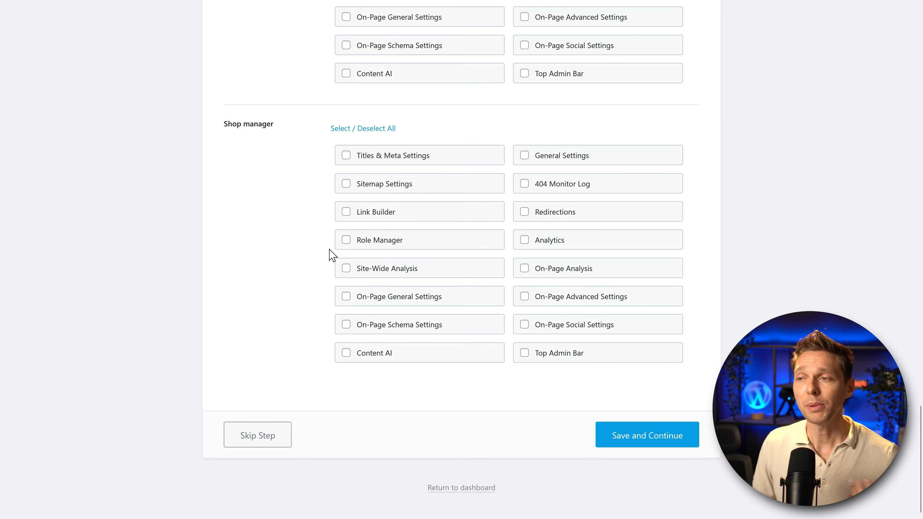
- Try giving the Shop manager Analytics and On-Page Analysis, General, Advanced, Schema and Social Settings, and deselect all of that role's capabilities
left_click(347, 297)
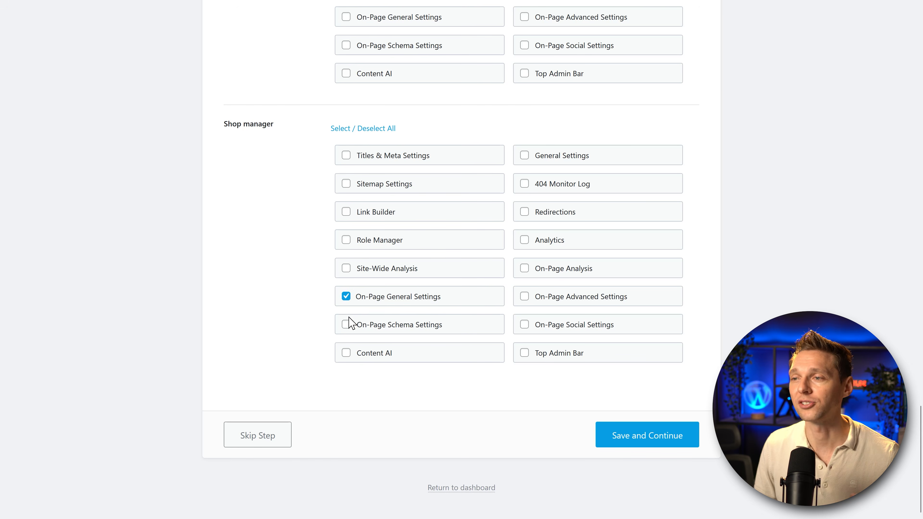
left_click(345, 326)
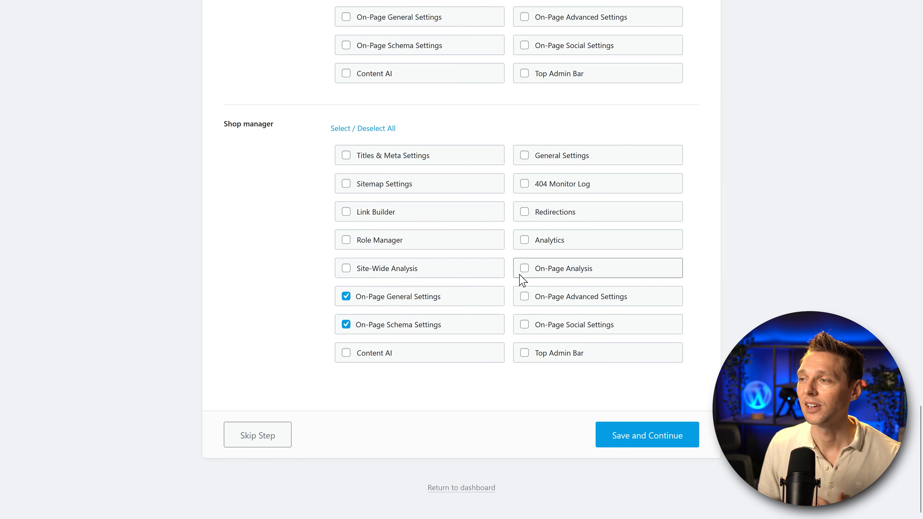
left_click(524, 268)
left_click(525, 297)
left_click(525, 324)
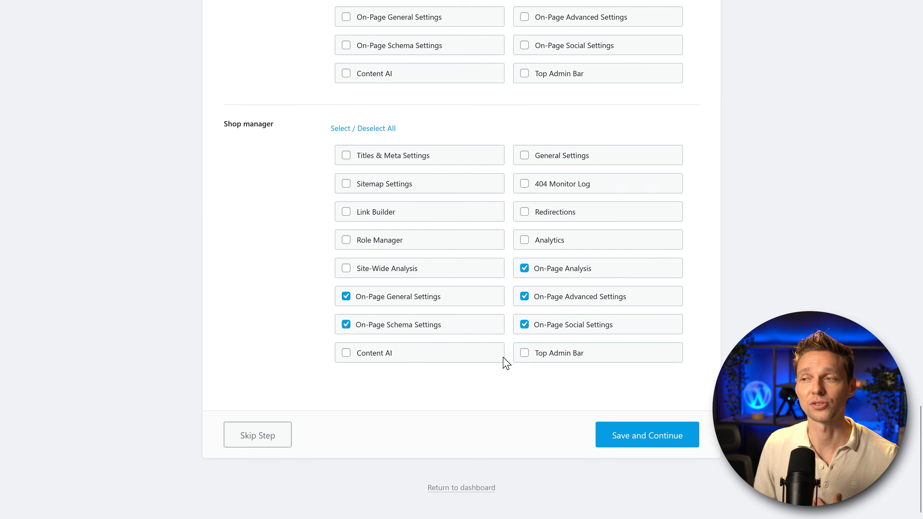
left_click(525, 297)
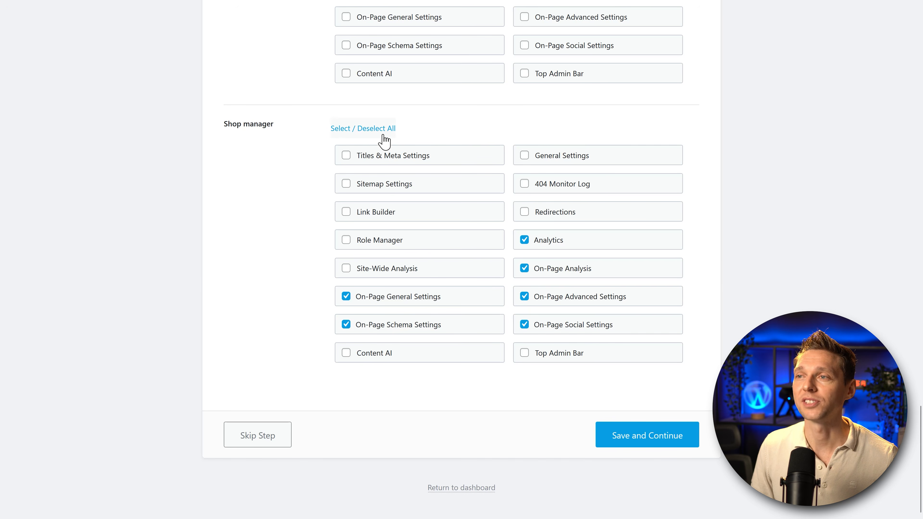
left_click(375, 130)
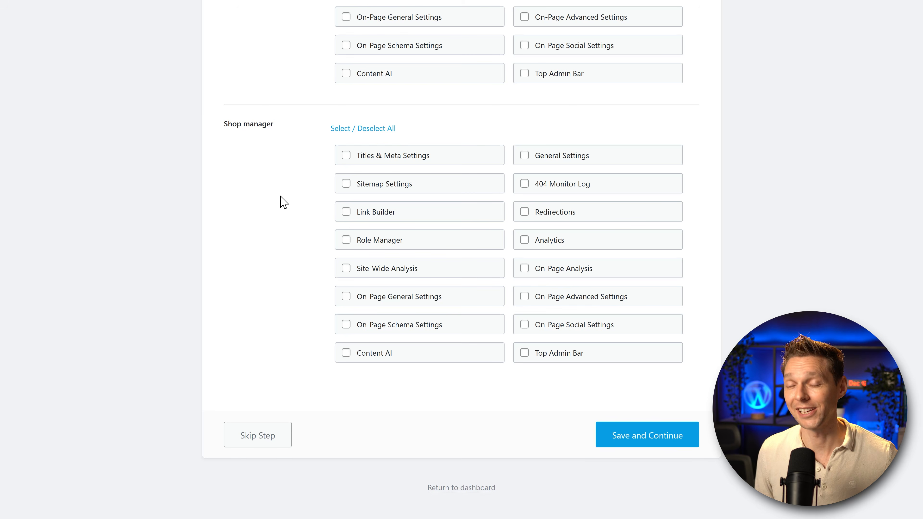
- Save the Role Manager settings, and enable and save both 404 Monitor and Redirections
left_click(647, 443)
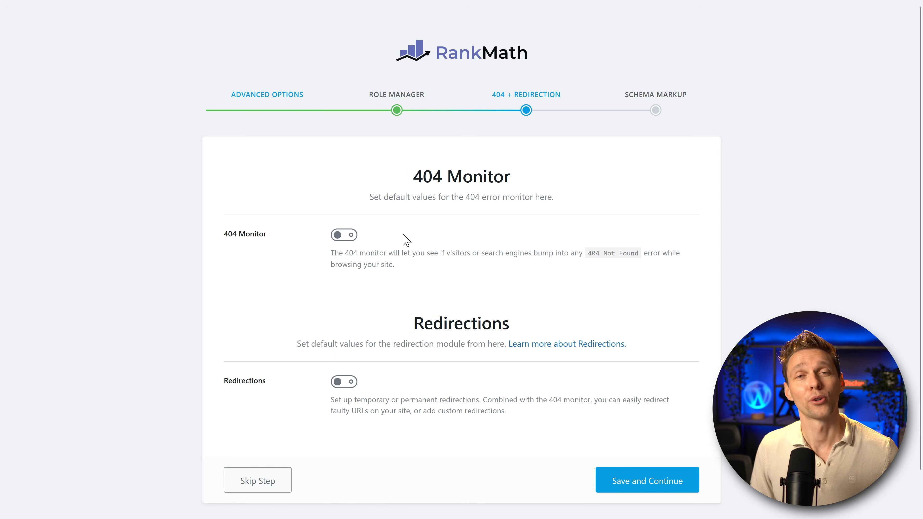
left_click(347, 235)
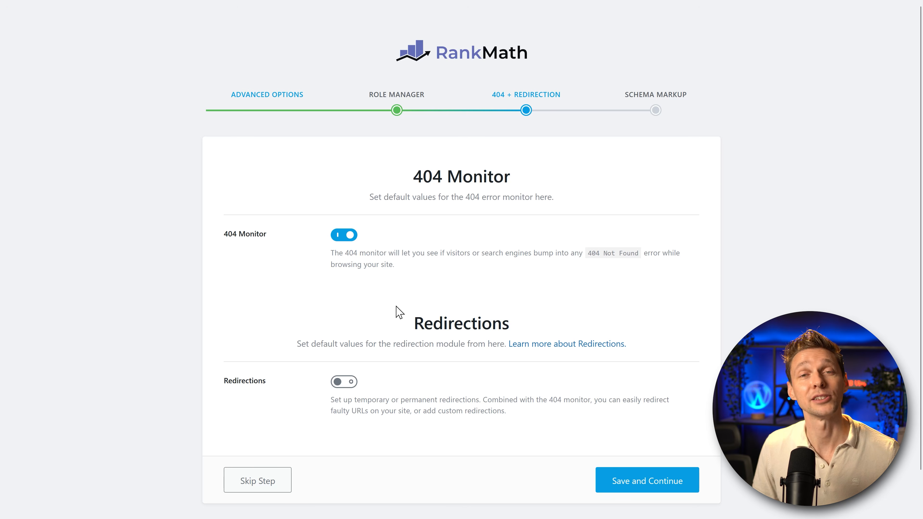
left_click(341, 382)
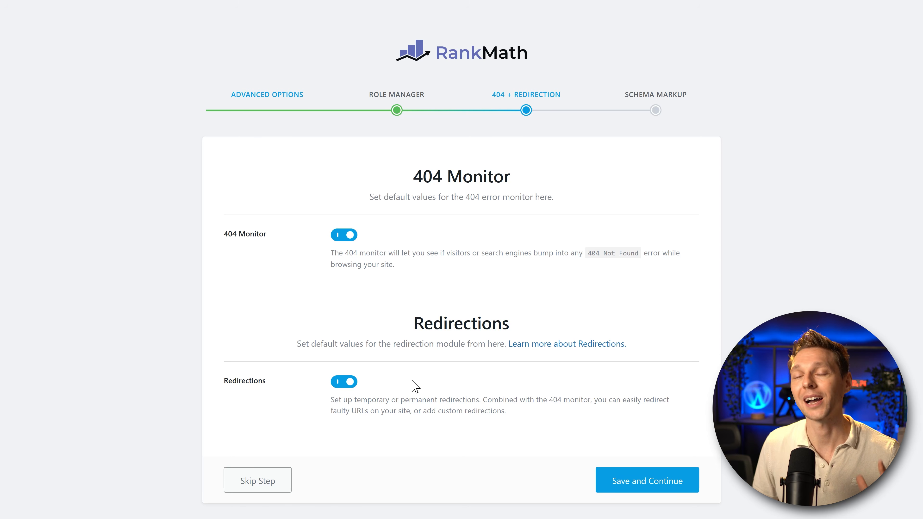
left_click(648, 480)
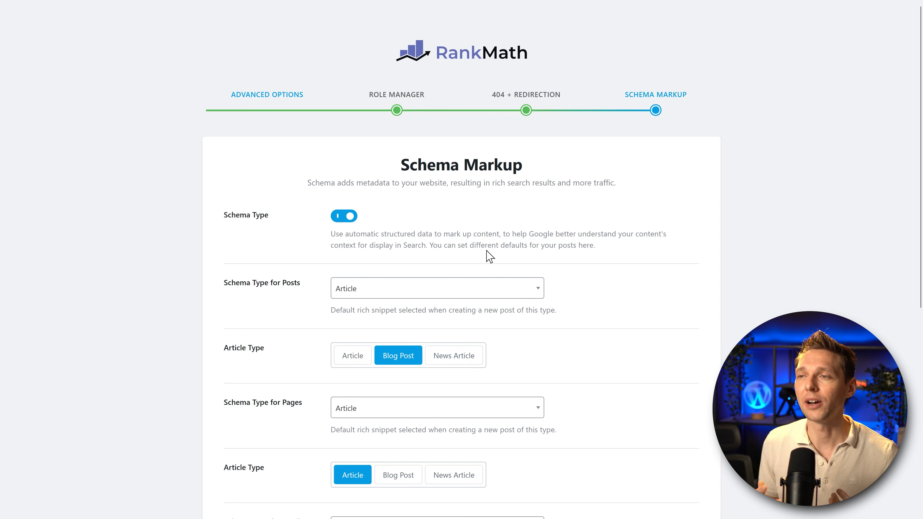
- Look through the available schema types for posts and keep Article selected
middle_click(497, 232)
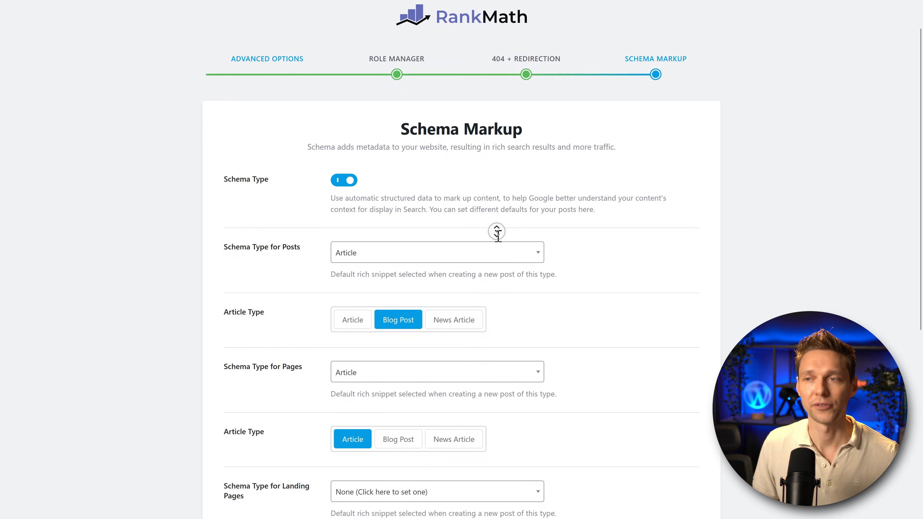
middle_click(495, 243)
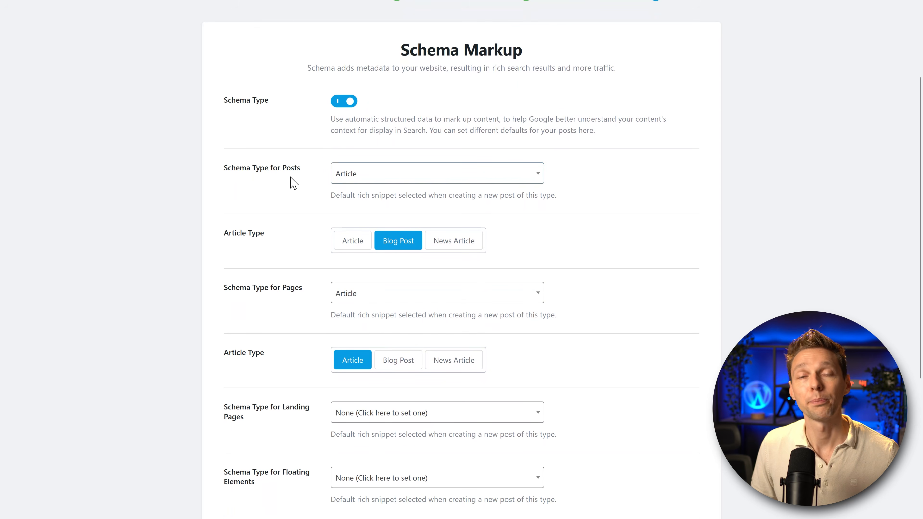
left_click(367, 177)
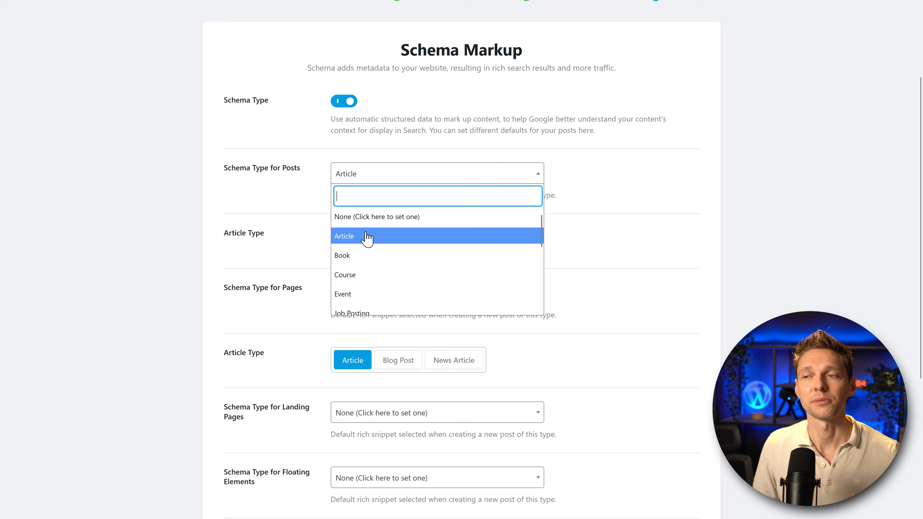
middle_click(362, 245)
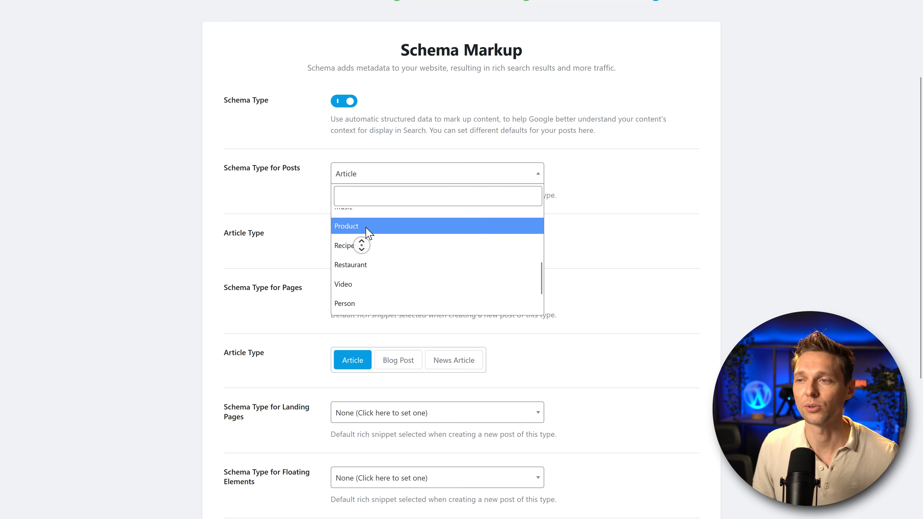
middle_click(366, 226)
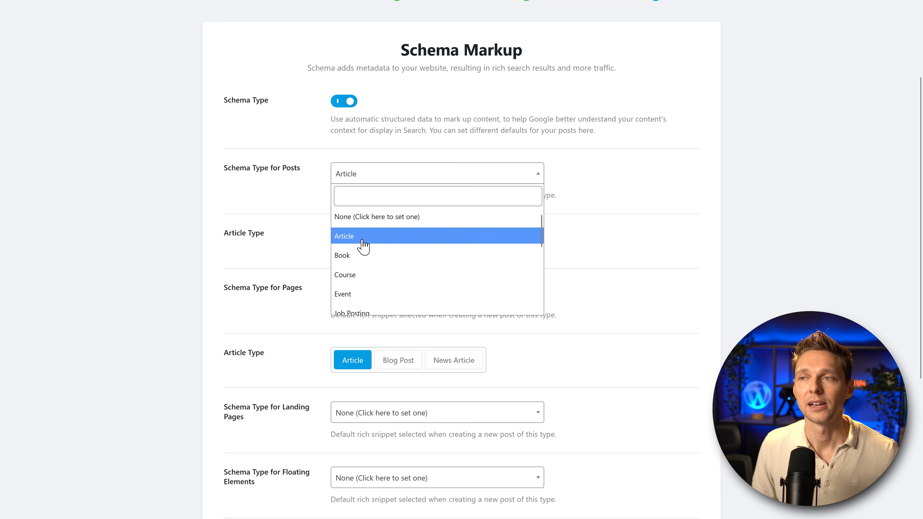
left_click(361, 237)
- Try the Article and News Article options for the posts' Article Type and return it to Blog Post
left_click(398, 241)
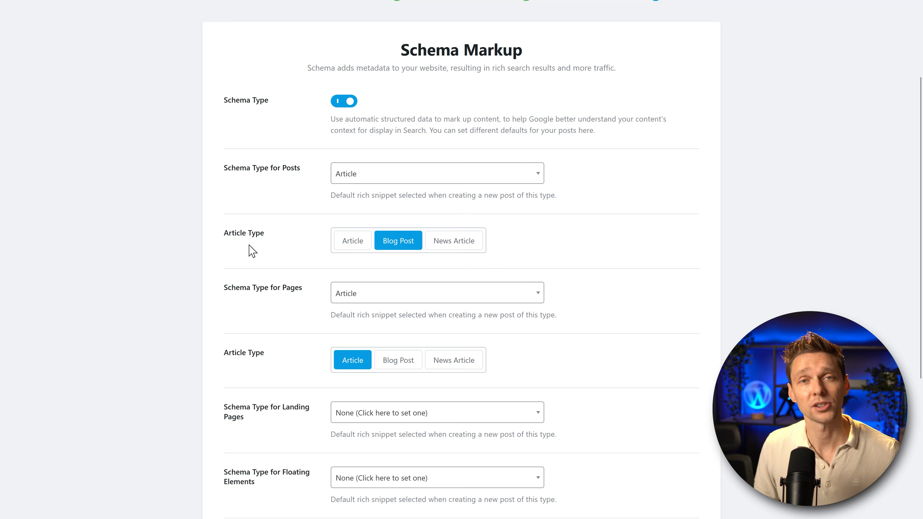
left_click(344, 247)
left_click(390, 243)
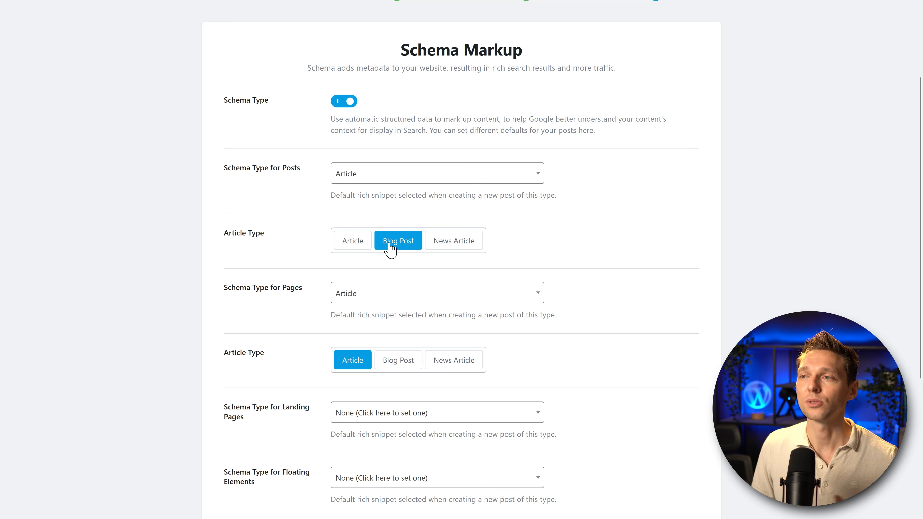
left_click(467, 248)
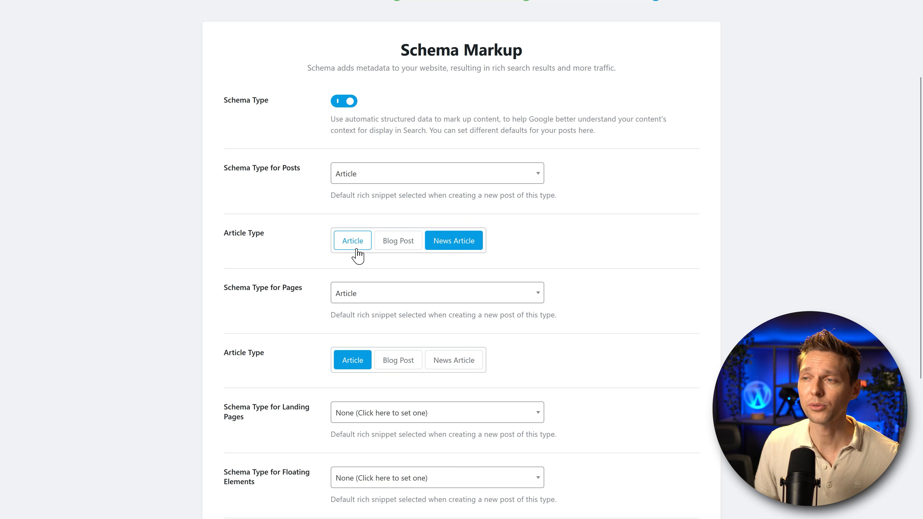
left_click(403, 242)
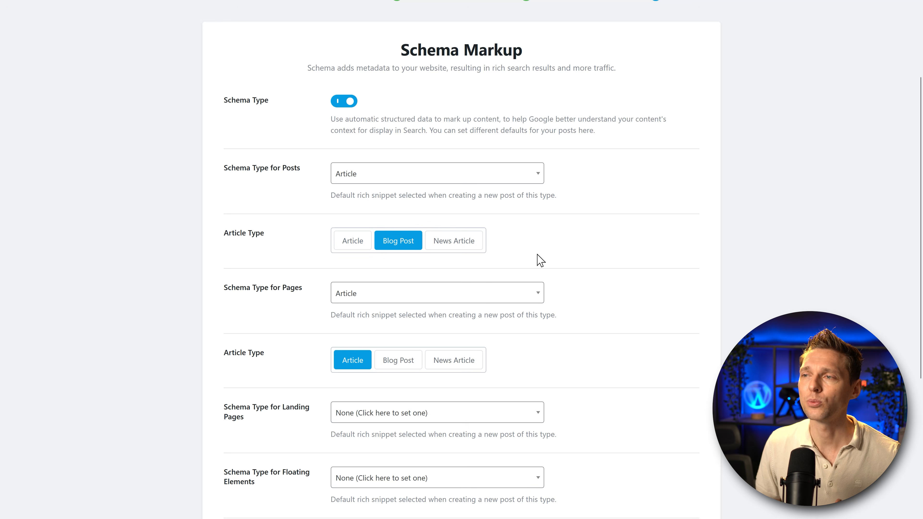
- Review the schema types for pages, landing pages, floating elements and products, and save the preset schema markup
middle_click(569, 249)
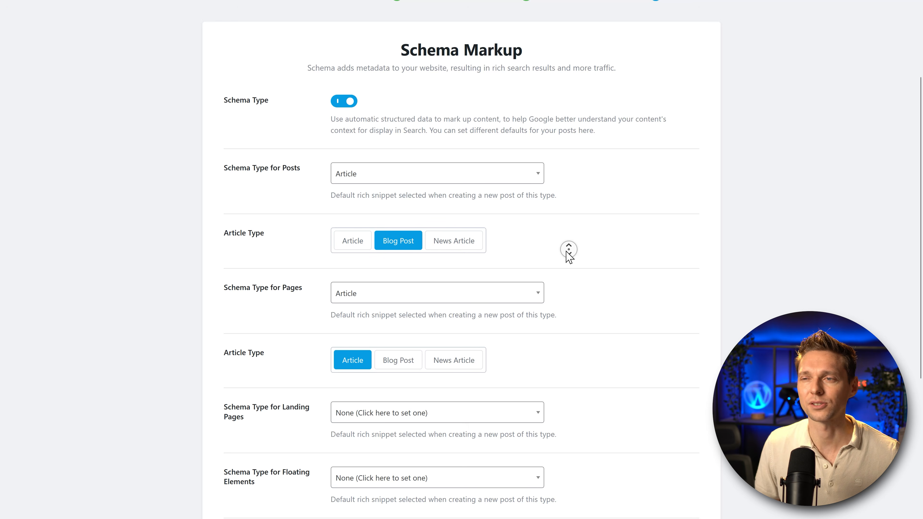
scroll(568, 254, "down", 2)
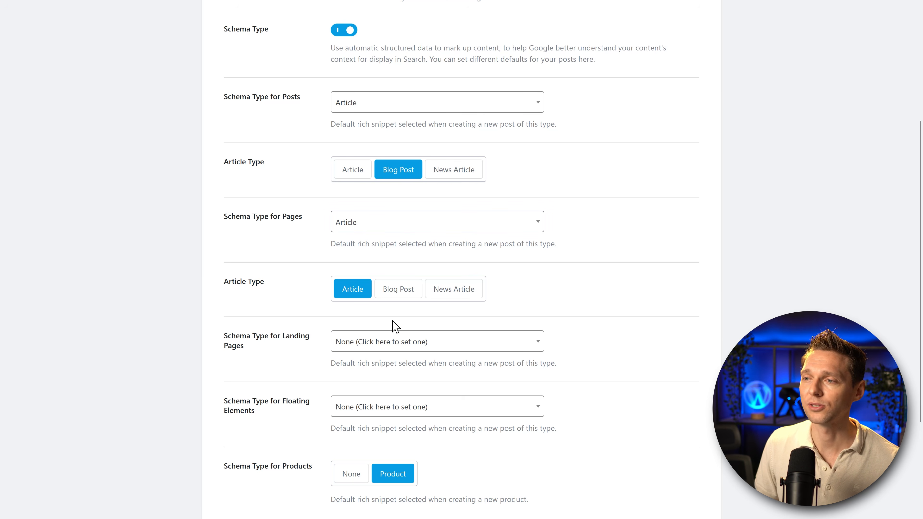
middle_click(591, 299)
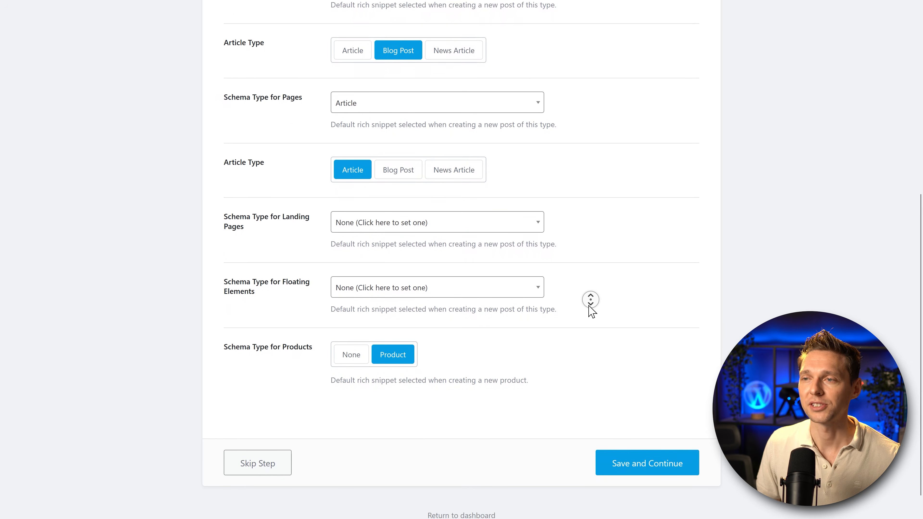
middle_click(588, 306)
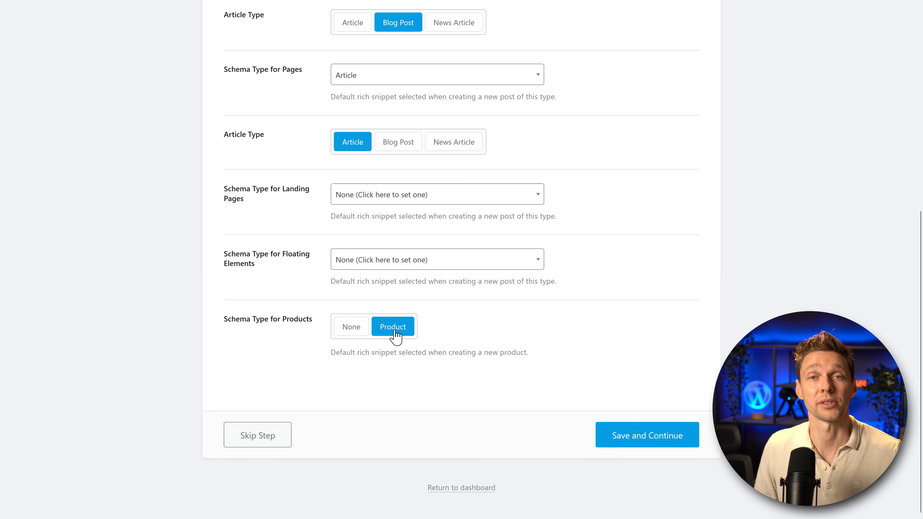
left_click(652, 437)
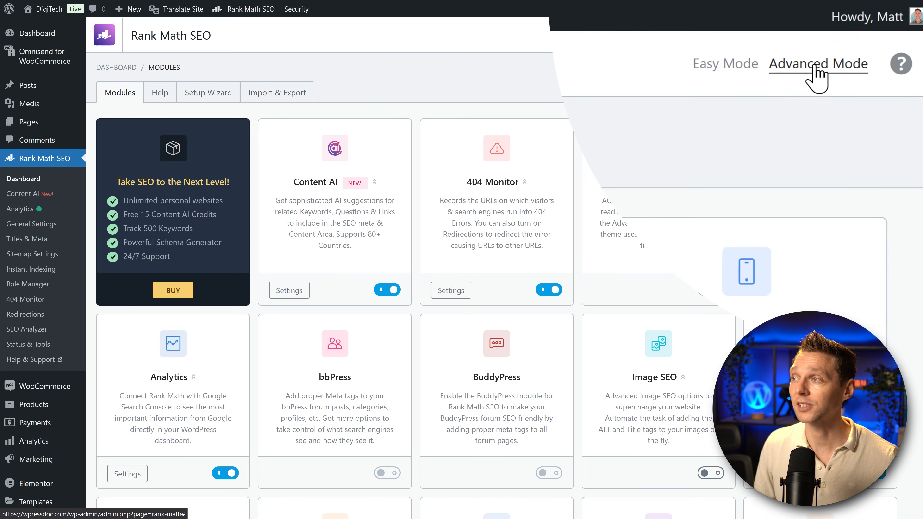
- Switch the Rank Math dashboard to Easy Mode, look over its modules and return to Advanced Mode
left_click(753, 59)
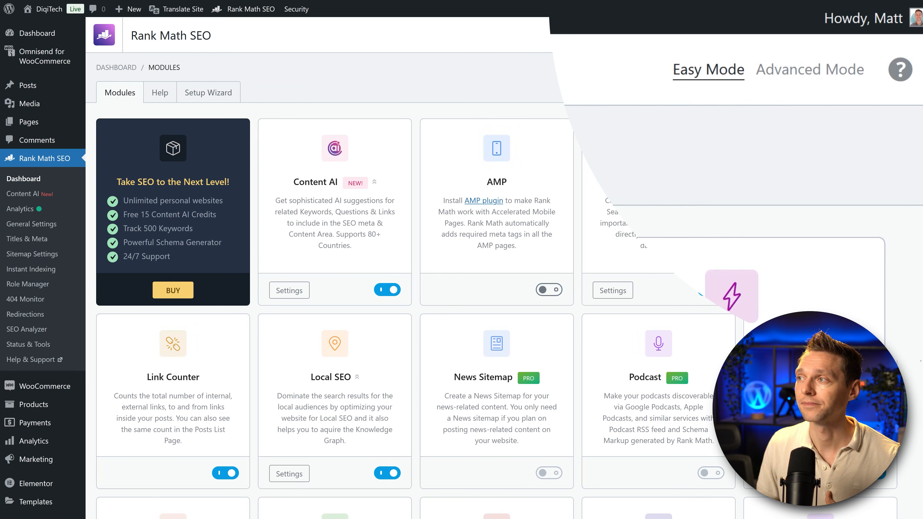
middle_click(567, 95)
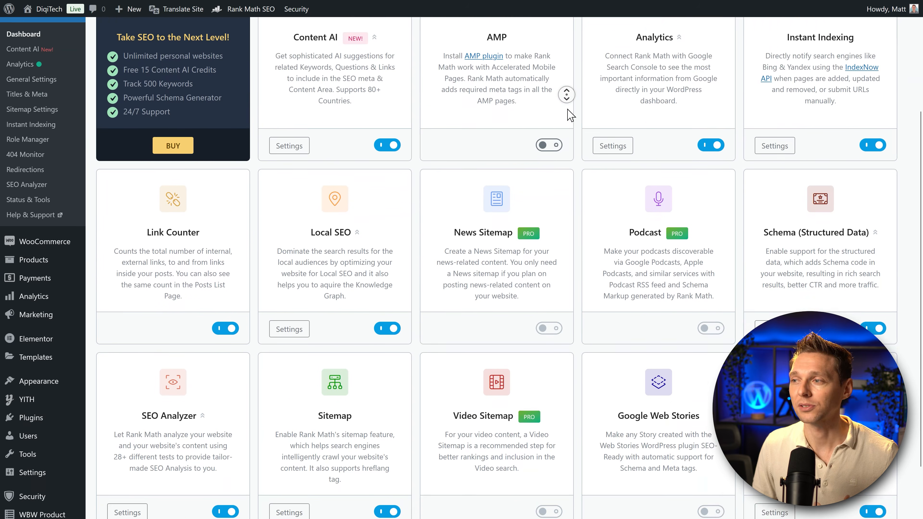
middle_click(573, 58)
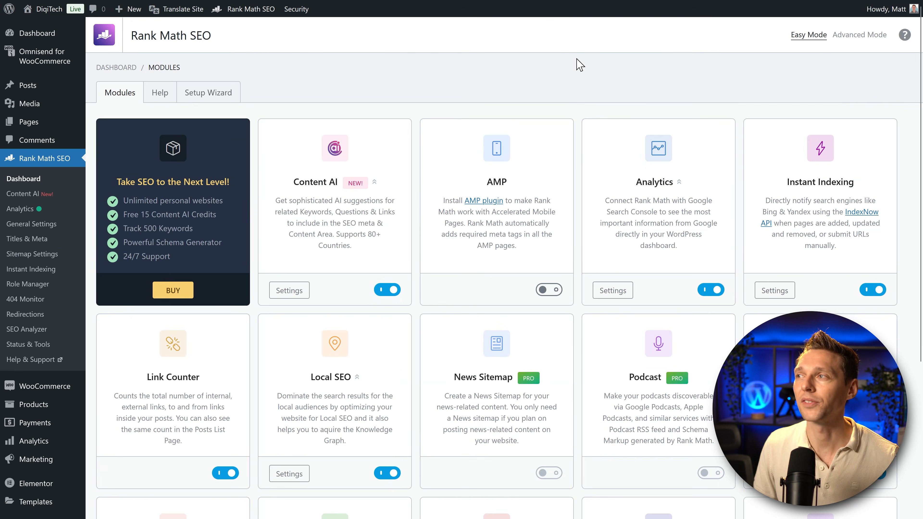
left_click(836, 35)
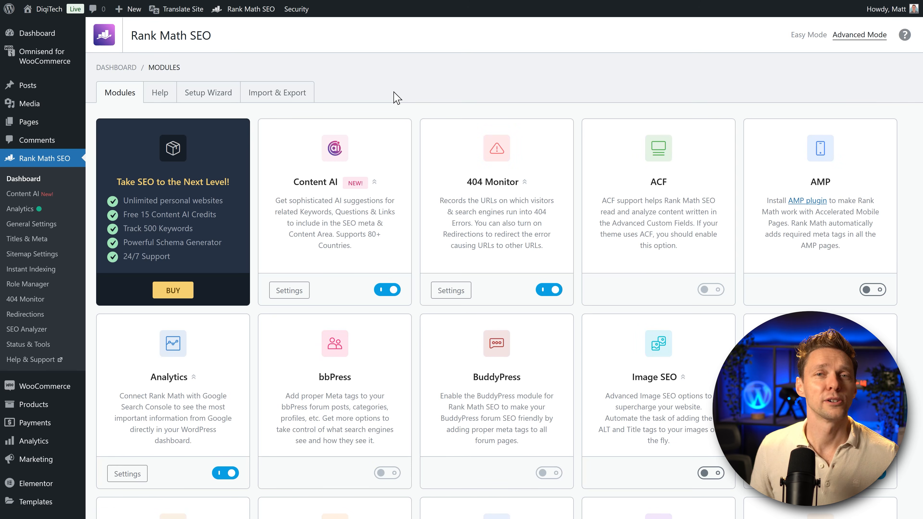
- Compare the Free, PRO, Business and Agency plan features on the Rank Math website, including the Content AI trial credits
middle_click(577, 140)
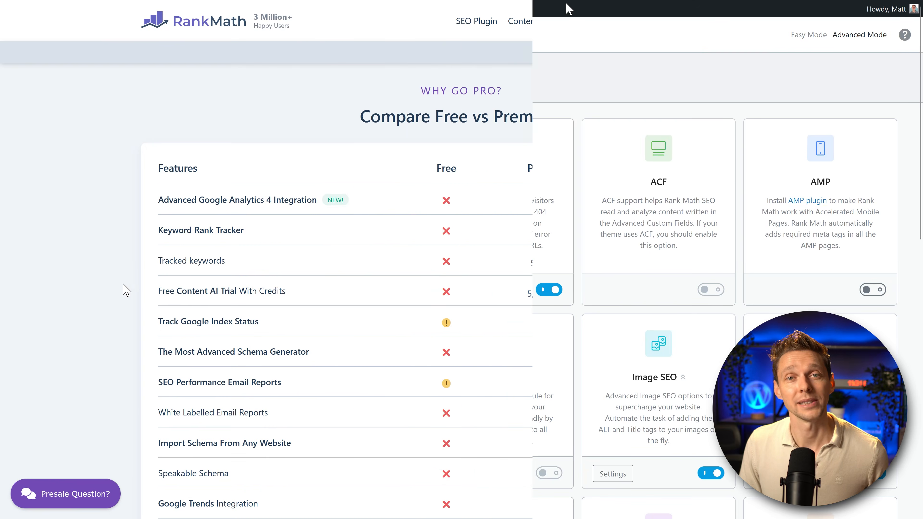
mouse_move(222, 299)
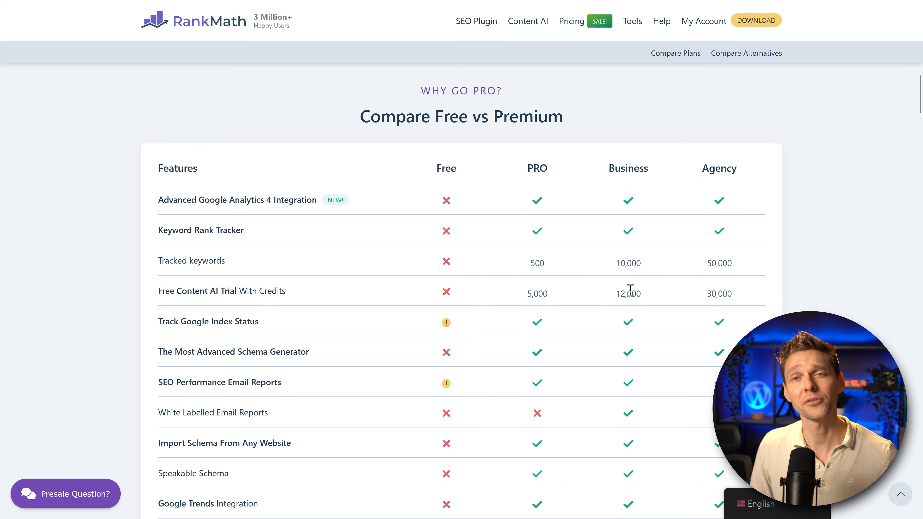
left_click_drag(736, 294, 706, 294)
left_click(766, 301)
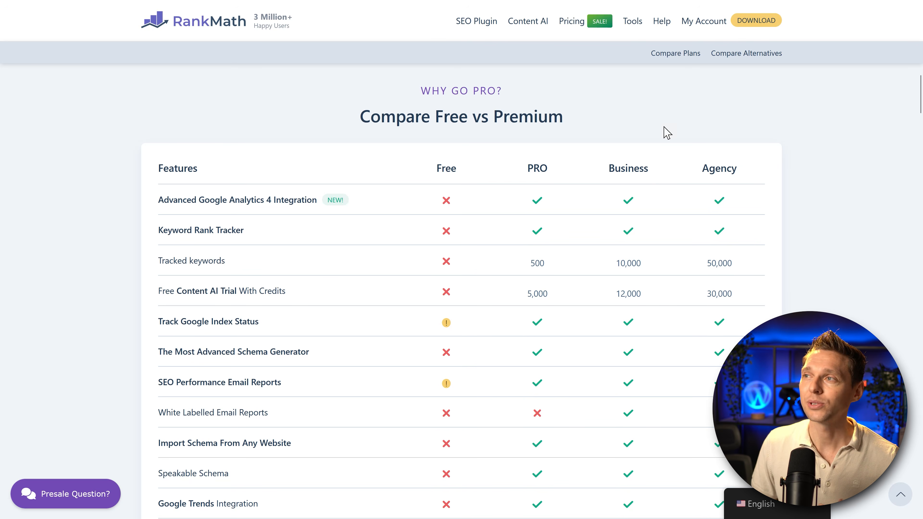
- Open the Content AI pricing page and review the Expert, Creator and Starter plans
mouse_move(587, 31)
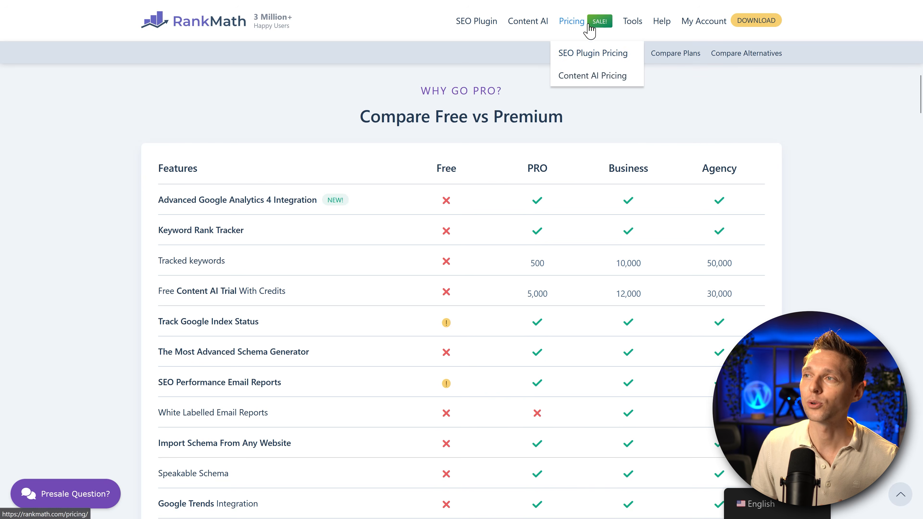
left_click(585, 76)
scroll(745, 147, "down", 1)
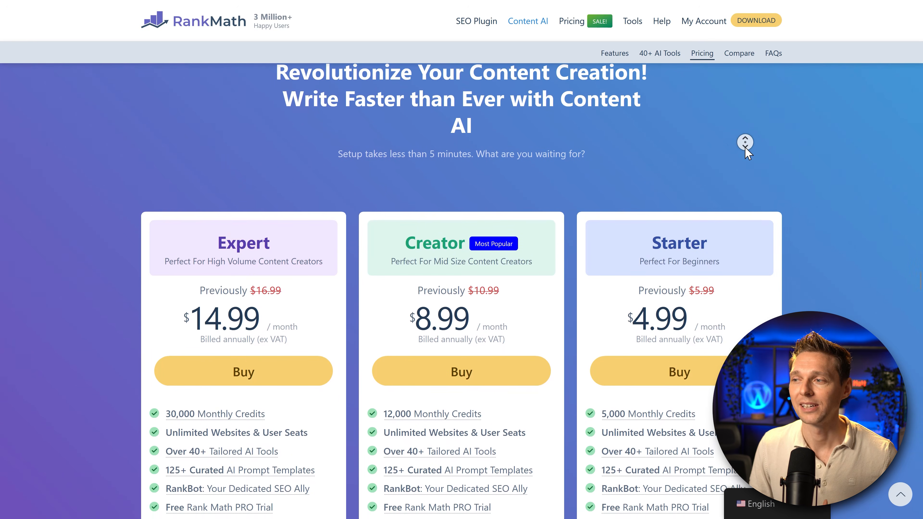
scroll(745, 147, "down", 2)
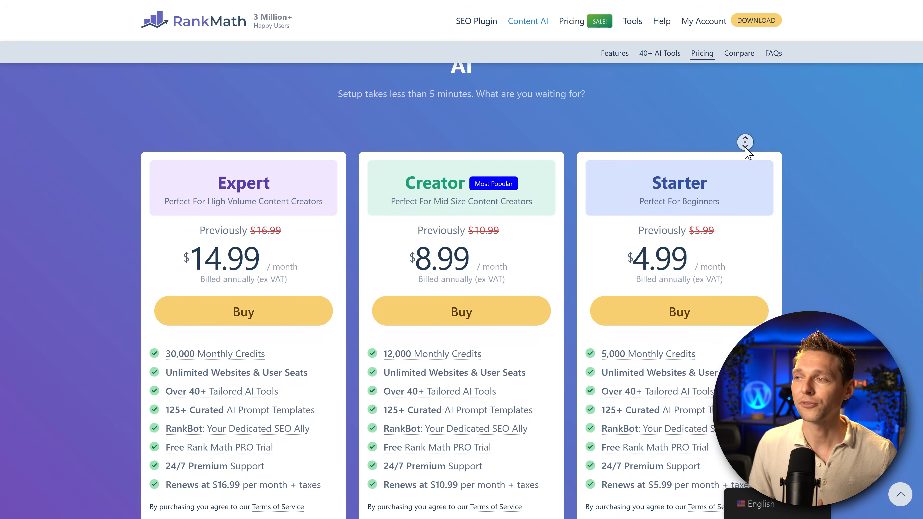
middle_click(745, 148)
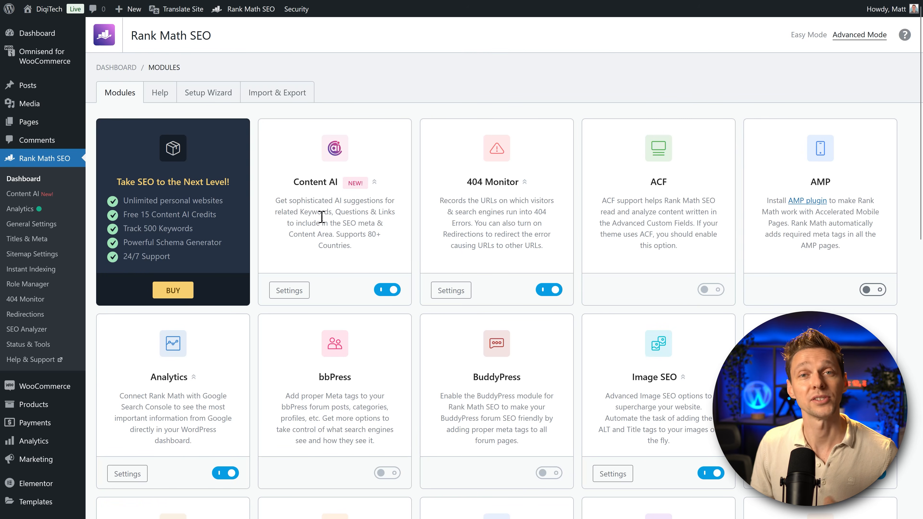
- Turn off the Content AI module in the Rank Math dashboard and keep the AMP module disabled
left_click(388, 288)
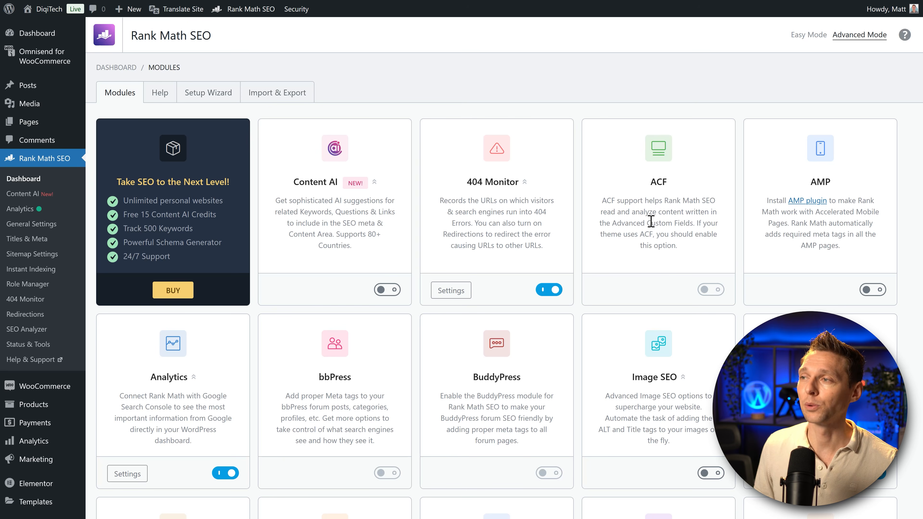
mouse_move(717, 297)
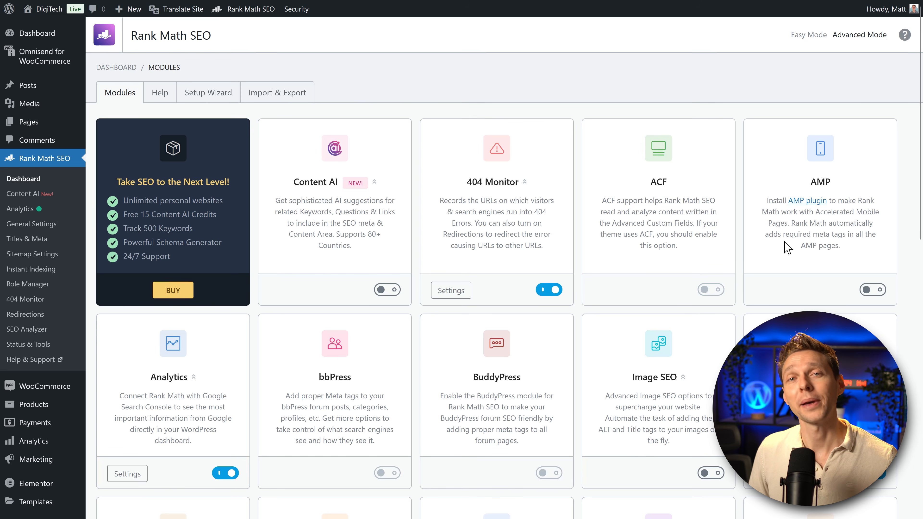
left_click(874, 290)
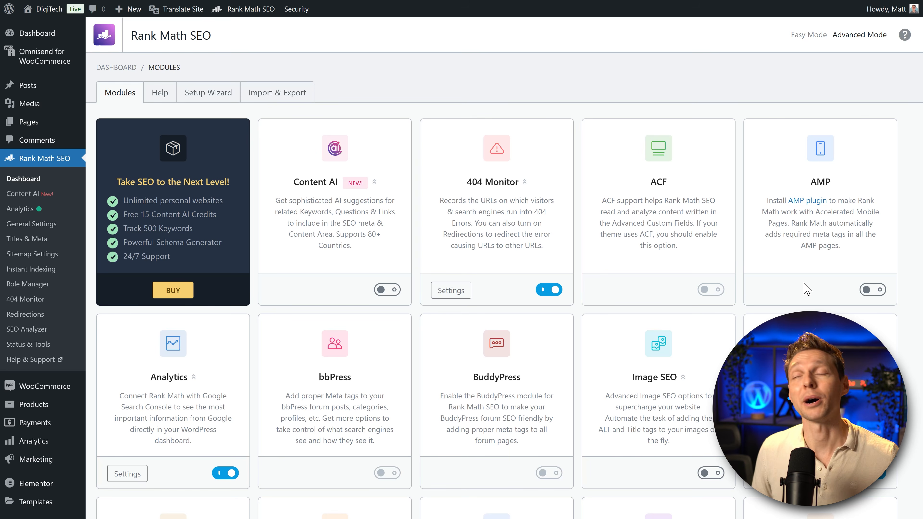
- Enable the Image SEO module in the Rank Math modules overview
middle_click(797, 248)
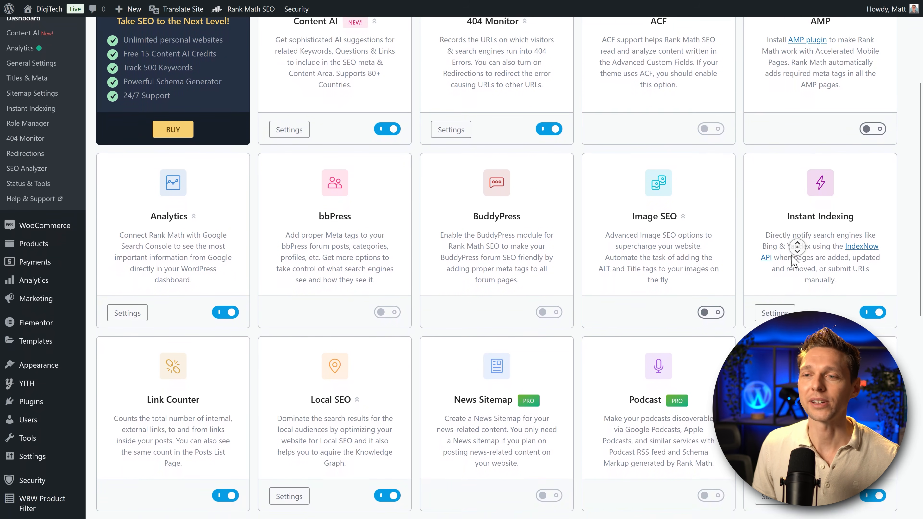
middle_click(793, 256)
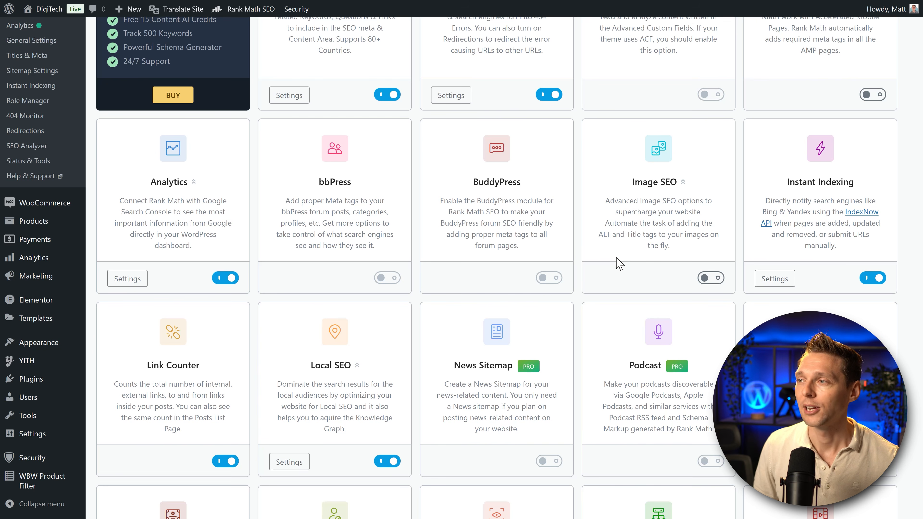
left_click(711, 278)
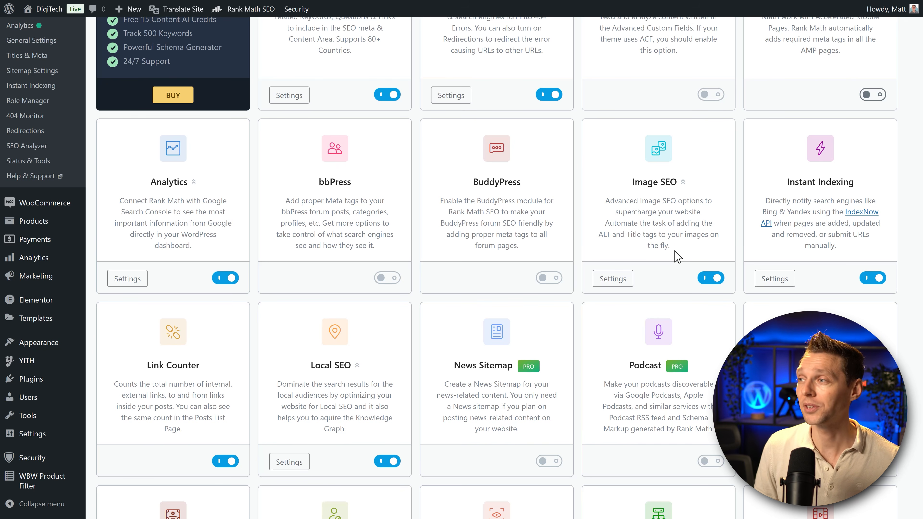
- Review the remaining modules from Instant Indexing to WooCommerce, and open the Rank Math Help page
scroll(715, 207, "down", 1)
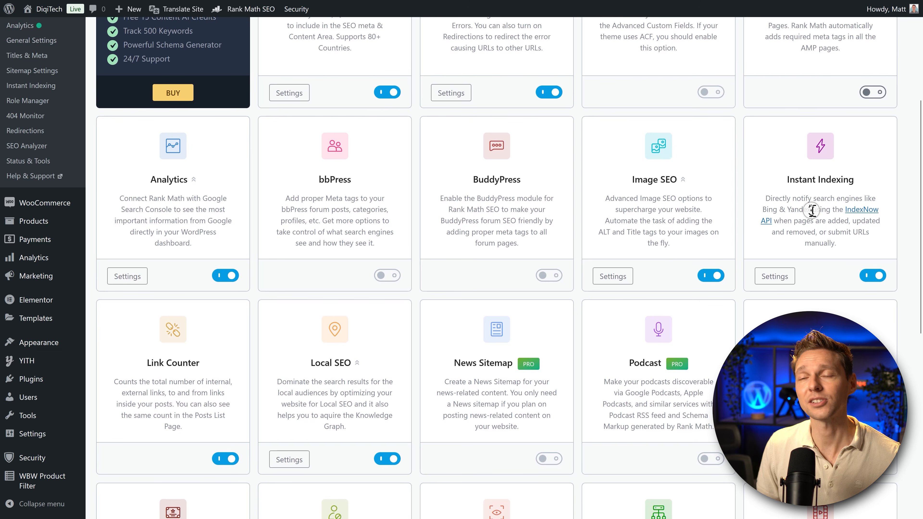
scroll(812, 211, "down", 3)
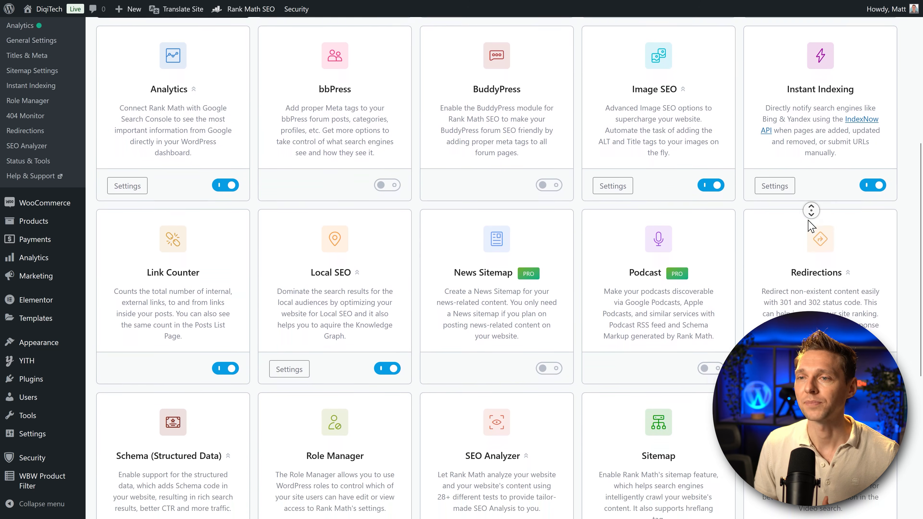
scroll(811, 226, "down", 3)
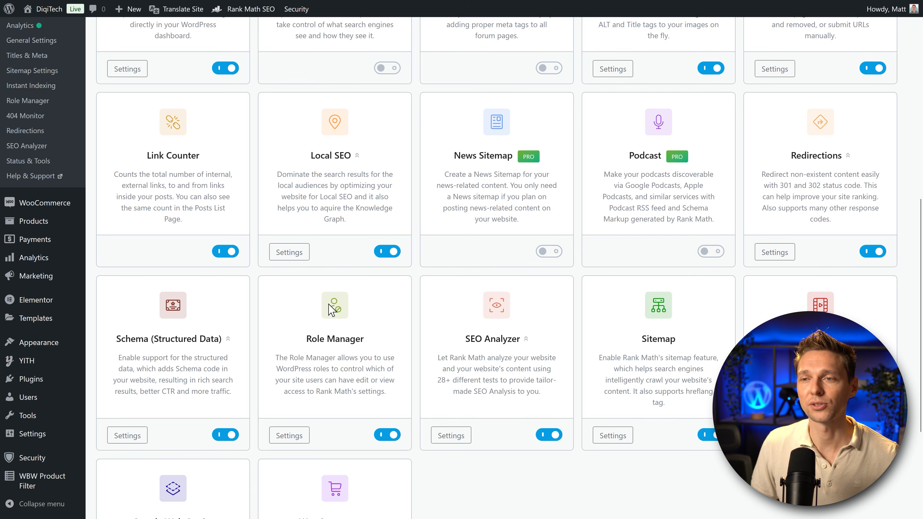
middle_click(353, 275)
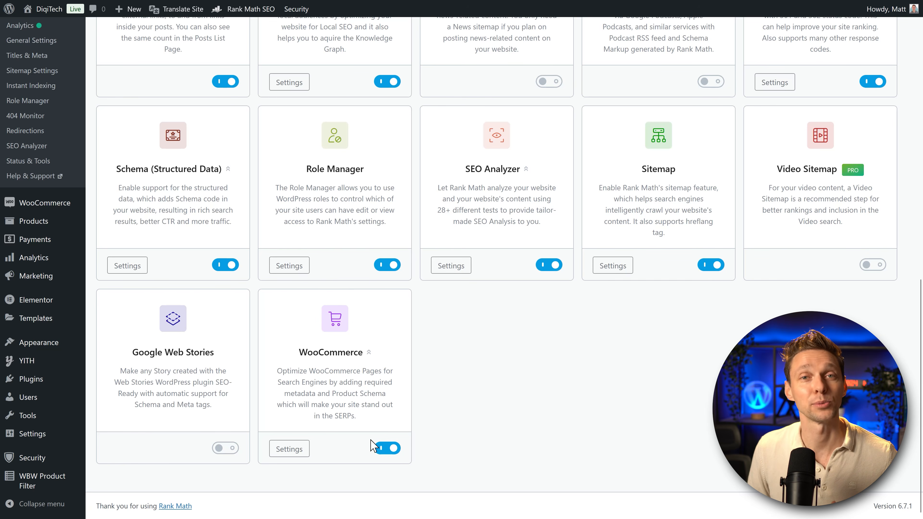
middle_click(503, 397)
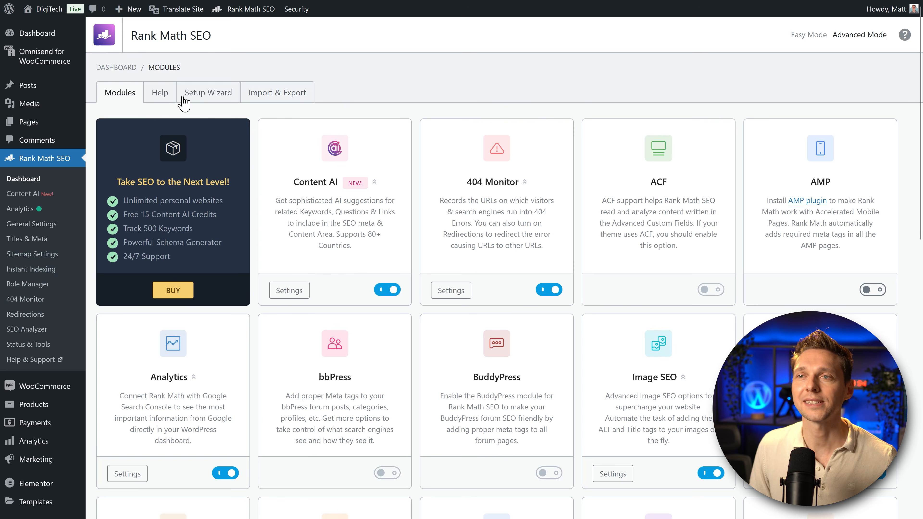
left_click(170, 96)
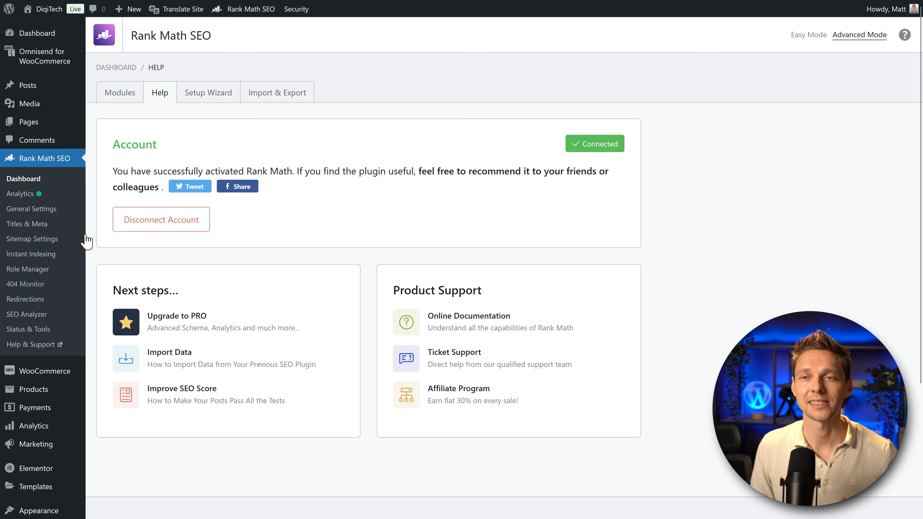
- Look over the Rank Math Analytics dashboard and open the Site Analytics report
left_click(29, 196)
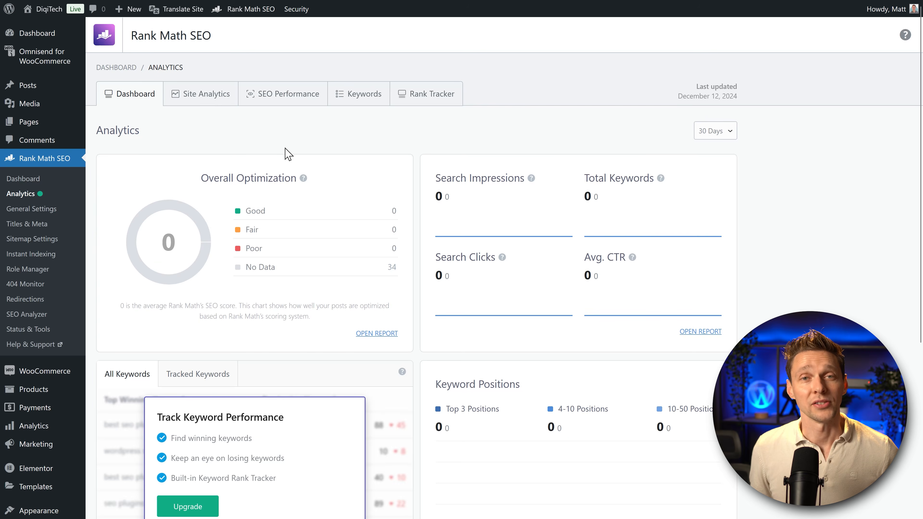
middle_click(471, 133)
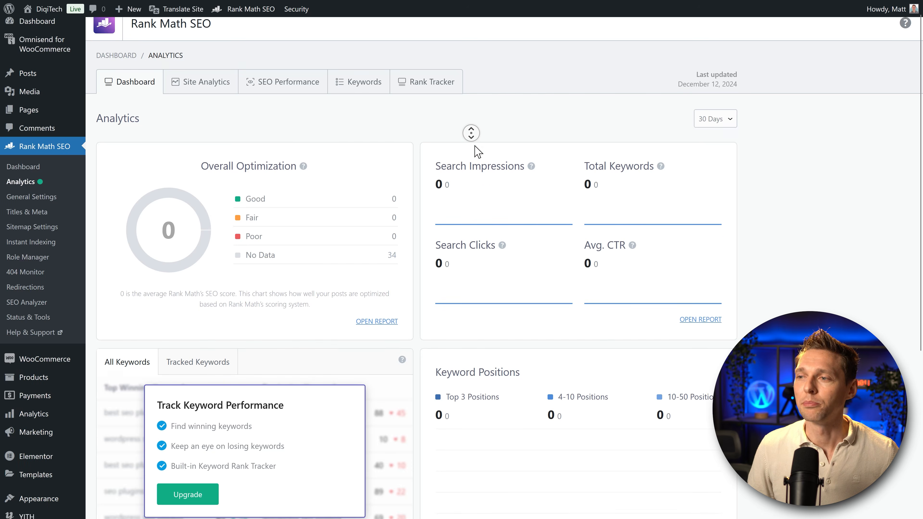
scroll(471, 109, "up", 4)
middle_click(462, 100)
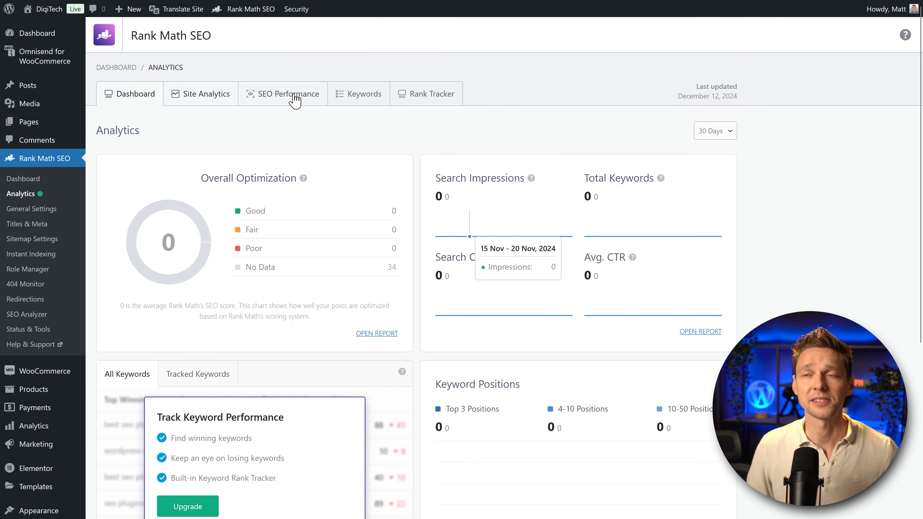
left_click(199, 103)
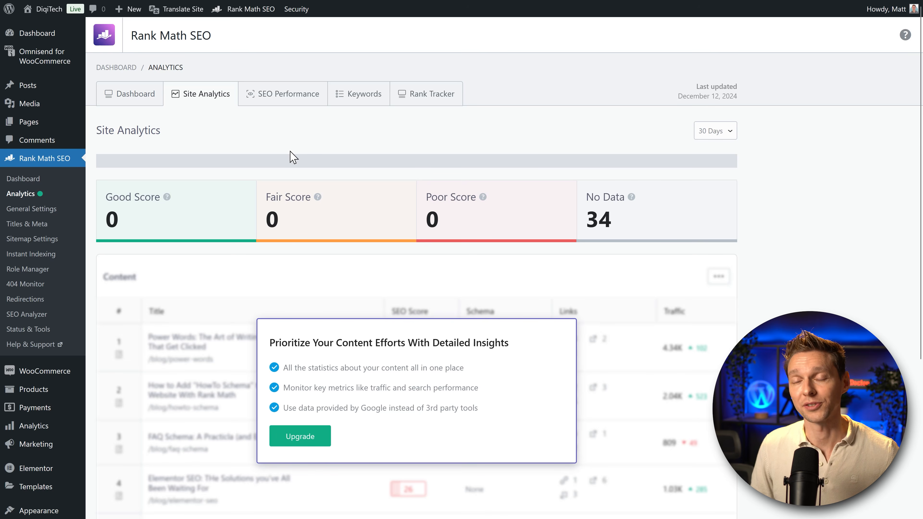
- Review the SEO Performance report, including its chart and the Content table of pages and products
left_click(281, 108)
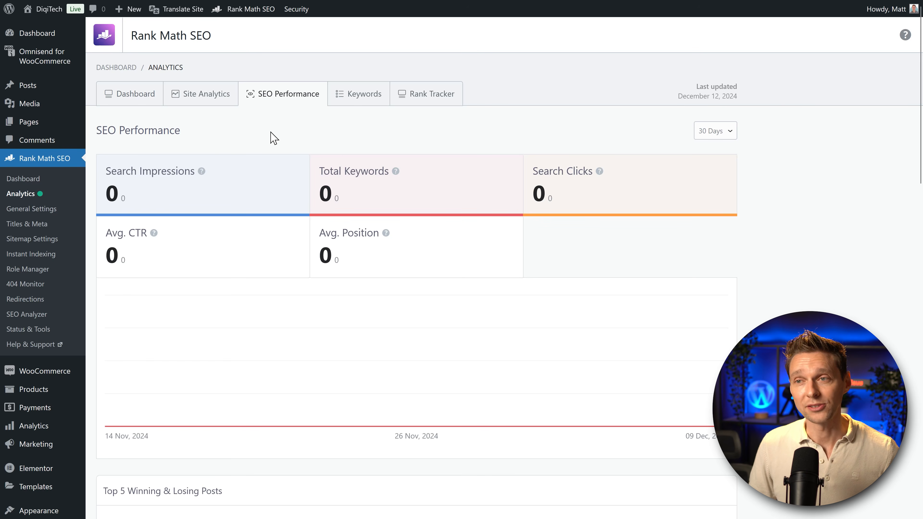
middle_click(289, 132)
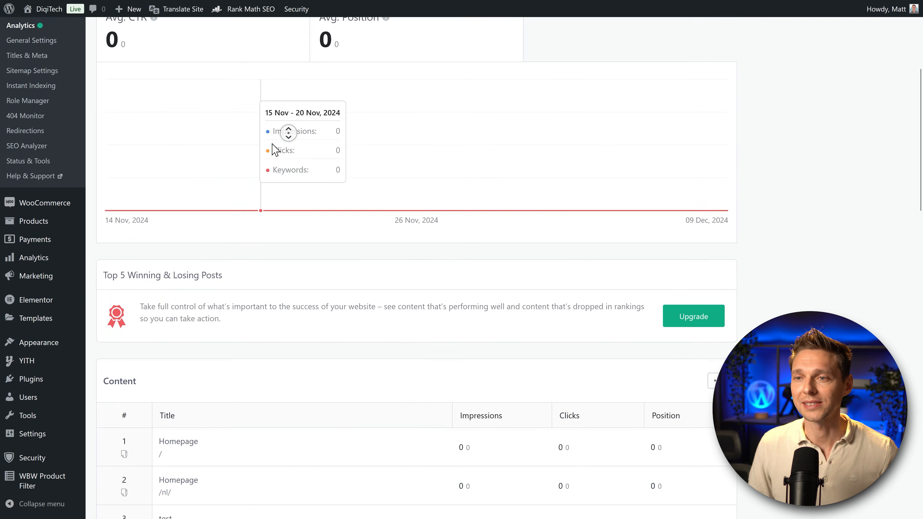
middle_click(273, 144)
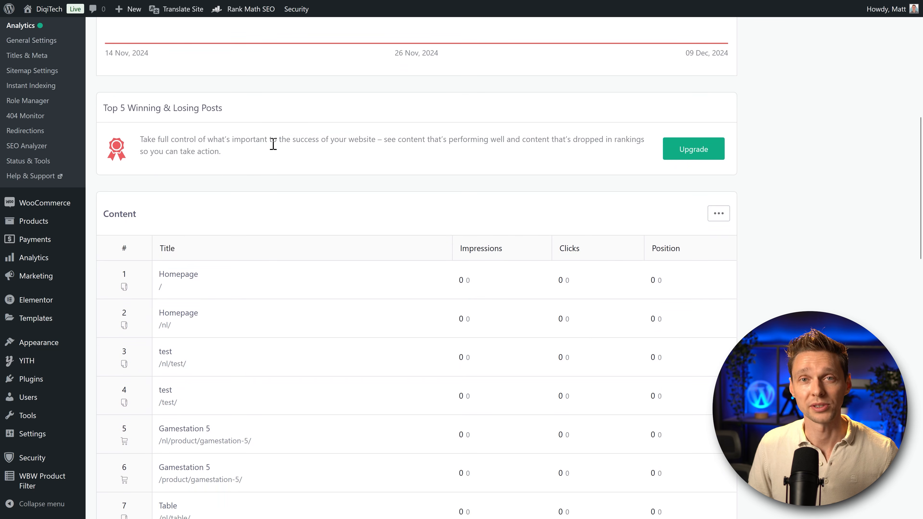
middle_click(468, 138)
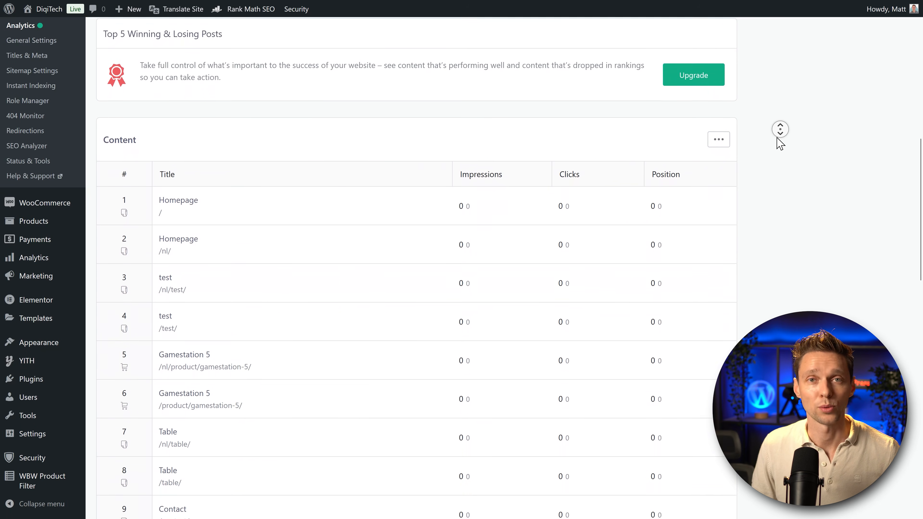
middle_click(763, 76)
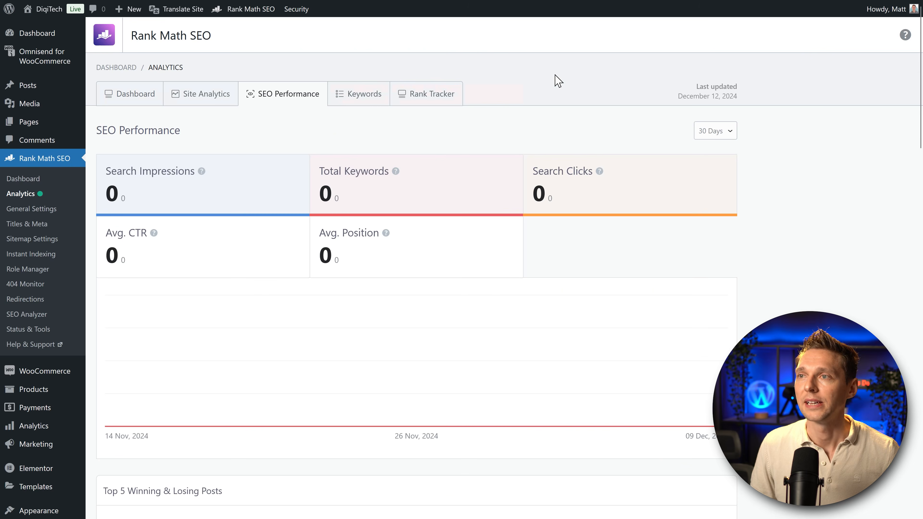
- Review the Keywords report with its position ranges, and view the Rank Tracker page
left_click(369, 96)
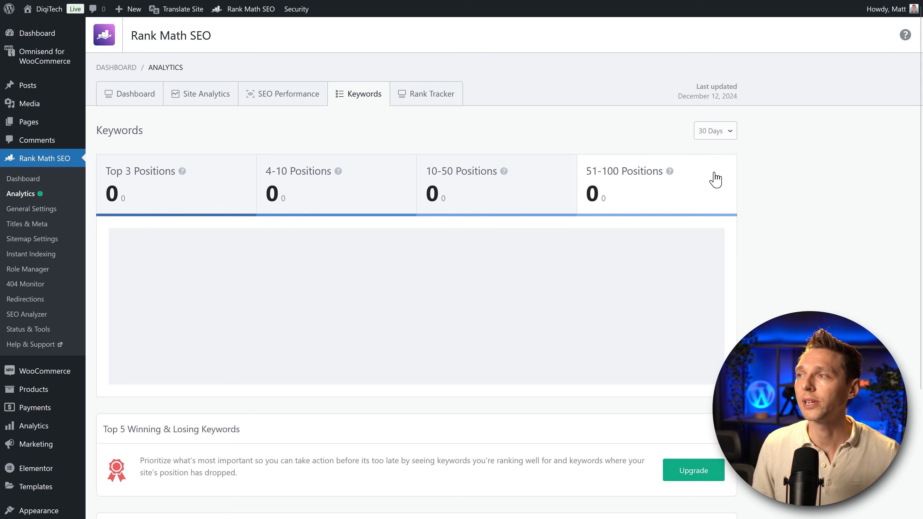
middle_click(778, 174)
scroll(777, 186, "down", 3)
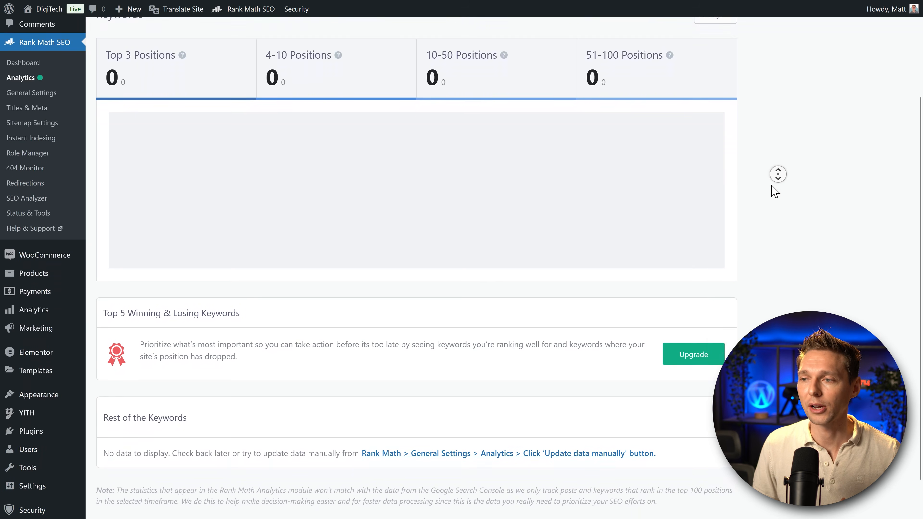
scroll(779, 170, "up", 4)
middle_click(785, 140)
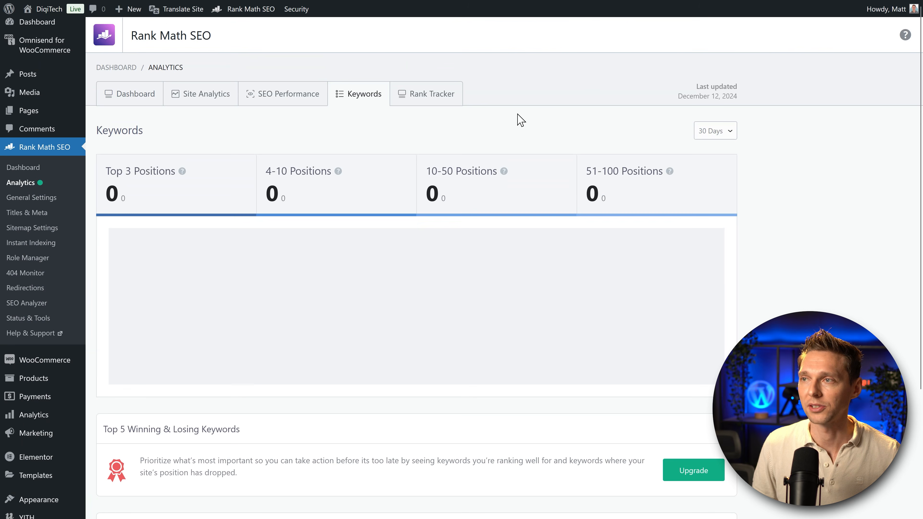
left_click(438, 97)
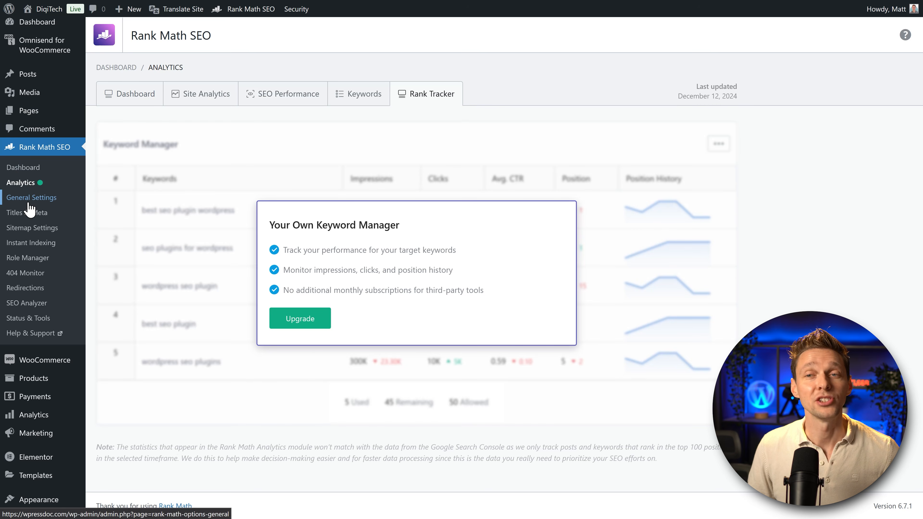
- Enable Strip Category Base in the Links section of Rank Math's General Settings
left_click(30, 208)
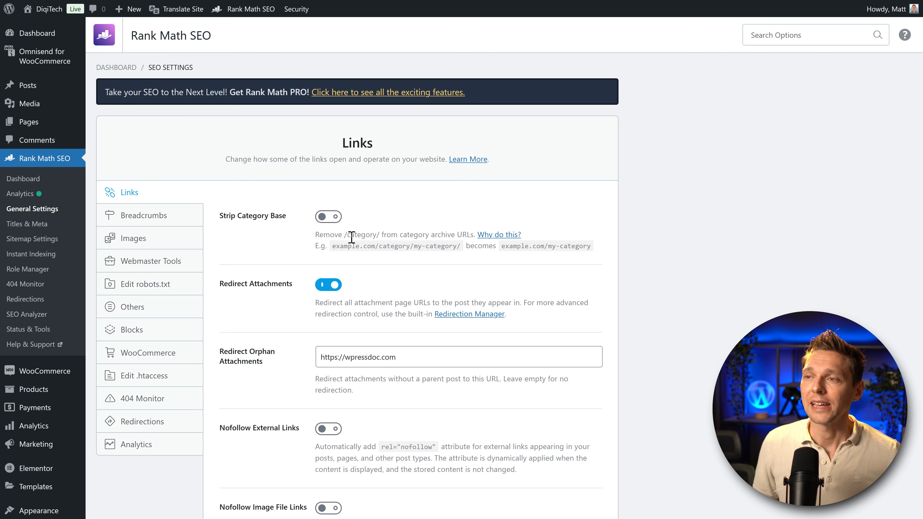
left_click_drag(375, 246, 415, 245)
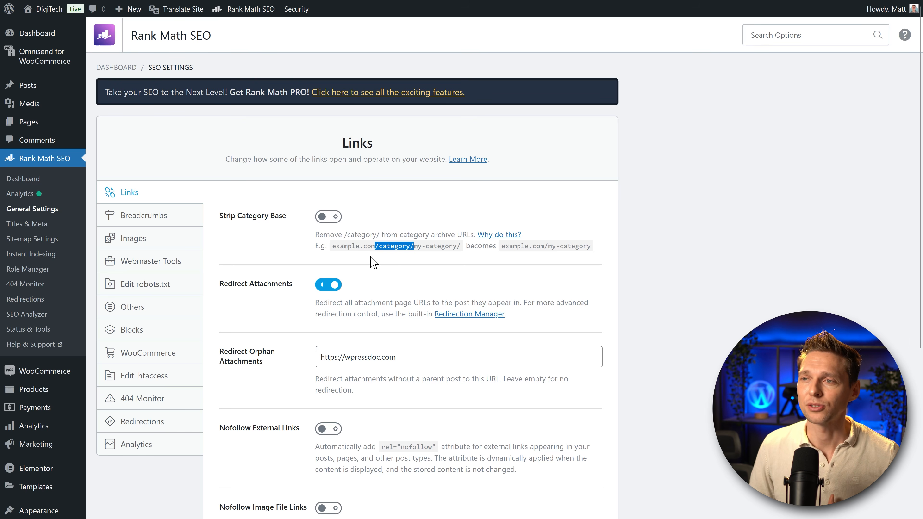
left_click(347, 231)
left_click(331, 219)
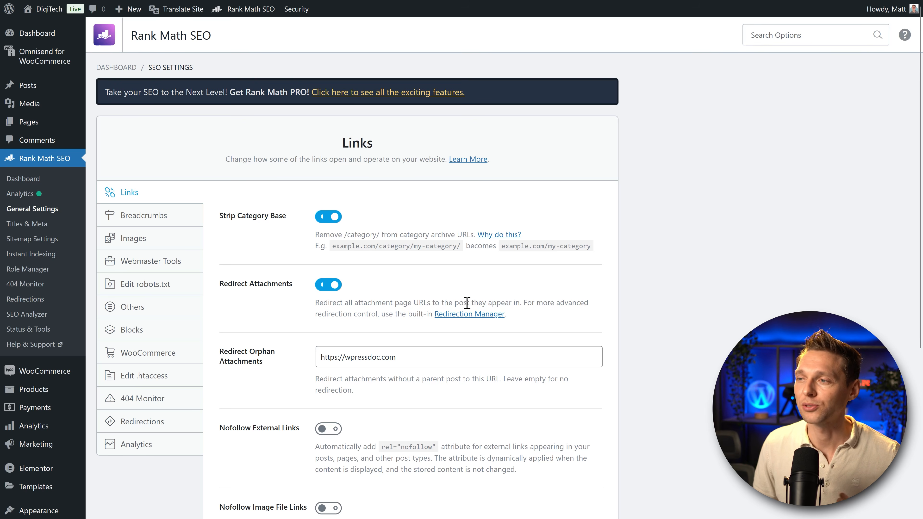
- Review the redirect, nofollow and external link options in the Links settings and save the changes
left_click(580, 292)
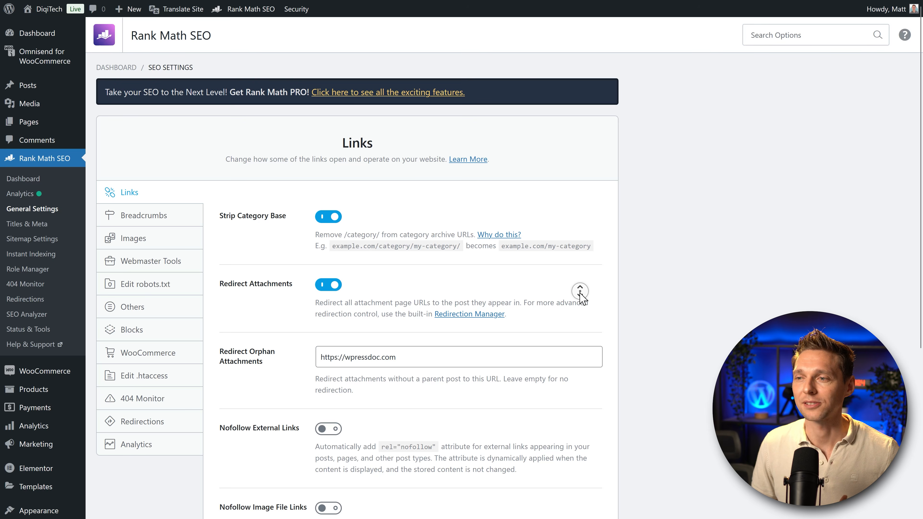
scroll(580, 292, "down", 3)
scroll(579, 298, "down", 2)
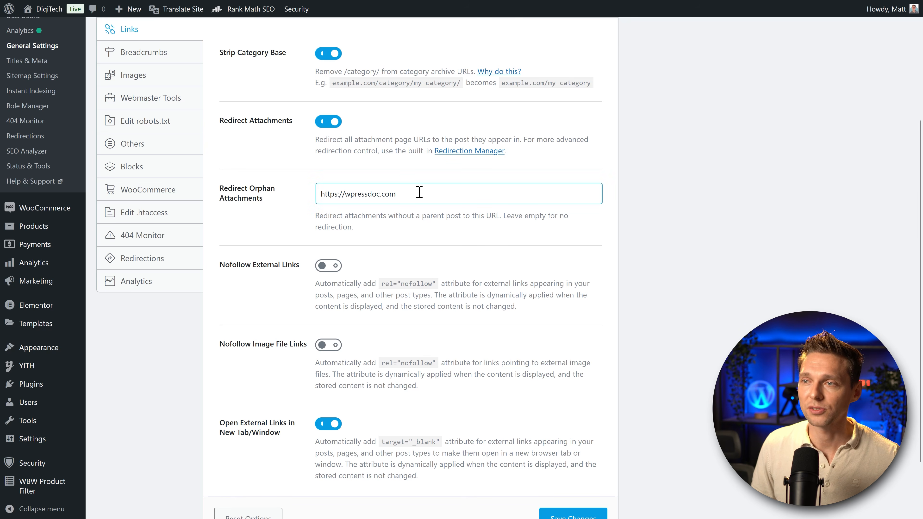
left_click_drag(403, 194, 316, 198)
left_click(378, 229)
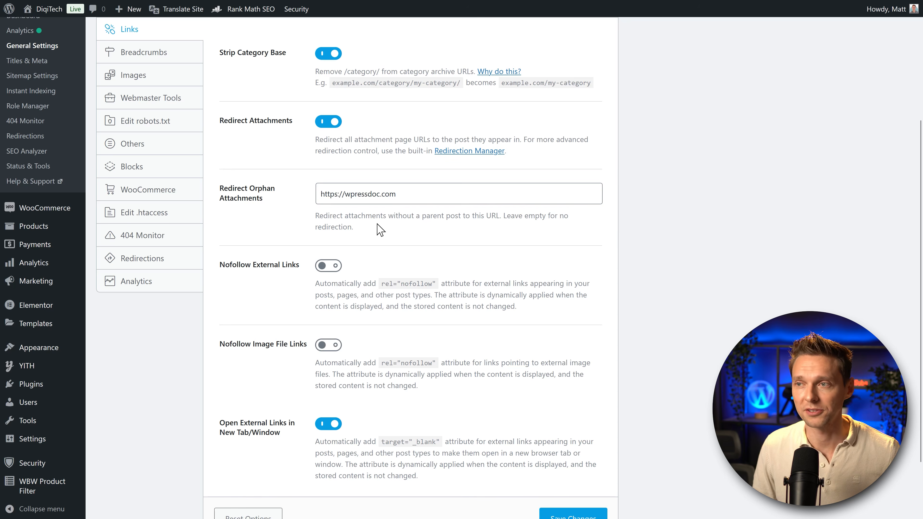
middle_click(387, 223)
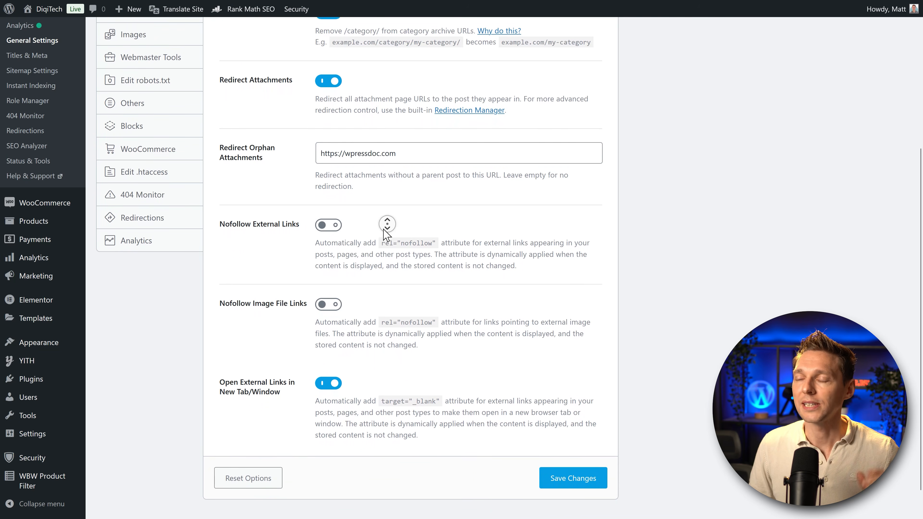
middle_click(383, 226)
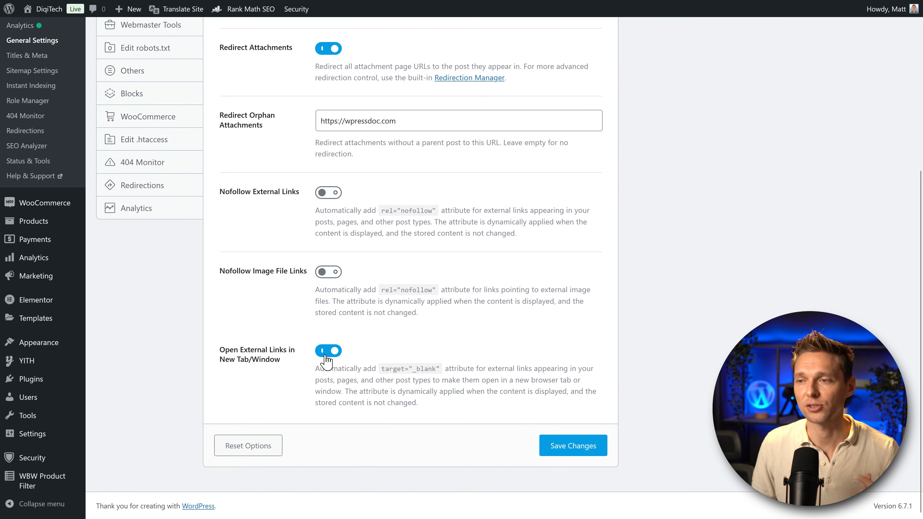
left_click(576, 449)
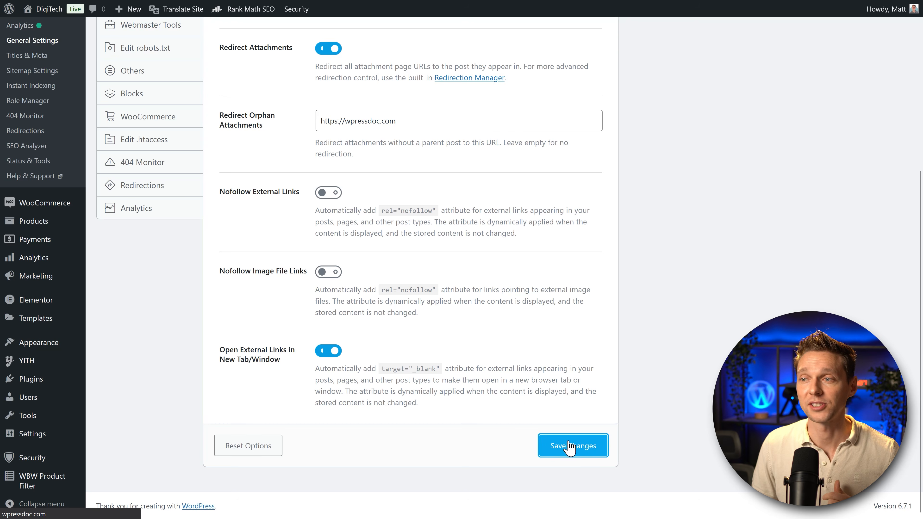
- Enable the breadcrumbs function in the Breadcrumbs settings and choose » as the separator character
left_click(160, 252)
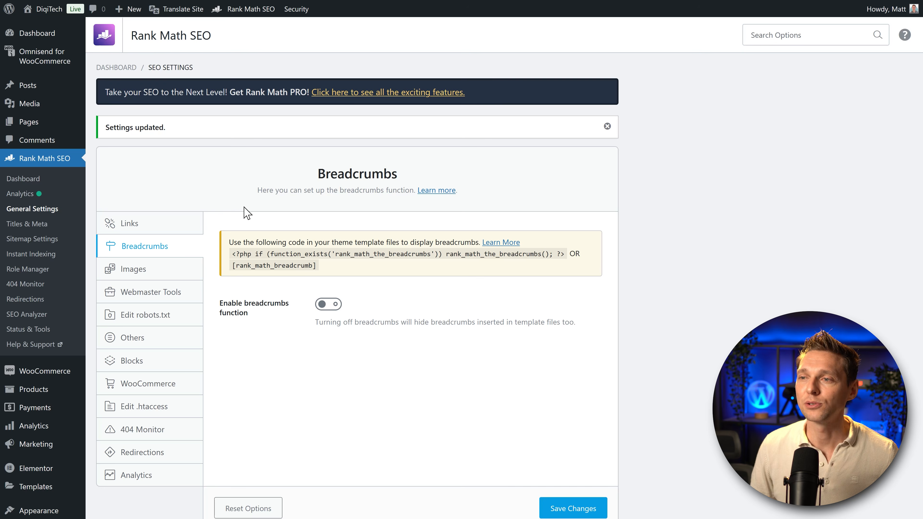
left_click(332, 304)
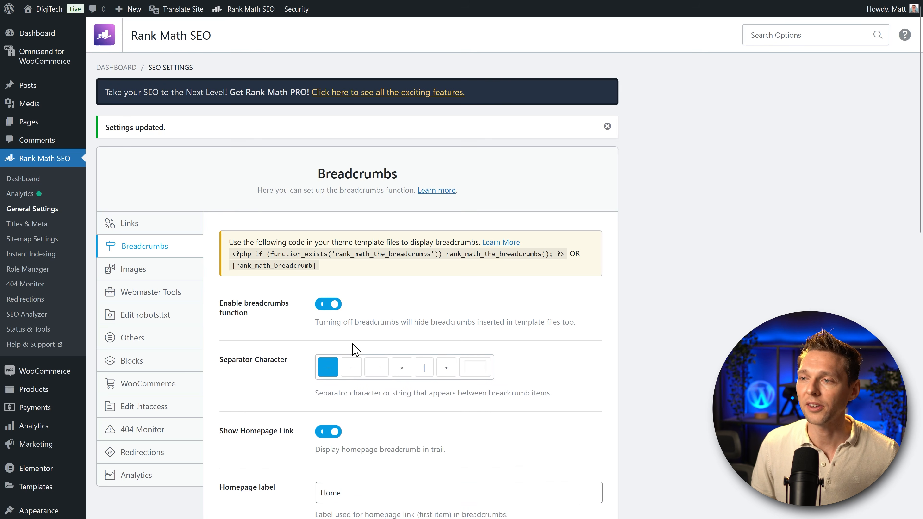
middle_click(407, 316)
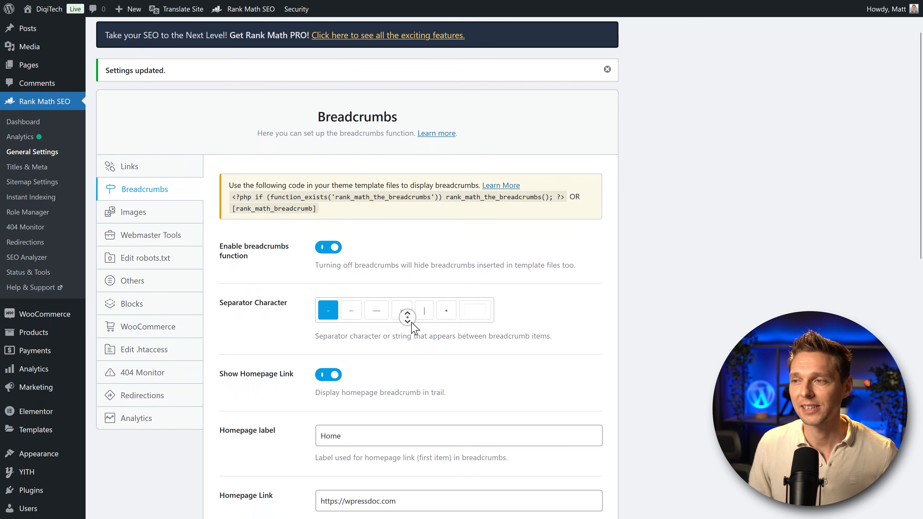
left_click(402, 288)
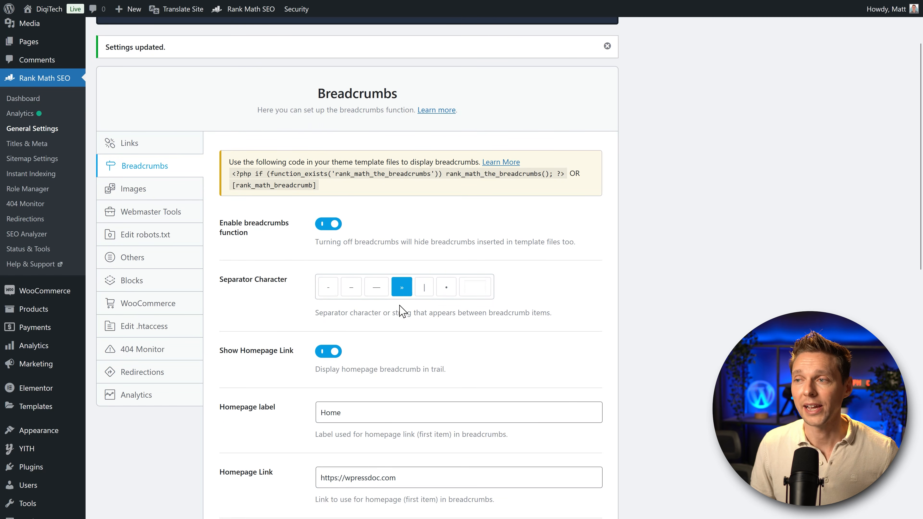
left_click(474, 293)
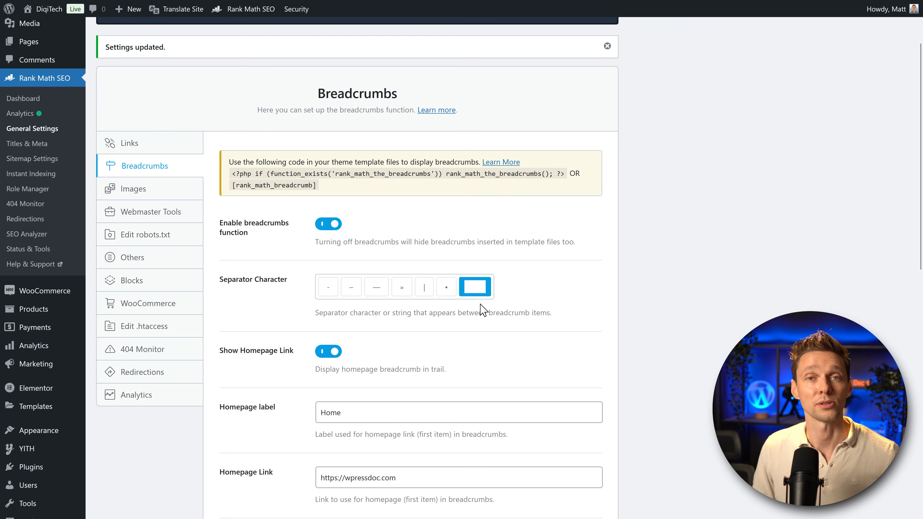
left_click(402, 289)
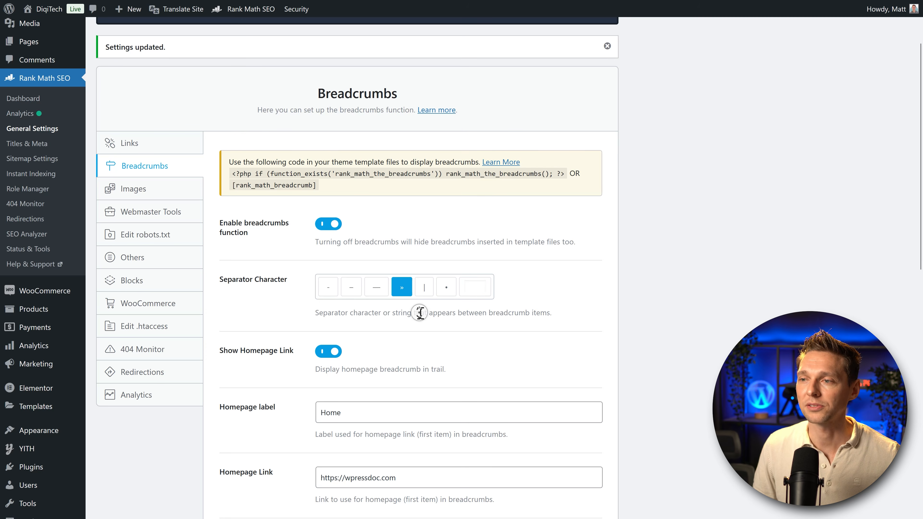
- Enable Hide Post Title, Show Category(s) and Hide Taxonomy Name for the breadcrumbs, and save the changes
scroll(420, 313, "down", 2)
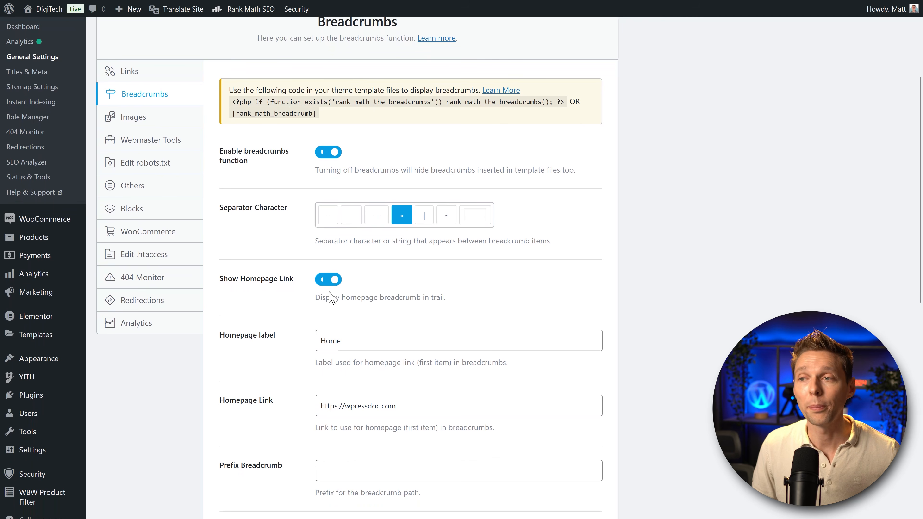
middle_click(301, 354)
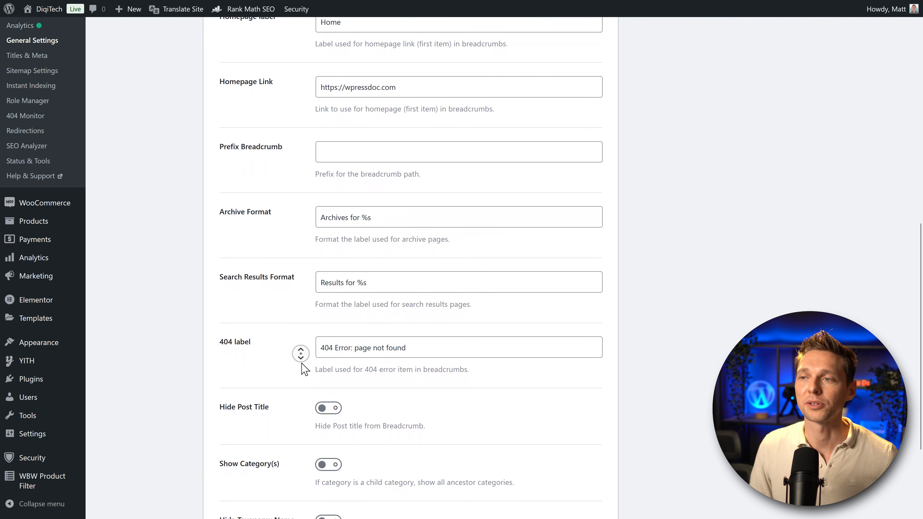
middle_click(301, 364)
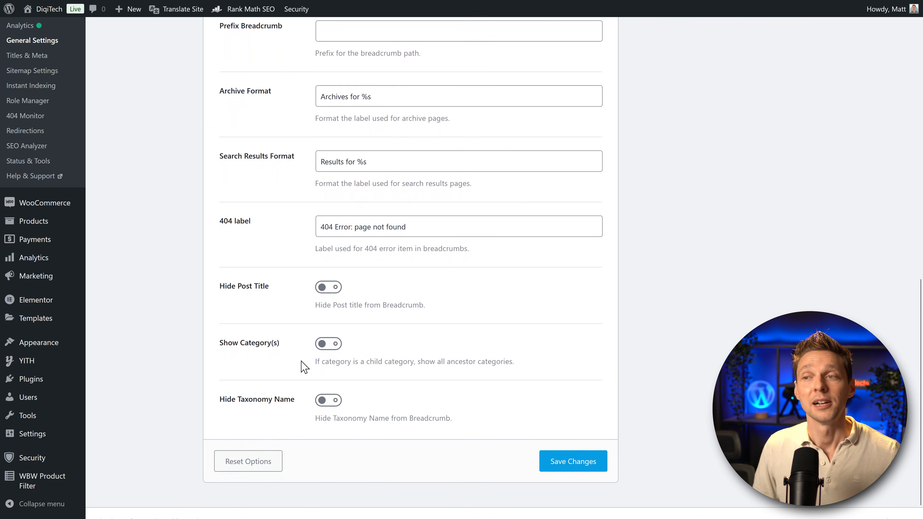
left_click(329, 288)
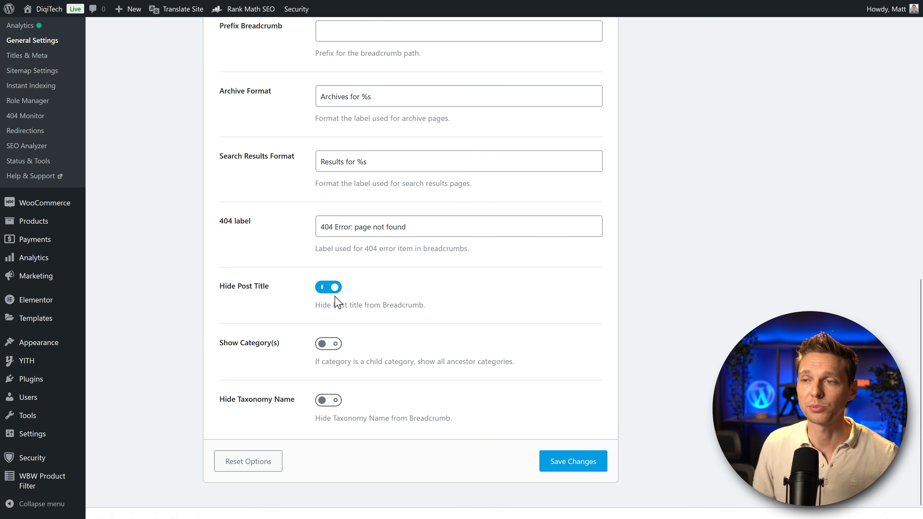
left_click(333, 346)
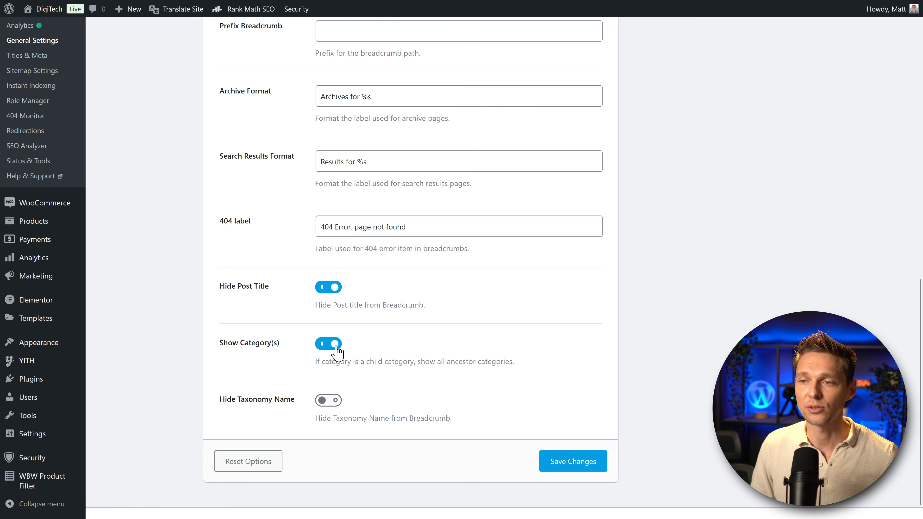
left_click(324, 402)
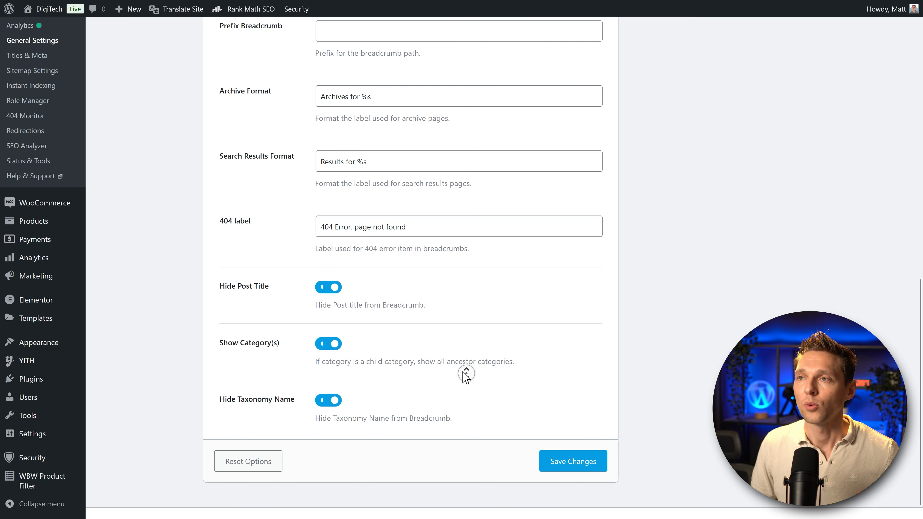
scroll(469, 380, "down", 1)
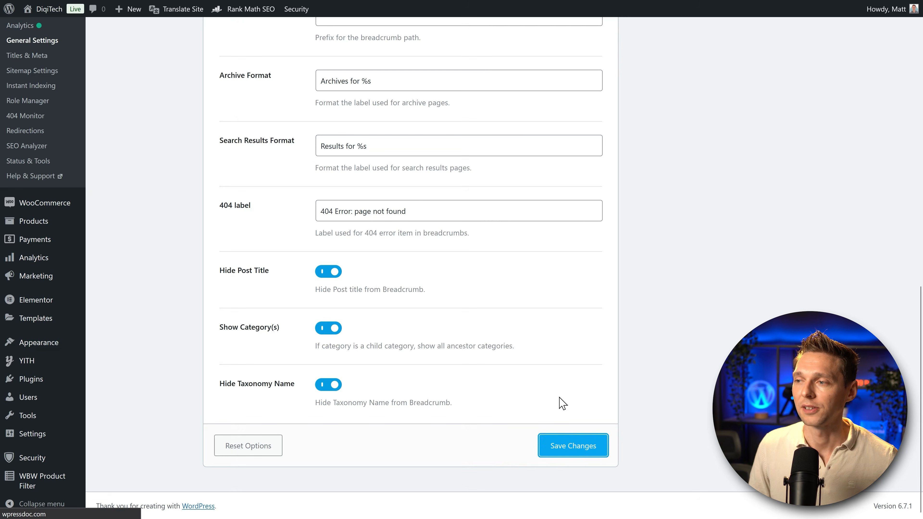
left_click(571, 446)
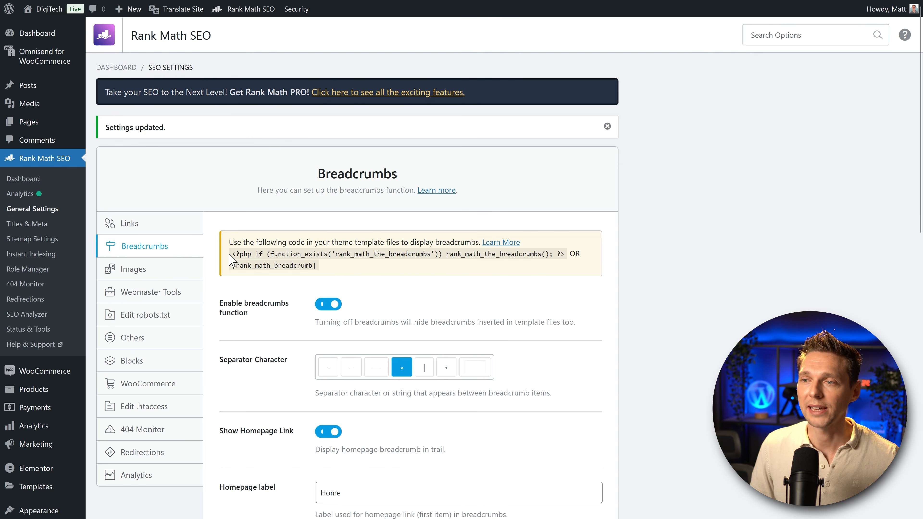
- Copy the [rank_math_breadcrumb] shortcode from the Breadcrumbs settings
left_click_drag(232, 254, 564, 257)
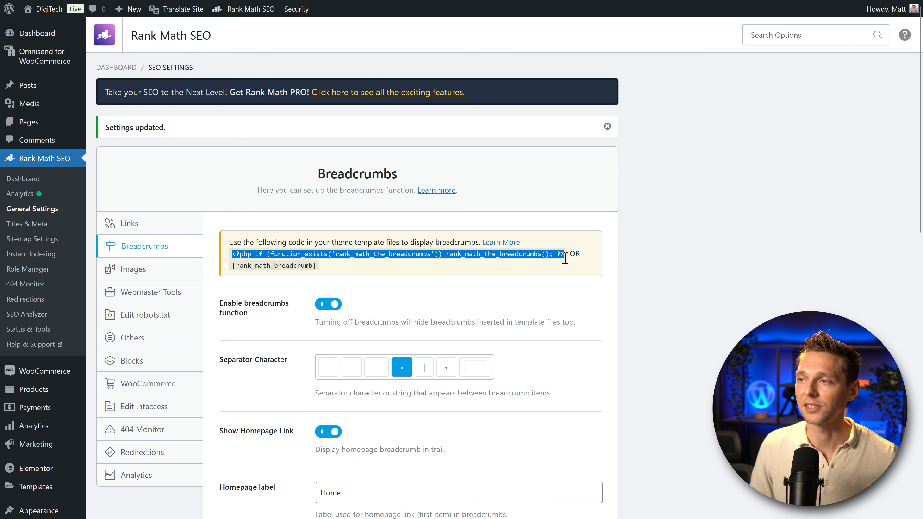
left_click(551, 278)
left_click_drag(316, 266, 233, 268)
right_click(264, 269)
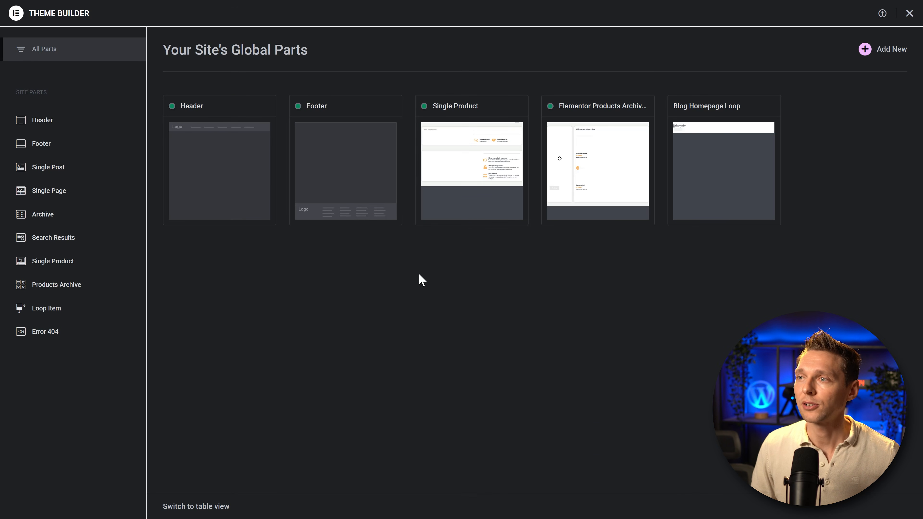
- Edit the Single Product template in the Elementor Theme Builder and apply a Shortcode widget with [rank_math_breadcrumb] above the existing breadcrumbs
left_click(472, 177)
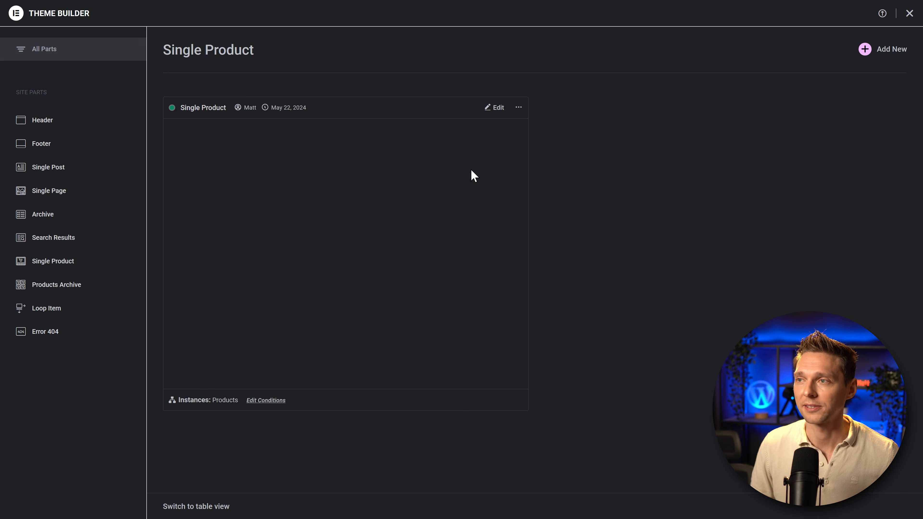
left_click(490, 122)
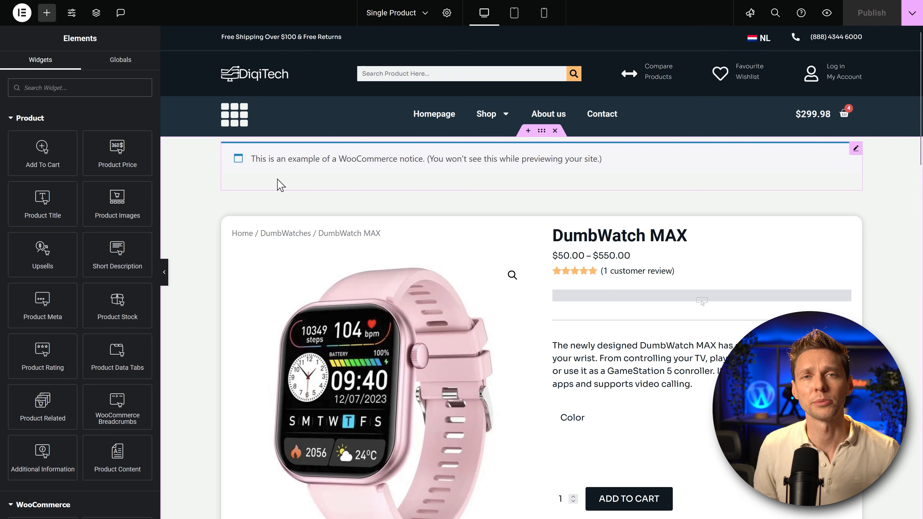
type("short")
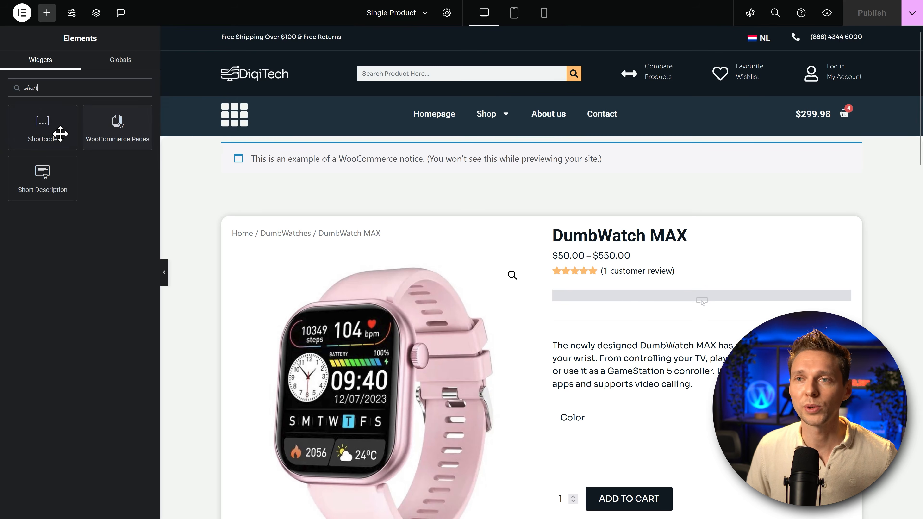
left_click_drag(60, 134, 226, 223)
right_click(75, 161)
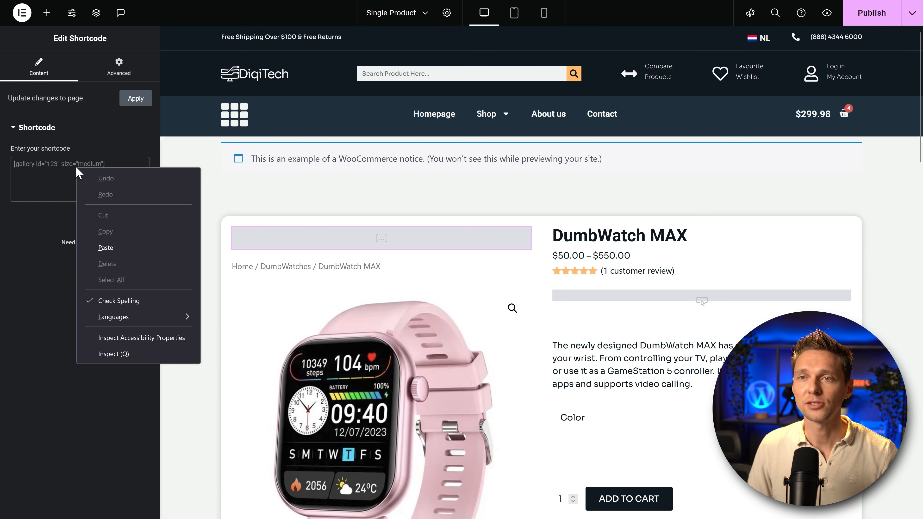
left_click(111, 256)
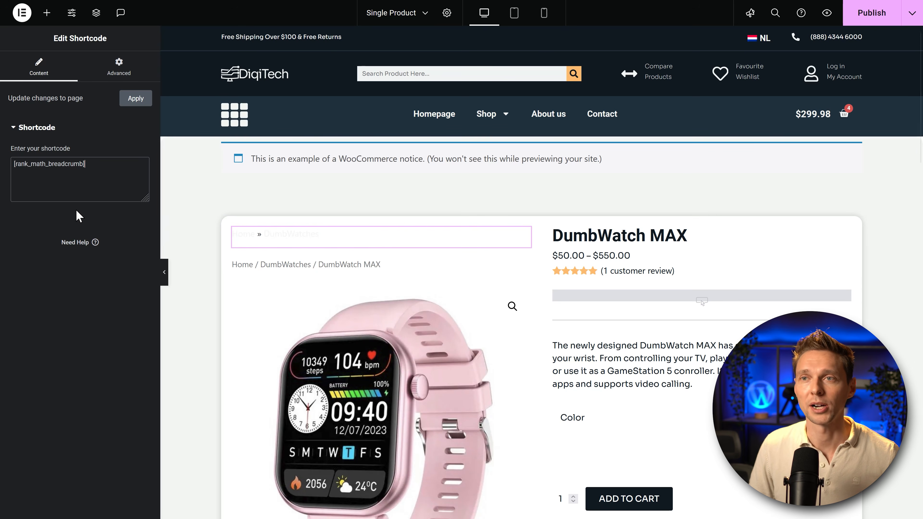
left_click(136, 98)
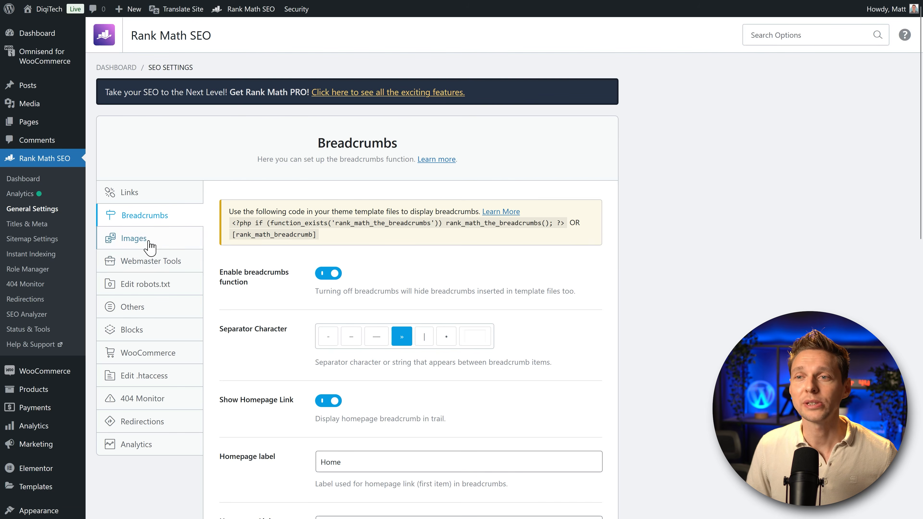
- Enable Add missing ALT attributes in Rank Math's Images settings
left_click(145, 243)
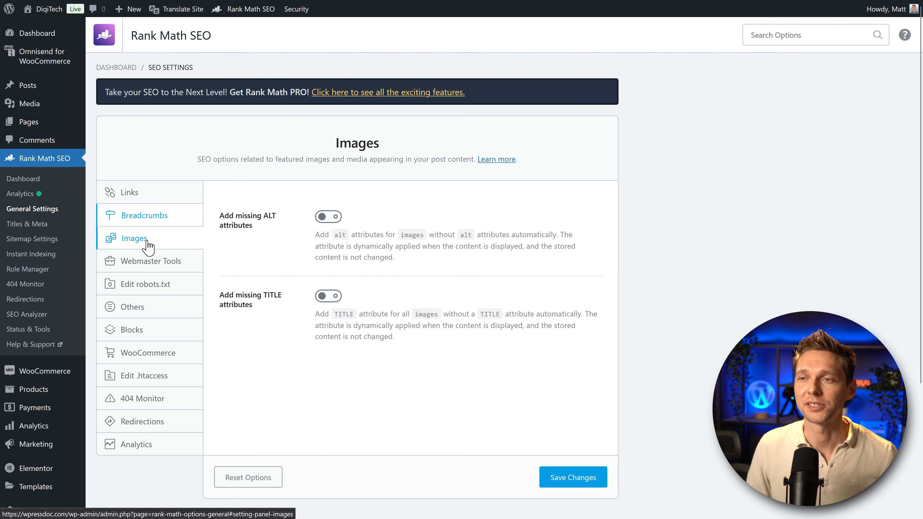
left_click(328, 218)
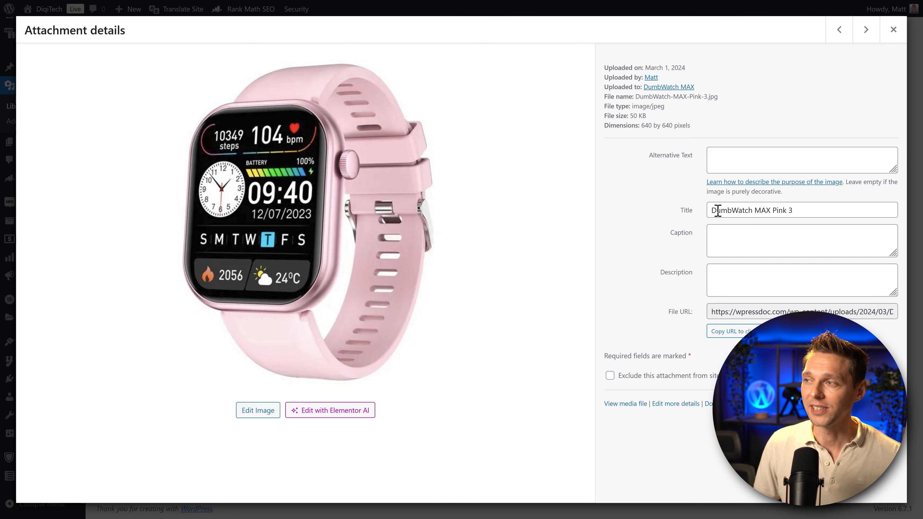
- Move the title "DumbWatch MAX Pink 3" into the Alternative Text field of the pink smartwatch image in the media library
left_click_drag(798, 210, 699, 216)
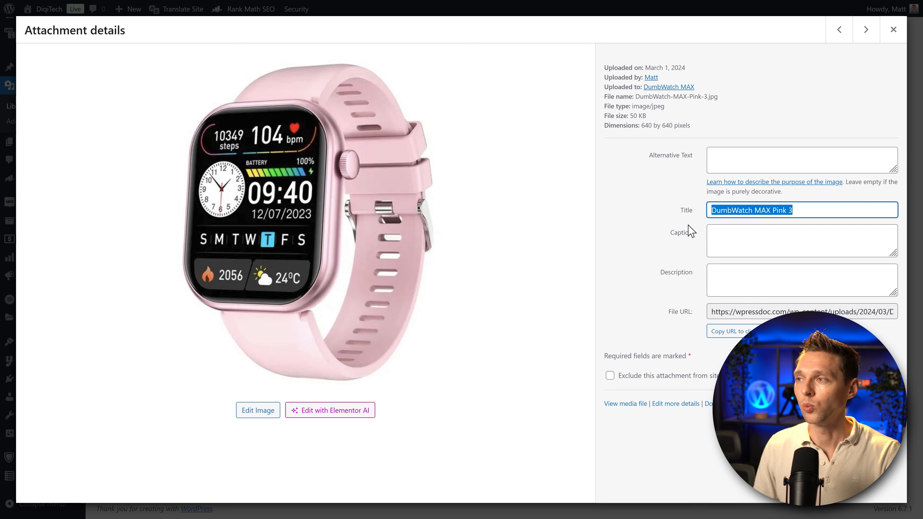
key("ctrl+x")
left_click(736, 159)
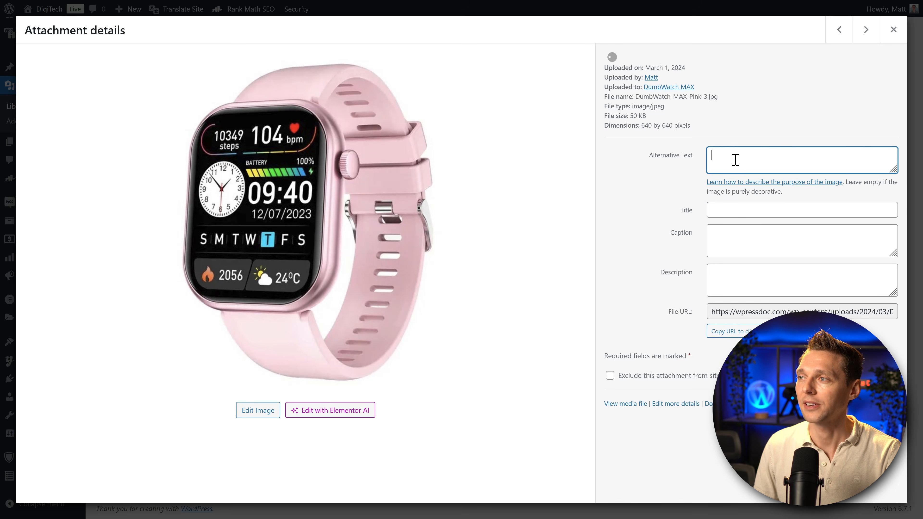
key("ctrl+v")
left_click(729, 211)
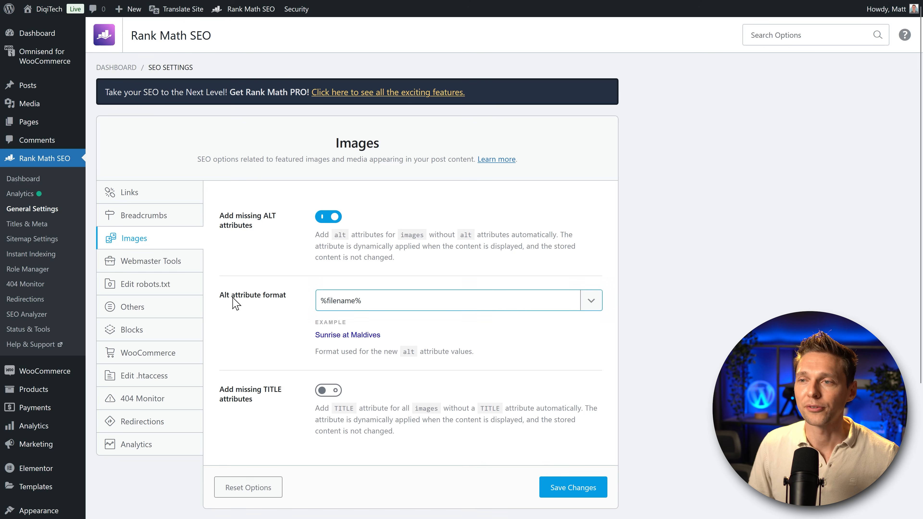
left_click(373, 301)
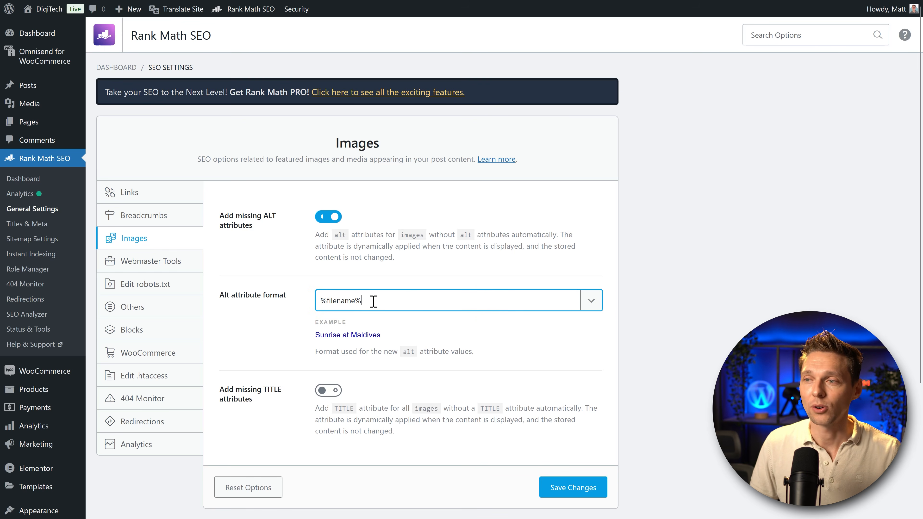
left_click(591, 301)
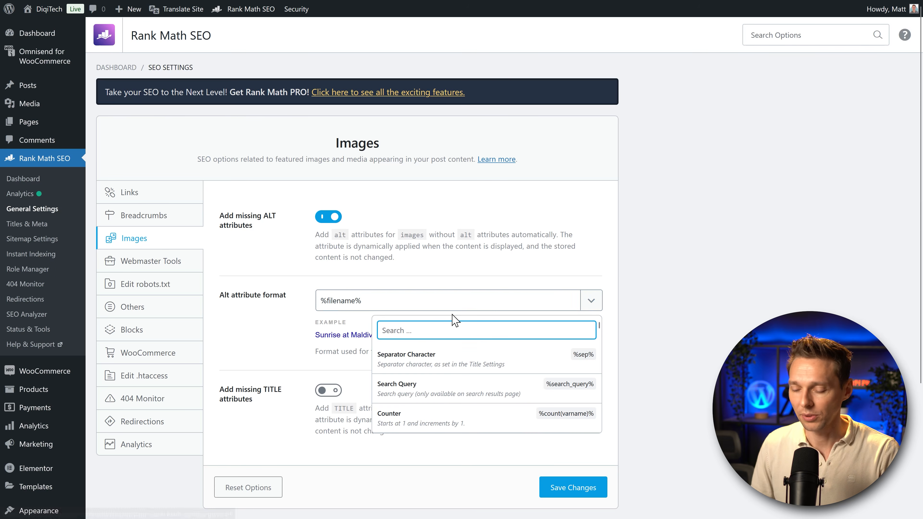
type("title")
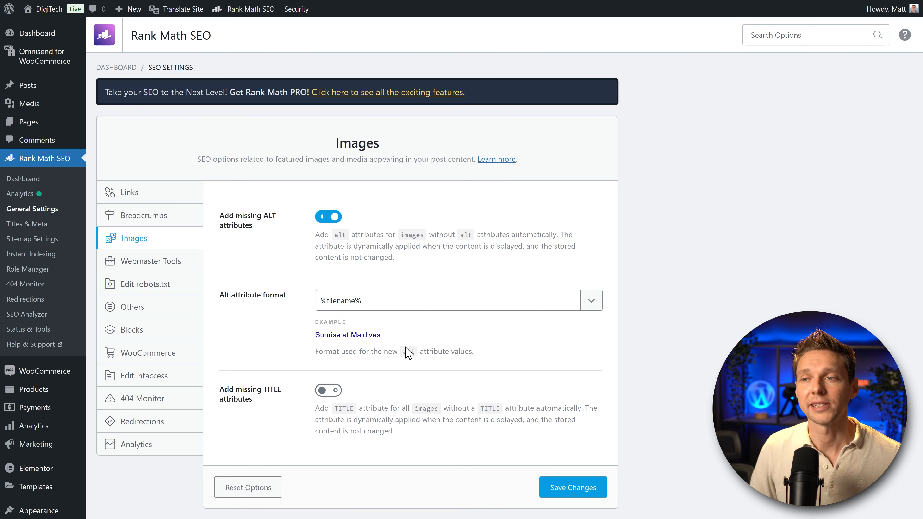
triple_click(379, 300)
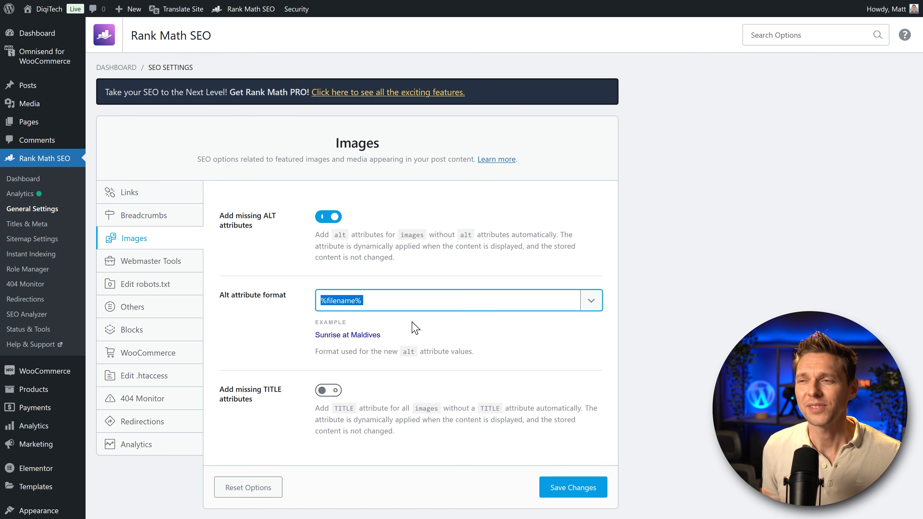
- Append the Site Title variable to the Alt attribute format, making it %filename% %sitename%
left_click(512, 302)
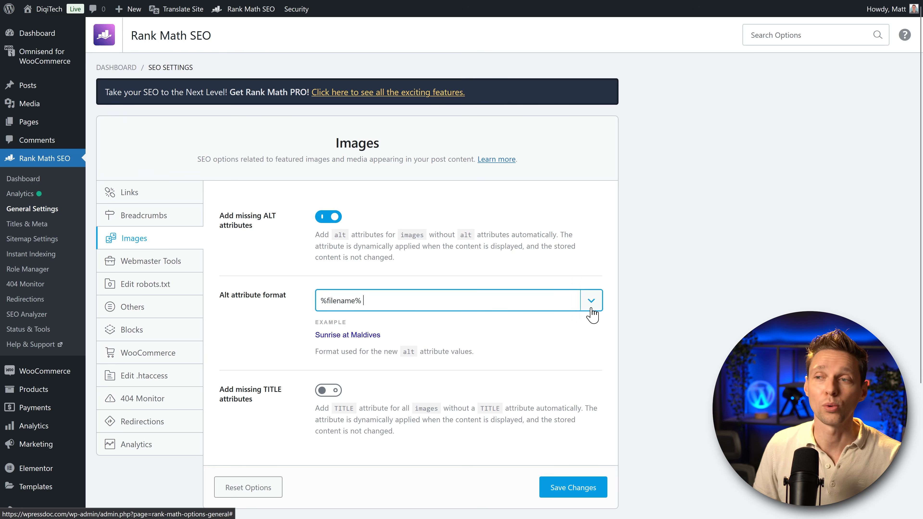
left_click(589, 301)
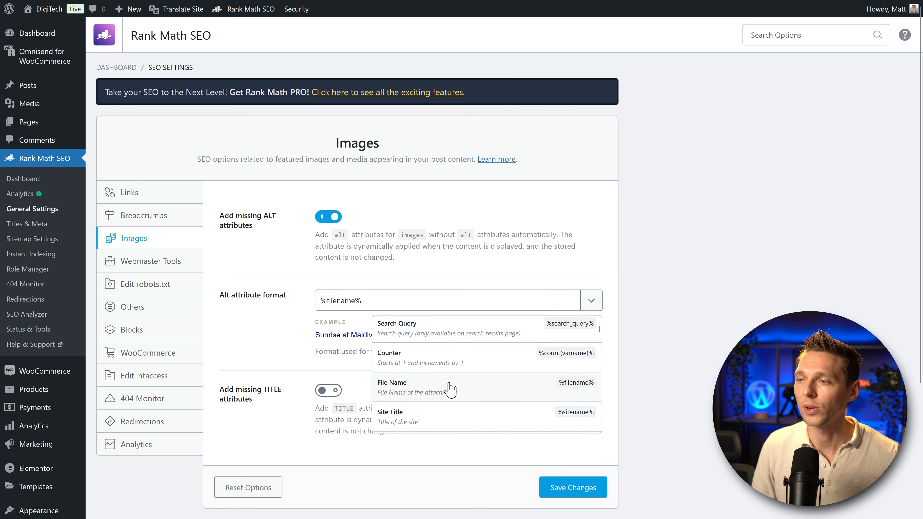
scroll(451, 388, "down", 2)
left_click(414, 362)
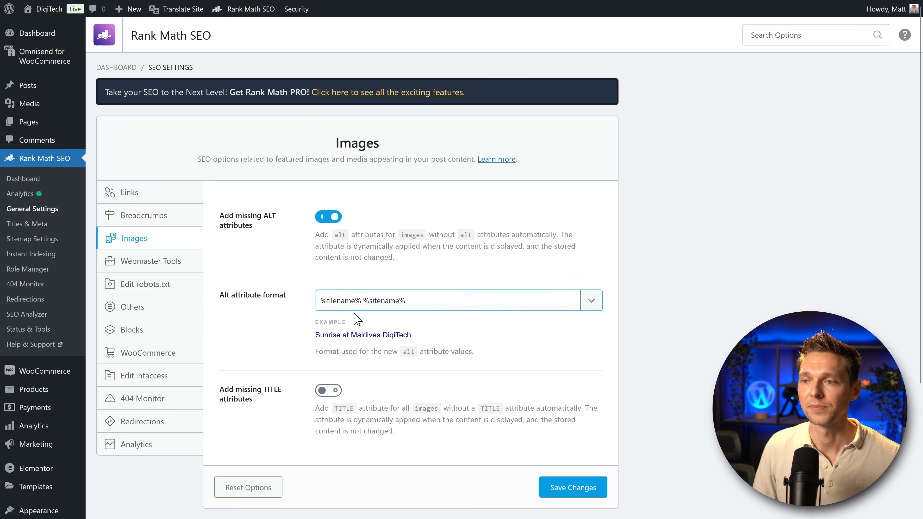
- Enable Add missing TITLE attributes and save the Images settings
scroll(282, 381, "down", 1)
scroll(282, 382, "up", 1)
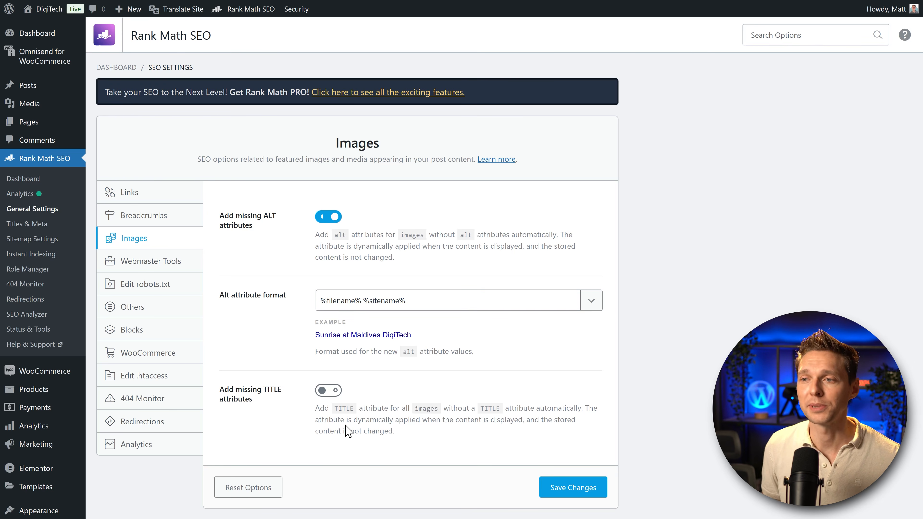
left_click(328, 391)
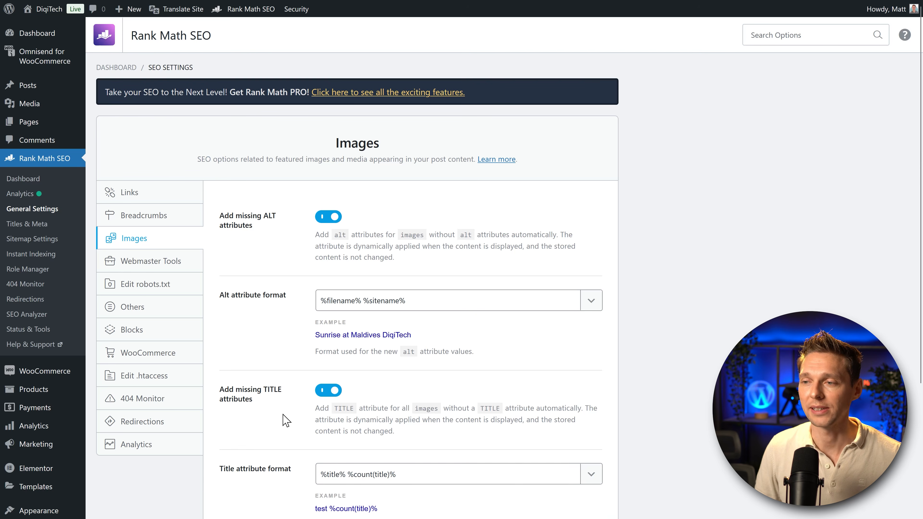
scroll(287, 473, "down", 4)
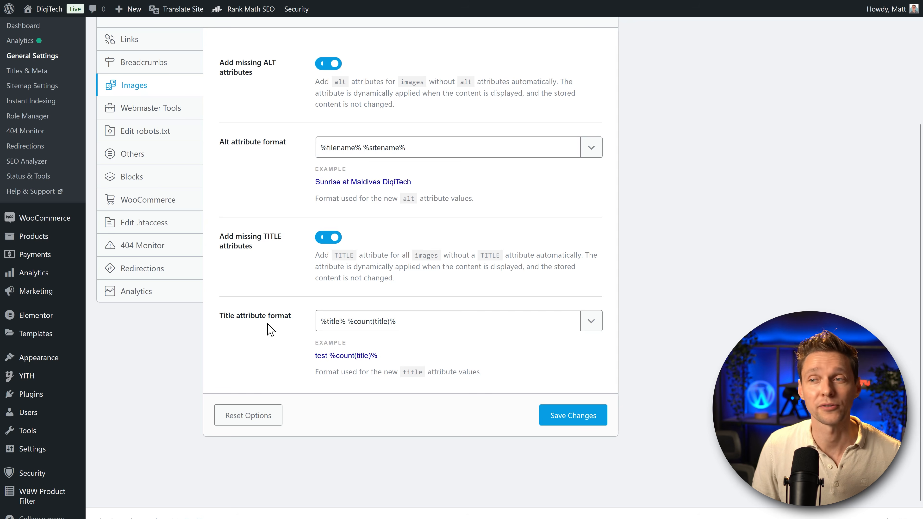
left_click(576, 422)
- Review the Webmaster Tools verification fields and open the robots.txt editor settings
left_click(174, 299)
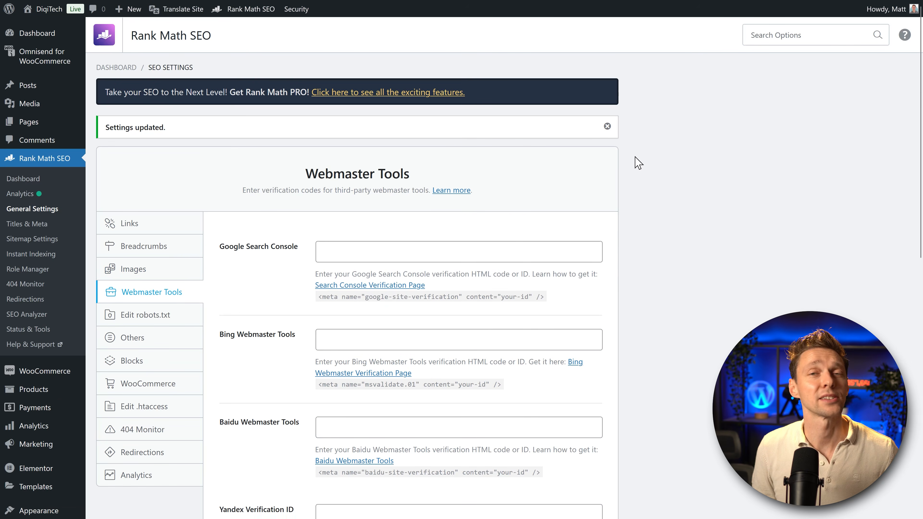
middle_click(627, 164)
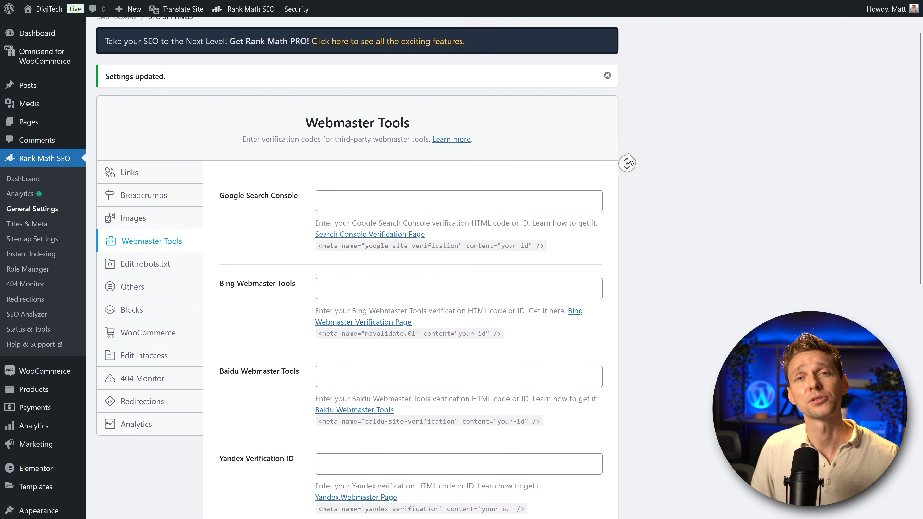
middle_click(628, 153)
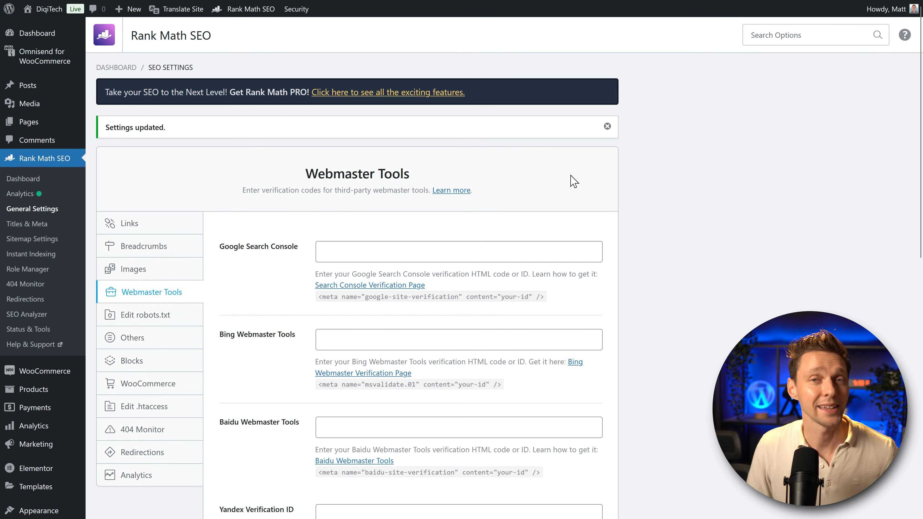
left_click(143, 320)
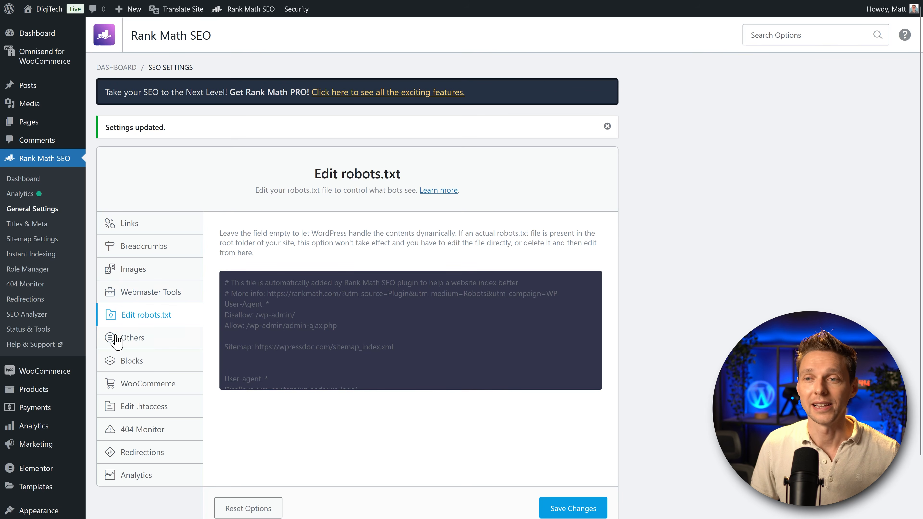
- Examine the Others settings, including Headless CMS Support, SEO score display, RSS content fields and the available variables
left_click(125, 343)
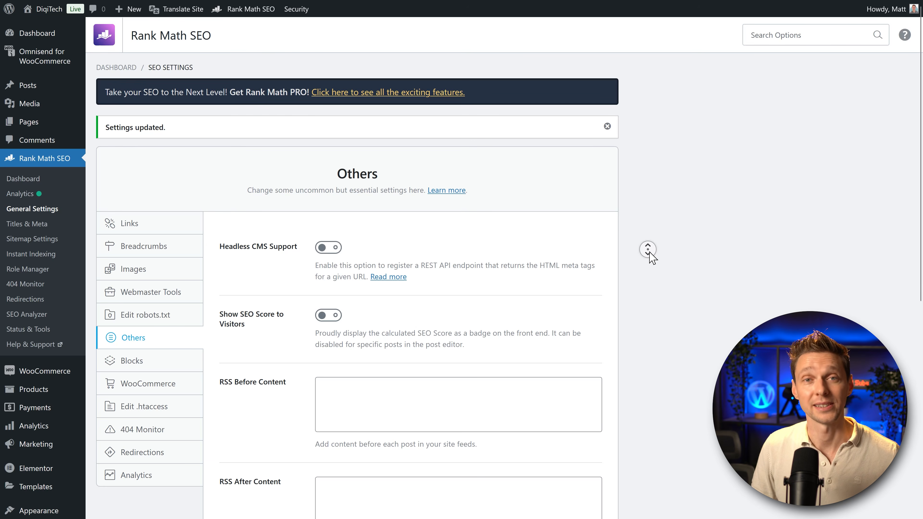
scroll(650, 254, "down", 1)
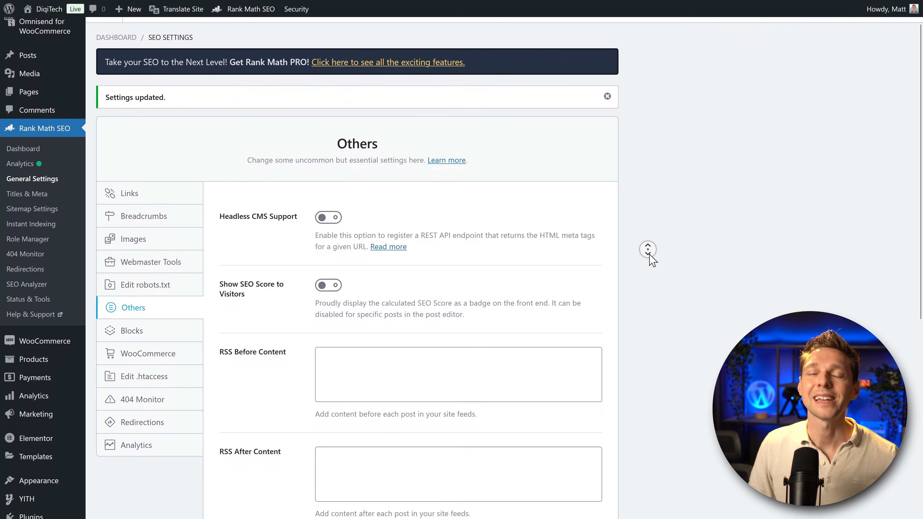
scroll(653, 259, "down", 2)
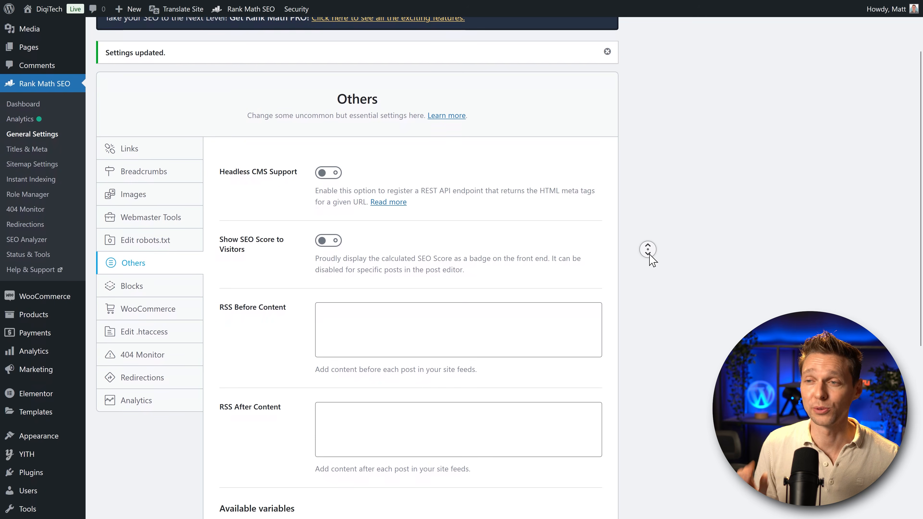
scroll(652, 259, "down", 2)
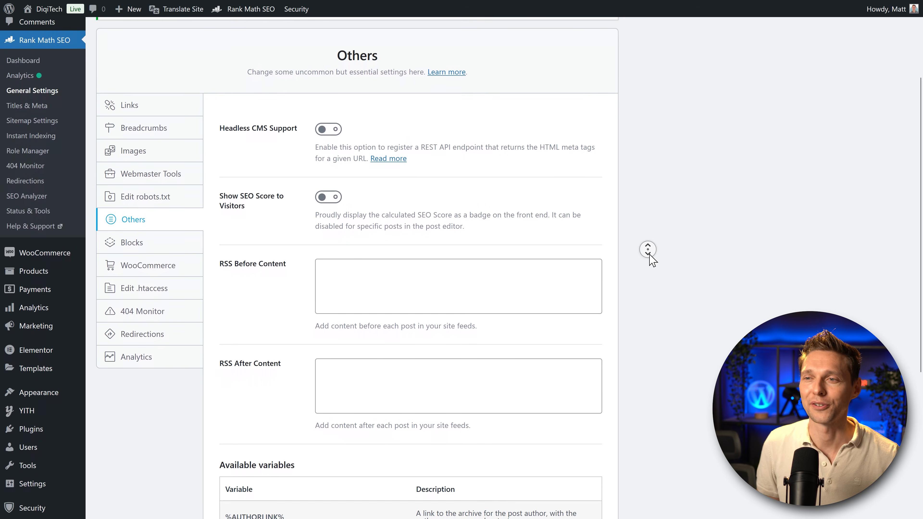
scroll(652, 260, "down", 2)
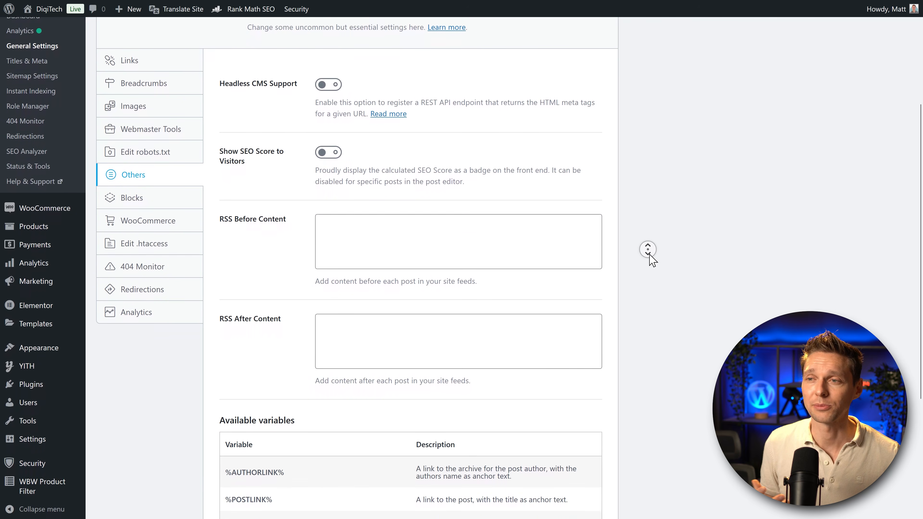
scroll(652, 259, "down", 2)
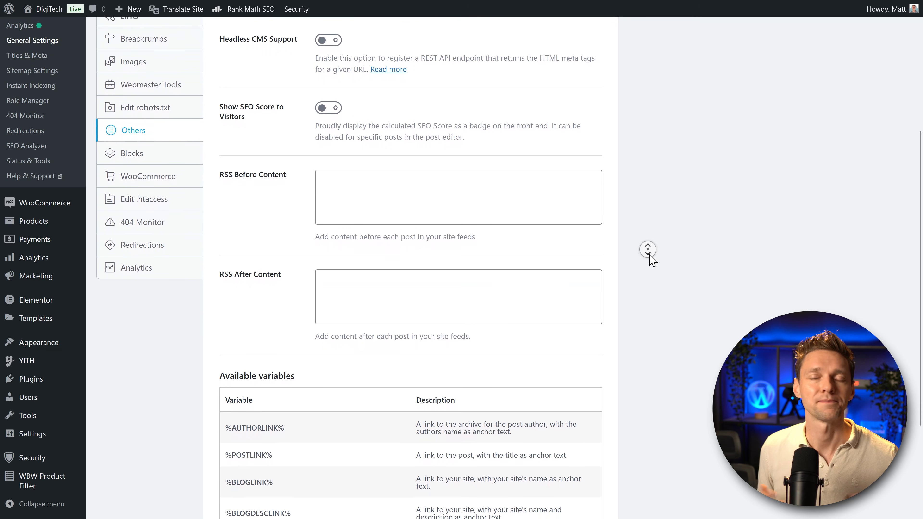
scroll(652, 259, "down", 1)
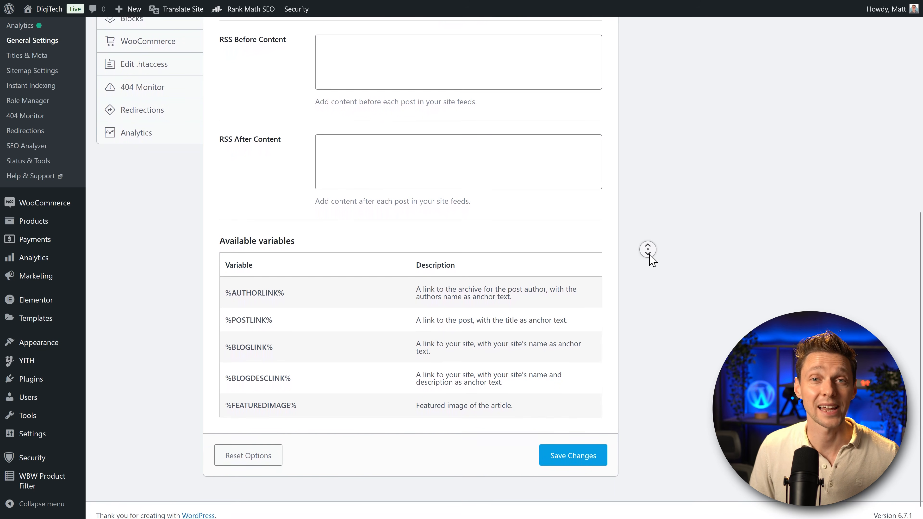
middle_click(650, 254)
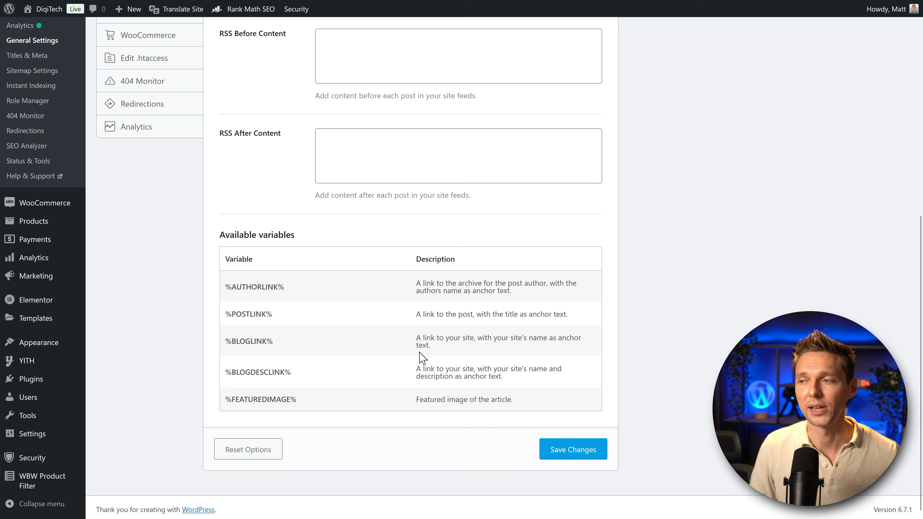
middle_click(453, 347)
scroll(454, 330, "up", 5)
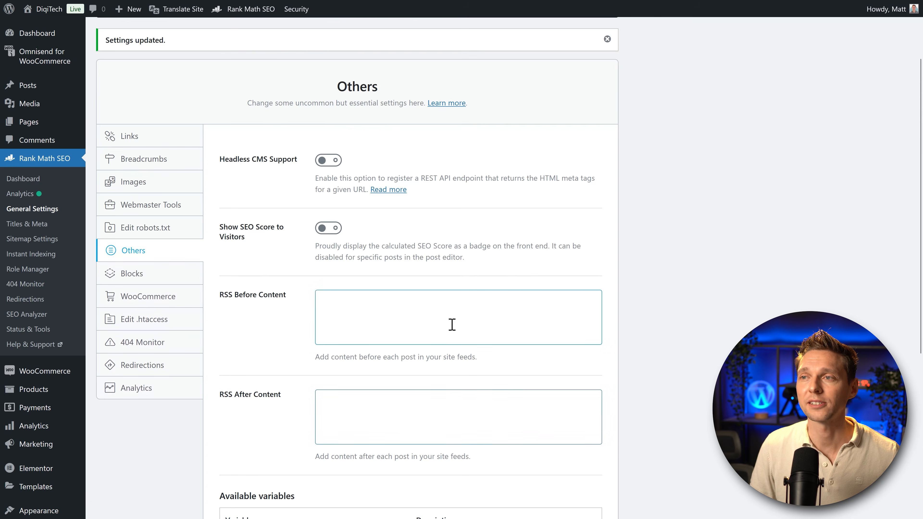
- Examine the Table of Contents title, list style and heading exclusion options in the Blocks settings
left_click(133, 277)
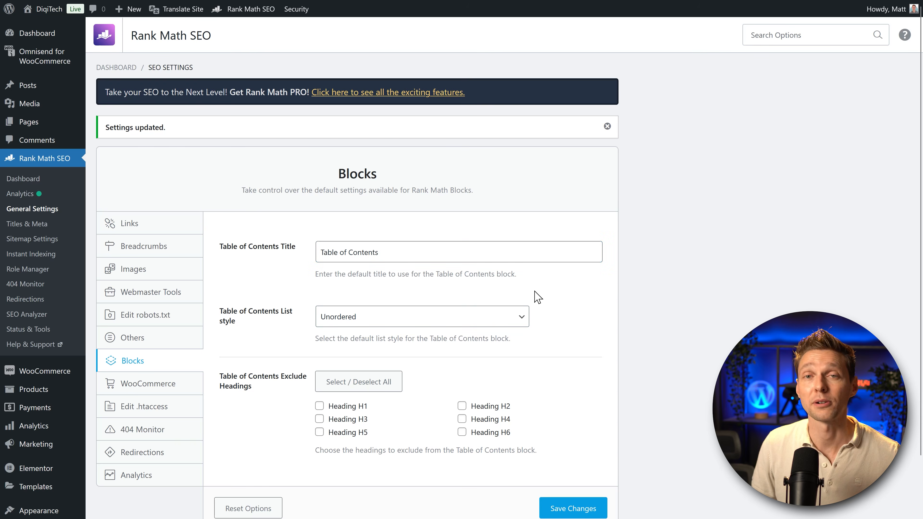
middle_click(565, 289)
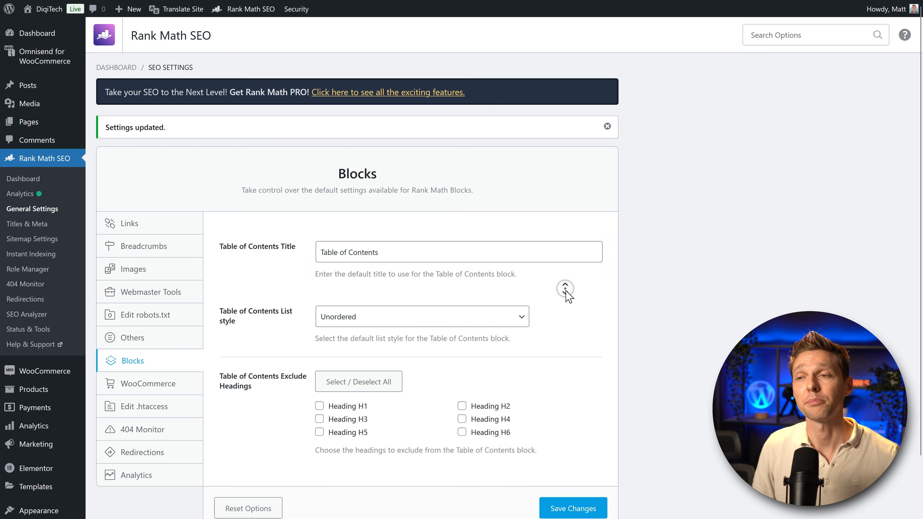
left_click(437, 216)
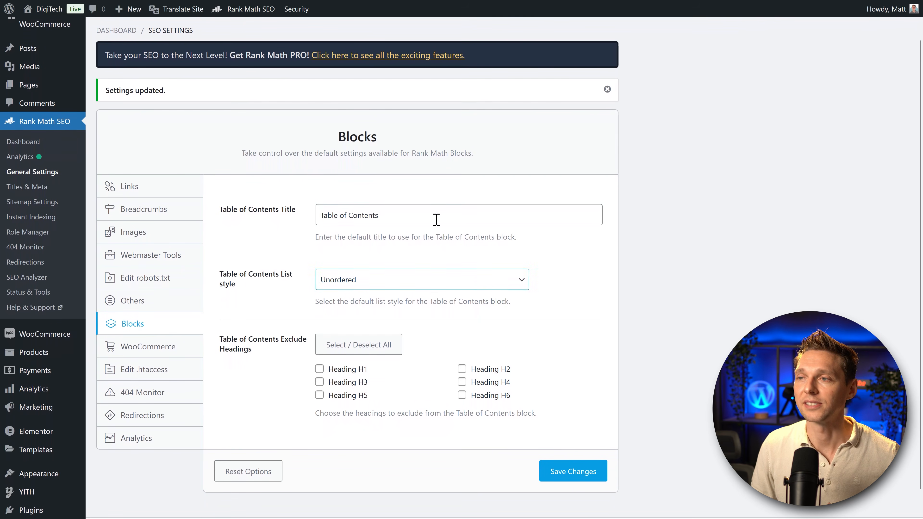
left_click(391, 215)
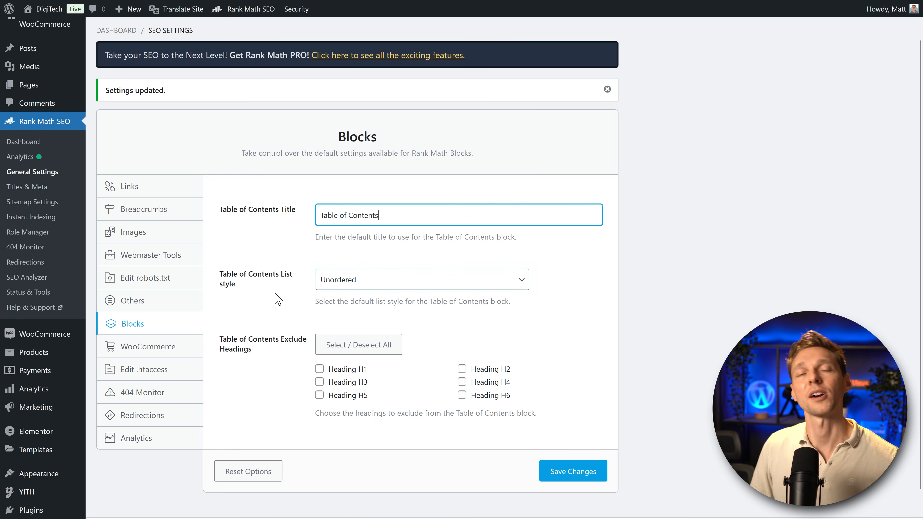
left_click(340, 285)
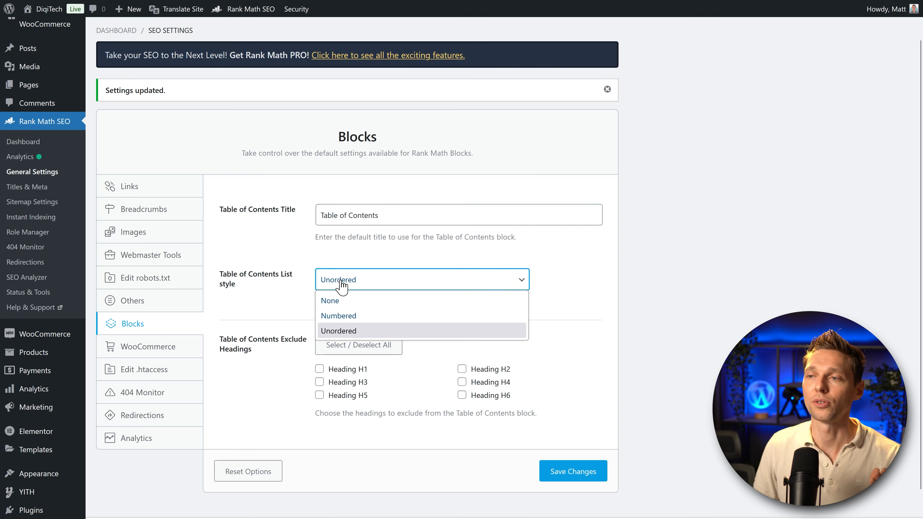
left_click(353, 331)
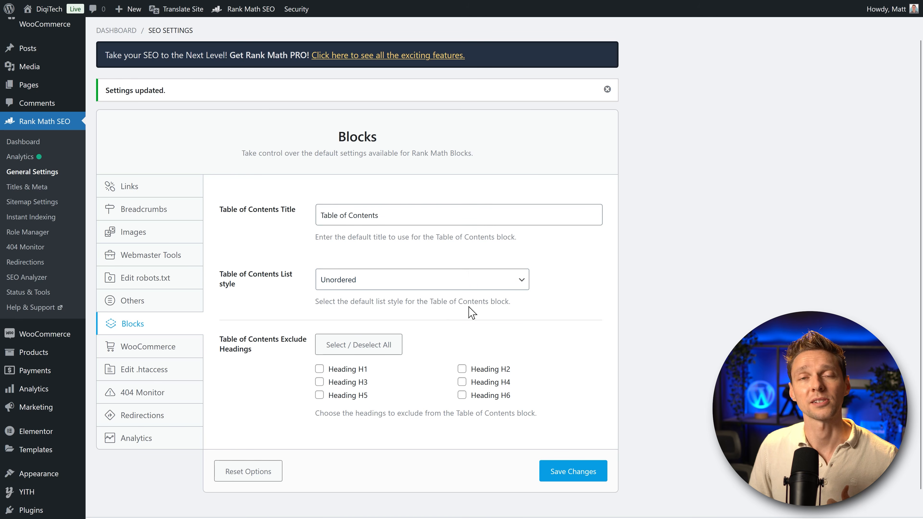
middle_click(591, 294)
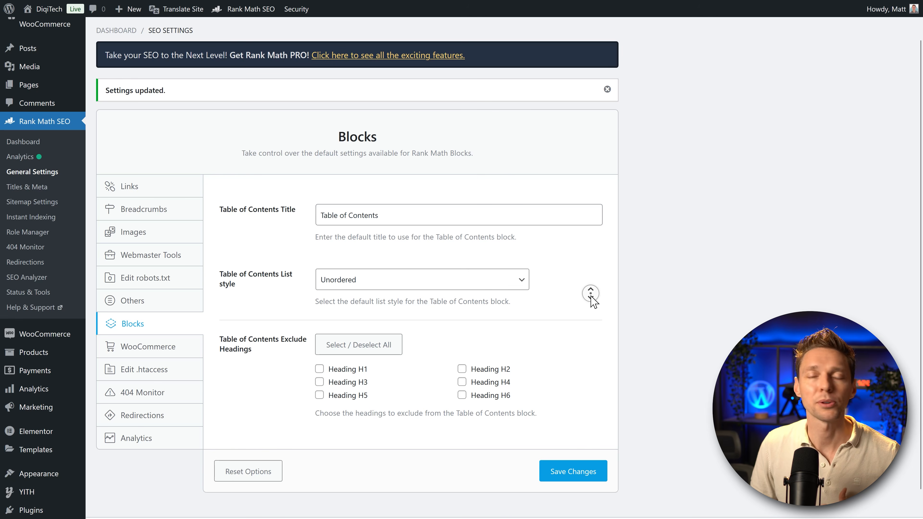
scroll(589, 308, "down", 1)
middle_click(588, 306)
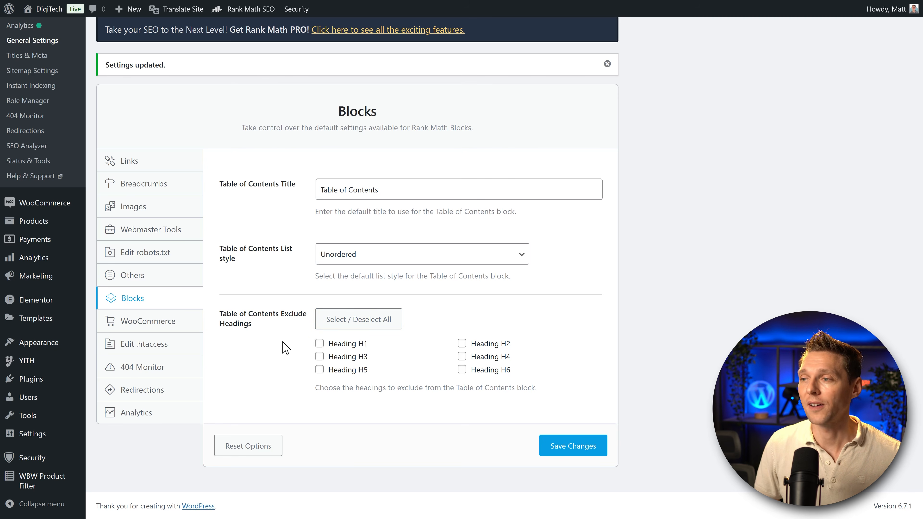
left_click(462, 369)
left_click(320, 369)
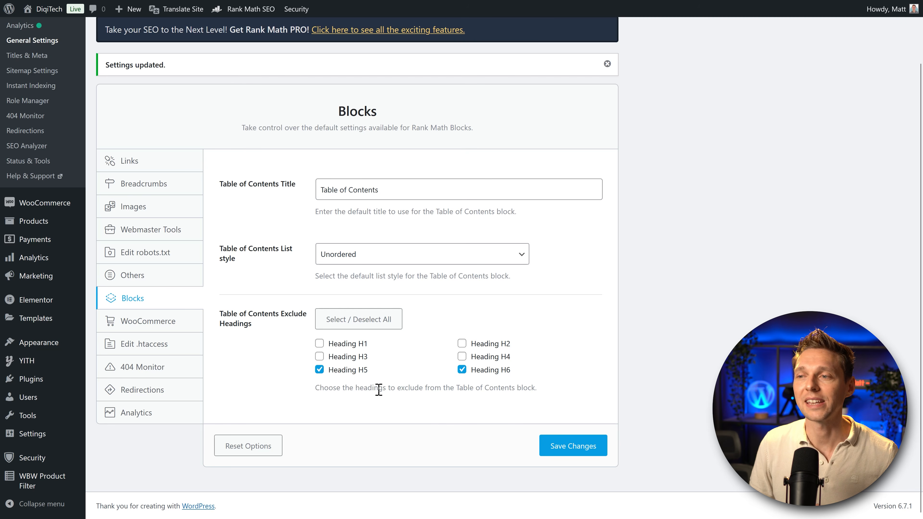
left_click(462, 357)
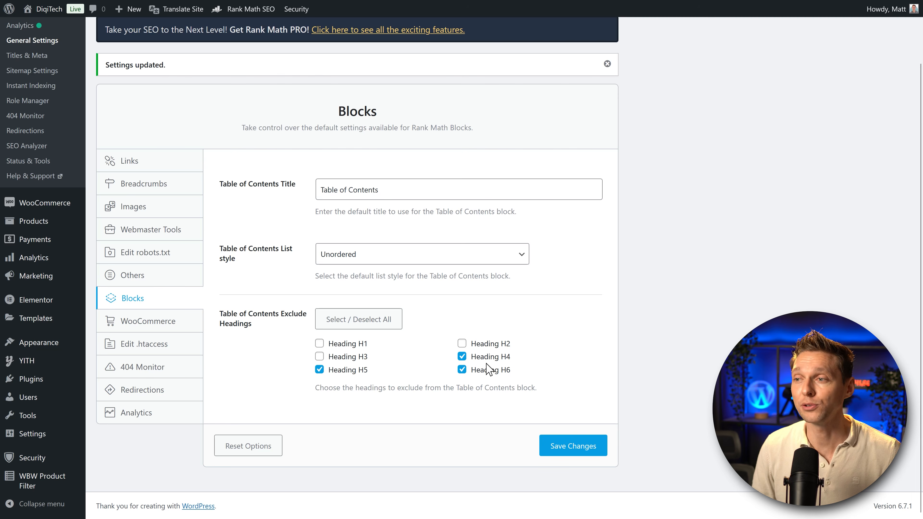
left_click(462, 357)
left_click(462, 370)
left_click(330, 371)
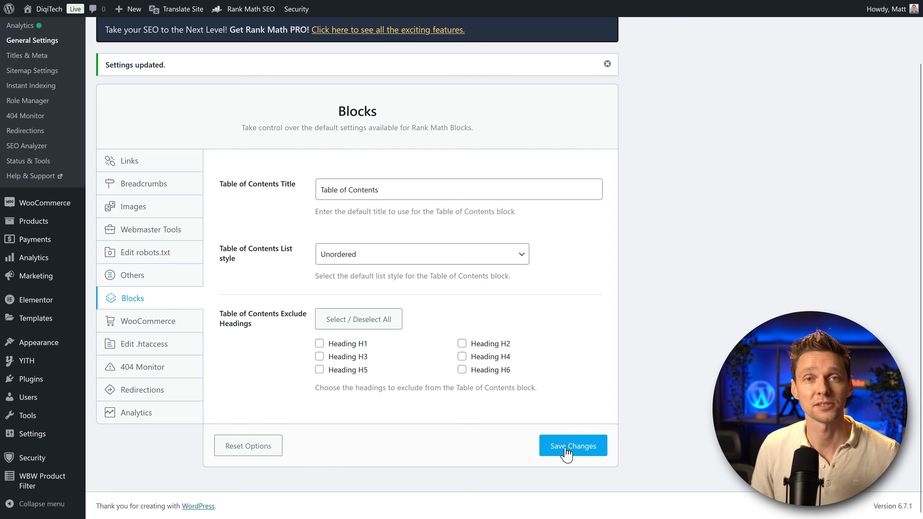
- Save the Blocks settings and open Rank Math's WooCommerce settings
left_click(557, 449)
left_click(144, 387)
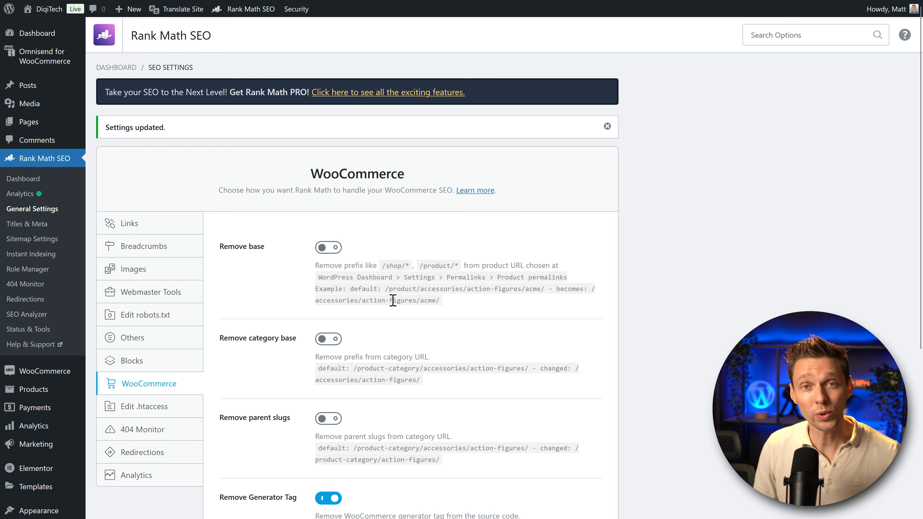
- Enable Remove base and Remove category base in the WooCommerce settings, checking the category URL example
left_click(329, 248)
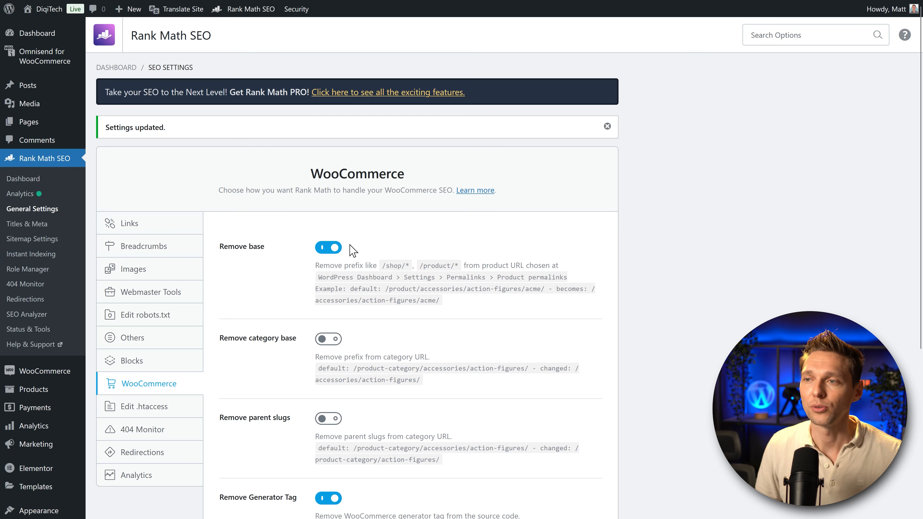
middle_click(438, 258)
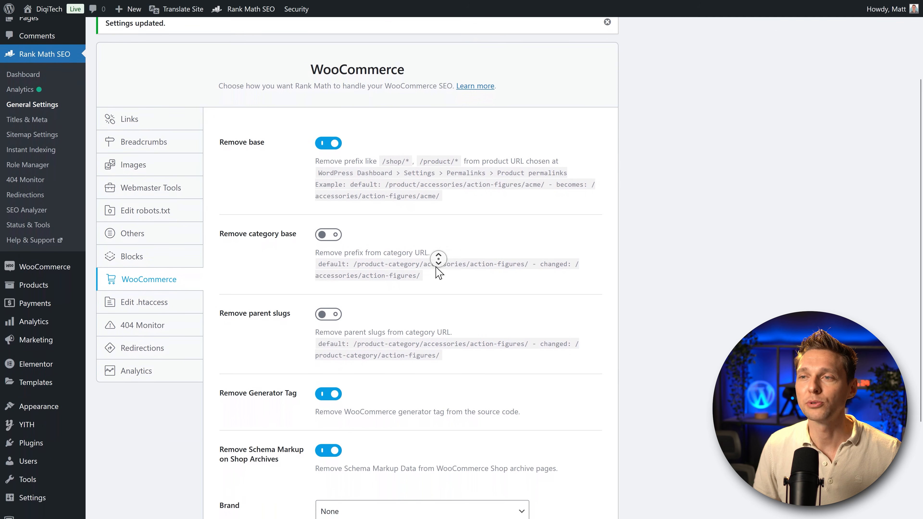
left_click(436, 268)
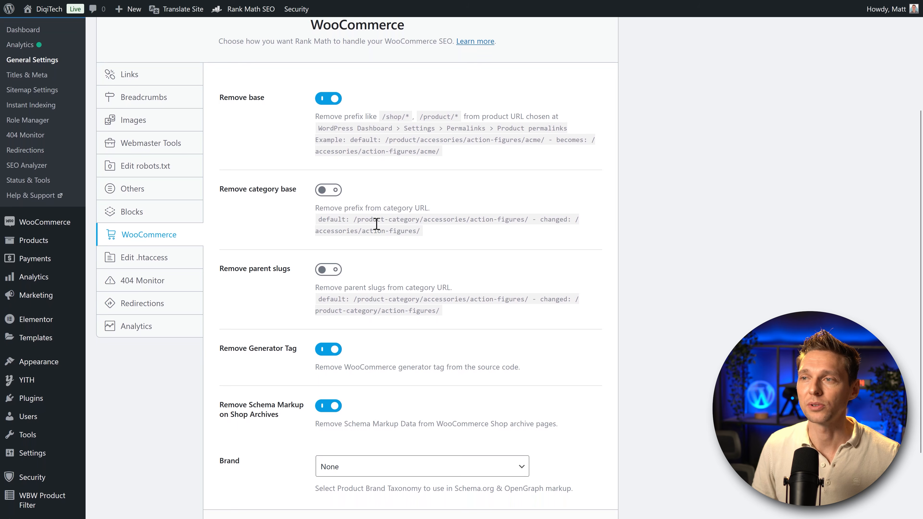
left_click_drag(357, 219, 467, 223)
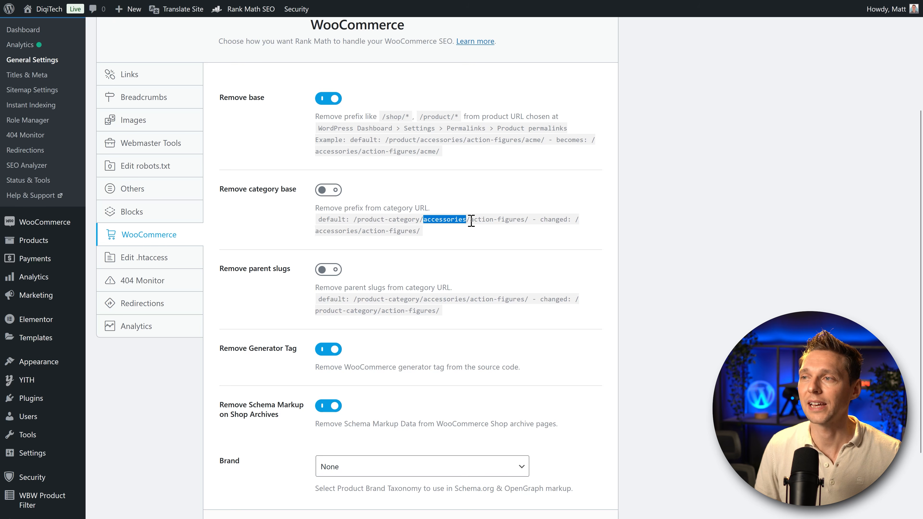
left_click_drag(470, 219, 527, 219)
left_click(528, 219)
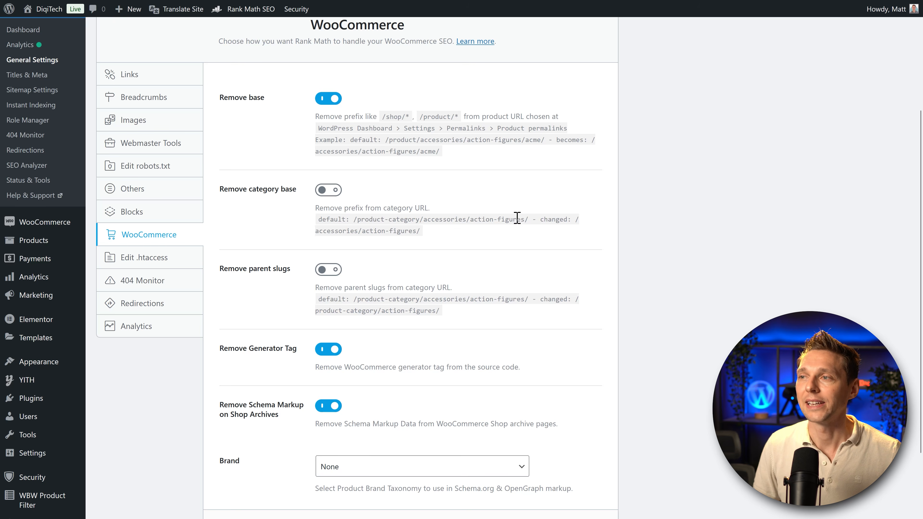
left_click_drag(315, 232, 365, 232)
left_click(386, 231)
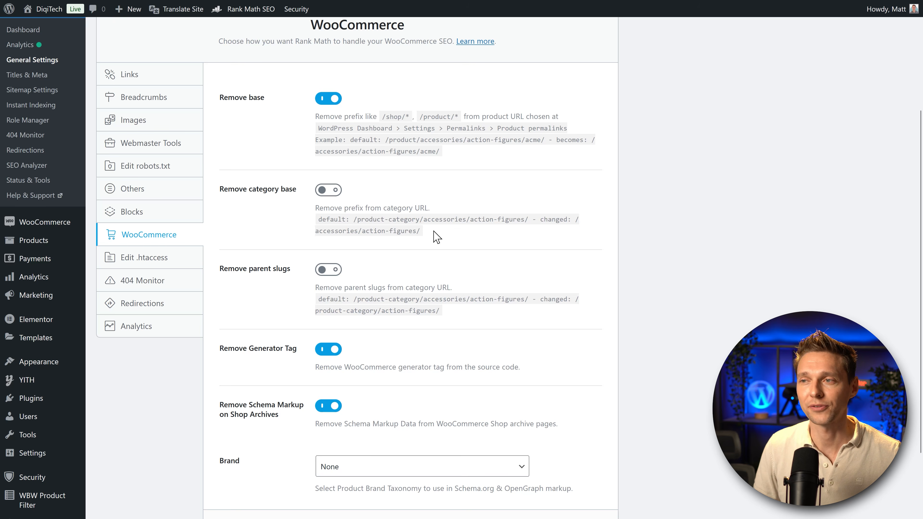
left_click(329, 190)
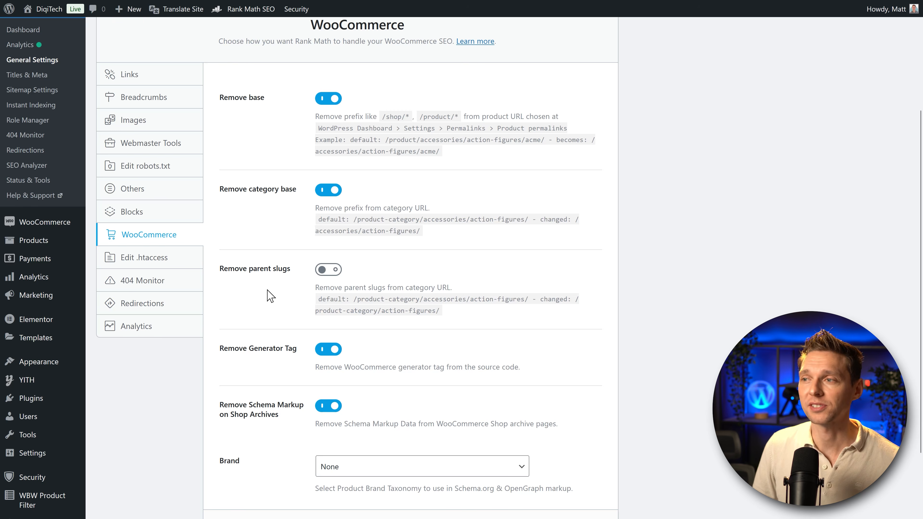
- Review the parent slugs, generator tag and schema options, keep Brand set to None, and save the WooCommerce settings
left_click_drag(423, 300, 471, 301)
left_click(390, 301)
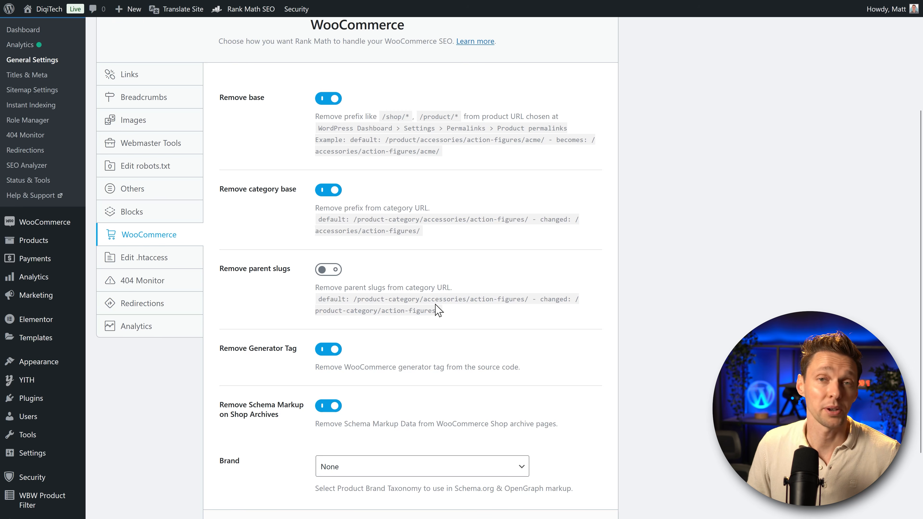
middle_click(486, 299)
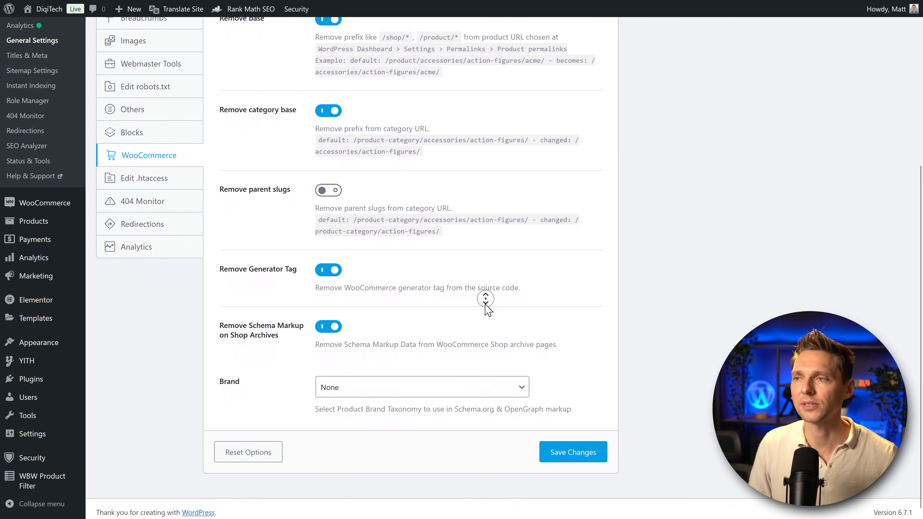
middle_click(485, 304)
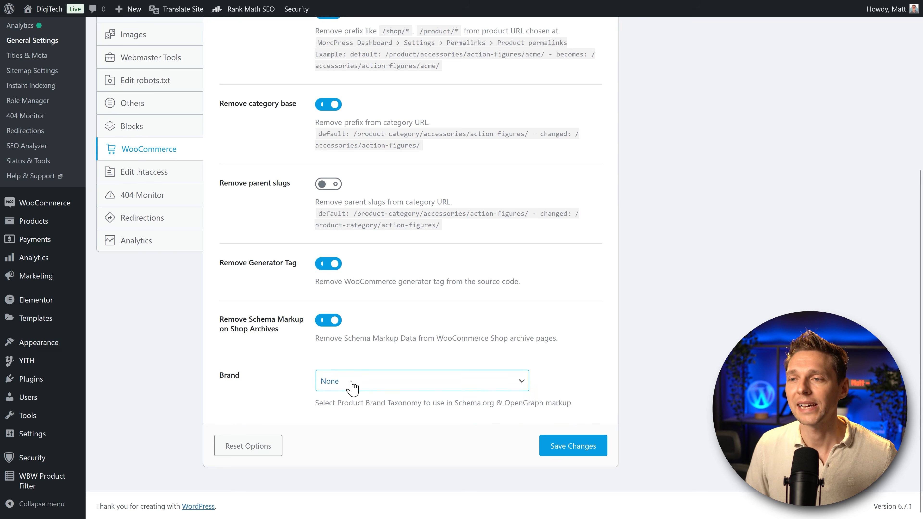
left_click(364, 381)
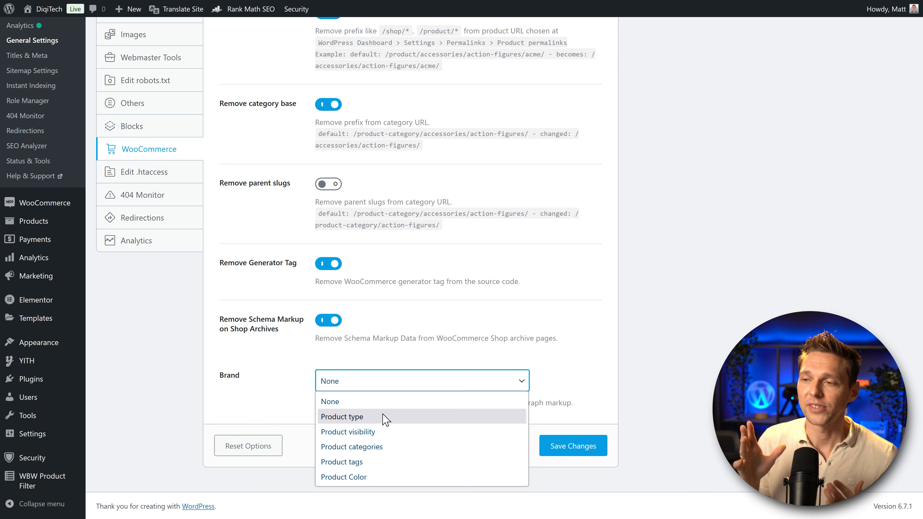
left_click(342, 404)
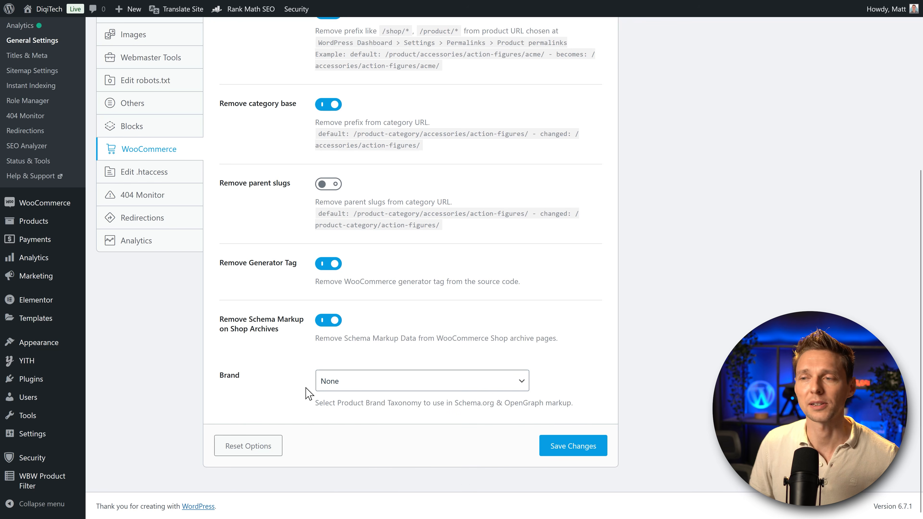
left_click(569, 448)
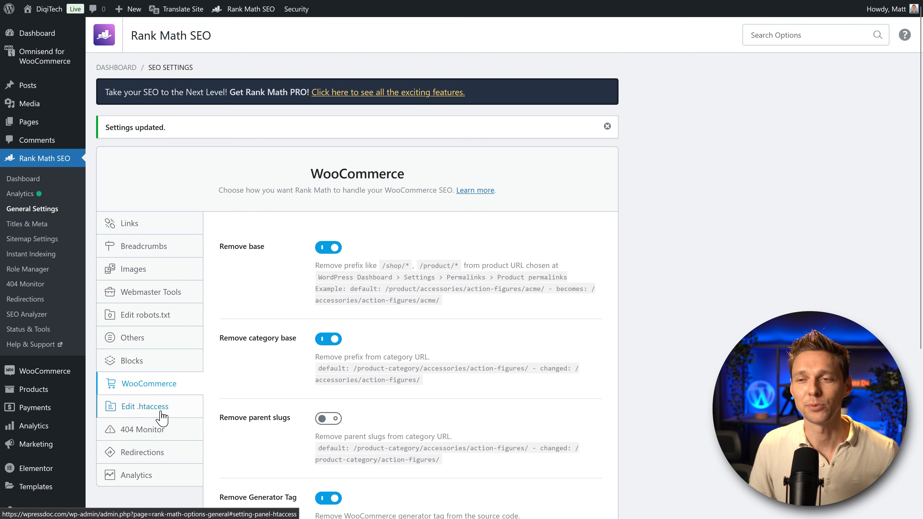
- Open the .htaccess editor settings and examine the editing warning and the file contents
left_click(160, 414)
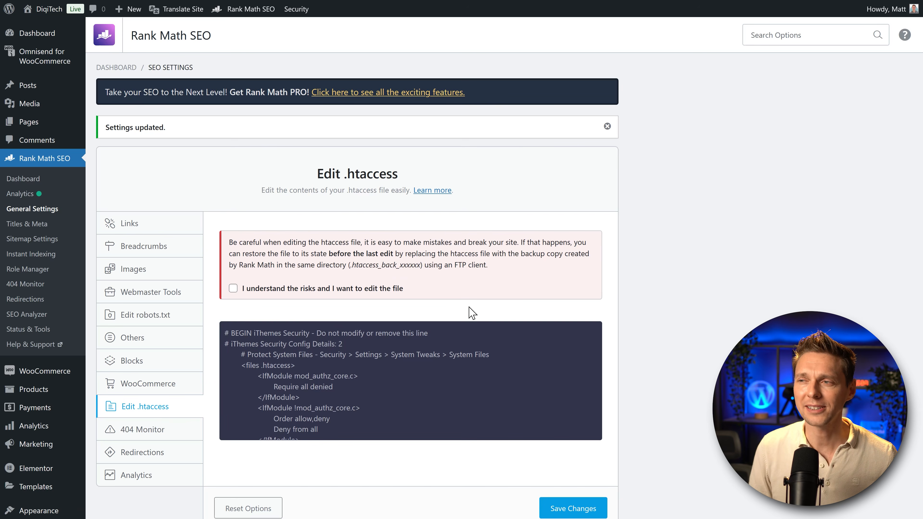
middle_click(493, 258)
scroll(493, 263, "down", 1)
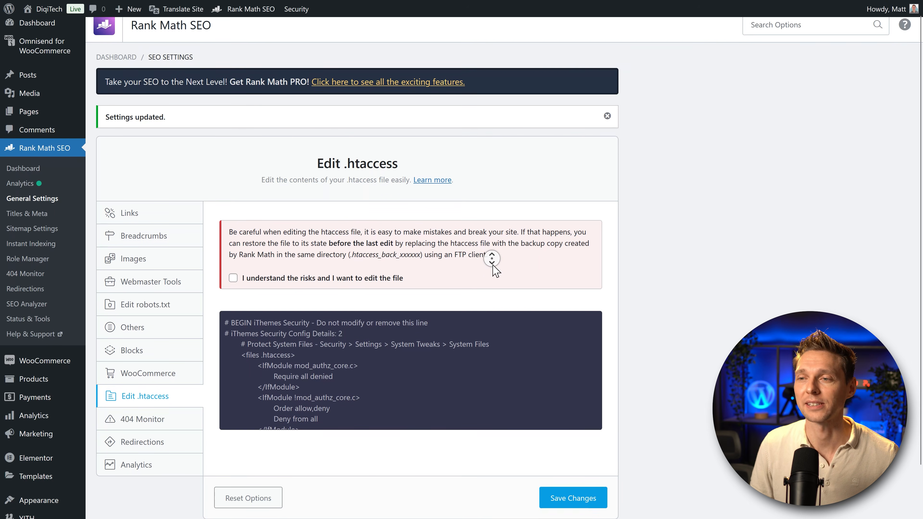
middle_click(493, 263)
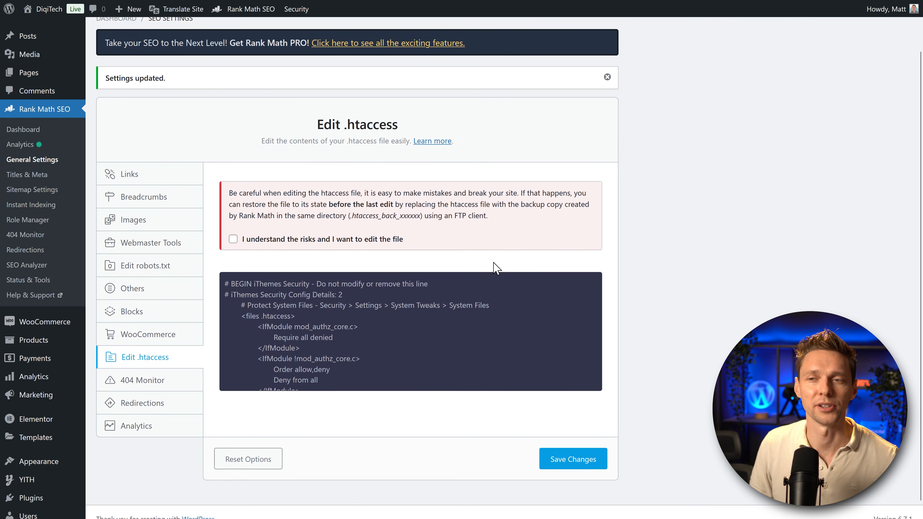
- Set the 404 Monitor mode to Advanced, review its log limit and exclusion options, and save the changes
left_click(145, 382)
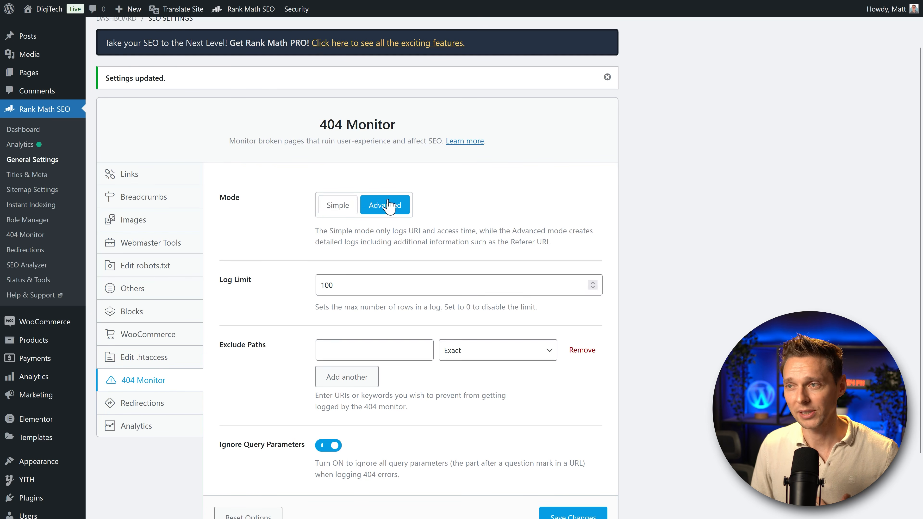
left_click(392, 217)
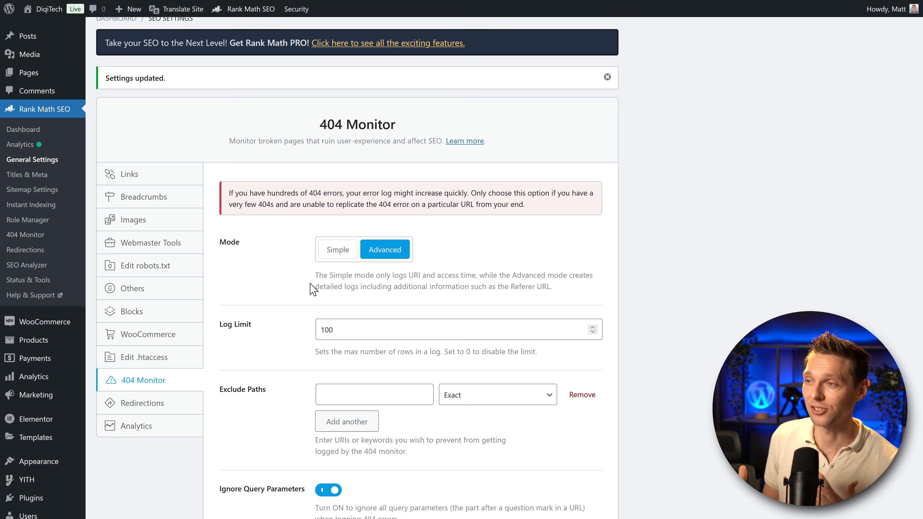
scroll(392, 298, "up", 2)
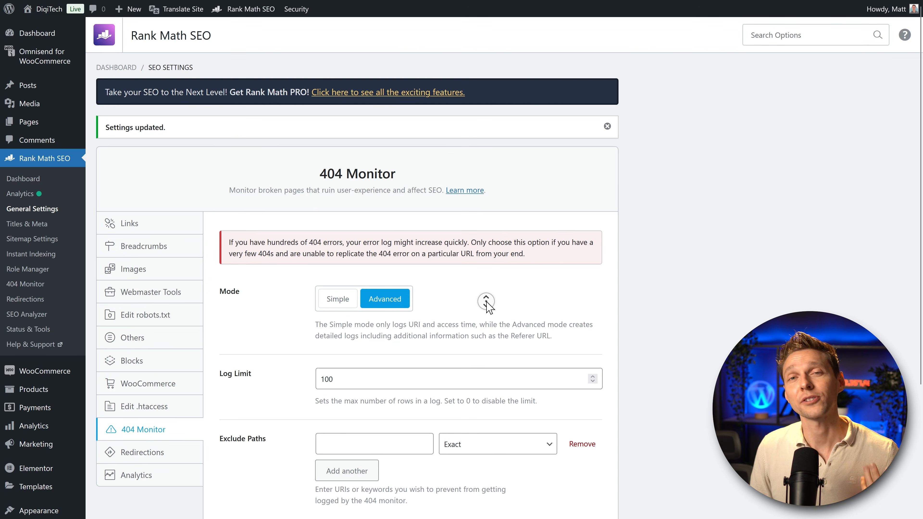
scroll(486, 301, "down", 5)
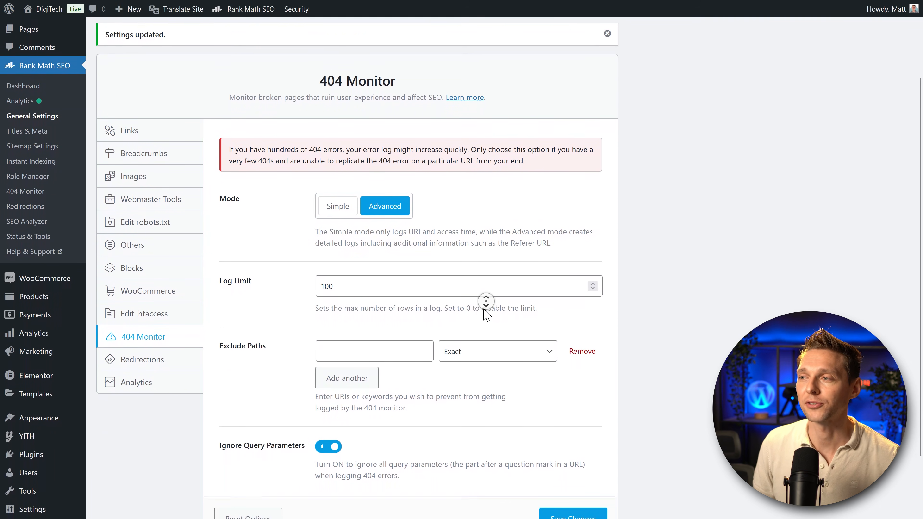
scroll(486, 301, "down", 1)
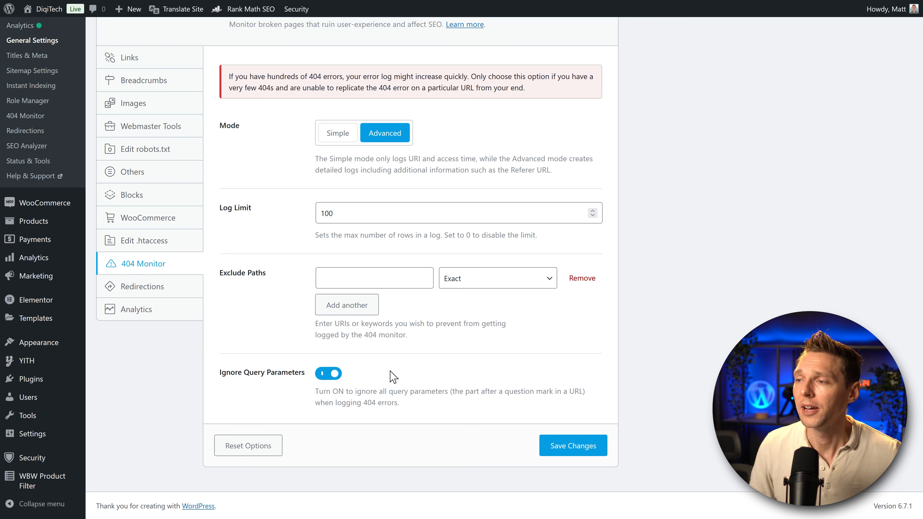
left_click(554, 449)
- Open the Redirections settings and compare the Redirect to Homepage and Custom Redirection fallbacks, finishing with Default 404 selected
left_click(148, 453)
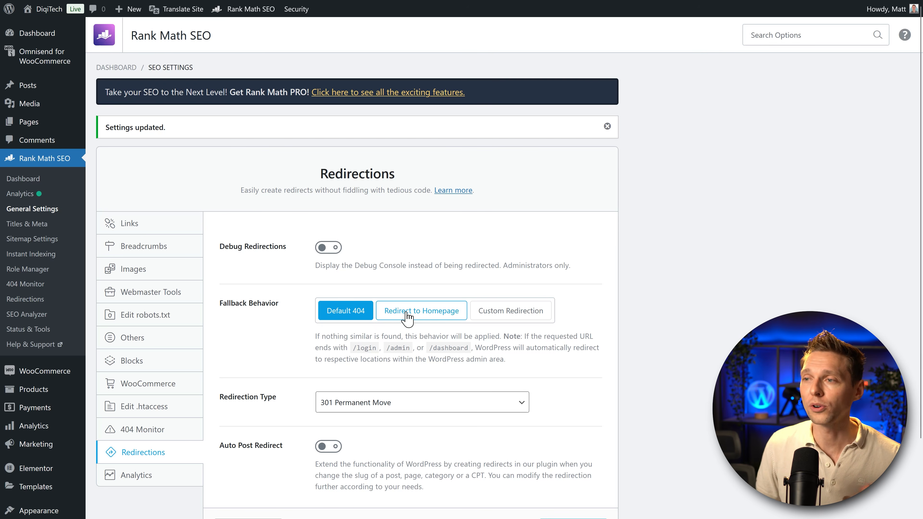
left_click(418, 314)
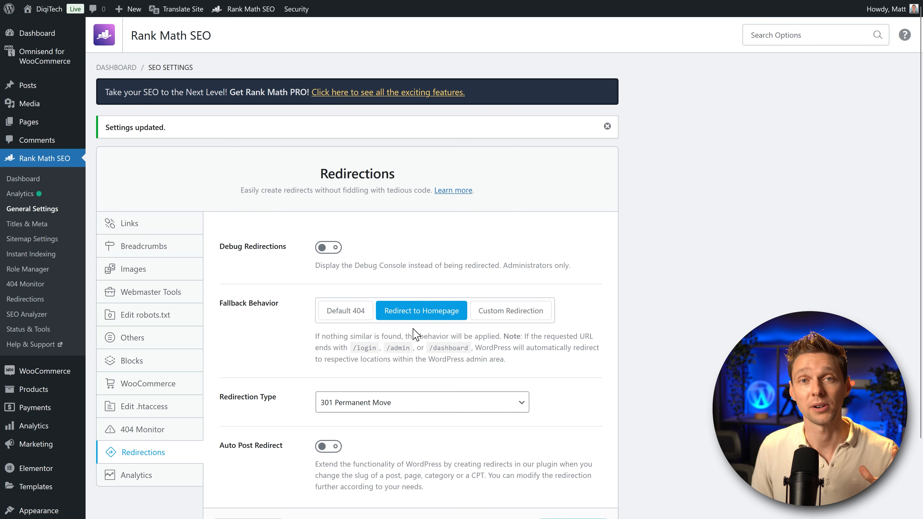
left_click(498, 315)
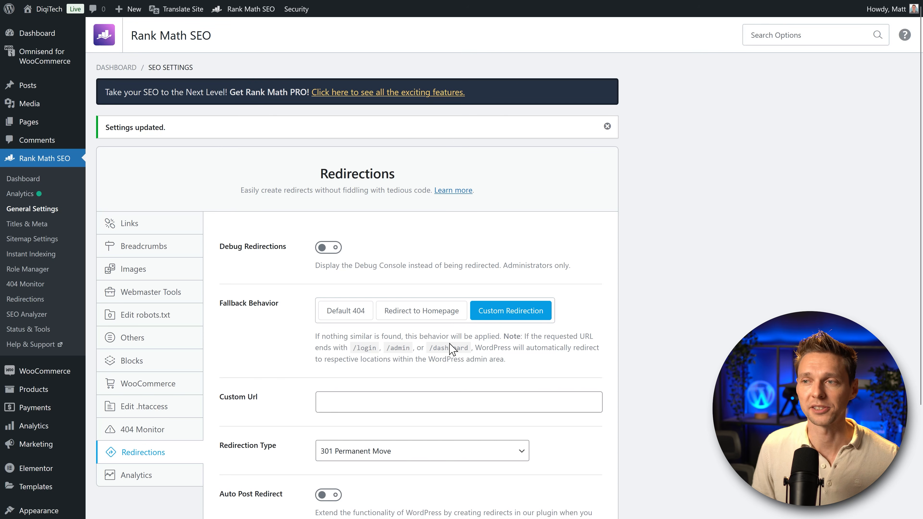
left_click(345, 312)
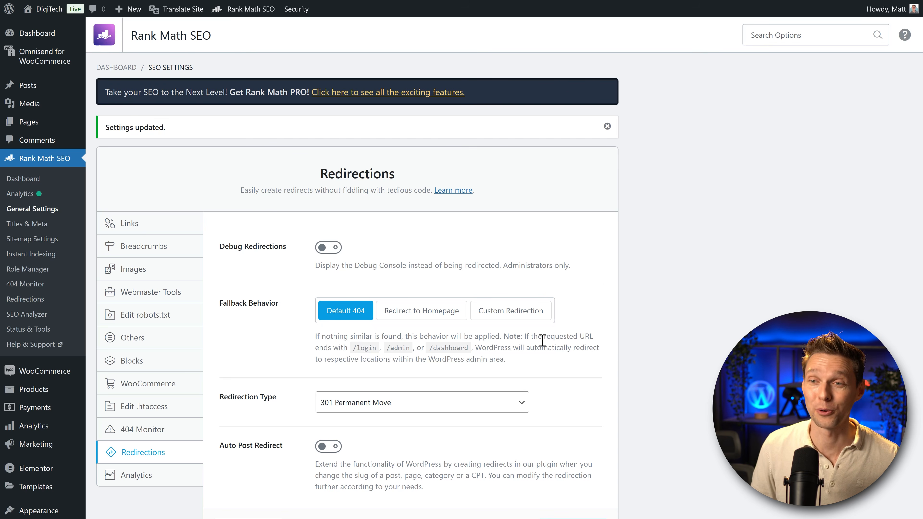
- Enable Auto Post Redirect in the Redirections settings
middle_click(543, 331)
middle_click(589, 298)
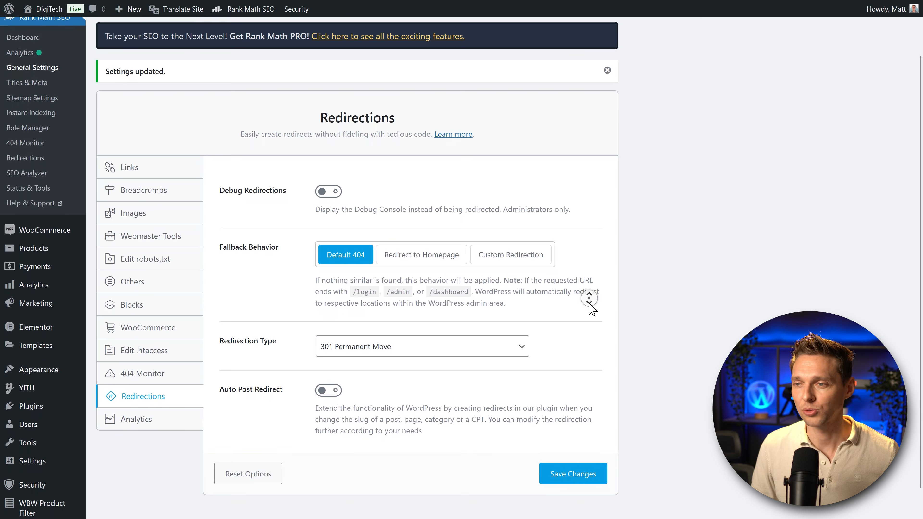
middle_click(590, 301)
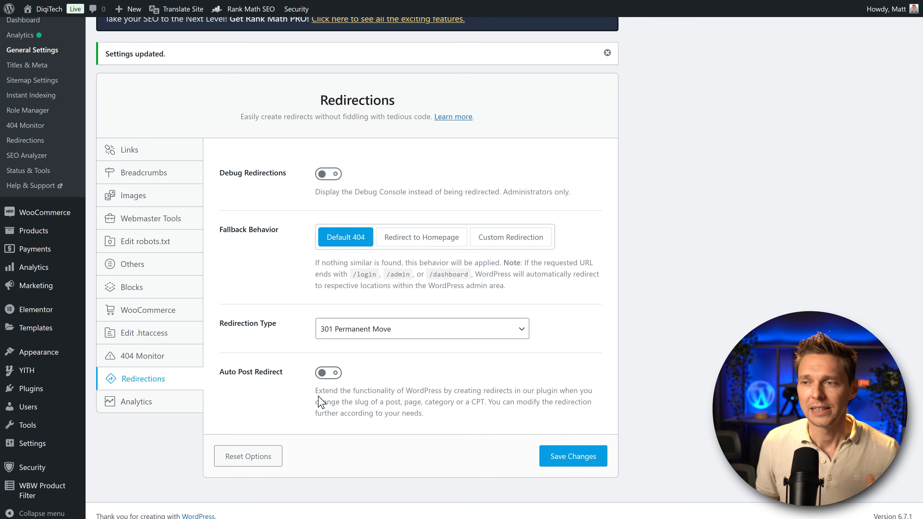
left_click(328, 371)
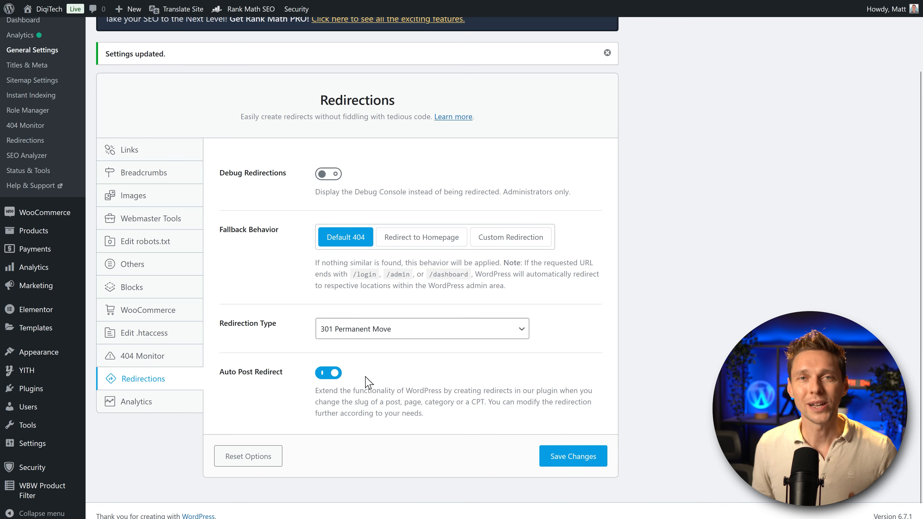
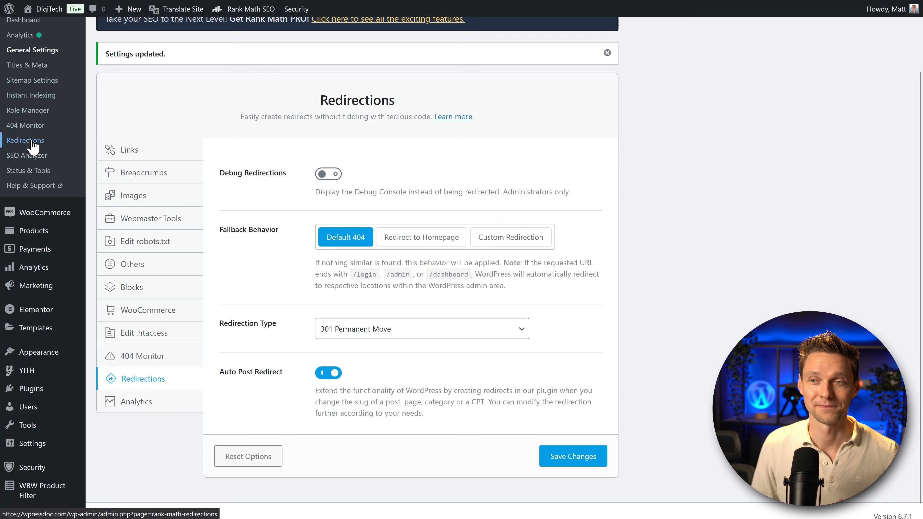
- Review the Analytics settings for Search Console, Google Analytics, the analytics database and email reports, and open the Titles & Meta settings
scroll(305, 343, "up", 2)
left_click(138, 476)
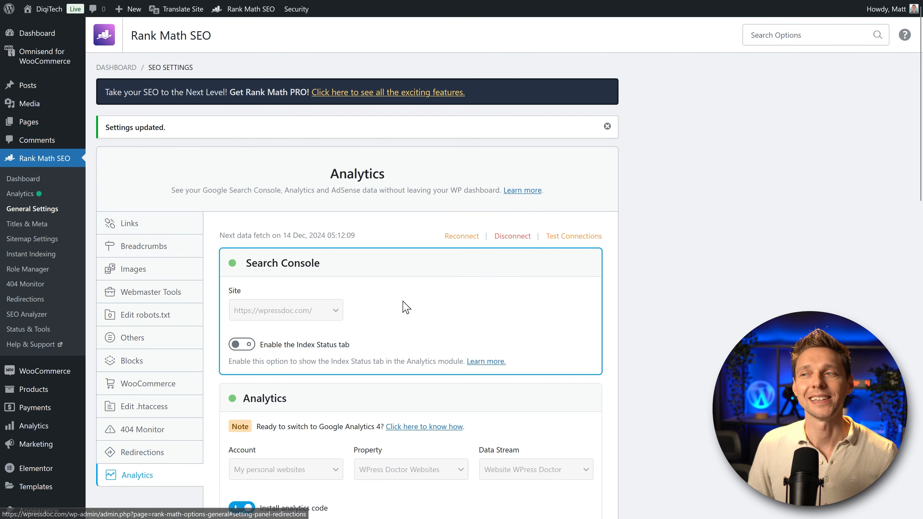
middle_click(637, 212)
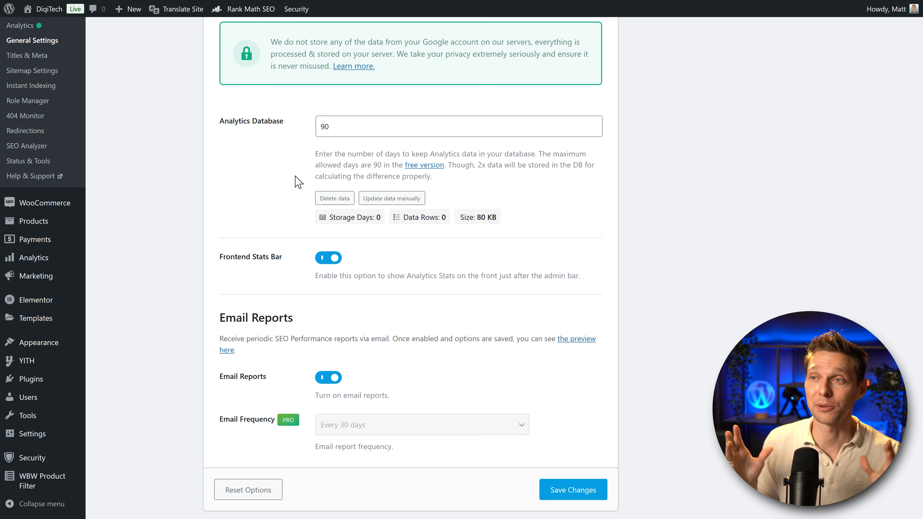
scroll(305, 218, "down", 1)
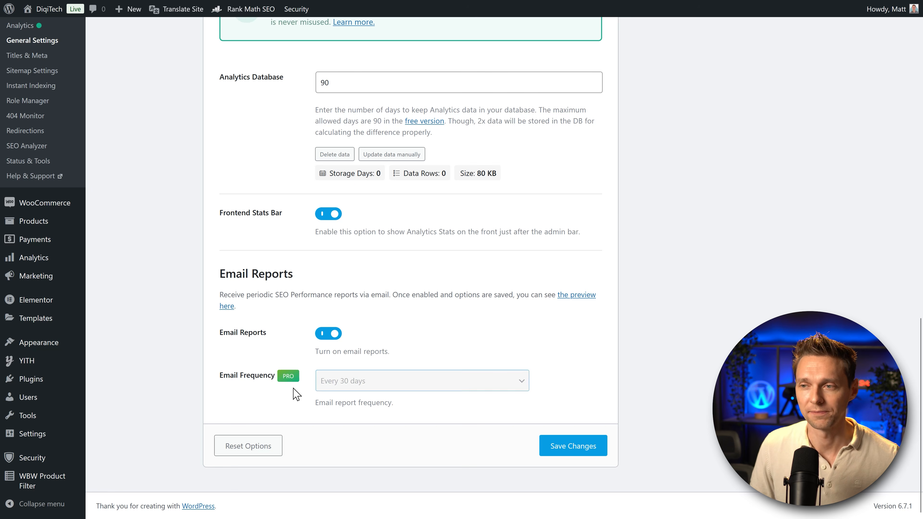
middle_click(210, 350)
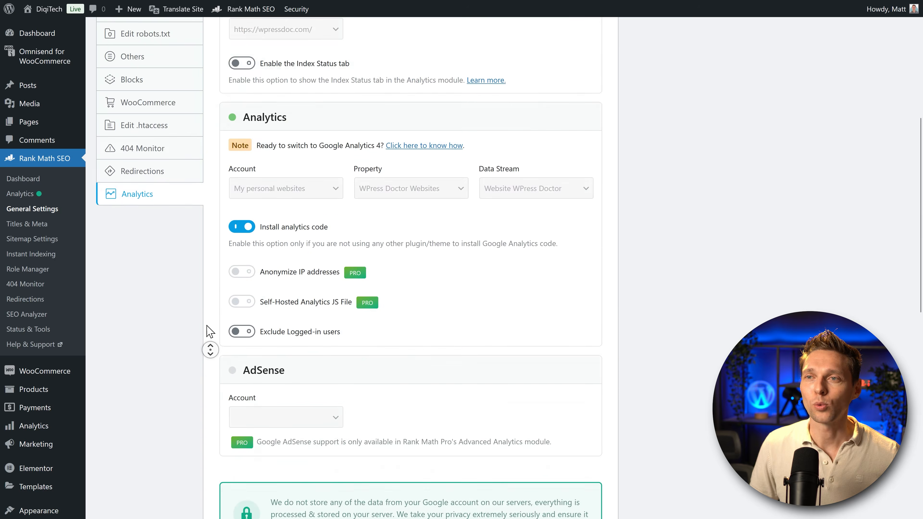
middle_click(206, 324)
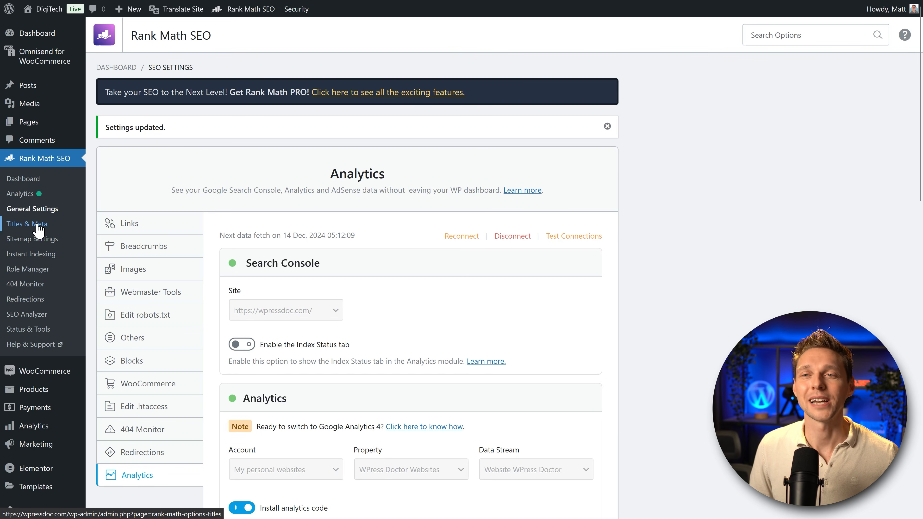
left_click(38, 228)
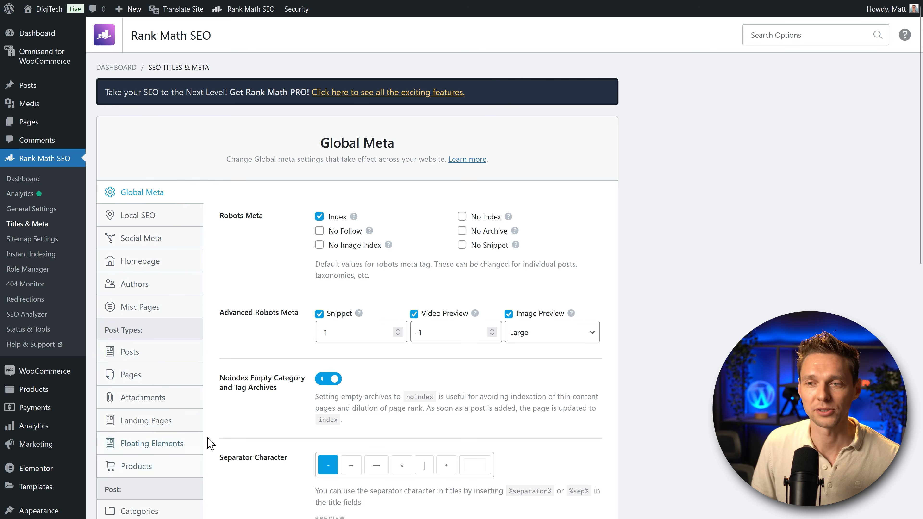
- Try the No Index and No Image Index options for Robots Meta in Global Meta, finishing with only Index selected
middle_click(218, 292)
scroll(221, 306, "down", 3)
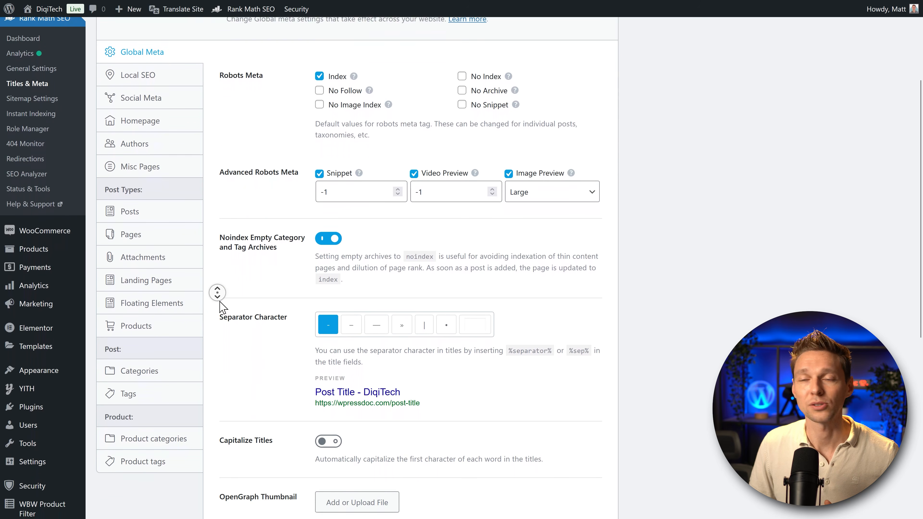
scroll(227, 272, "up", 5)
middle_click(227, 268)
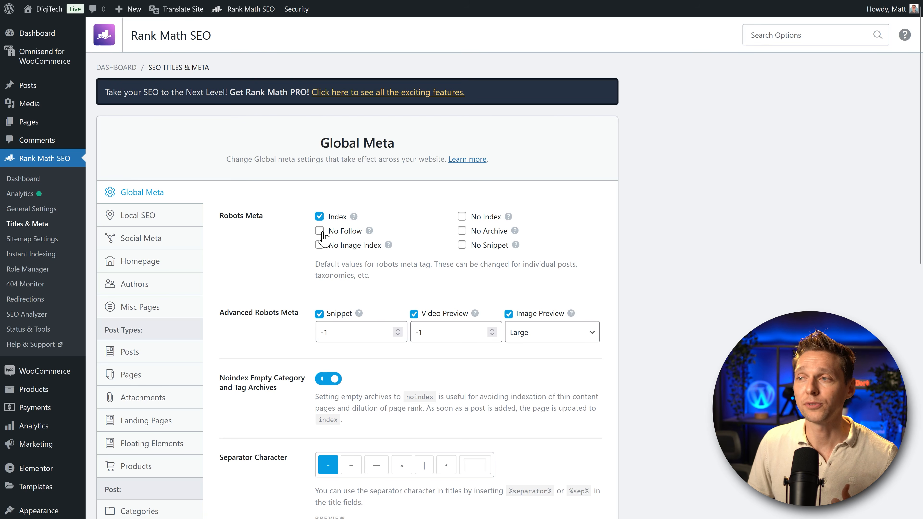
left_click(462, 217)
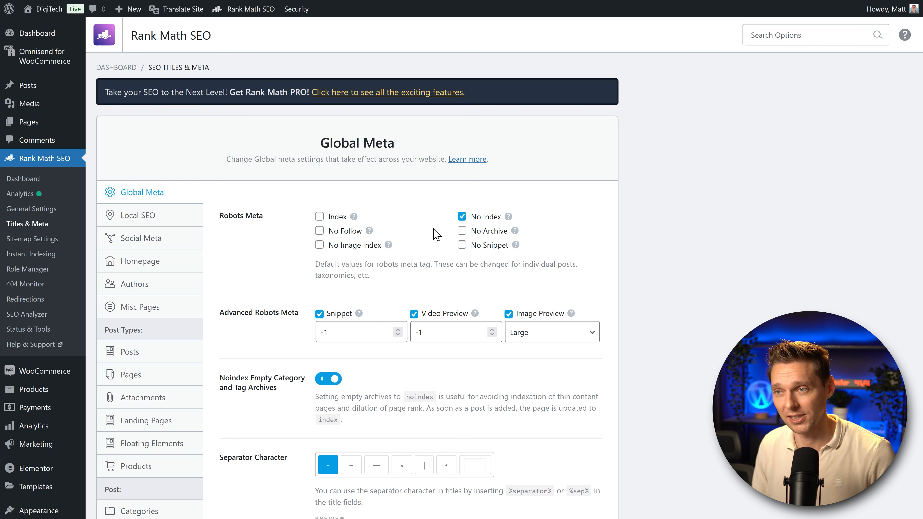
left_click(319, 216)
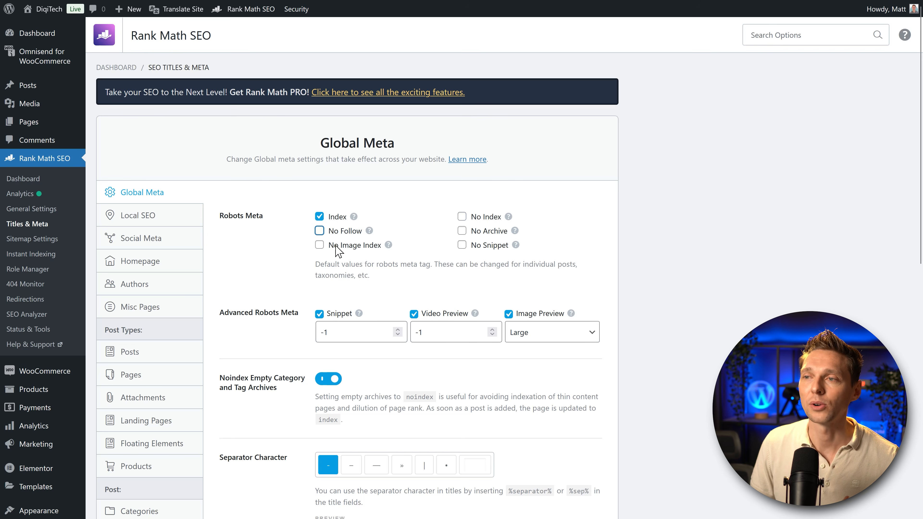
left_click(320, 247)
left_click(320, 249)
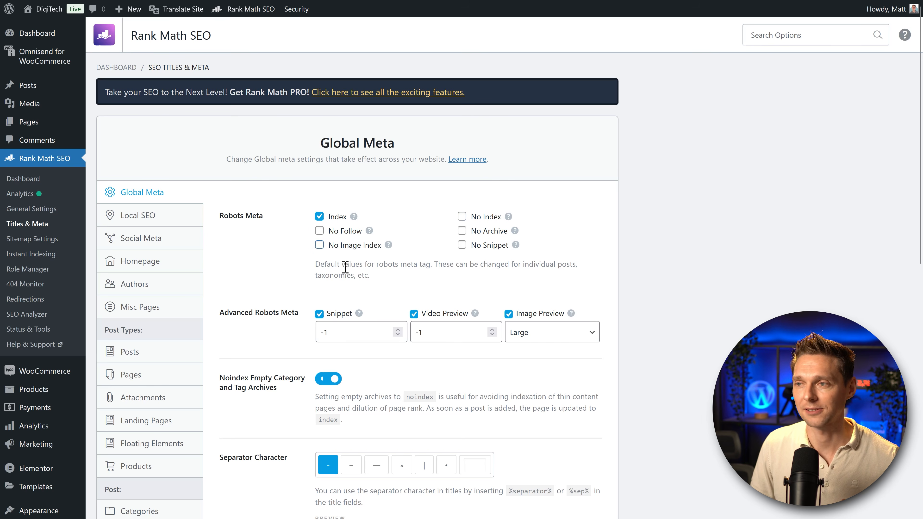
- Review the advanced robots and empty-archive options in Global Meta and set the Separator Character to the vertical bar (|)
middle_click(304, 268)
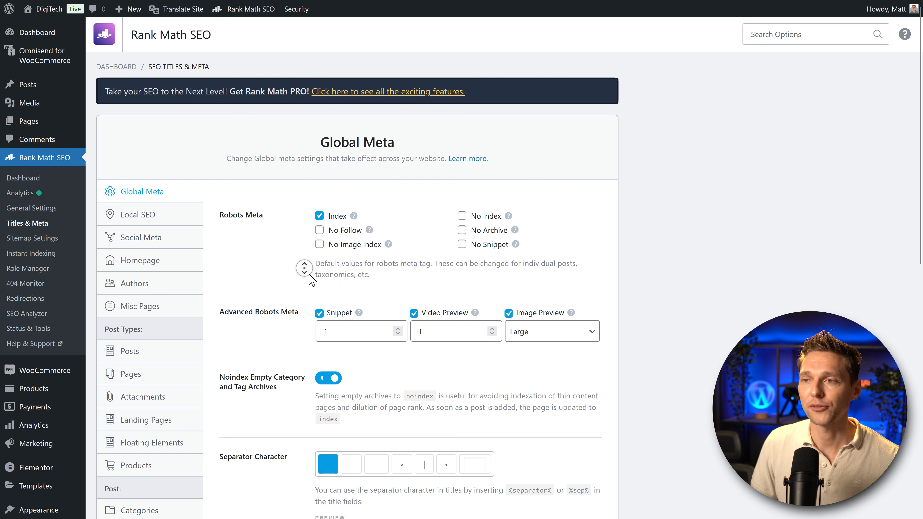
middle_click(308, 276)
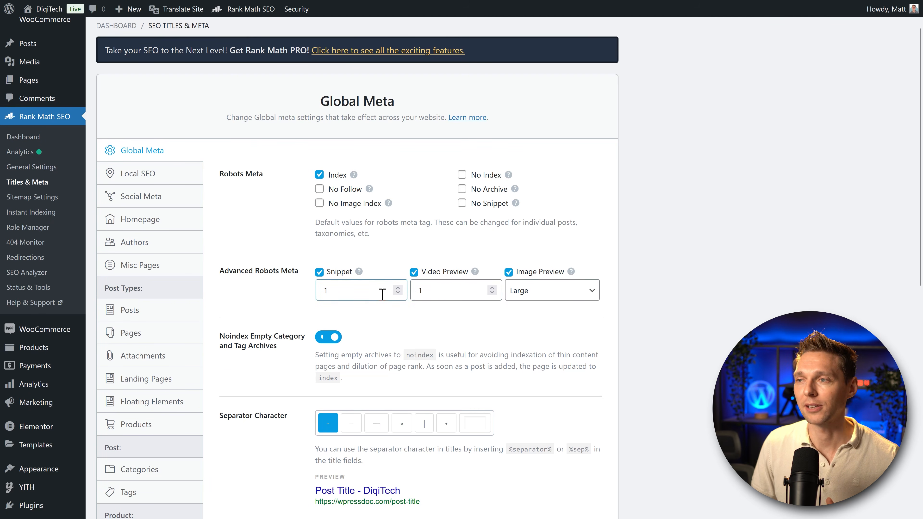
middle_click(283, 290)
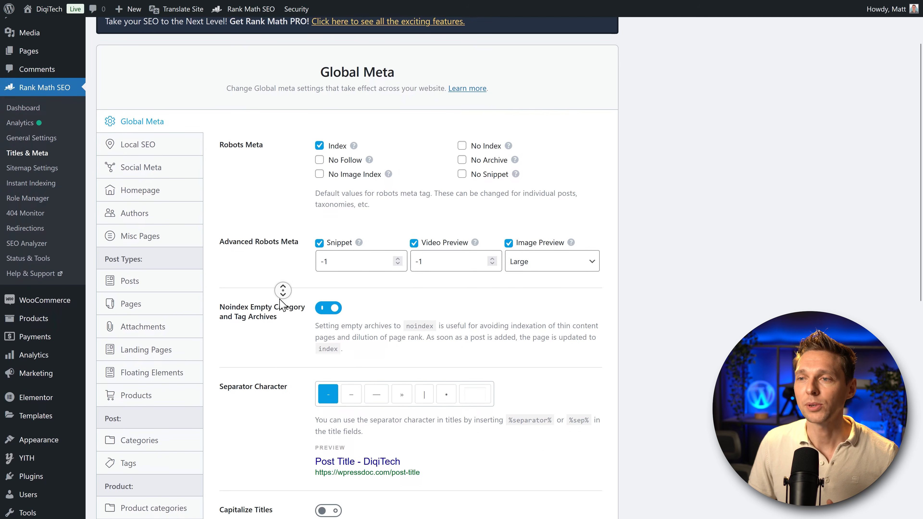
middle_click(280, 299)
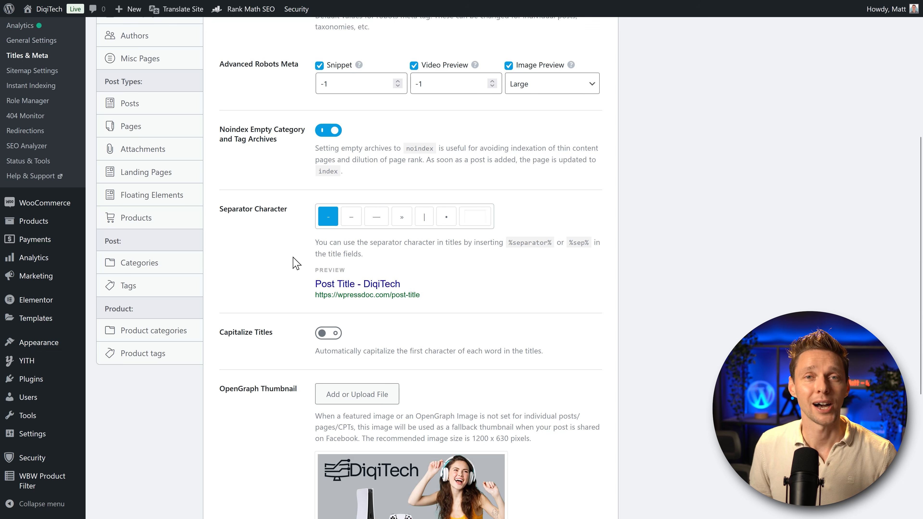
middle_click(625, 188)
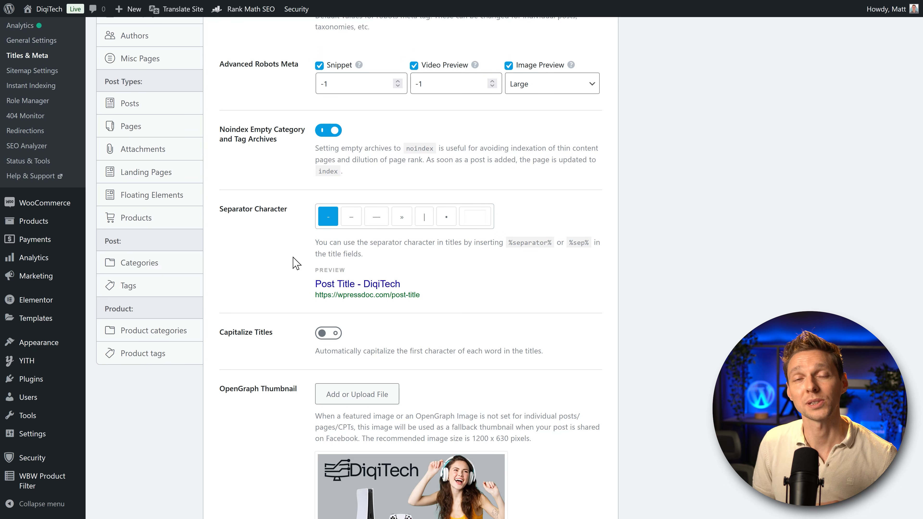
left_click(424, 217)
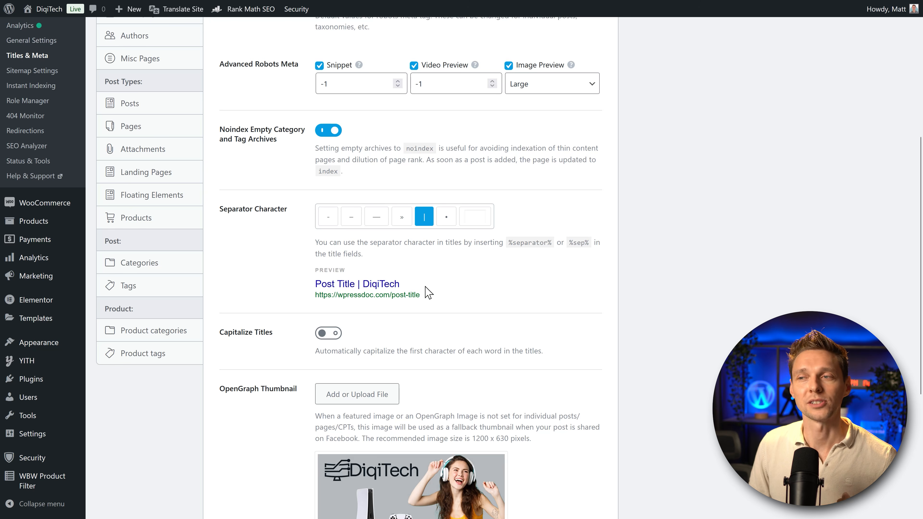
- Try the Capitalize Titles option in Global Meta, finishing with it switched off
middle_click(481, 286)
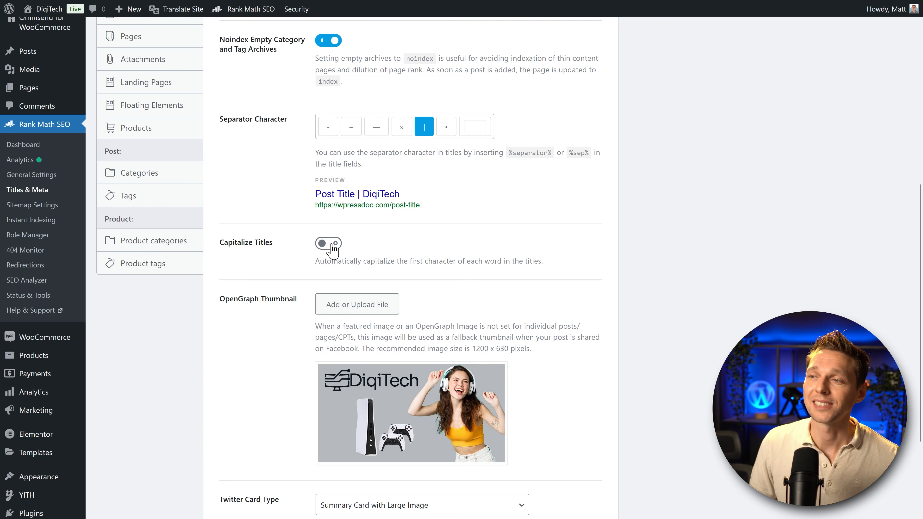
left_click(332, 247)
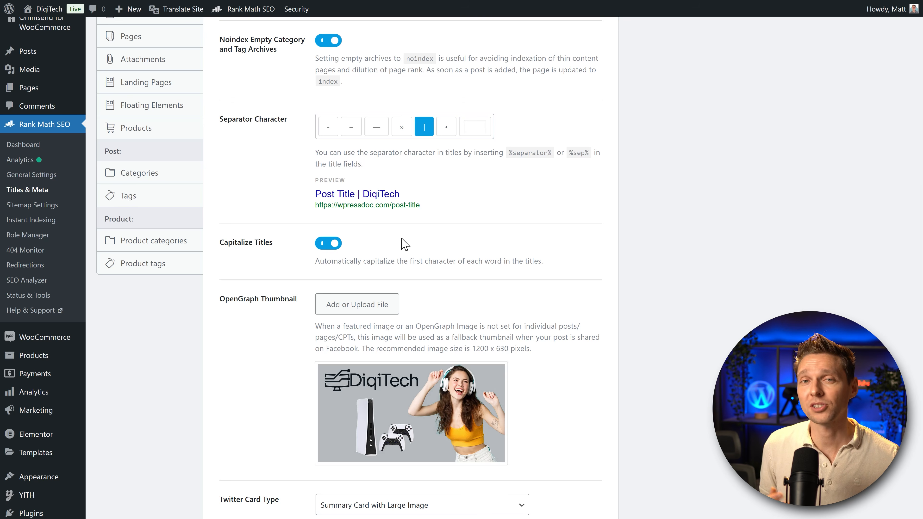
left_click(331, 244)
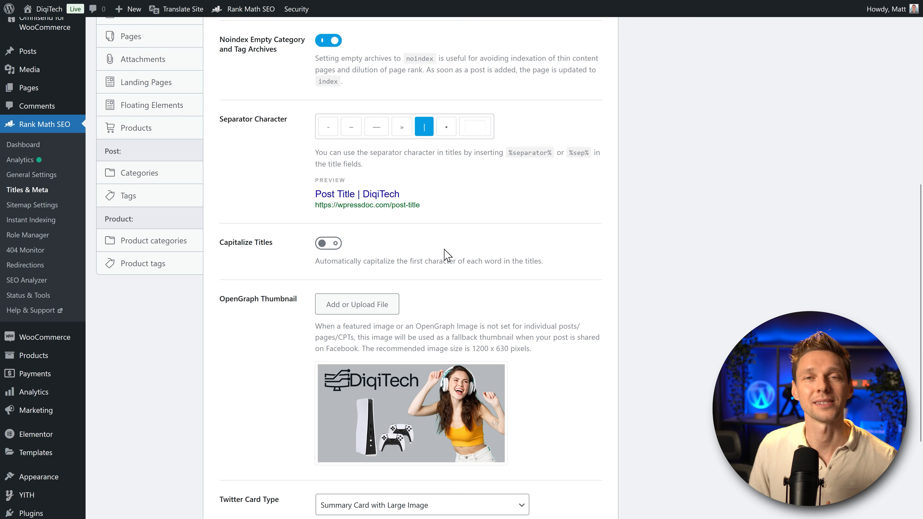
- Compare the Twitter Card Type options, finishing with Summary Card with Large Image, and save the Global Meta changes
middle_click(508, 250)
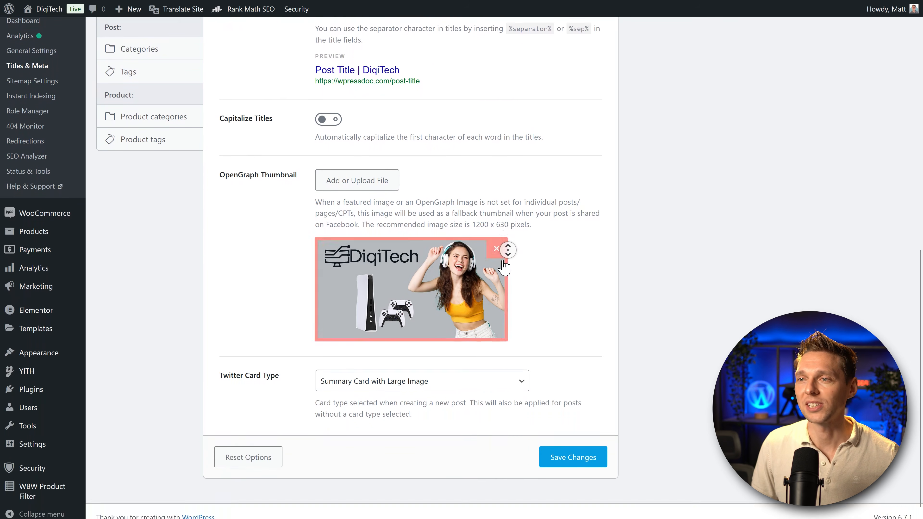
middle_click(502, 261)
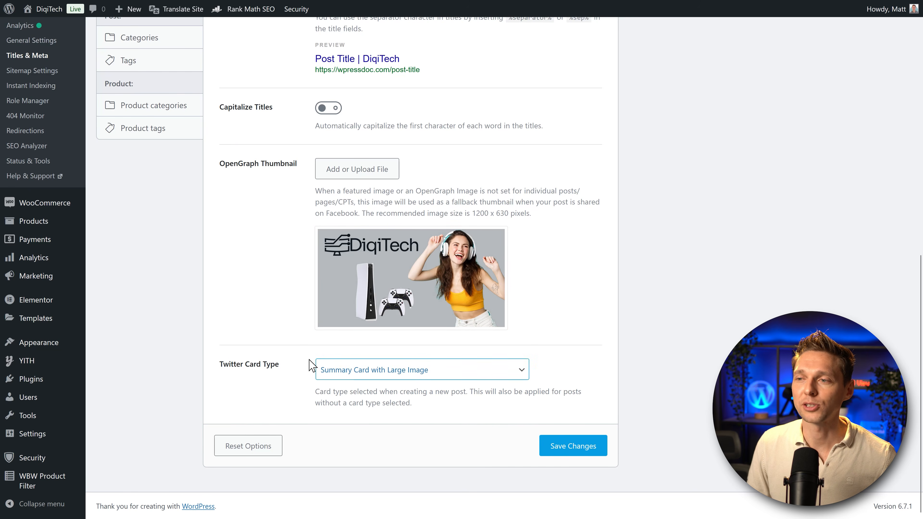
left_click(370, 374)
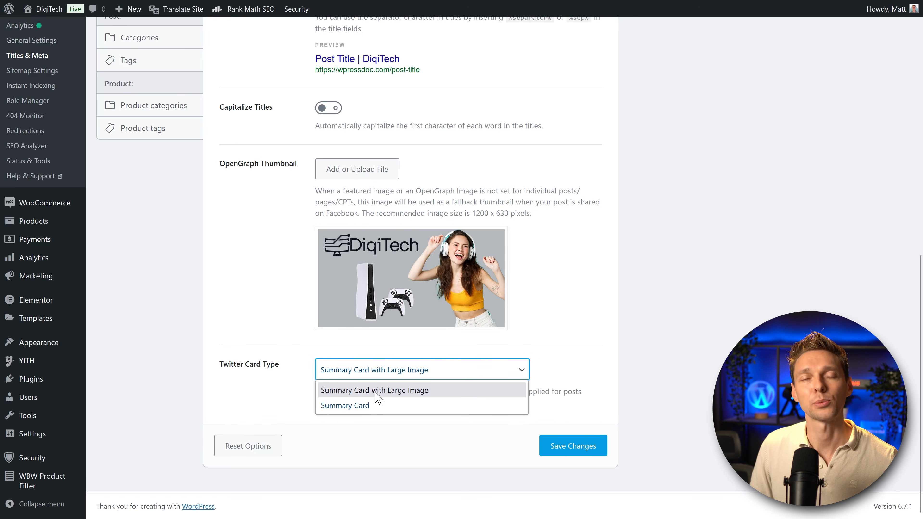
left_click(374, 412)
left_click(391, 377)
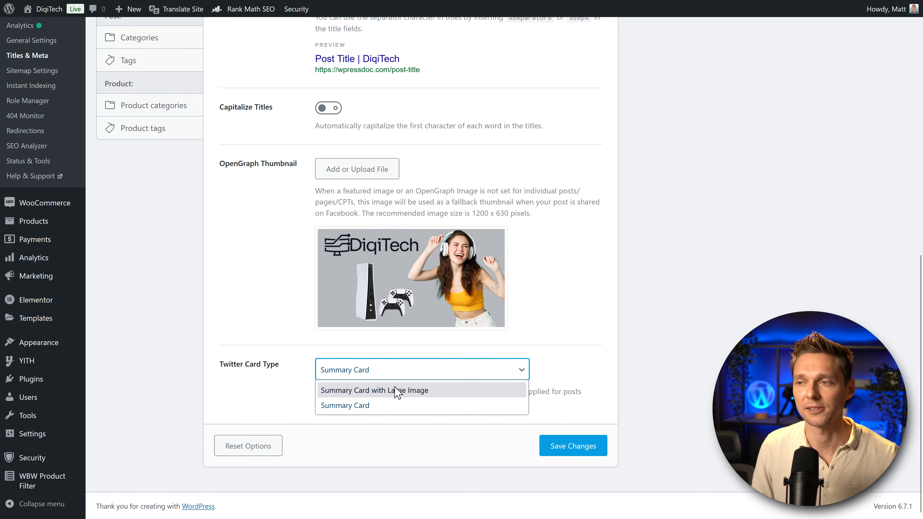
left_click(395, 389)
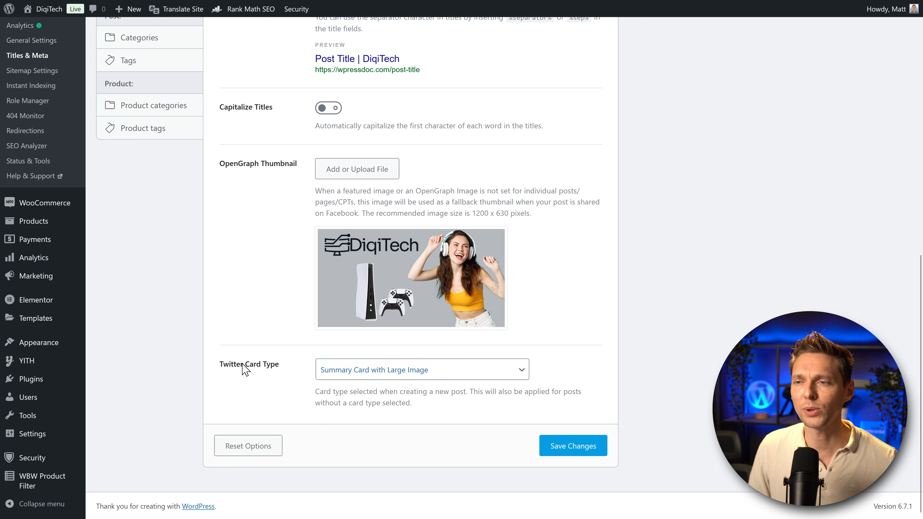
left_click_drag(243, 365, 218, 371)
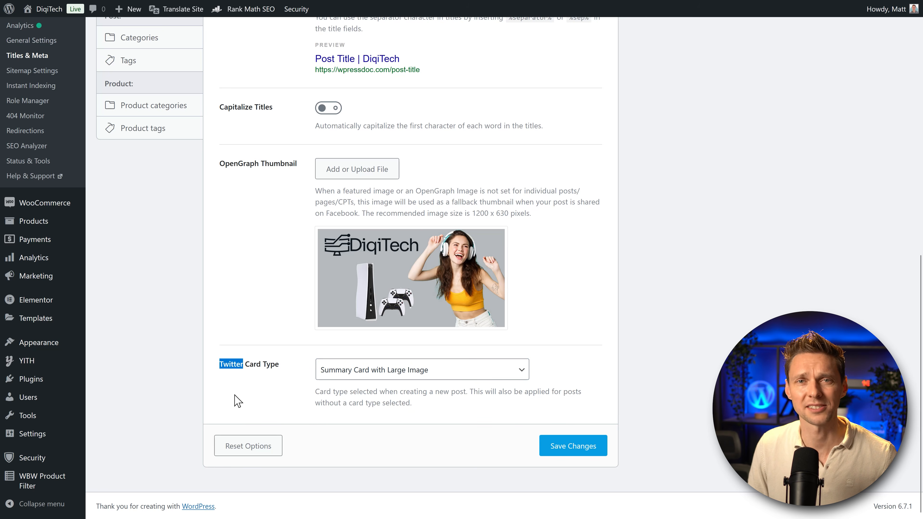
left_click(582, 451)
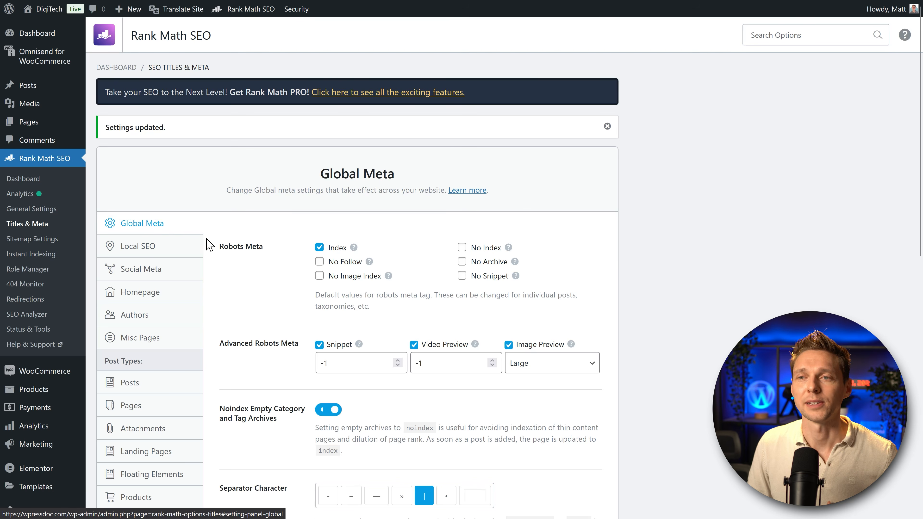
- Open the Local SEO settings and review the organization details, additional info, page selections and map fields
left_click(152, 250)
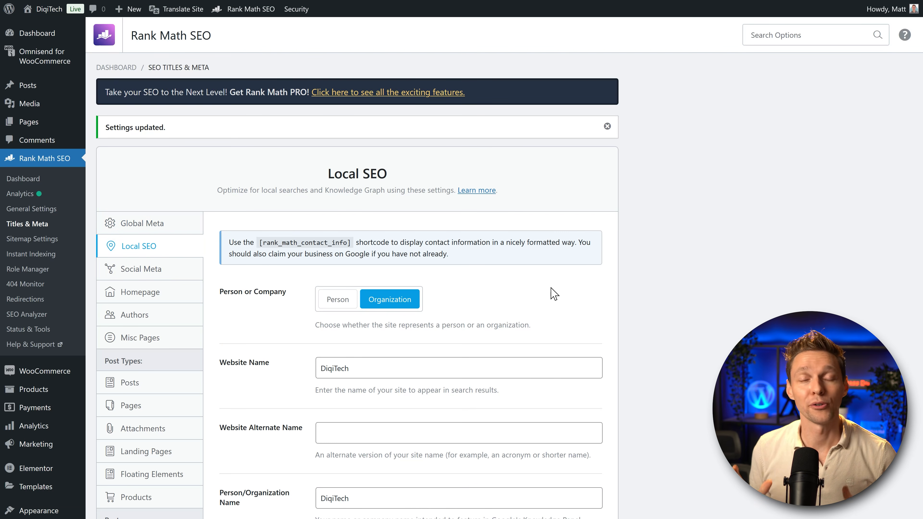
middle_click(533, 288)
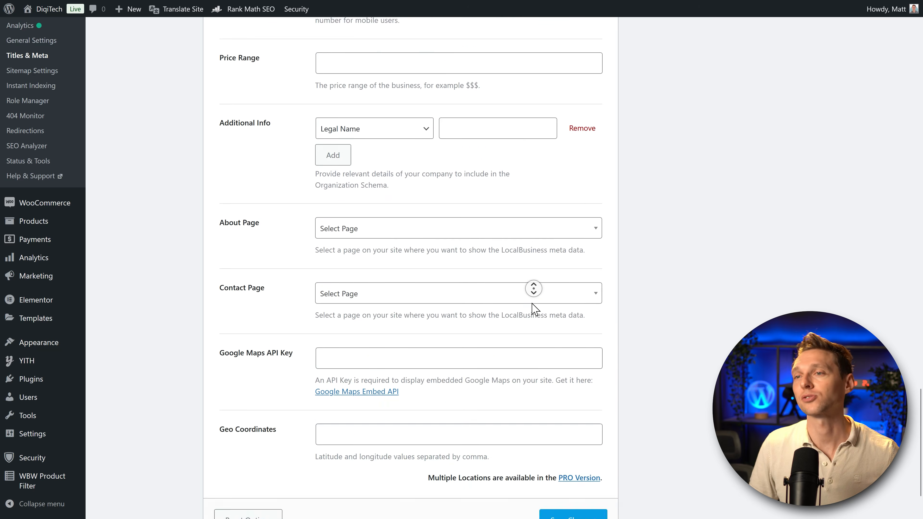
middle_click(572, 289)
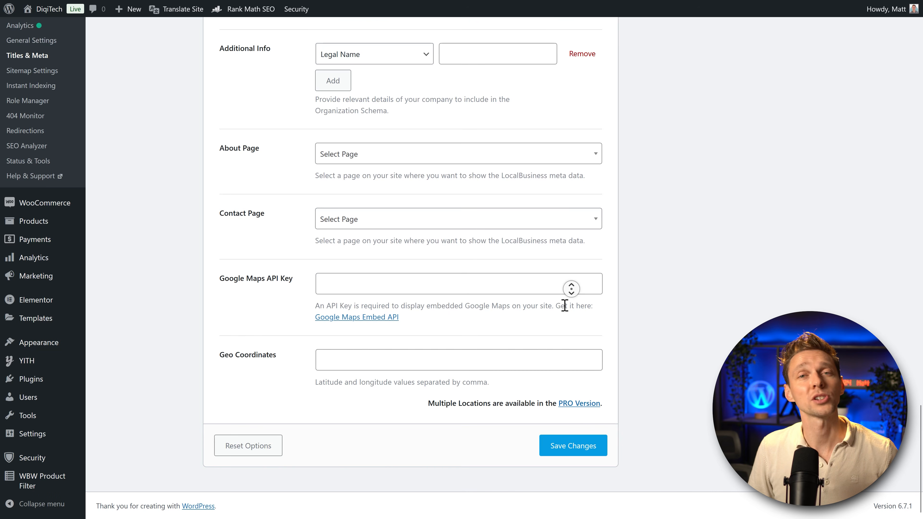
middle_click(560, 197)
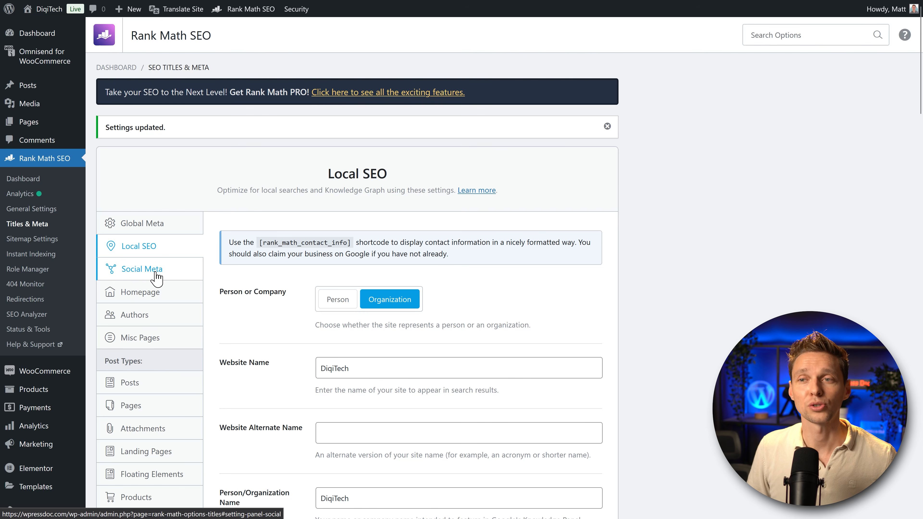
- Review the Facebook, Twitter and additional profile fields in Social Meta, and open the Homepage settings
left_click(157, 279)
middle_click(525, 240)
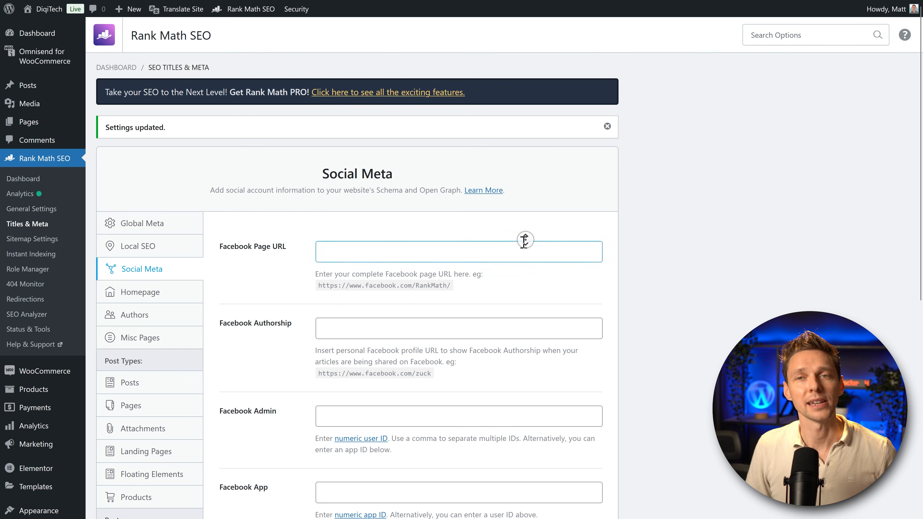
middle_click(514, 250)
left_click(357, 274)
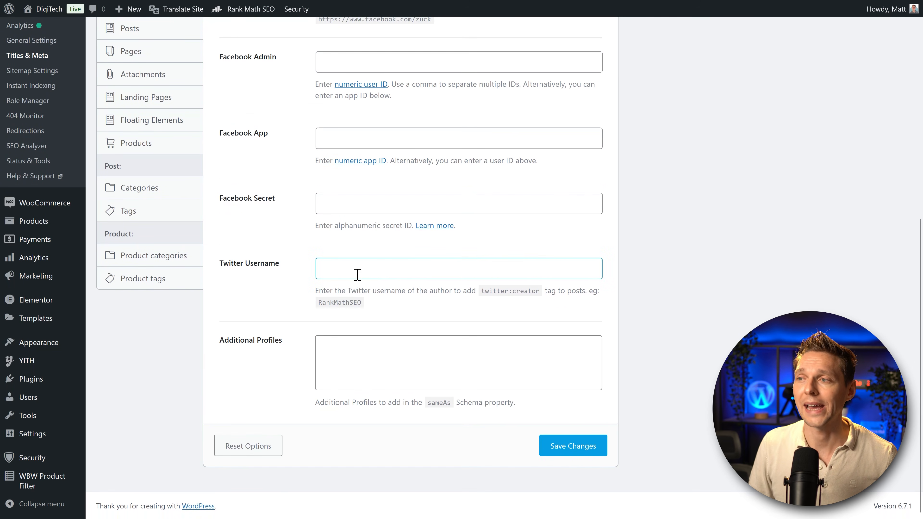
middle_click(238, 252)
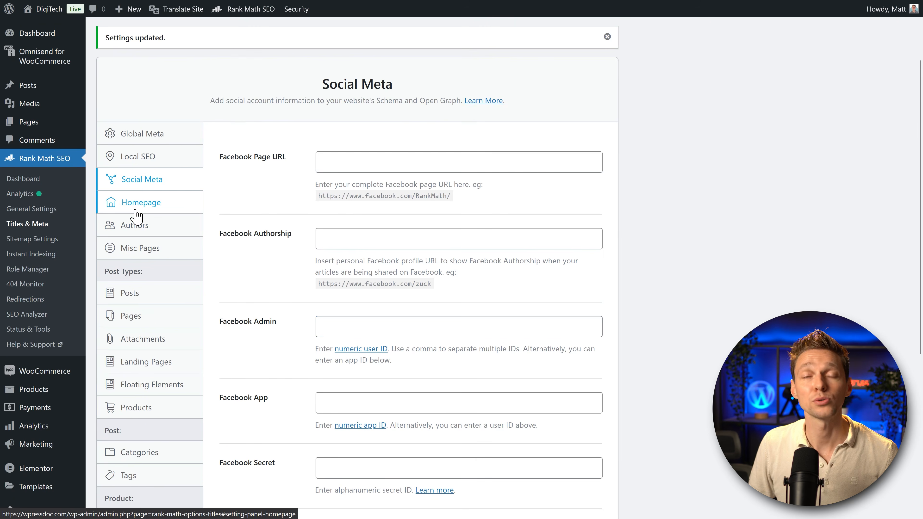
left_click(134, 199)
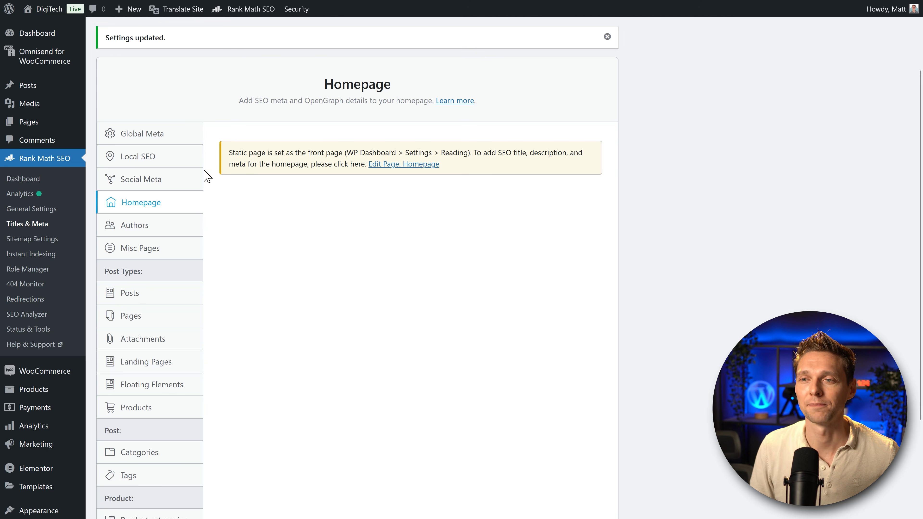
- Open the Authors settings and review the robots meta and archive title options, leaving Author Archives set to Enabled
left_click(137, 227)
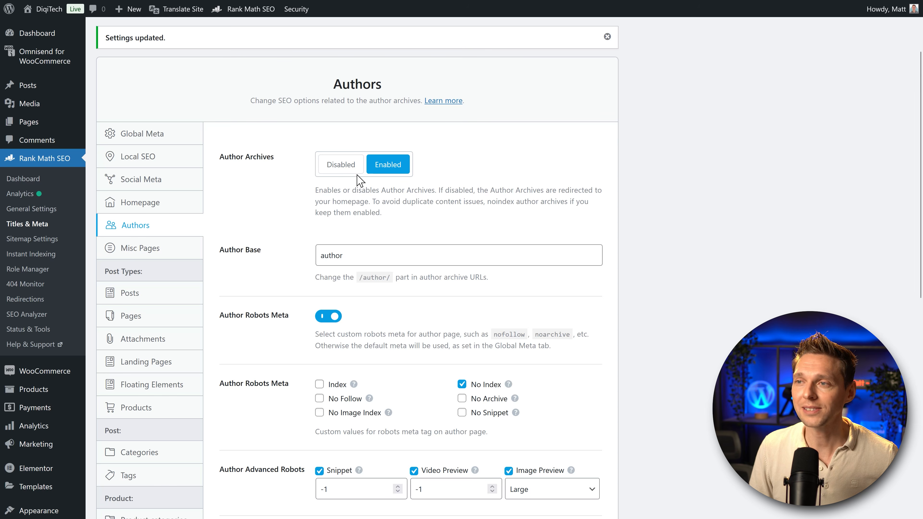
left_click(347, 168)
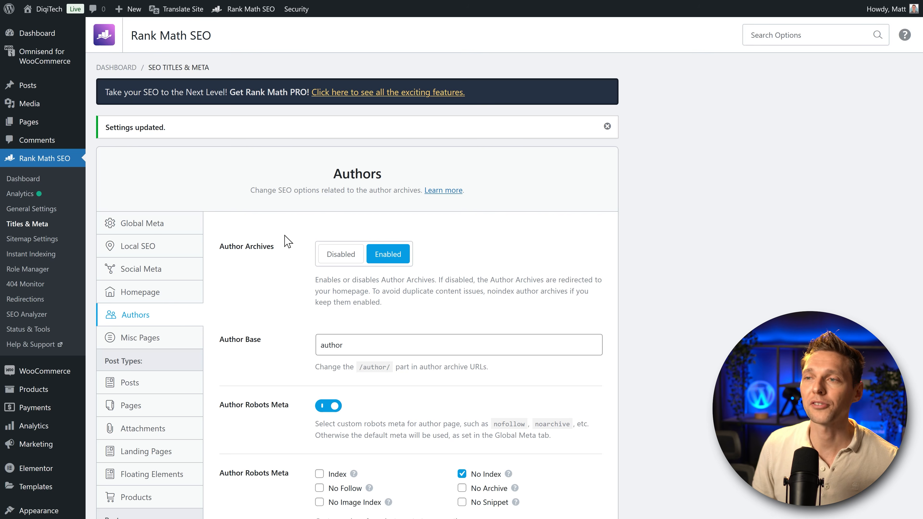
middle_click(290, 233)
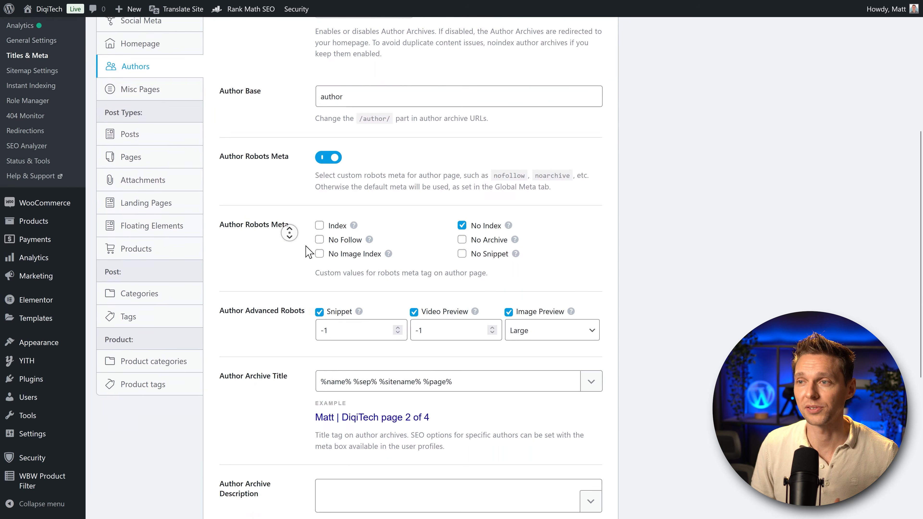
middle_click(306, 246)
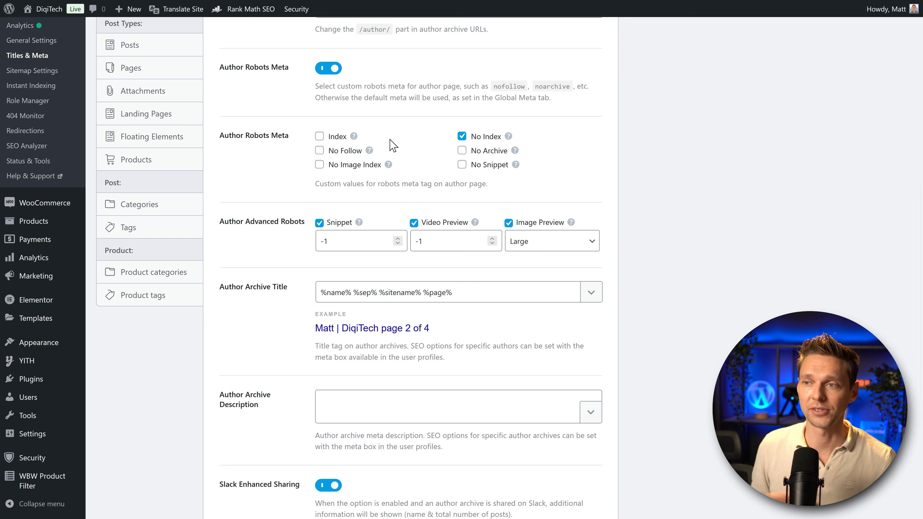
middle_click(254, 301)
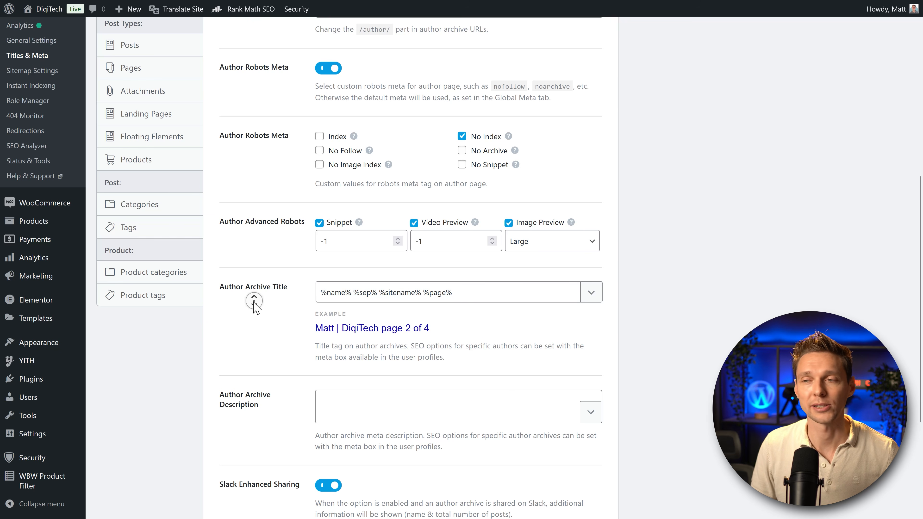
middle_click(249, 309)
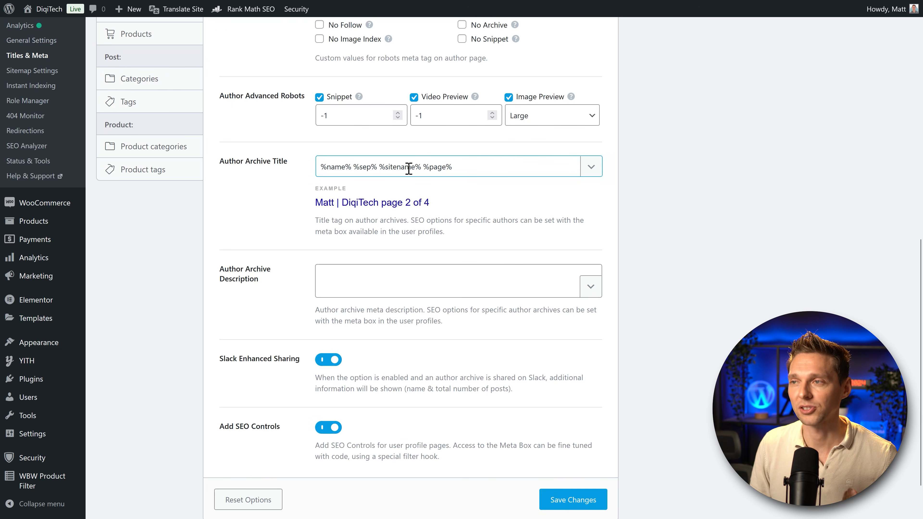
- Add "All posts by" before %name% in the Author Archive Title and save the Authors settings
left_click(356, 170)
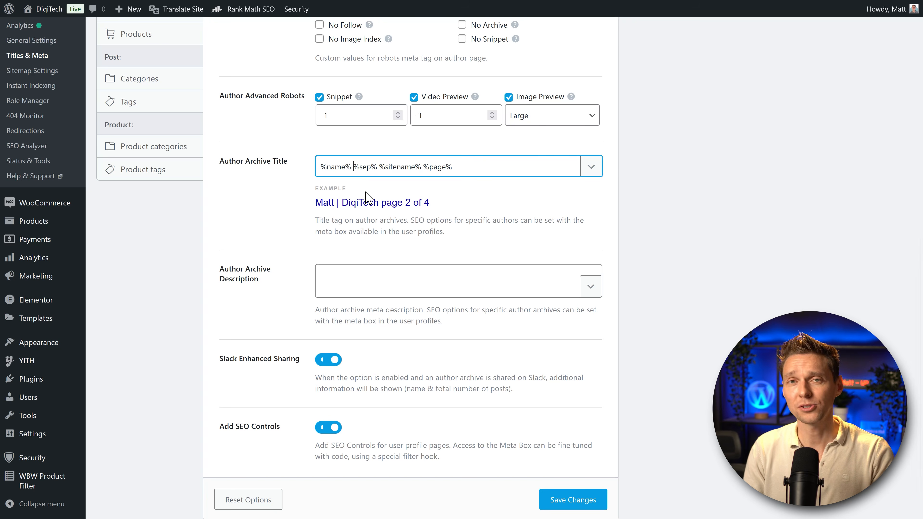
type("All posts ")
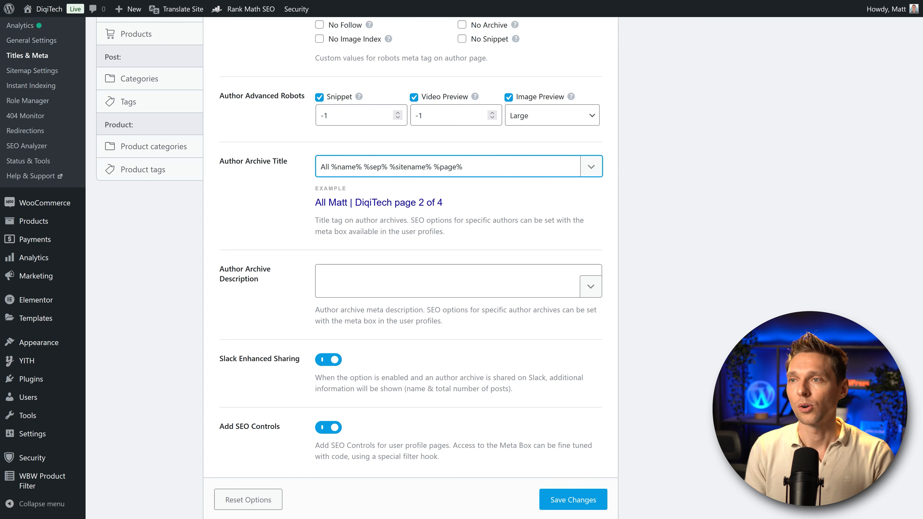
type("by")
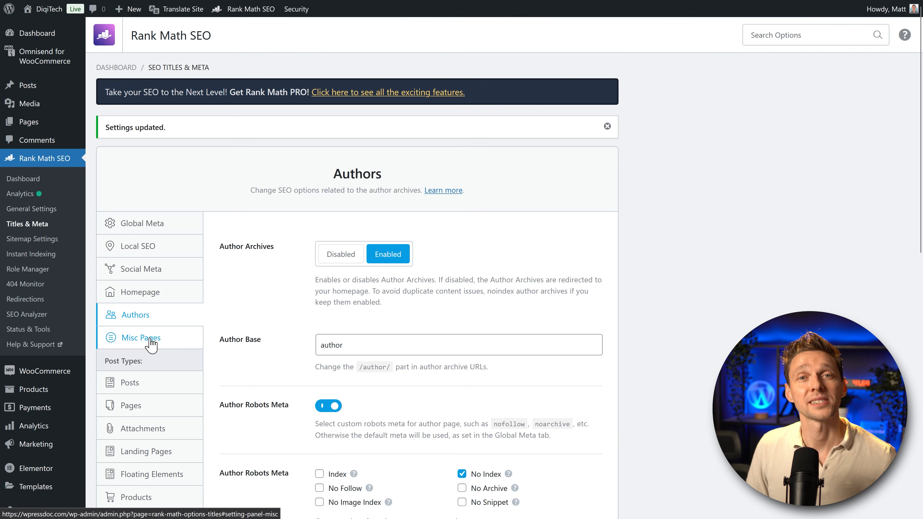
- Open the Misc Pages settings, enable Noindex Password Protected Pages, and save the changes
left_click(150, 339)
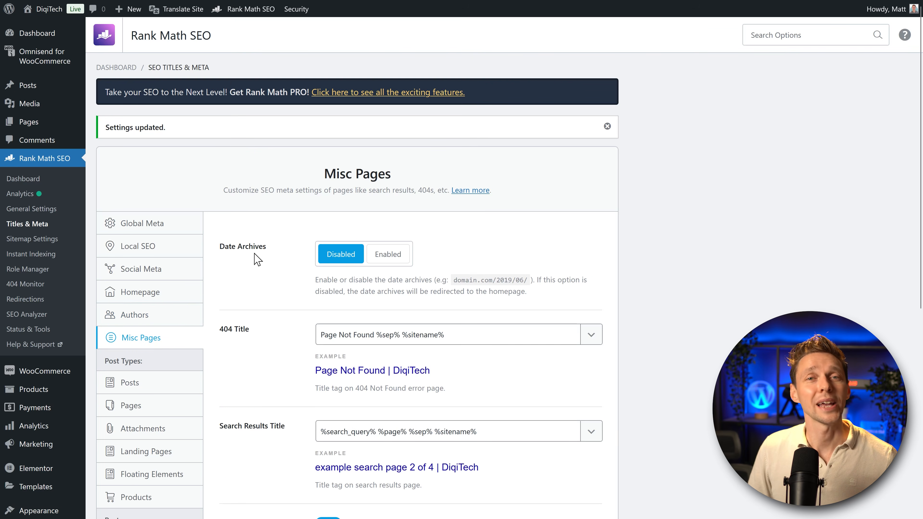
middle_click(294, 236)
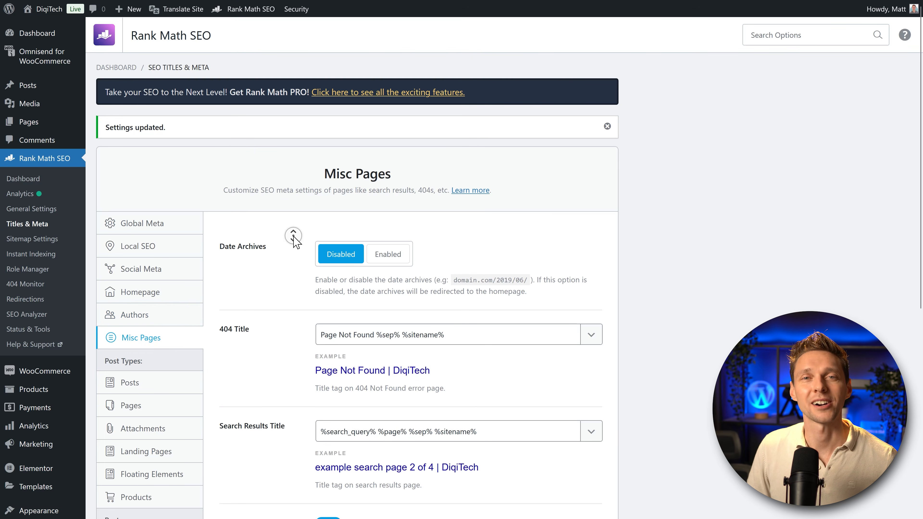
middle_click(289, 243)
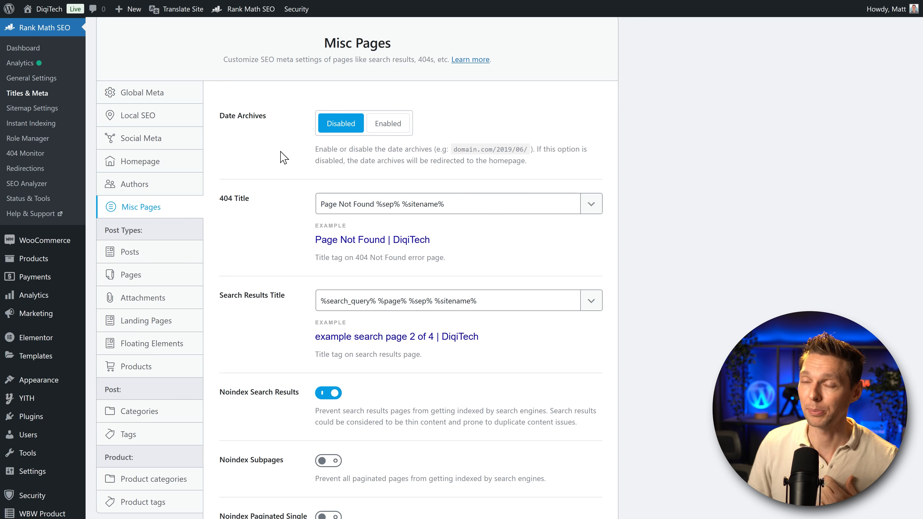
middle_click(282, 142)
scroll(282, 153, "down", 3)
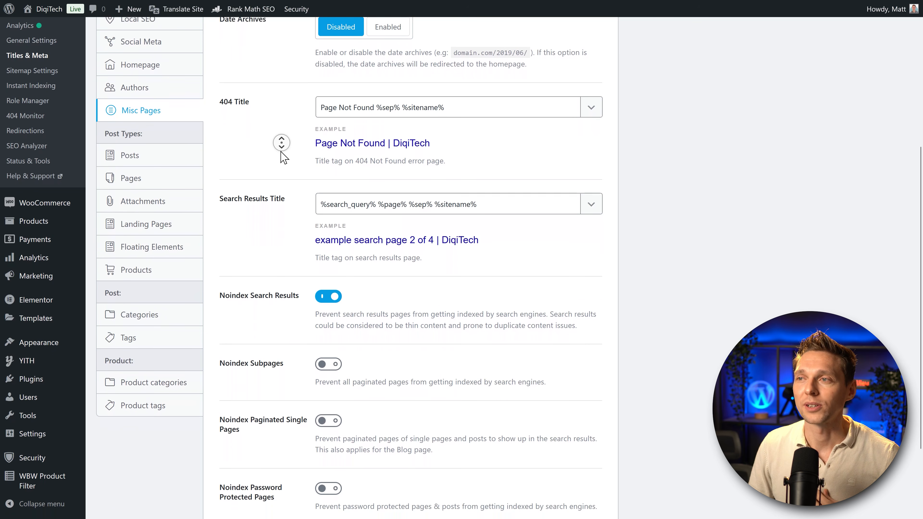
middle_click(282, 152)
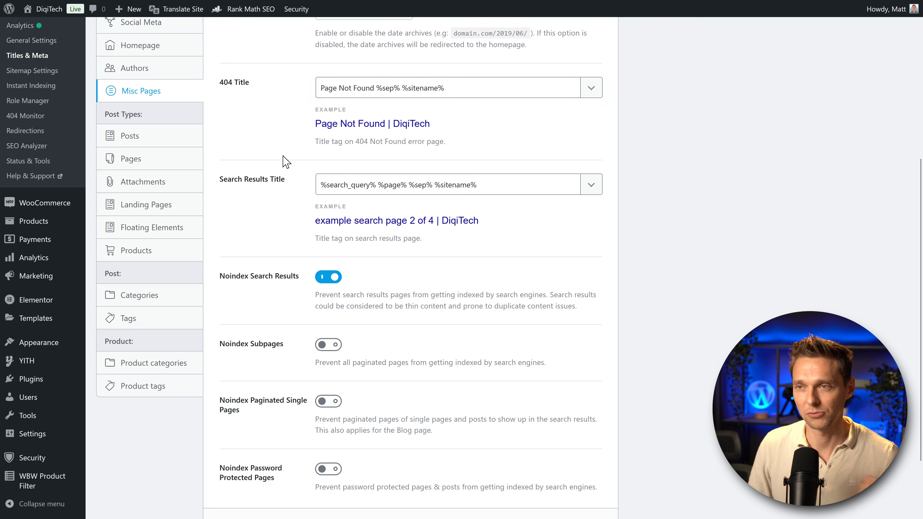
middle_click(306, 112)
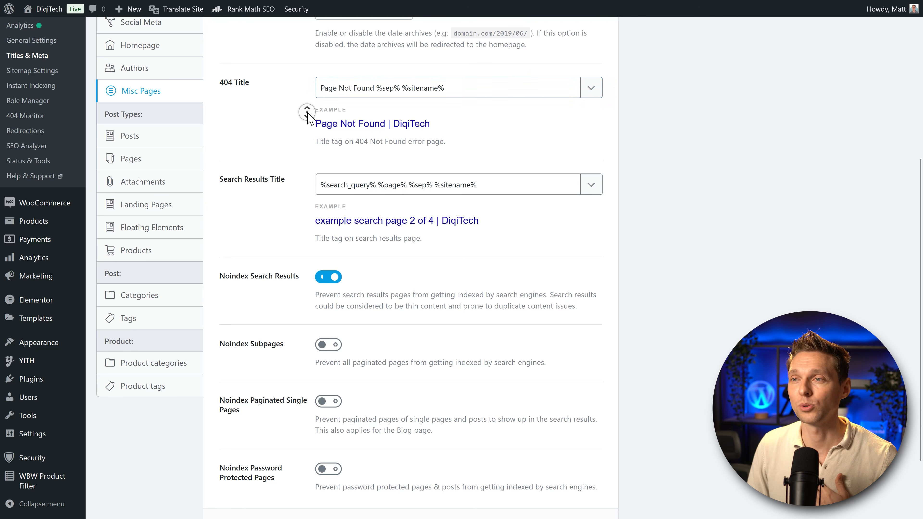
scroll(307, 112, "down", 2)
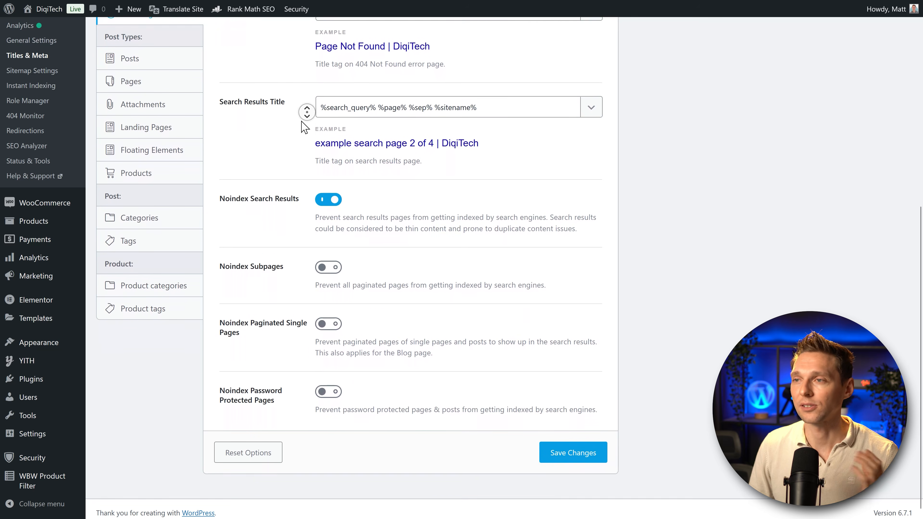
middle_click(301, 121)
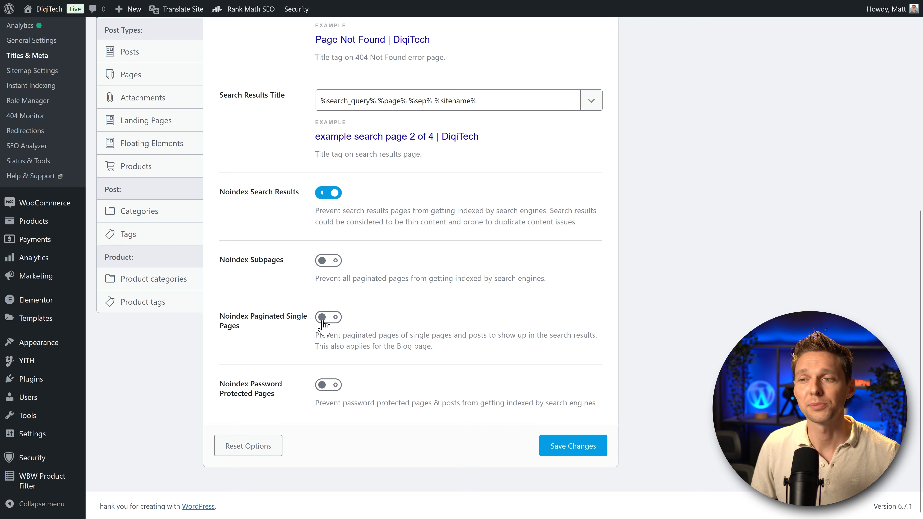
left_click(332, 387)
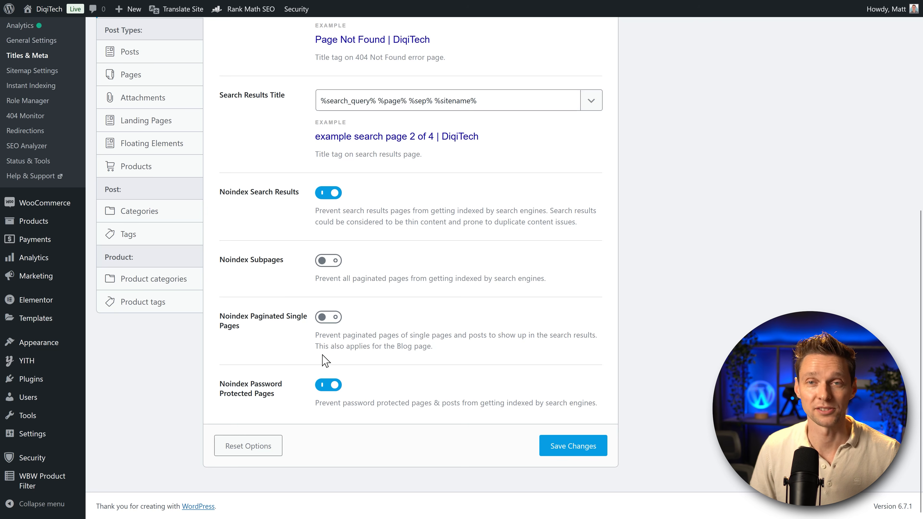
left_click(568, 450)
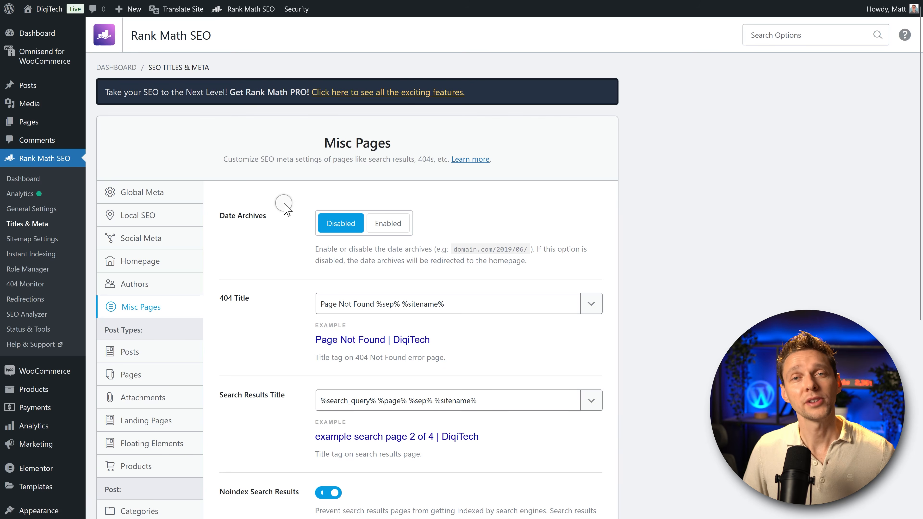
- Look through the Posts, Pages, Landing Pages, Floating Elements and Products settings, ending on the Posts settings
scroll(283, 207, "down", 3)
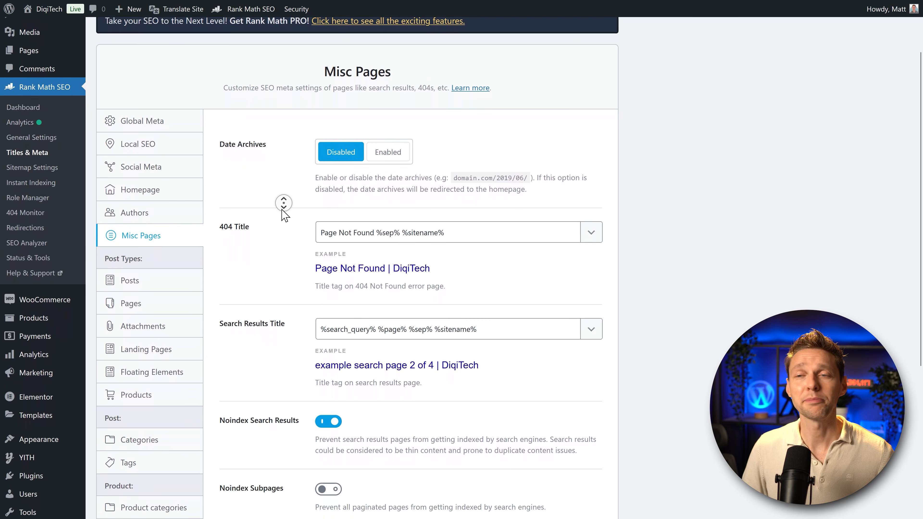
left_click(152, 230)
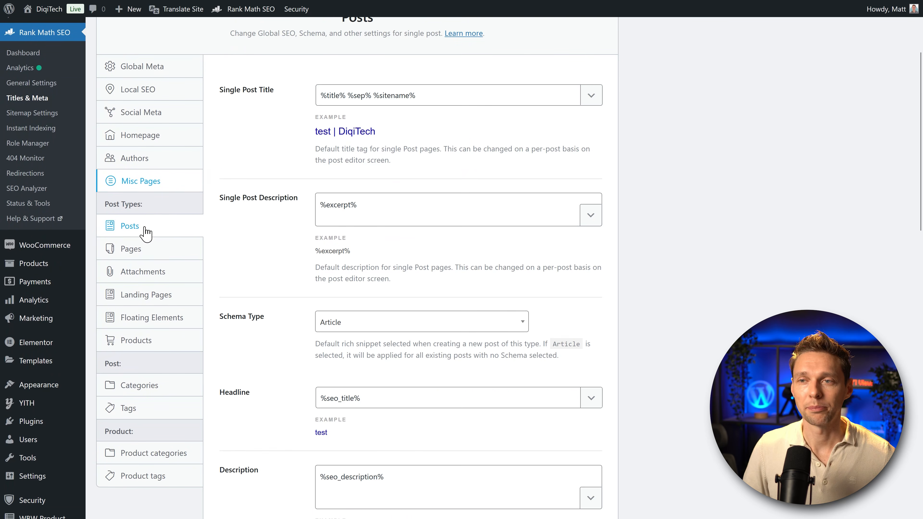
left_click(143, 298)
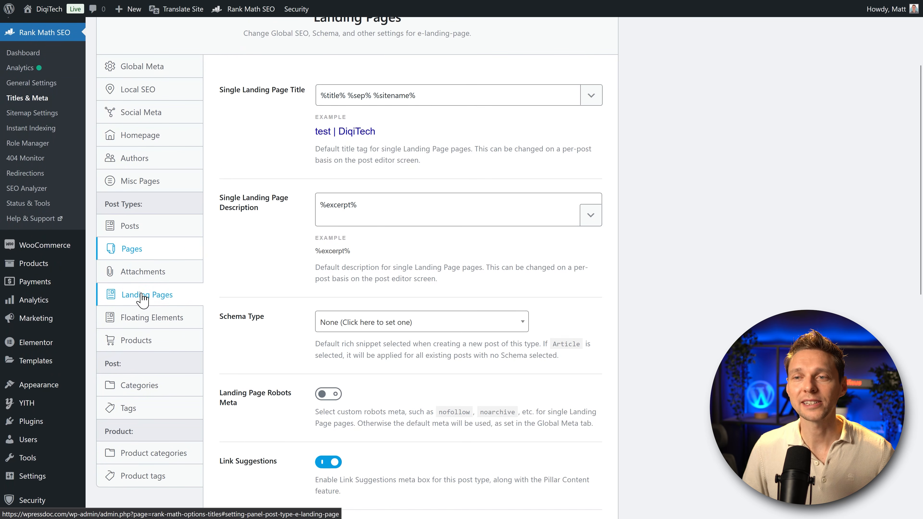
left_click(144, 325)
left_click(140, 345)
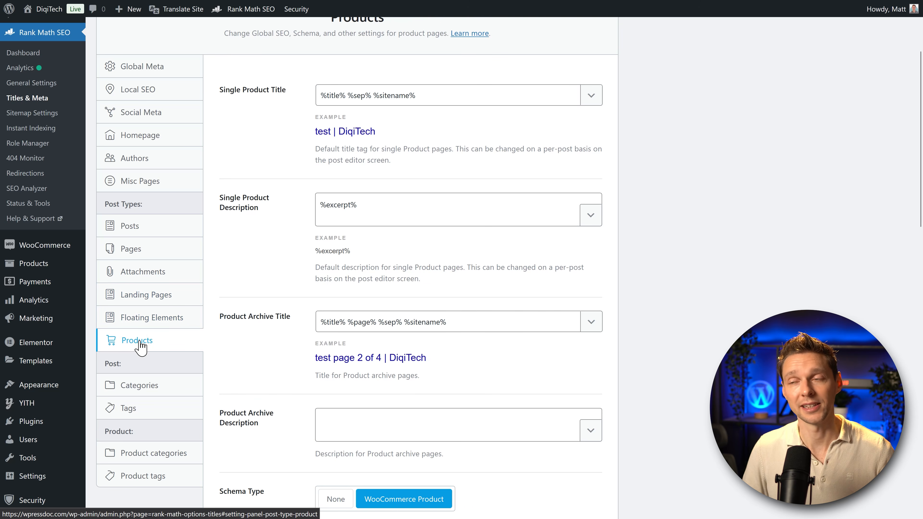
left_click(156, 226)
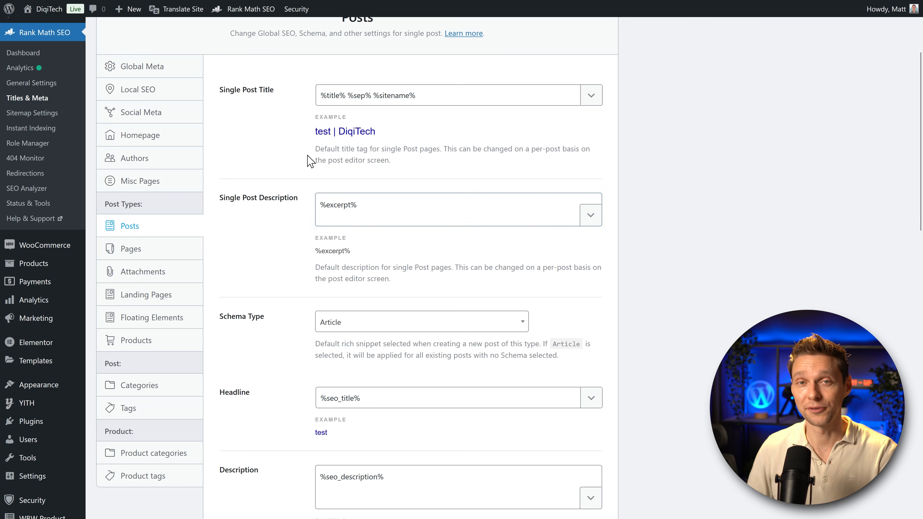
scroll(251, 89, "up", 2)
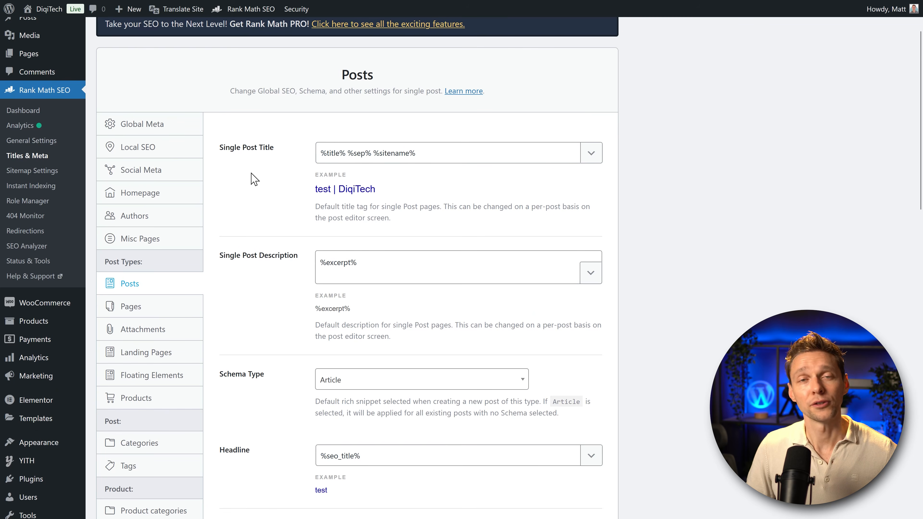
left_click(147, 305)
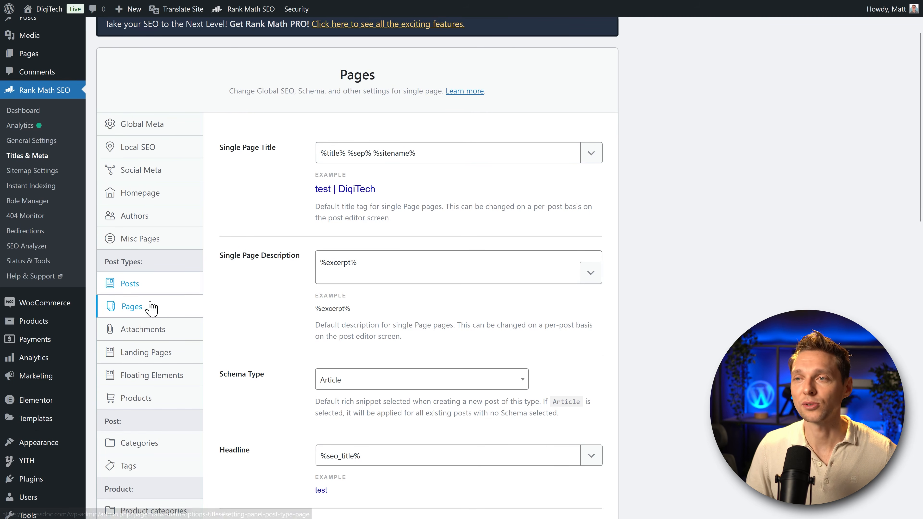
left_click(138, 397)
left_click(129, 289)
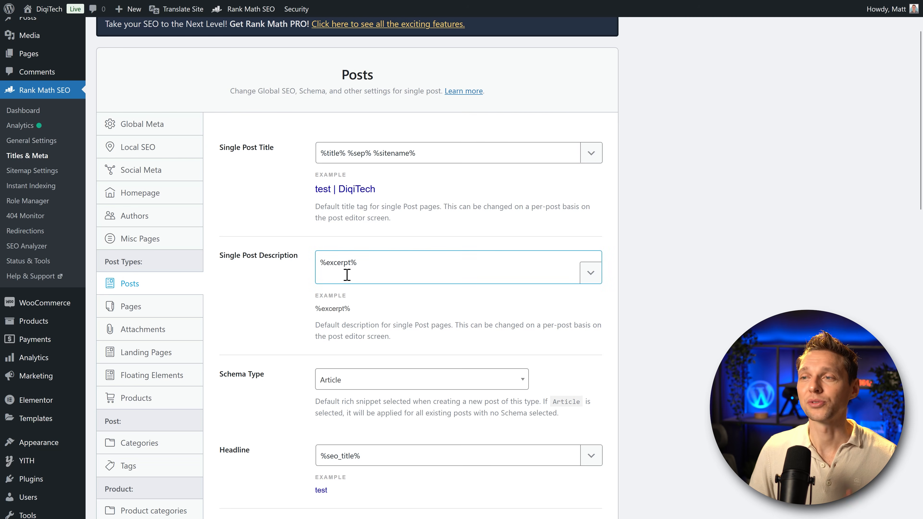
- Review the single post description, Schema Type, Headline and Description fields for posts, including the variables available for the Description
middle_click(485, 298)
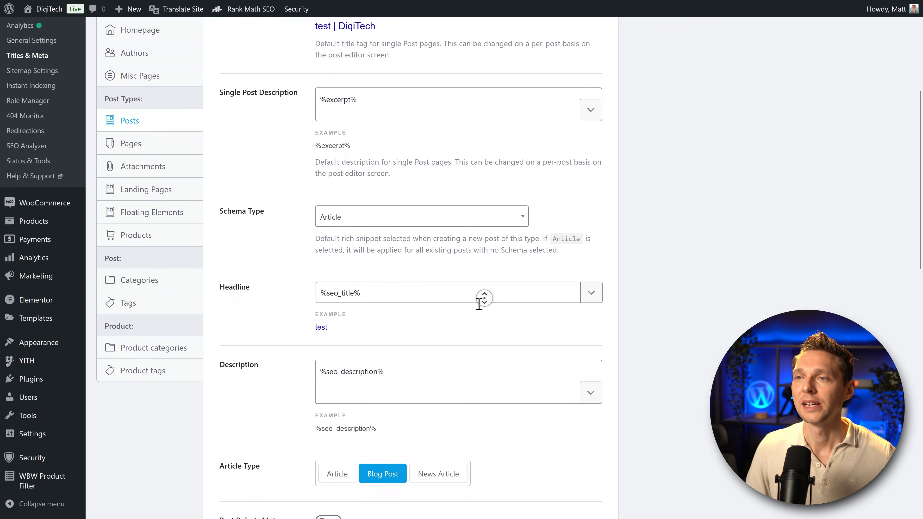
middle_click(479, 304)
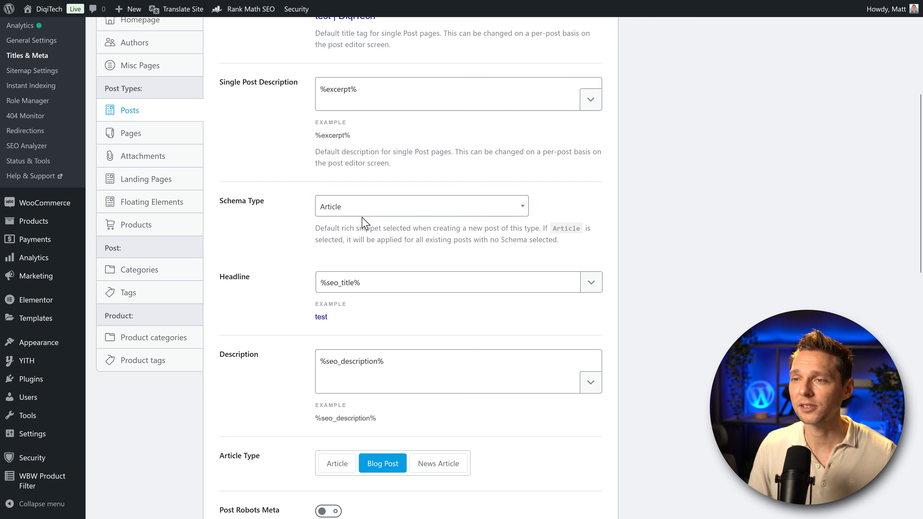
scroll(328, 254, "down", 1)
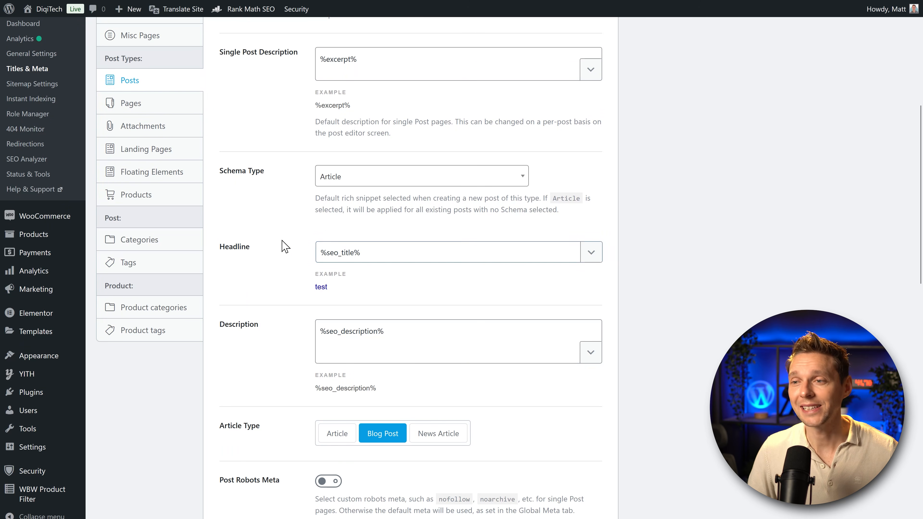
middle_click(295, 249)
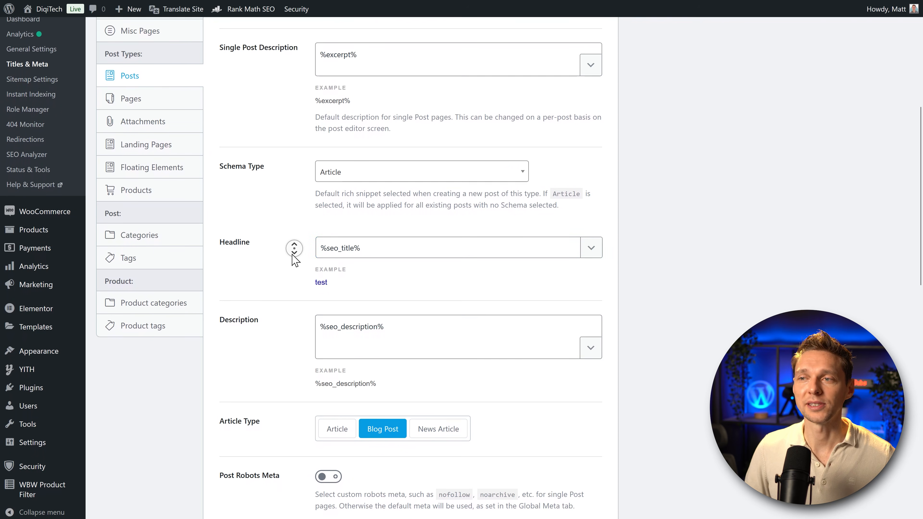
scroll(295, 254, "down", 3)
left_click(440, 211)
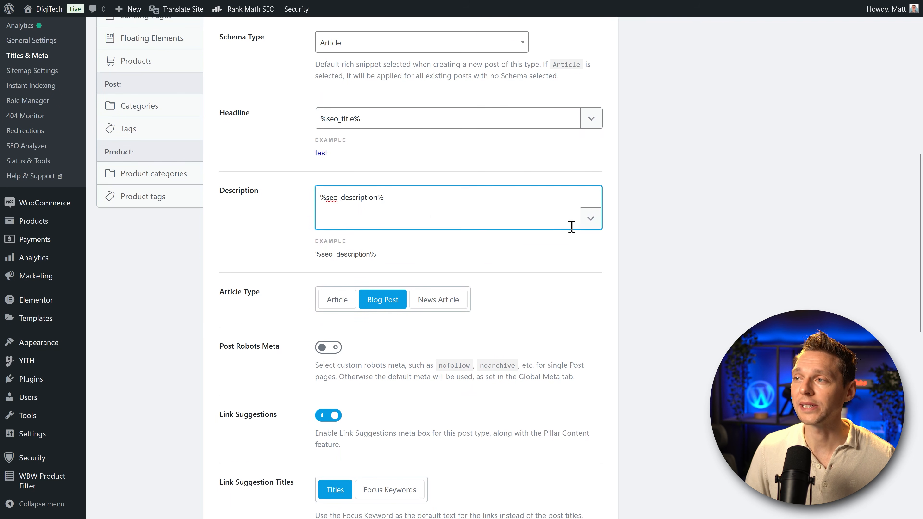
left_click(591, 220)
left_click(489, 199)
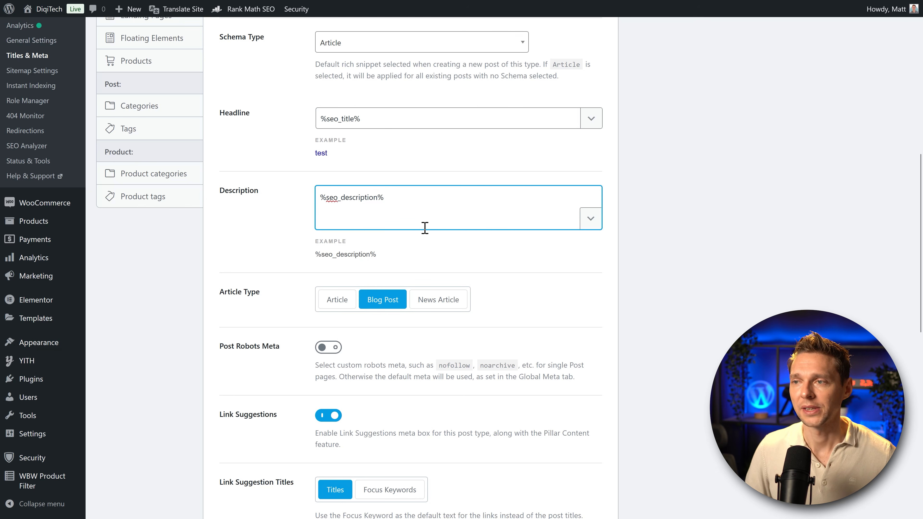
- Review the Article Type and the custom Post Robots Meta options, leaving Post Robots Meta turned off
middle_click(267, 253)
scroll(269, 260, "down", 1)
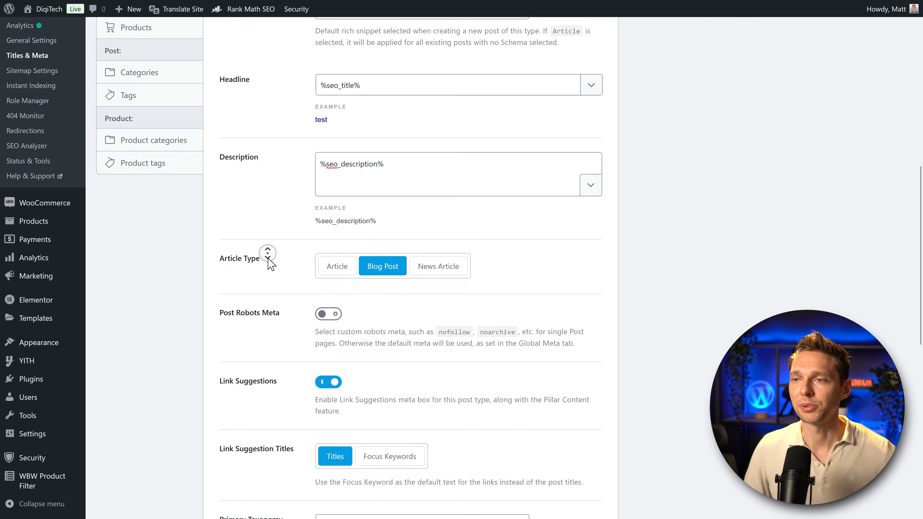
scroll(269, 261, "down", 4)
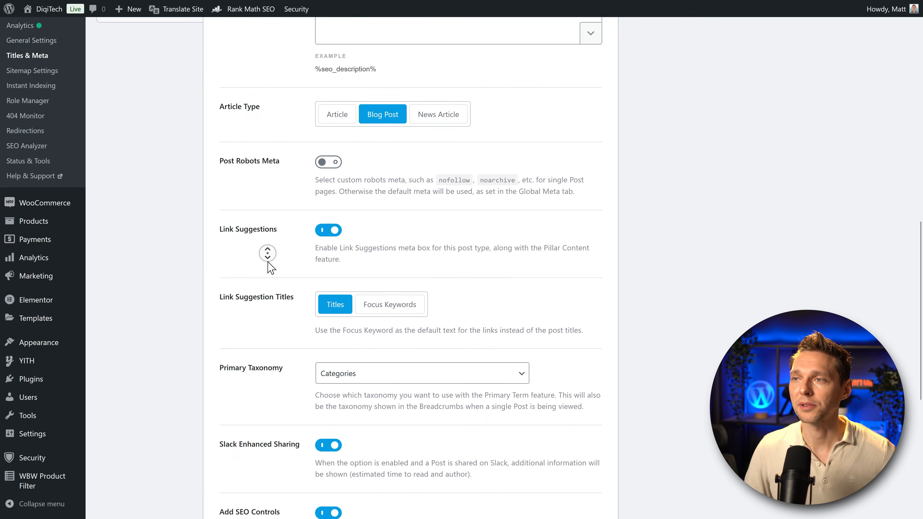
scroll(270, 268, "down", 1)
left_click(339, 119)
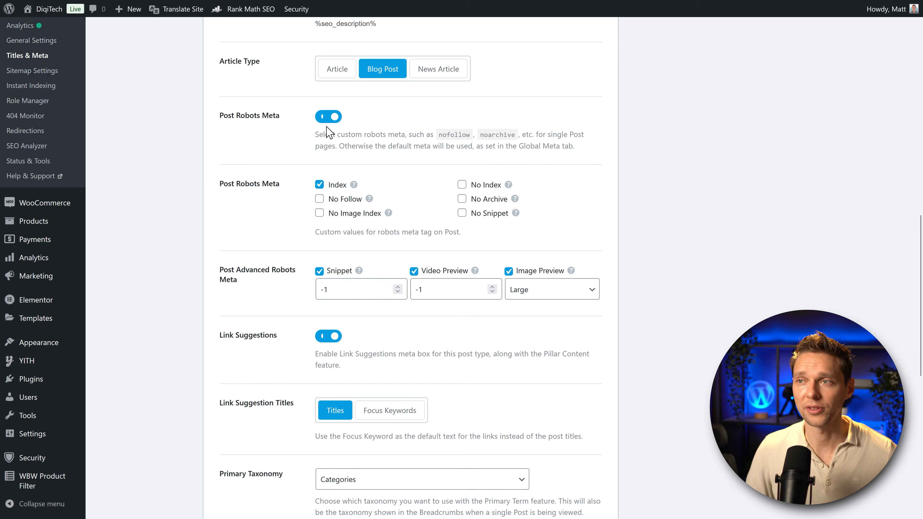
left_click(328, 117)
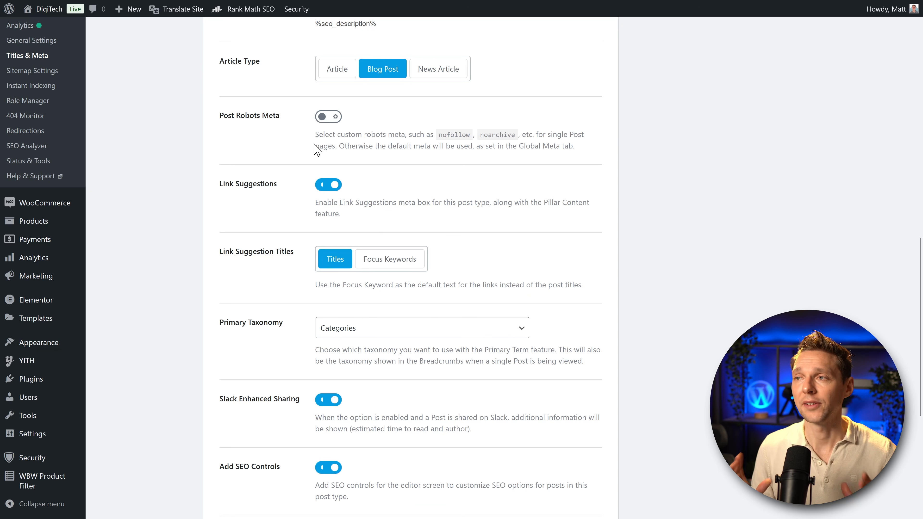
- Review the link suggestion settings and the Primary Taxonomy choices for posts, keeping Categories selected
middle_click(373, 222)
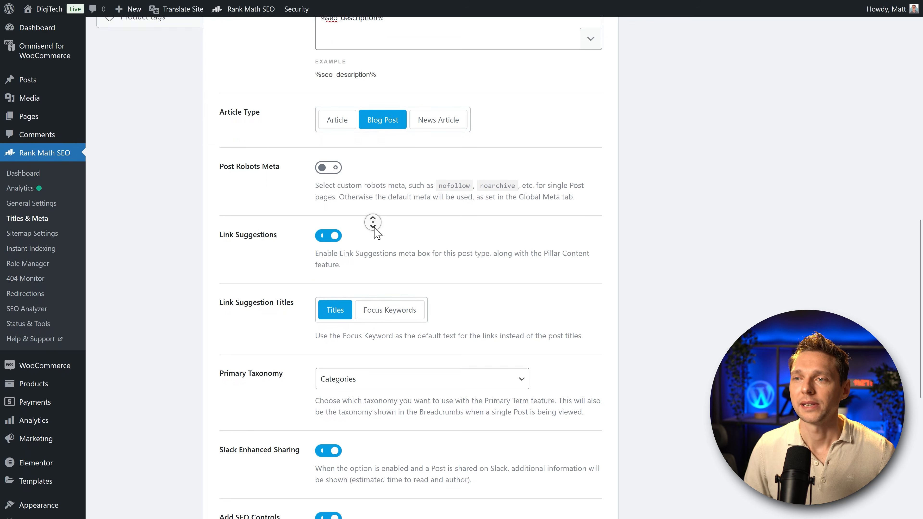
scroll(372, 222, "up", 1)
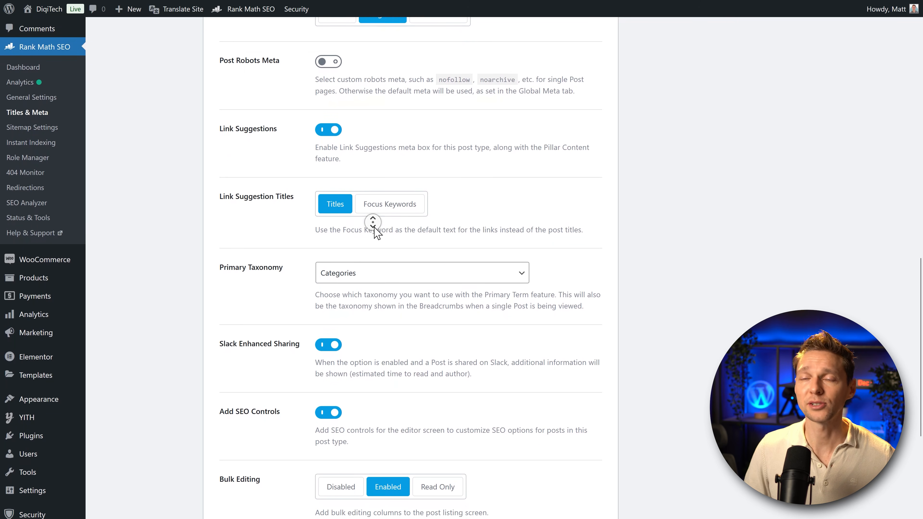
left_click(377, 232)
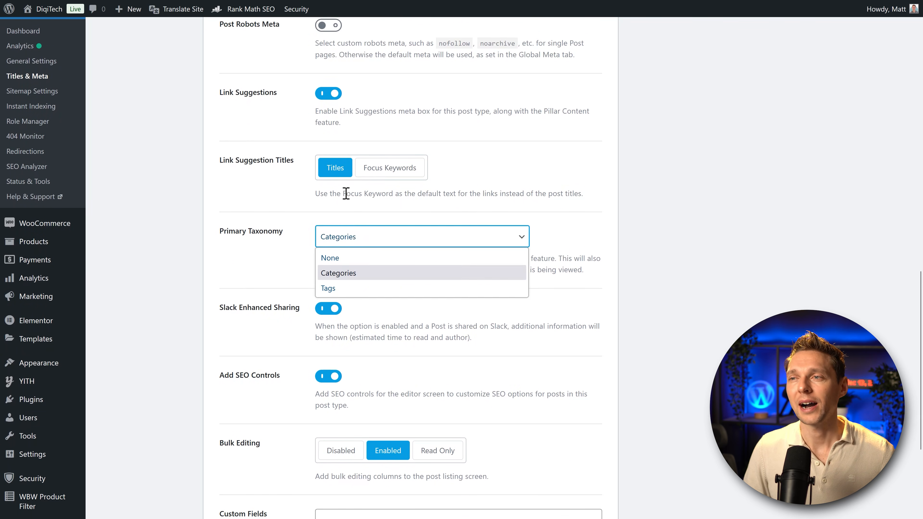
left_click(340, 187)
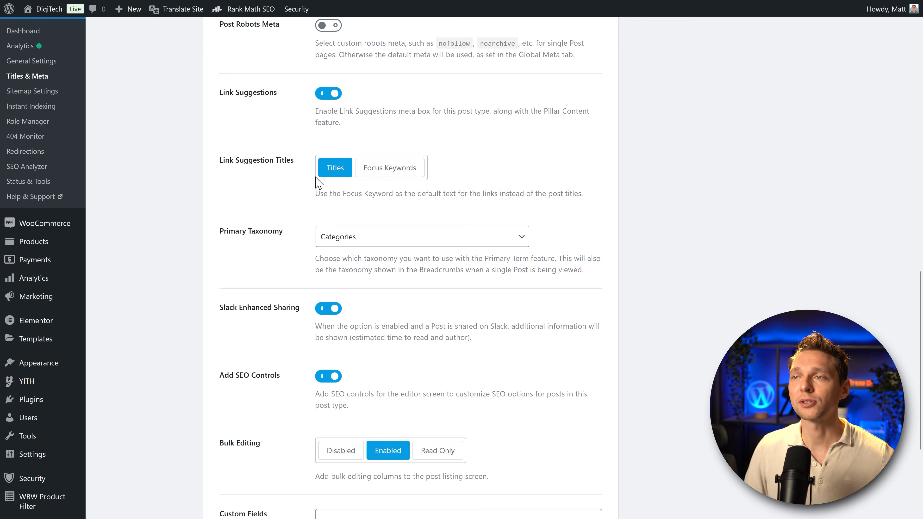
- Switch Link Suggestion Titles for posts to Focus Keywords, and restore Titles
left_click(380, 170)
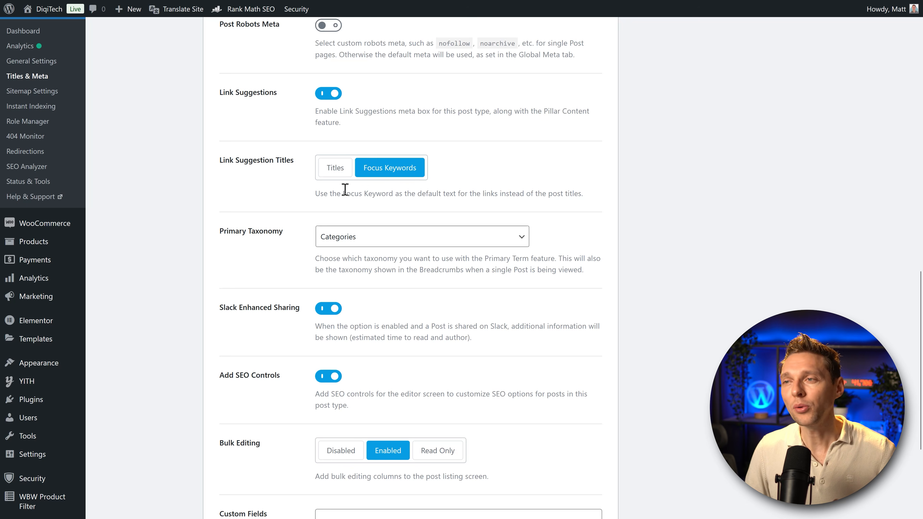
left_click(331, 170)
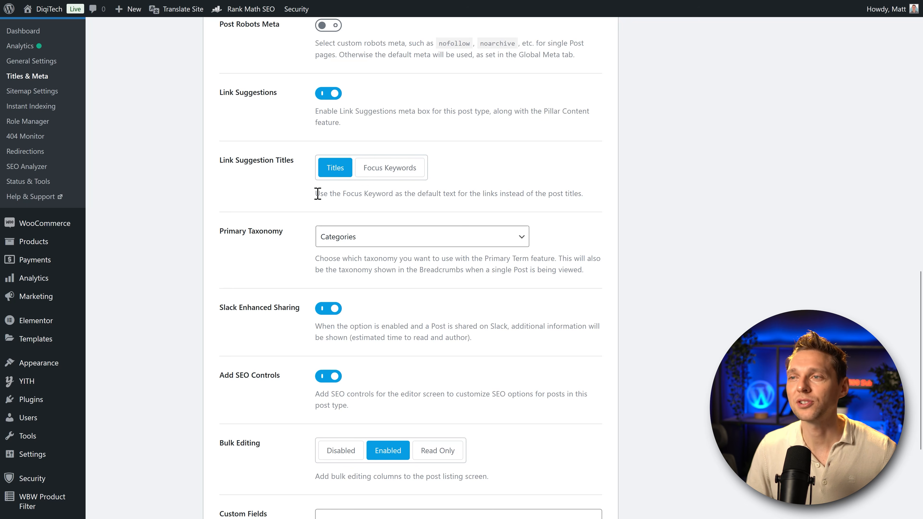
- Review the Primary Taxonomy choices for posts, keeping Categories, and examine the sharing, SEO controls, bulk editing and custom fields settings
middle_click(303, 196)
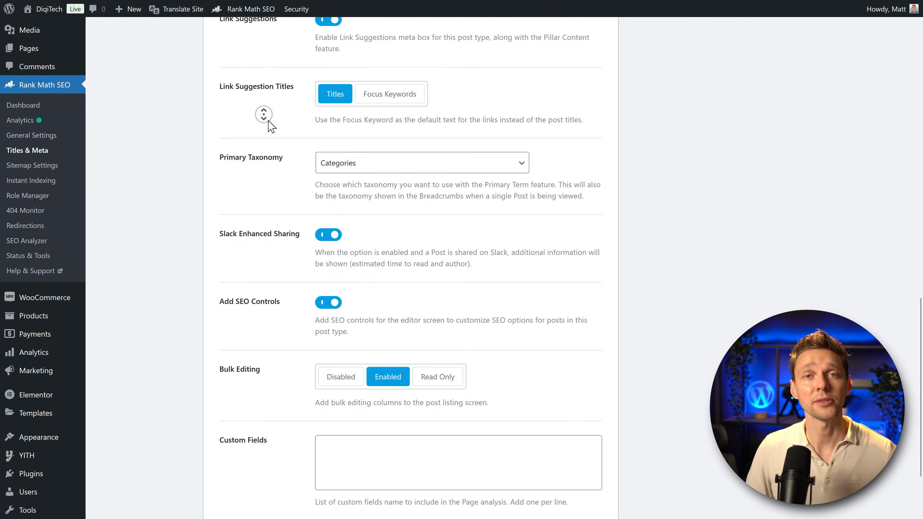
middle_click(269, 125)
left_click(370, 141)
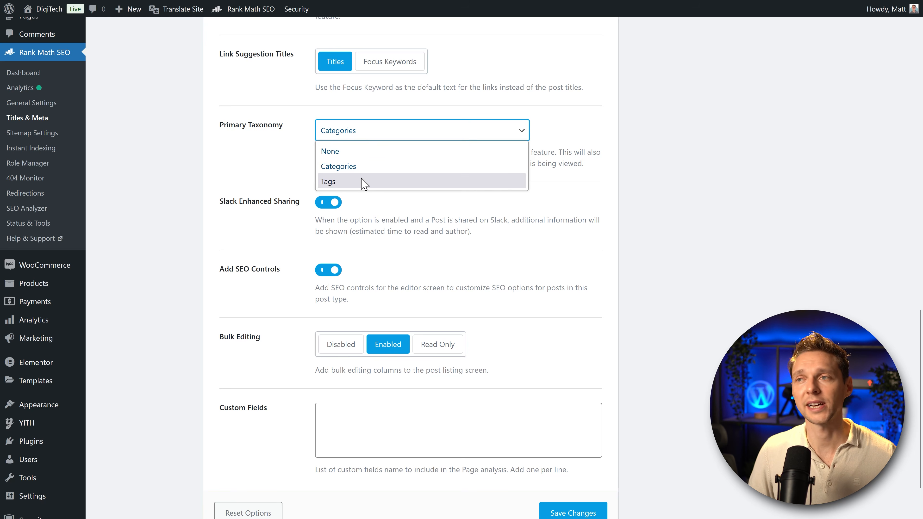
left_click(302, 169)
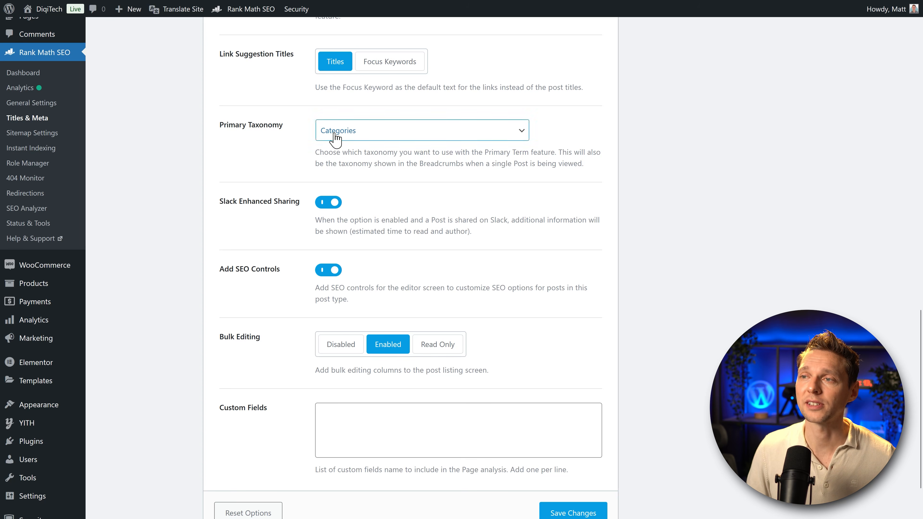
left_click(325, 132)
left_click(339, 166)
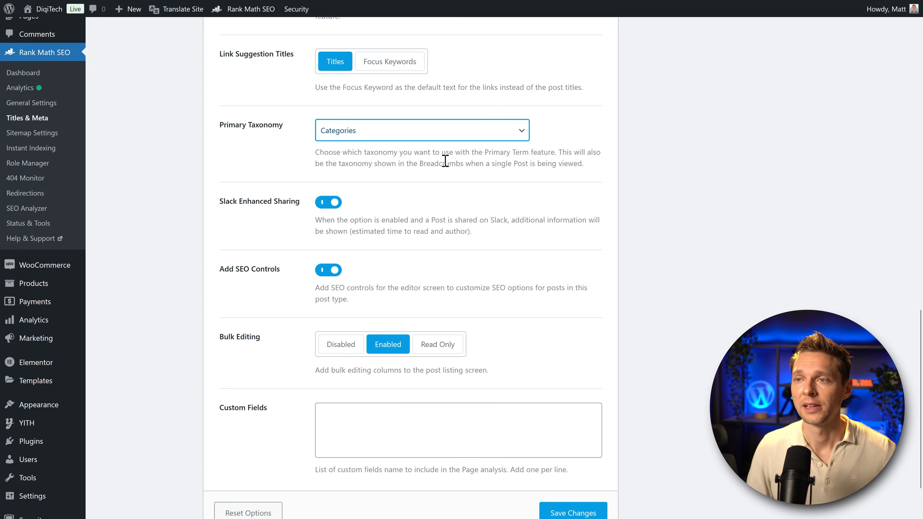
middle_click(444, 161)
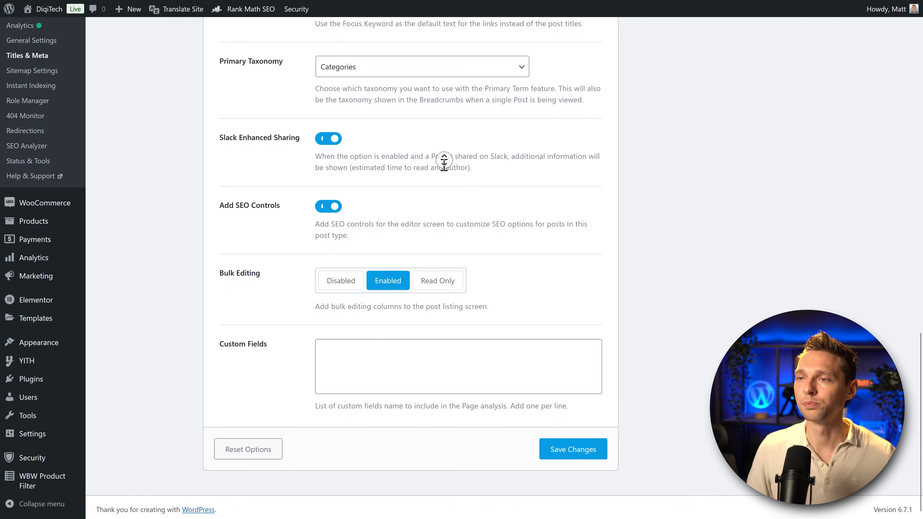
middle_click(444, 165)
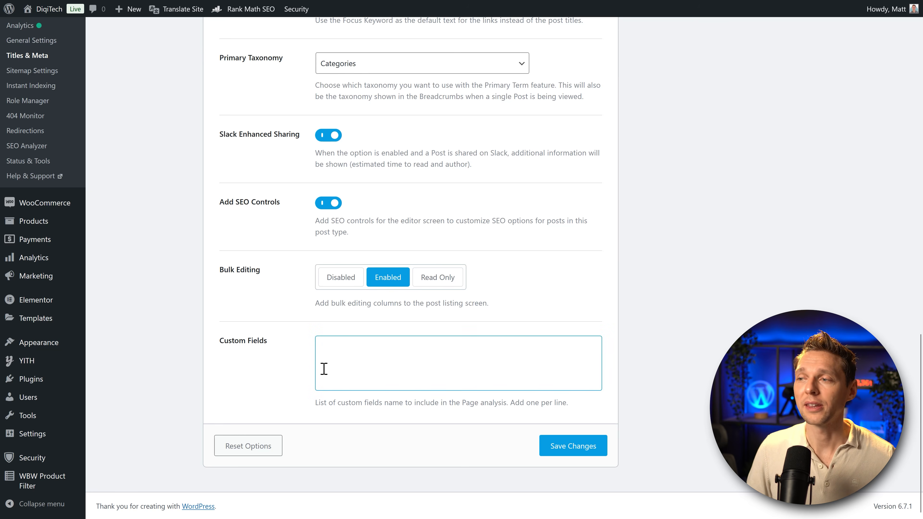
middle_click(298, 359)
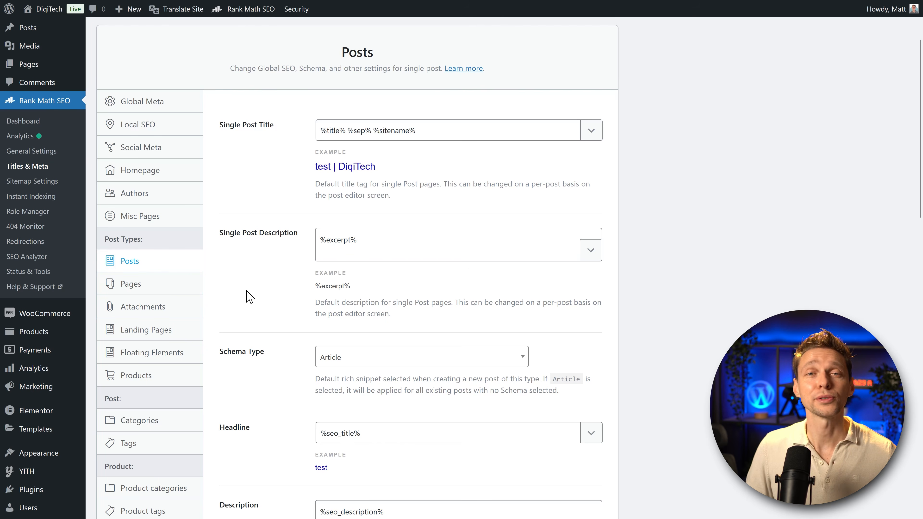
- Look through the Pages, Attachments and Floating Elements settings, ending on the Products settings
left_click(141, 287)
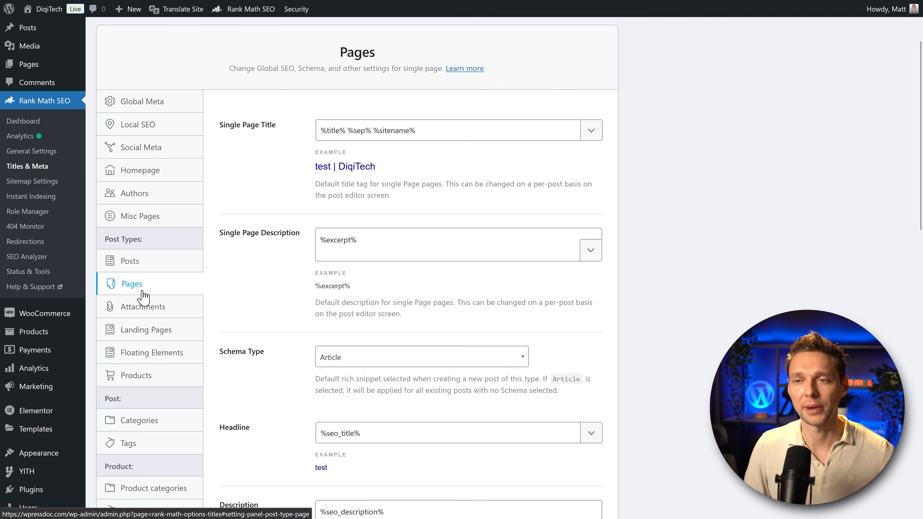
left_click(144, 307)
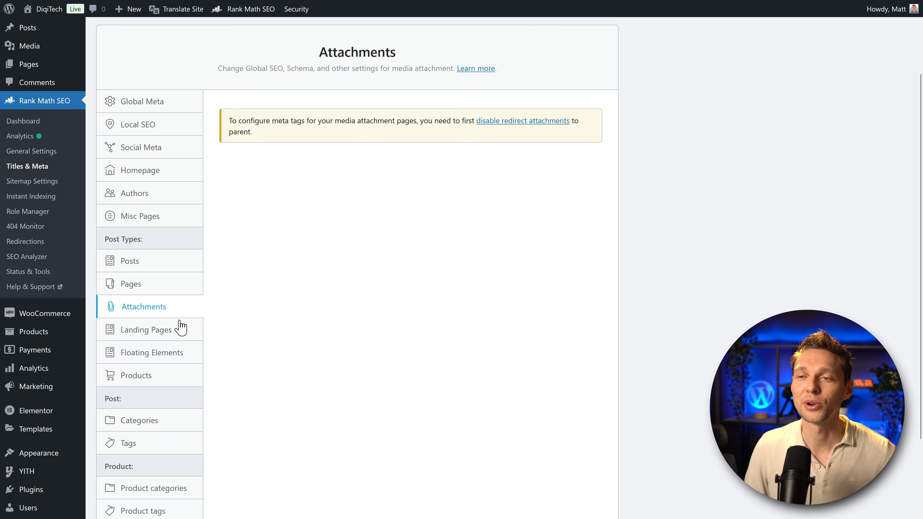
left_click(153, 338)
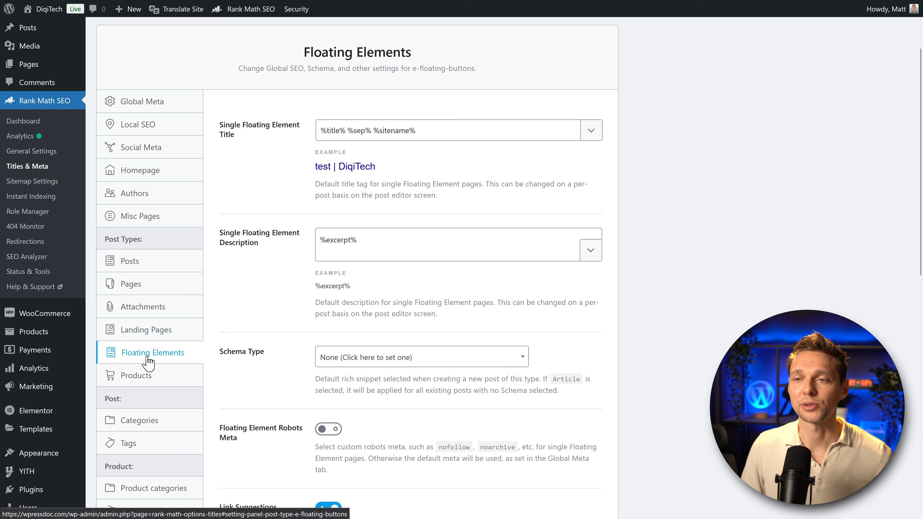
left_click(145, 376)
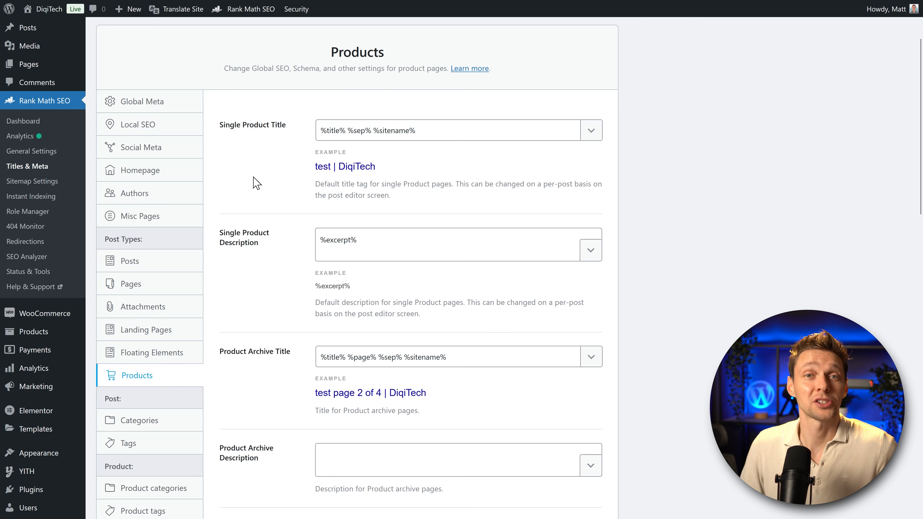
- Try adding "Buy" in front of the Single Product Title template, and remove it again
left_click(321, 131)
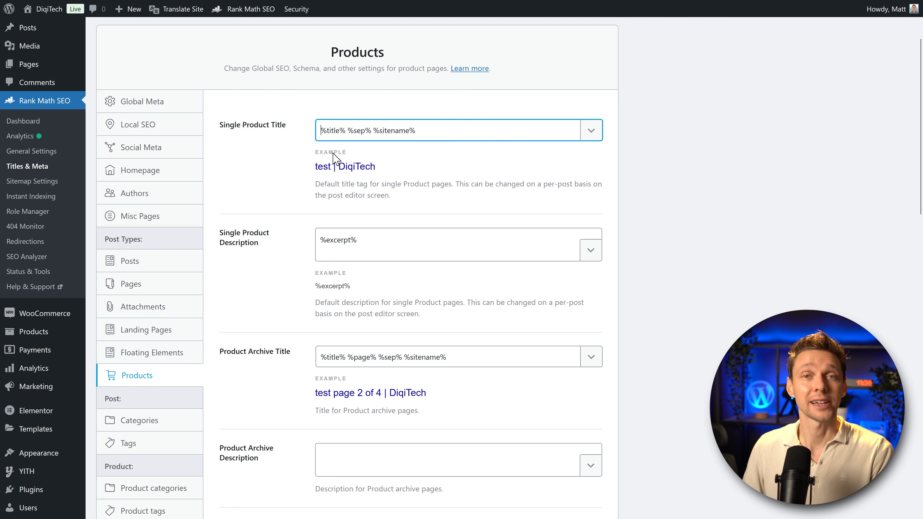
type("Buy")
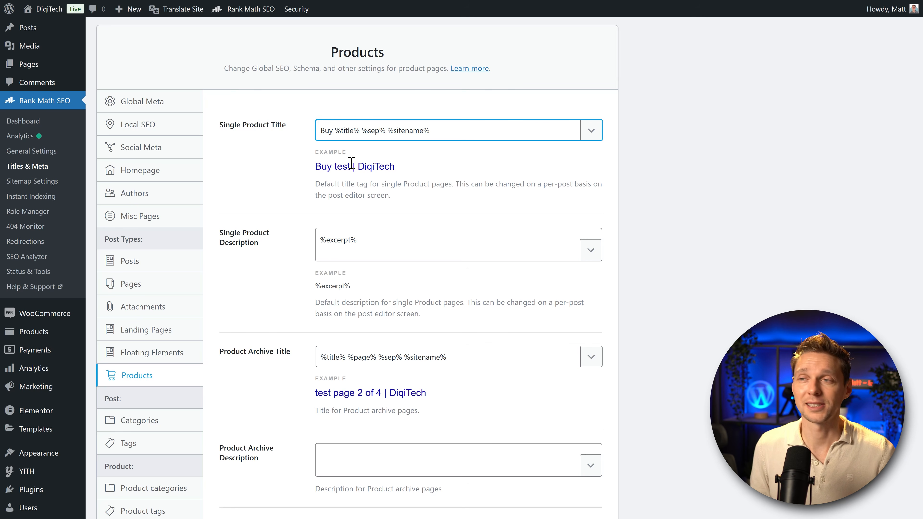
key("BackSpace")
key("BackSpace")
key("BackSpace")
key("BackSpace")
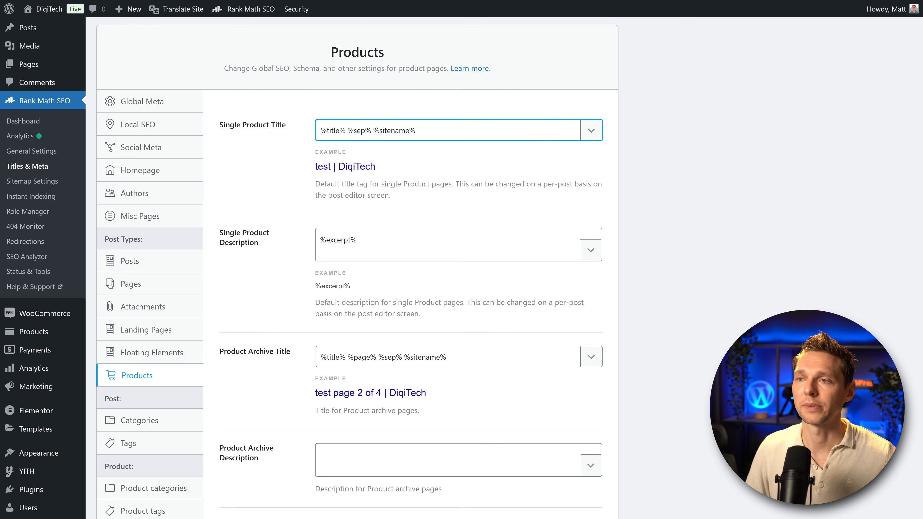
- Review the product title, description, archive and Schema Type settings, with a brief look at the post Categories settings
middle_click(284, 146)
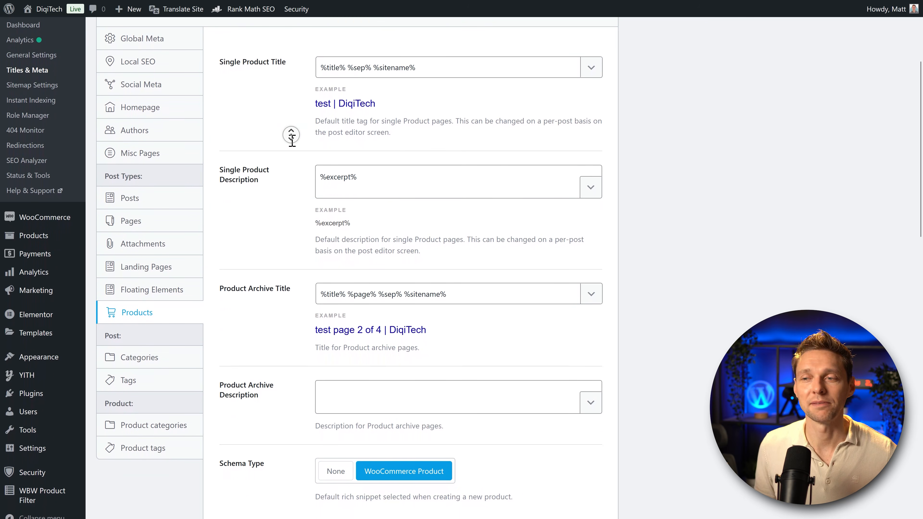
middle_click(294, 145)
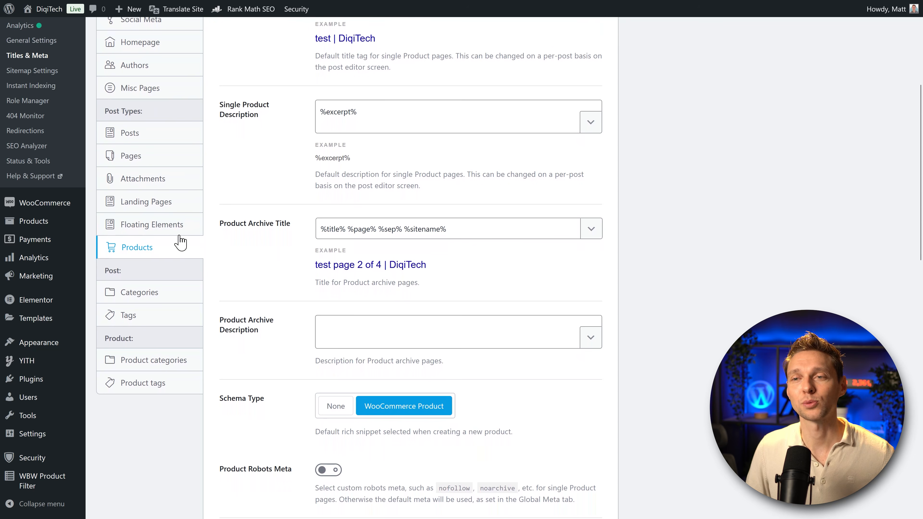
left_click(133, 293)
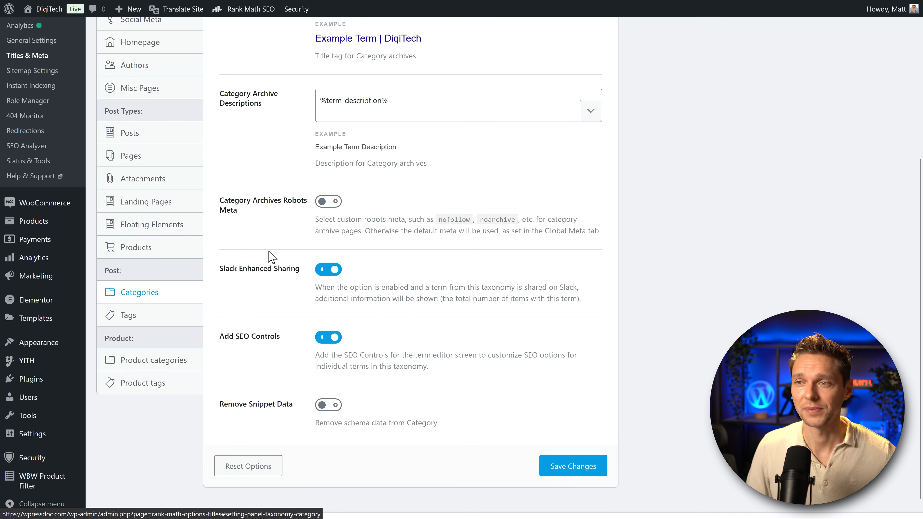
middle_click(277, 252)
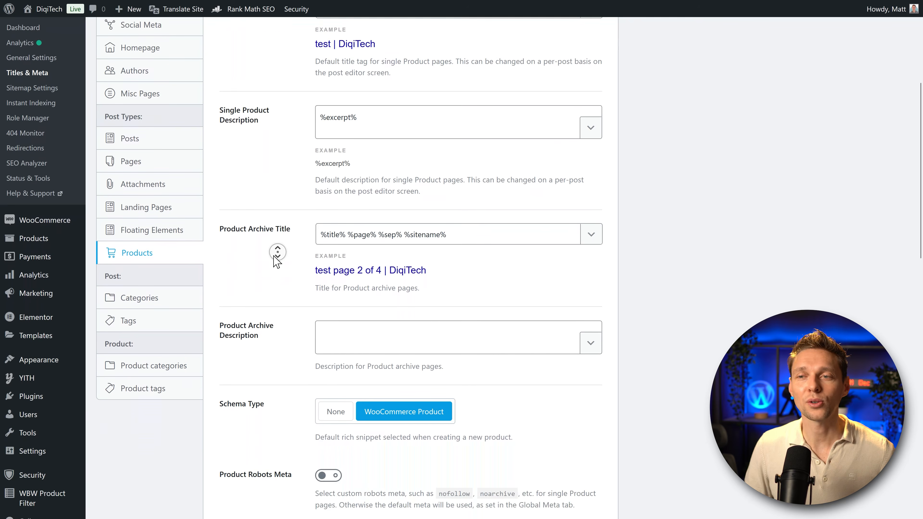
middle_click(268, 244)
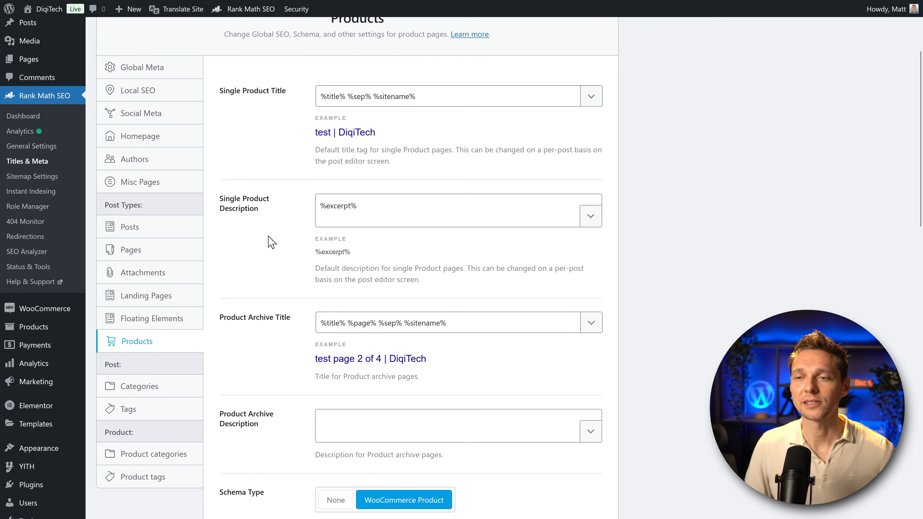
- Compare the post Categories and Tags settings, ending on the category archive title and description templates
left_click(139, 386)
left_click(139, 409)
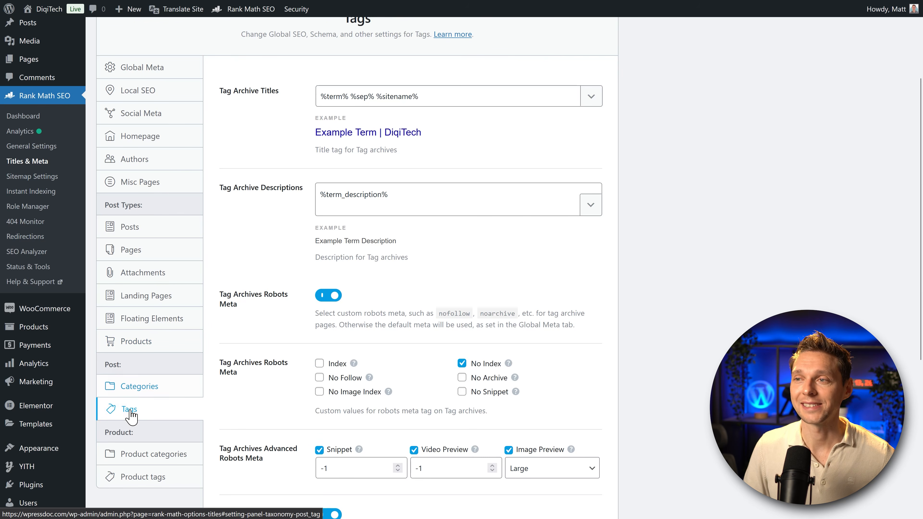
left_click(140, 389)
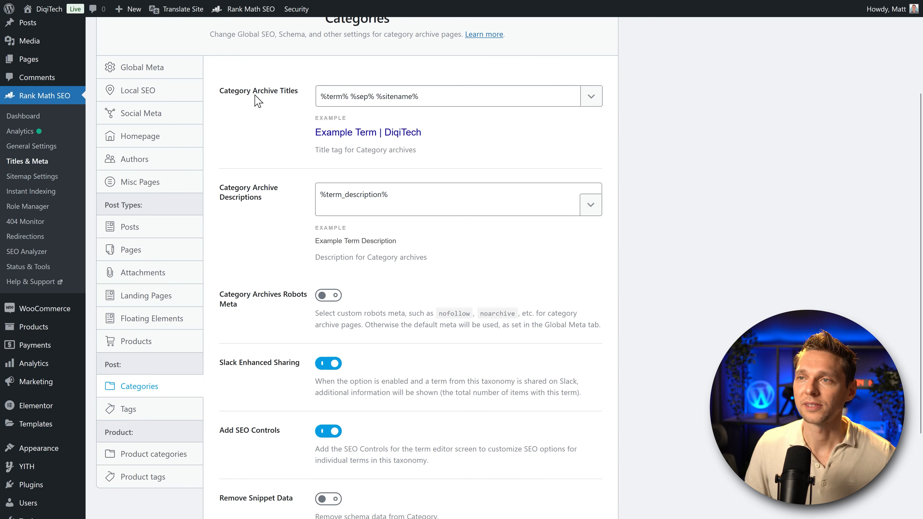
scroll(257, 167, "up", 2)
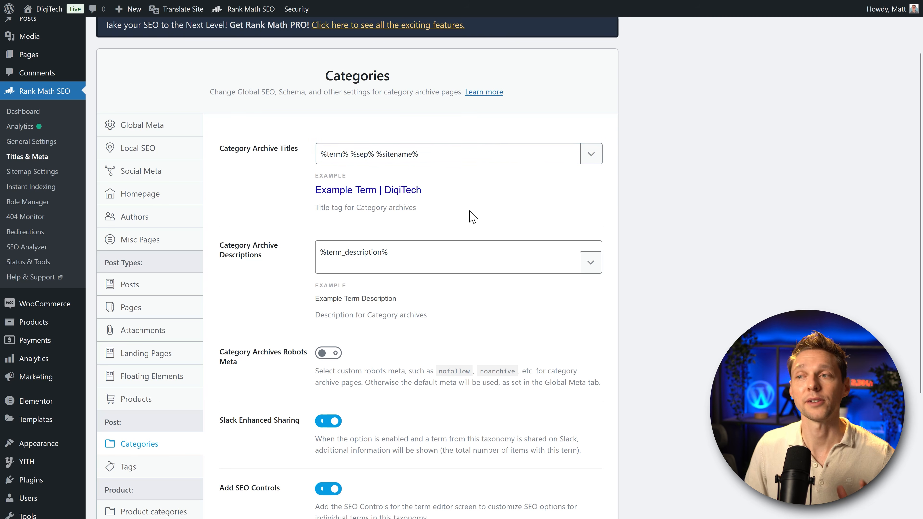
middle_click(269, 231)
scroll(269, 231, "down", 1)
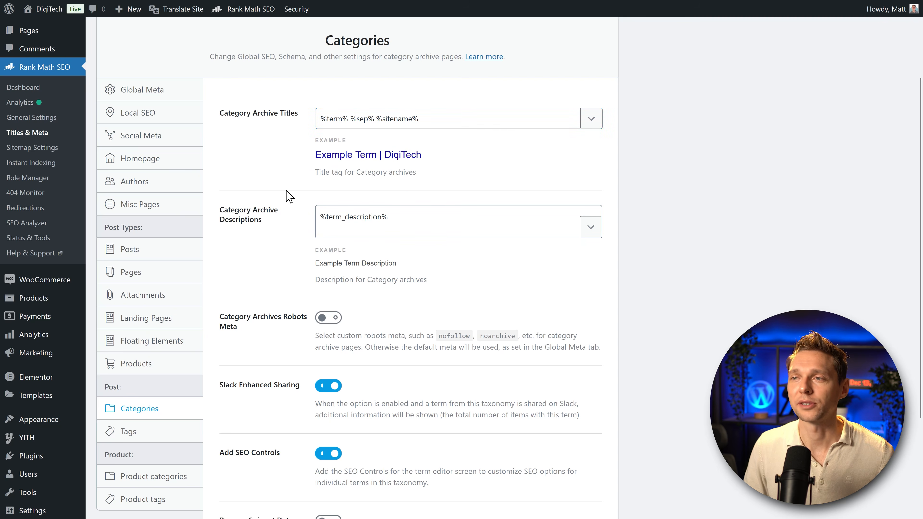
- Open the Blog post category for editing and view its title, permalink and description in the Rank Math snippet editor
middle_click(290, 223)
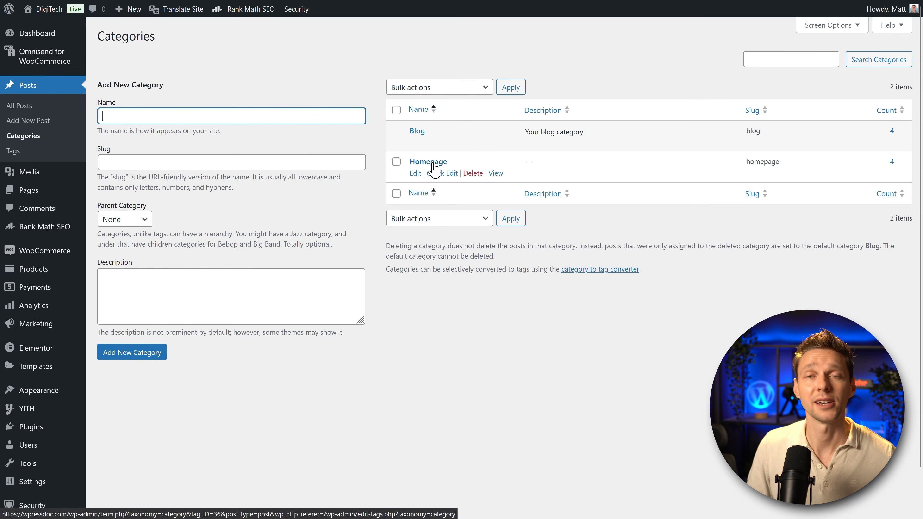
left_click(417, 143)
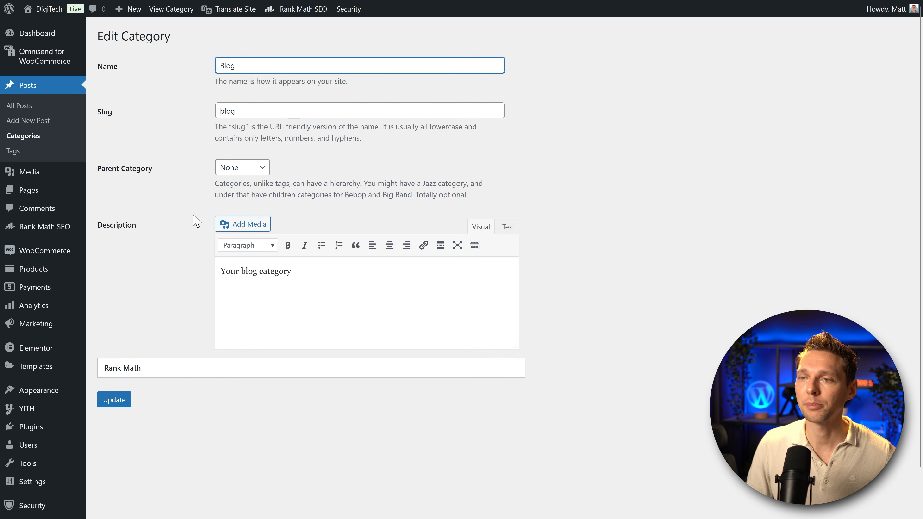
middle_click(182, 292)
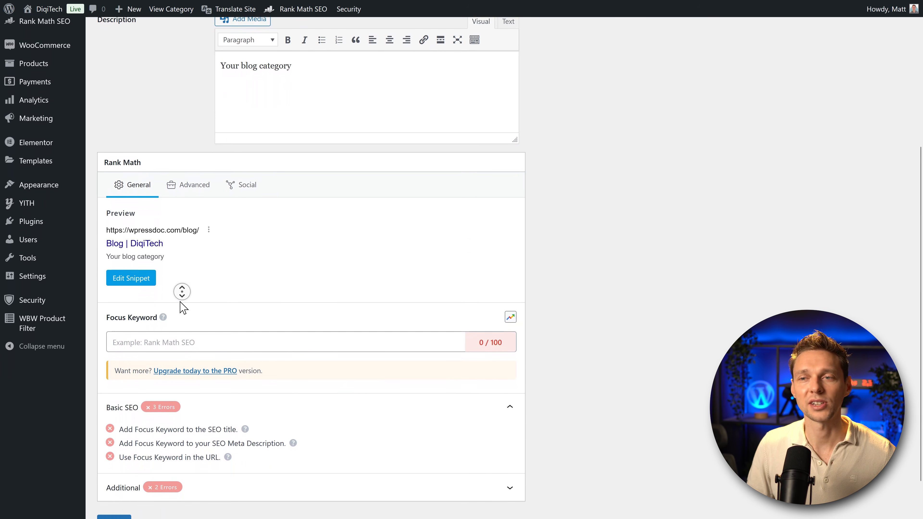
middle_click(182, 302)
left_click(132, 235)
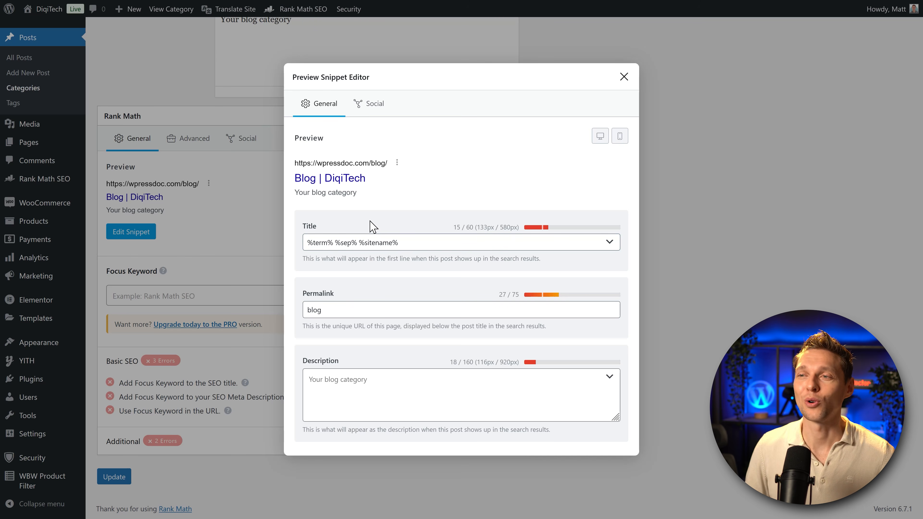
- Return to Titles & Meta and review the Tags archive title, description and robots meta settings
middle_click(278, 227)
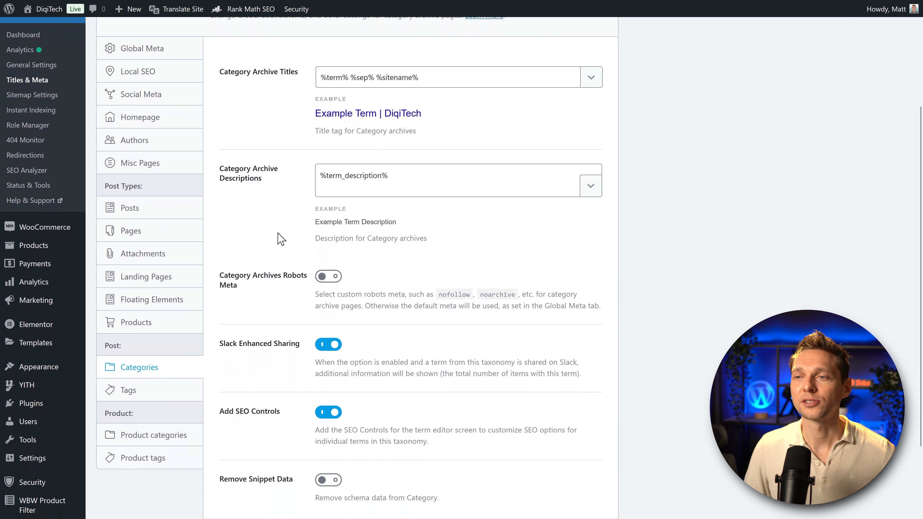
left_click(135, 393)
middle_click(250, 219)
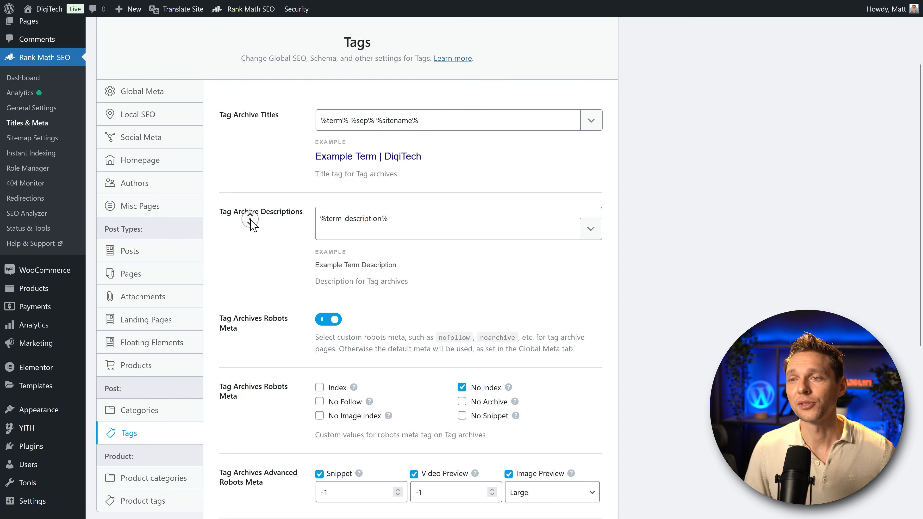
middle_click(251, 231)
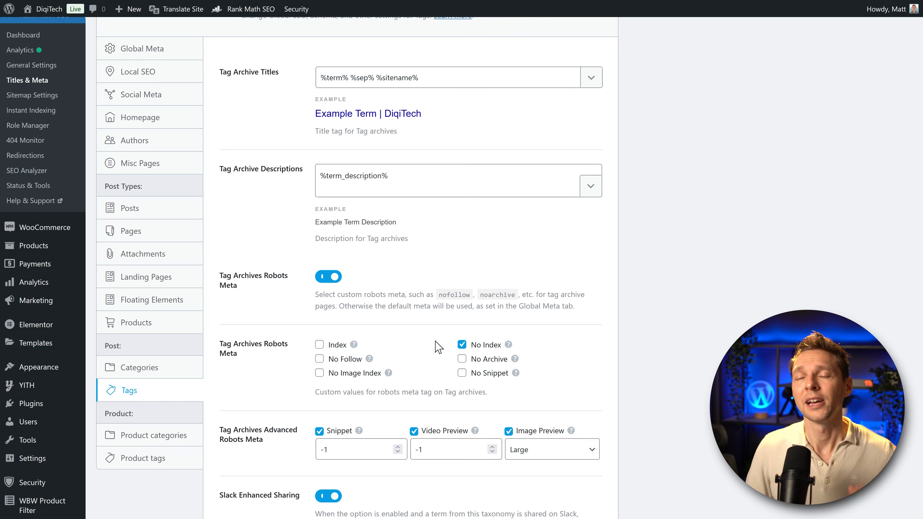
- Switch the Tag Archives Robots Meta to Index, and restore No Index
left_click(319, 345)
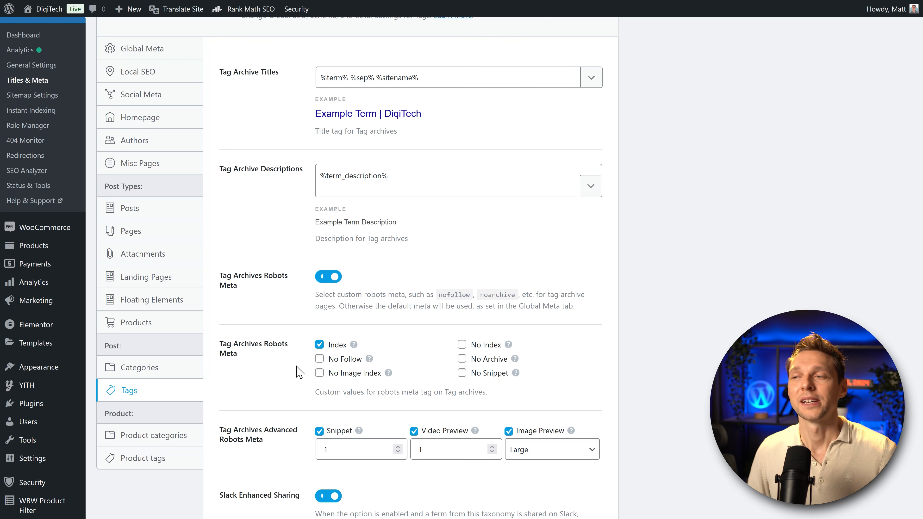
left_click(462, 345)
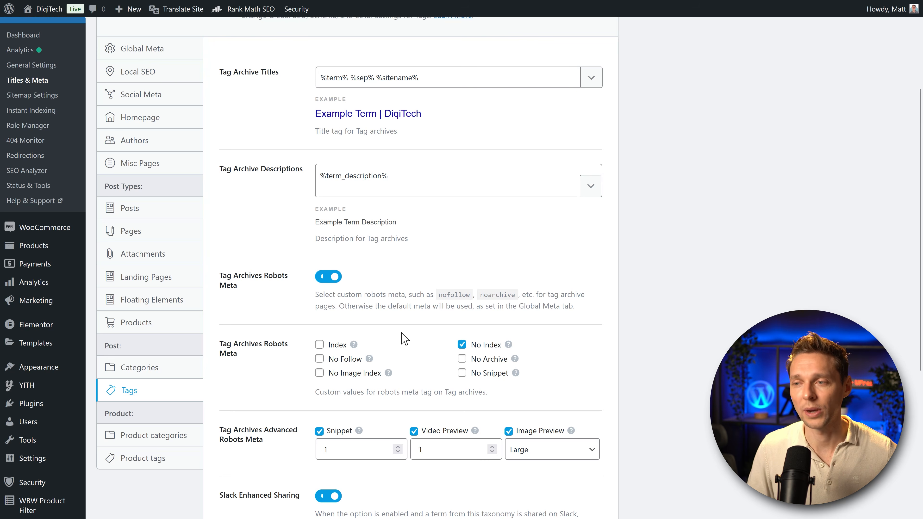
middle_click(408, 323)
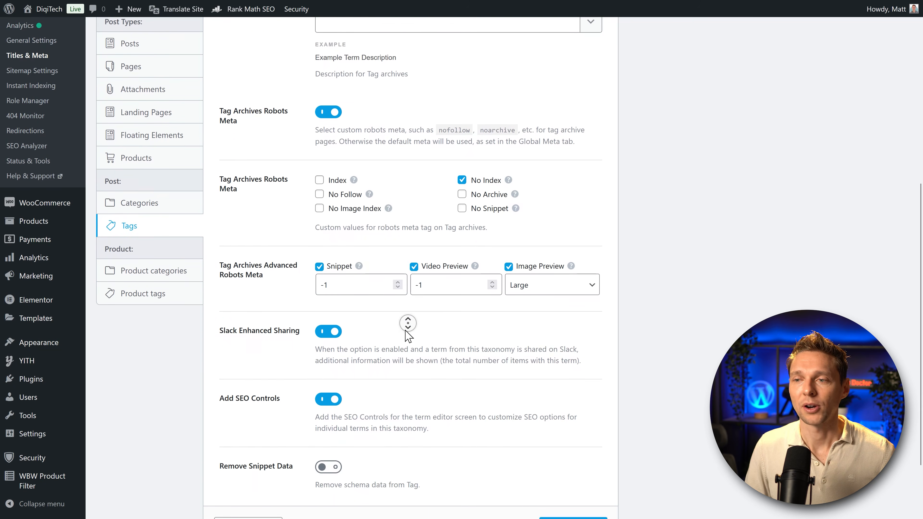
- Review the Product tags and Product categories archive settings in Titles & Meta, and save the changes
middle_click(406, 330)
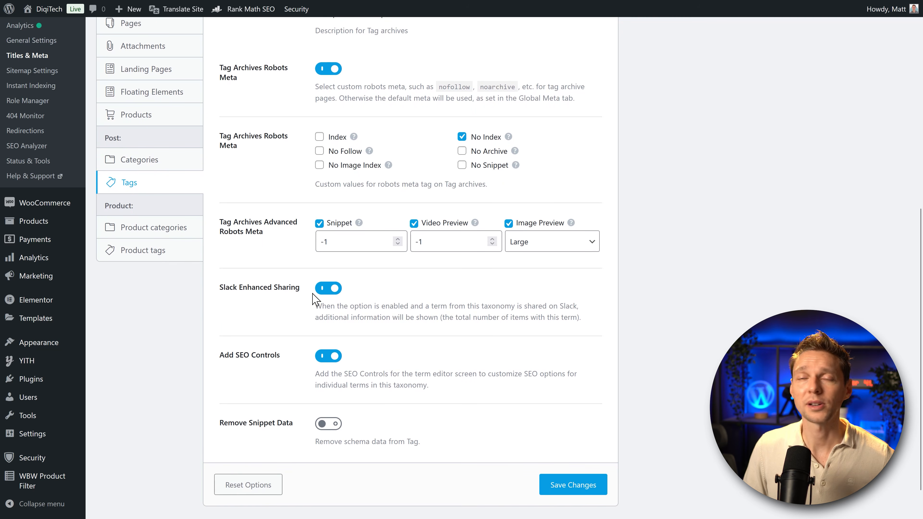
left_click(145, 235)
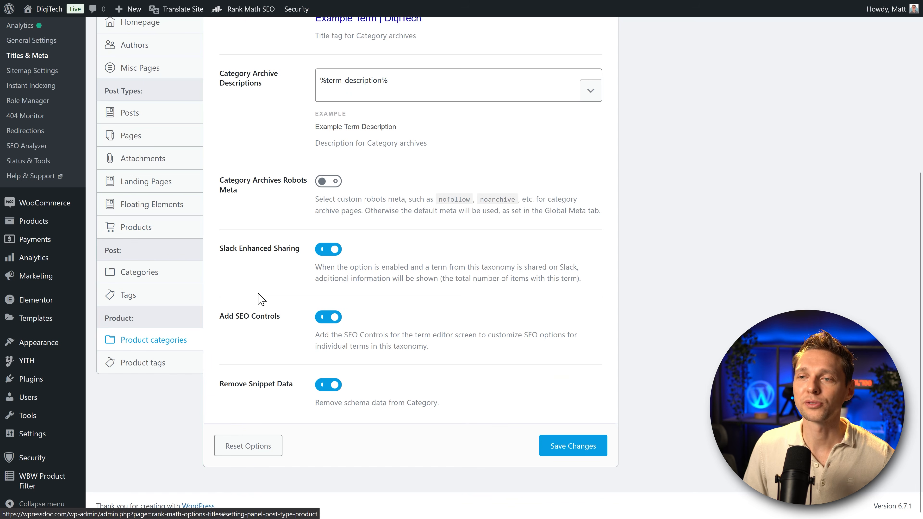
left_click(145, 362)
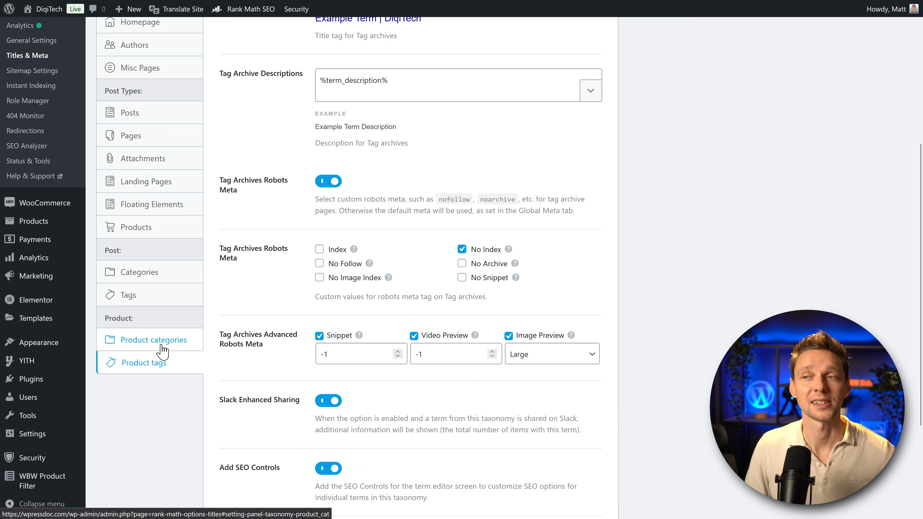
left_click(163, 350)
middle_click(244, 283)
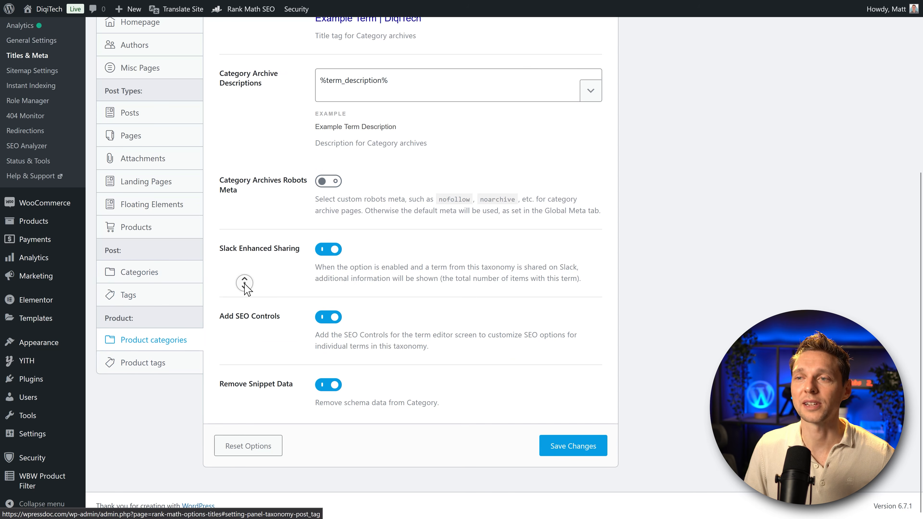
middle_click(246, 272)
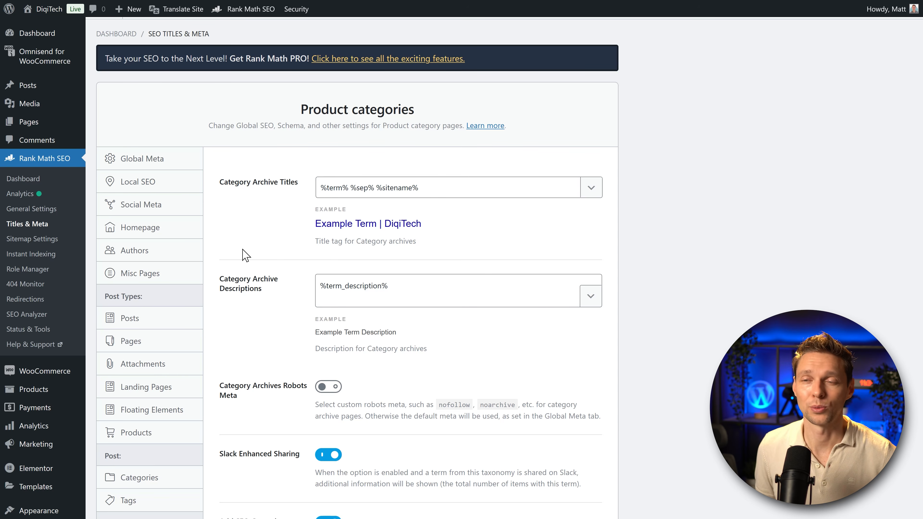
scroll(244, 255, "up", 2)
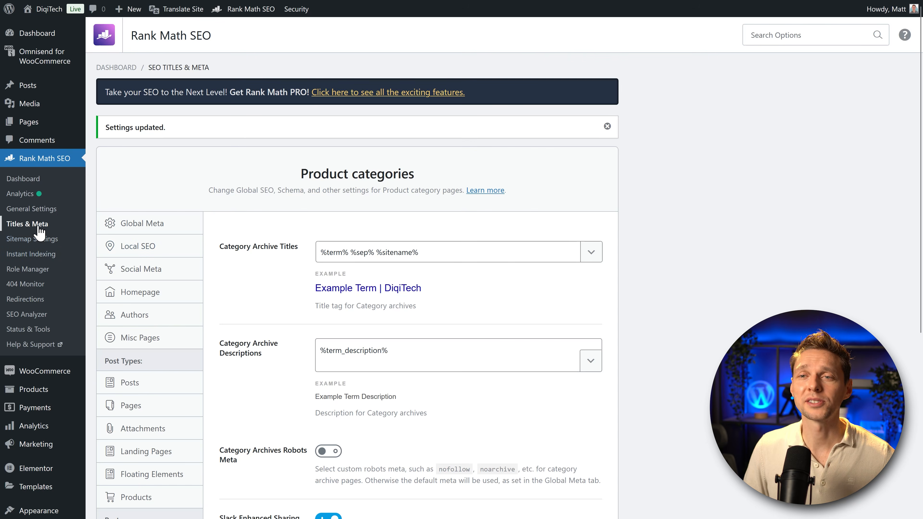
- Open the XML sitemap index from Sitemap Settings and view the URLs in the page sitemap
left_click(43, 242)
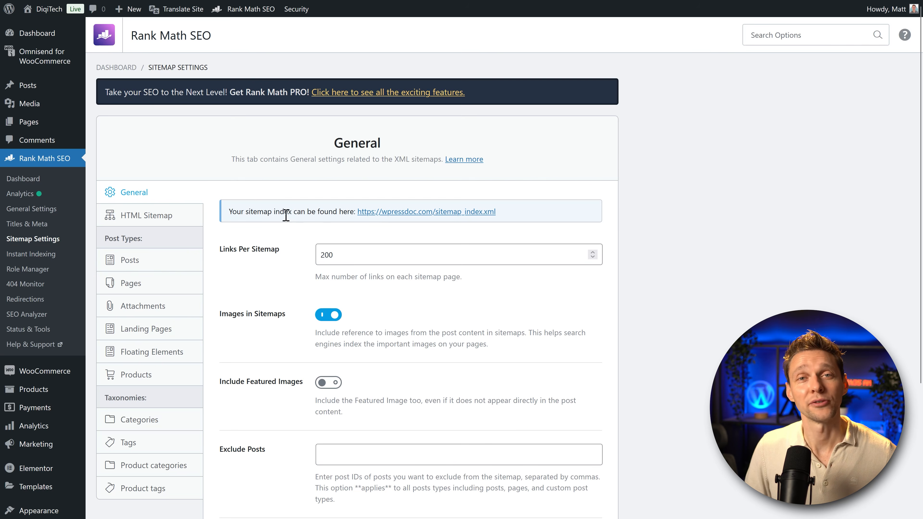
left_click(391, 213)
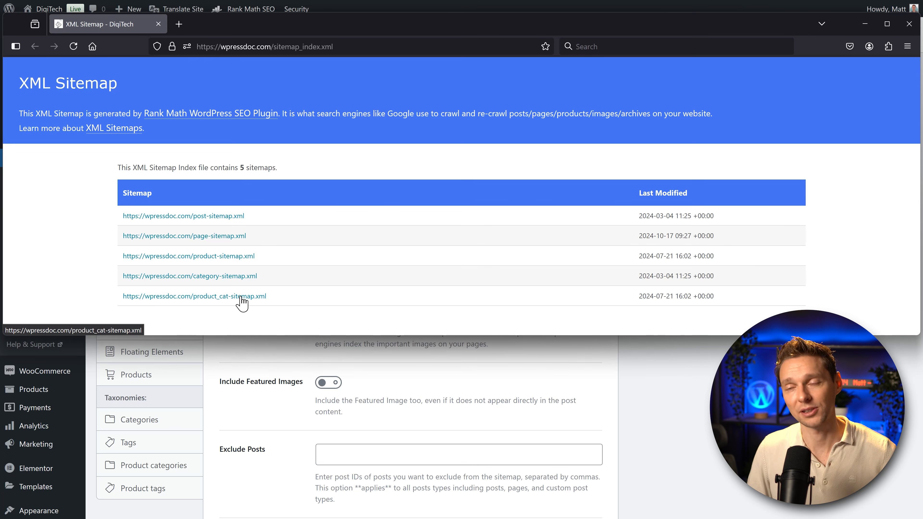
left_click(224, 236)
middle_click(598, 154)
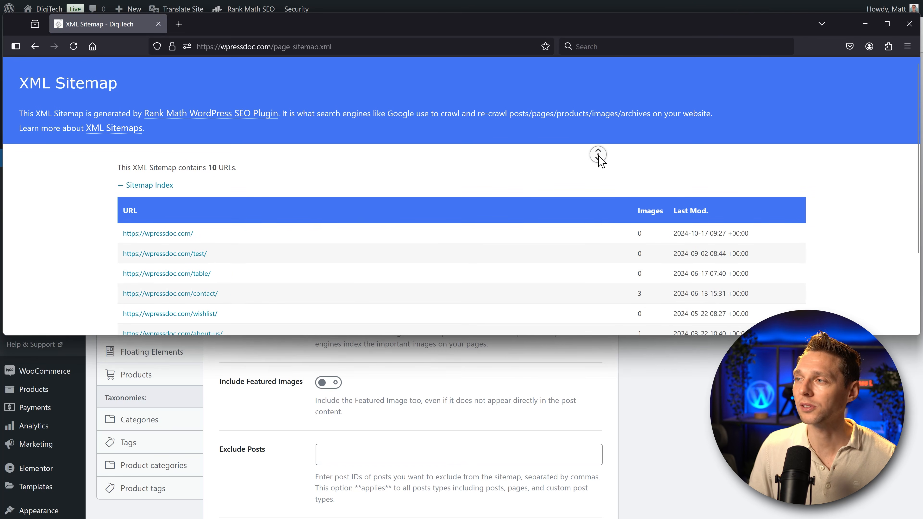
- Look through the page sitemap's URLs, return to the sitemap index, and close the sitemap window
middle_click(601, 163)
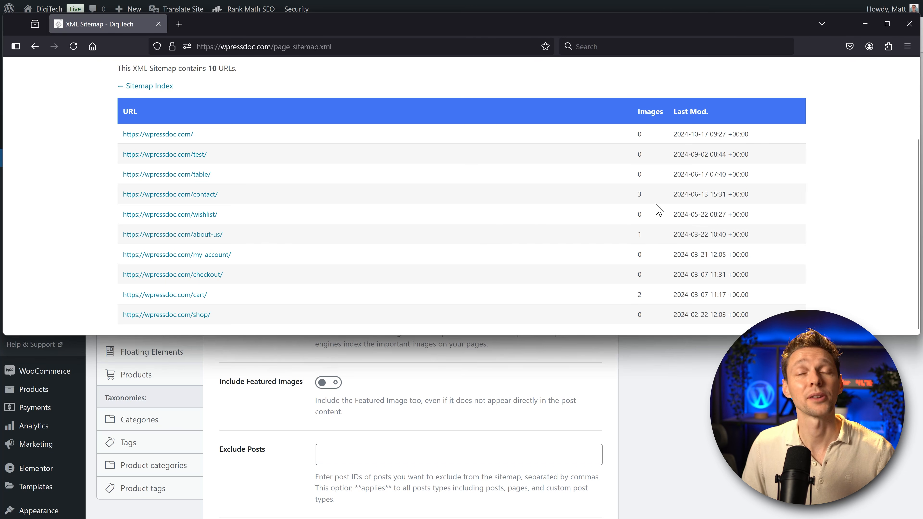
middle_click(188, 155)
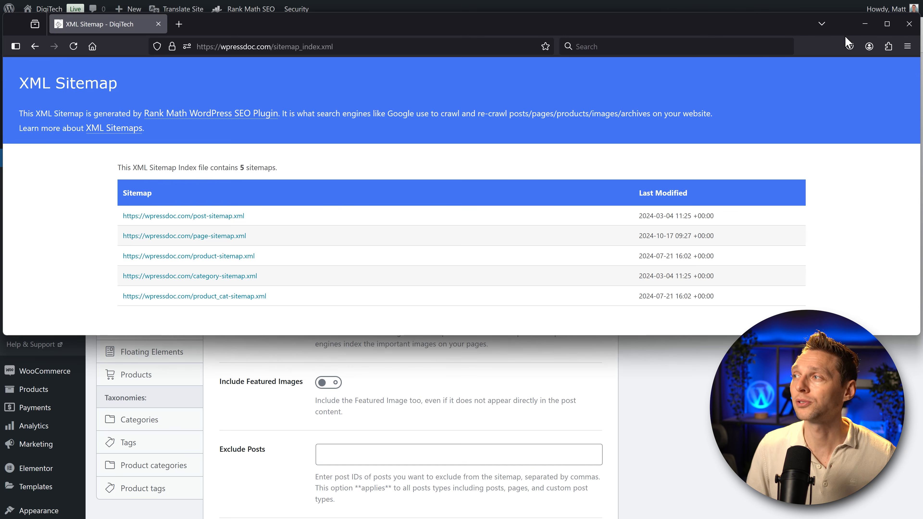
left_click(910, 24)
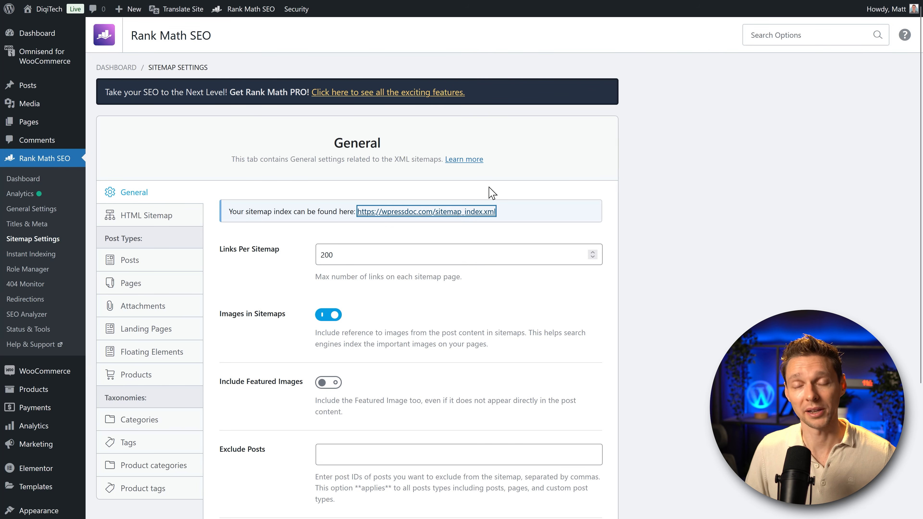
- Try including featured images in the general sitemap settings, and look over the fields for excluding posts and terms
middle_click(568, 200)
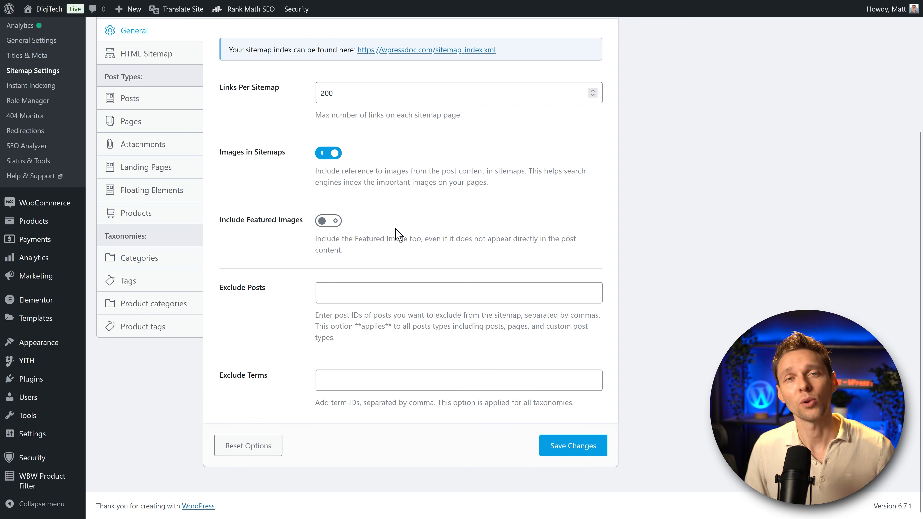
left_click(331, 220)
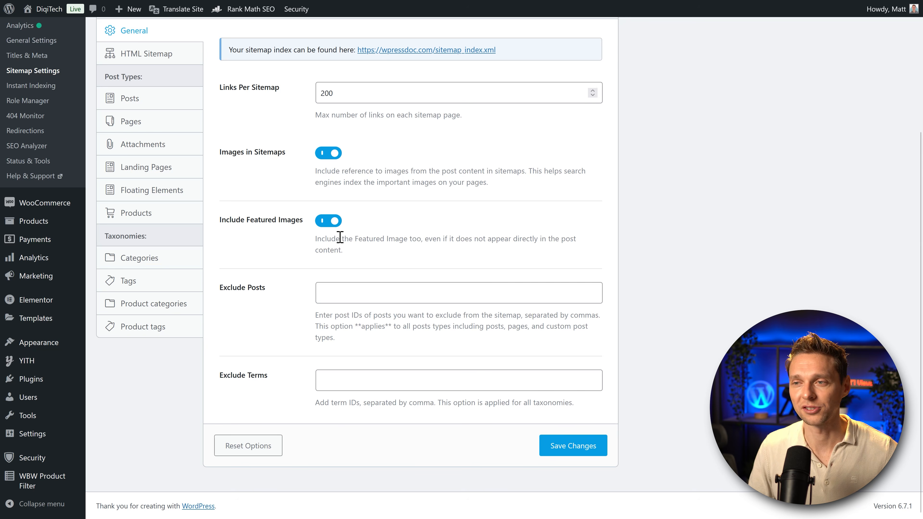
left_click(330, 227)
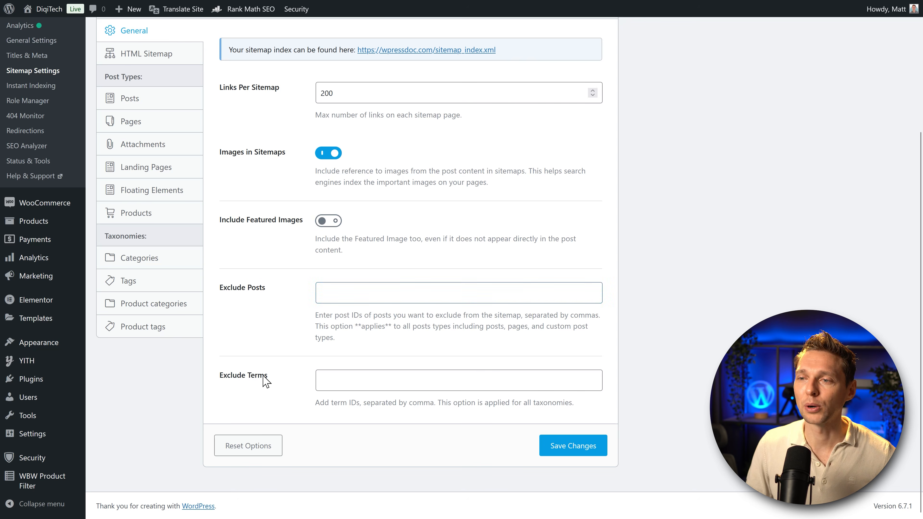
left_click(336, 386)
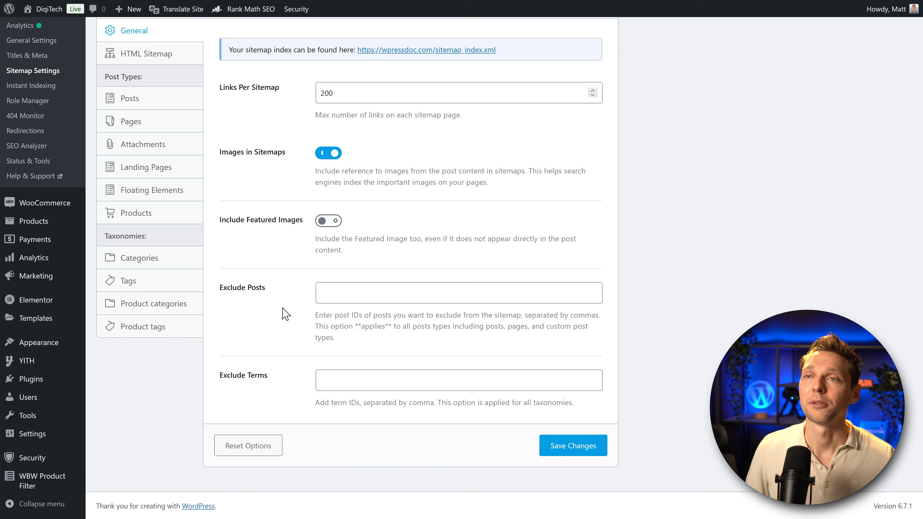
- Compare the Page and Shortcode display formats of the HTML sitemap, disable the HTML sitemap, and save the settings
scroll(284, 340, "up", 3)
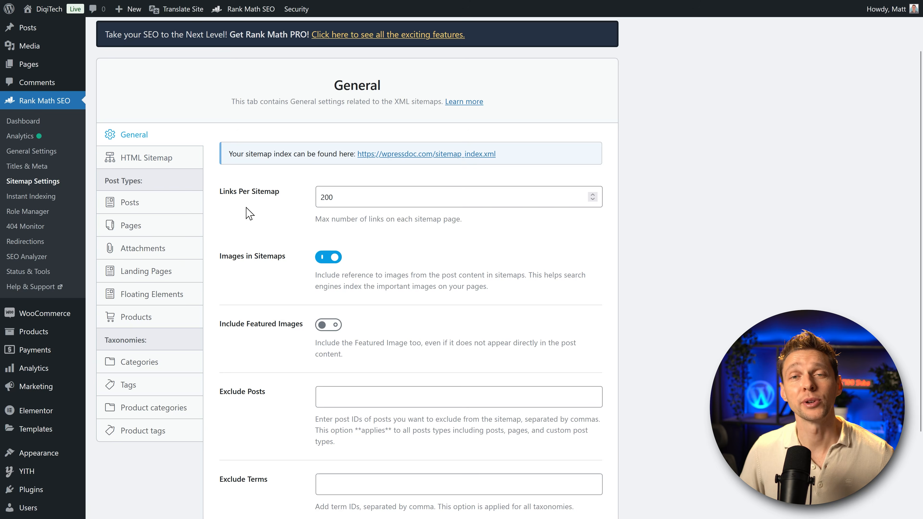
left_click(144, 160)
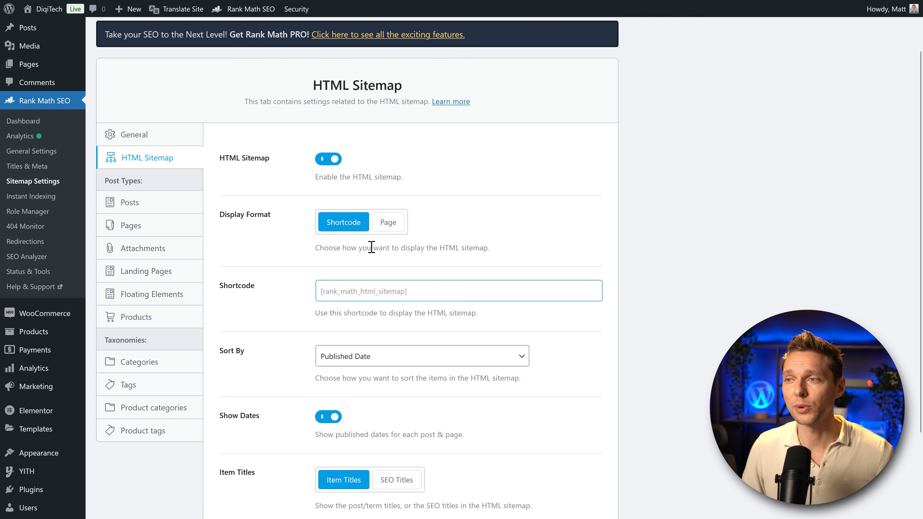
left_click(384, 227)
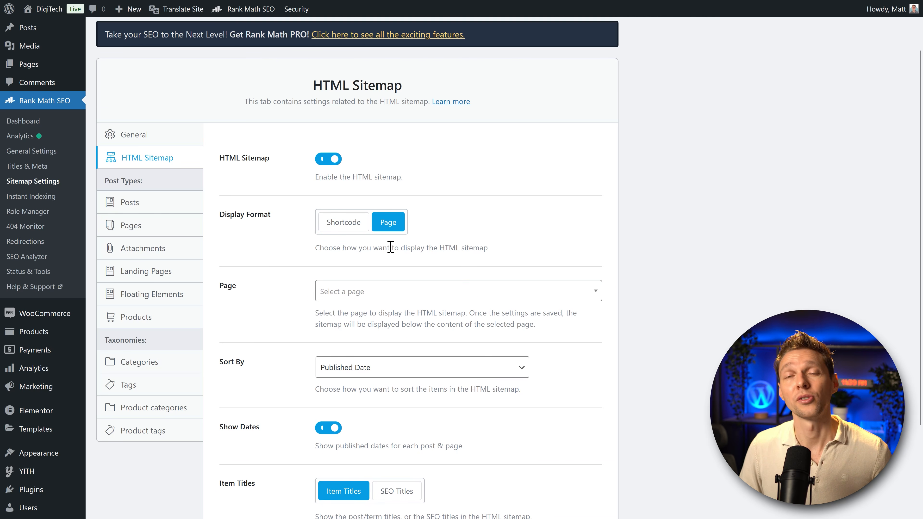
left_click(346, 222)
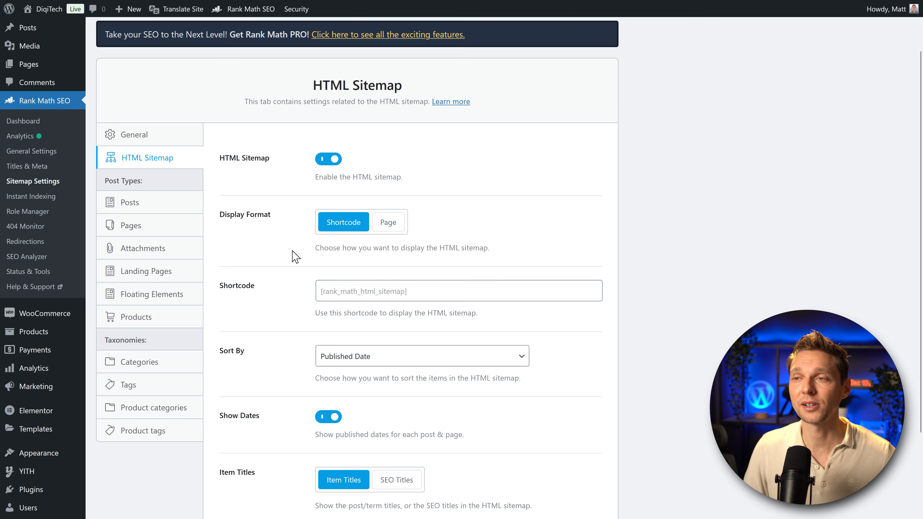
left_click(336, 161)
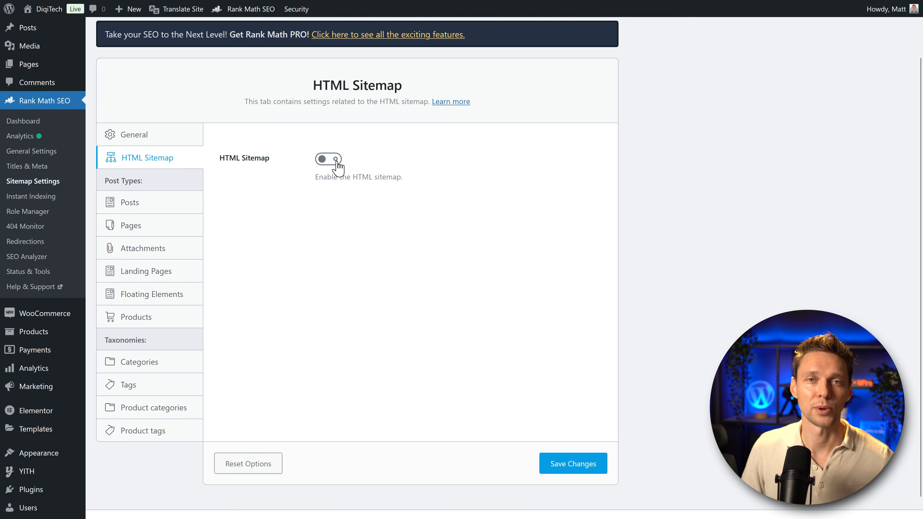
left_click(559, 459)
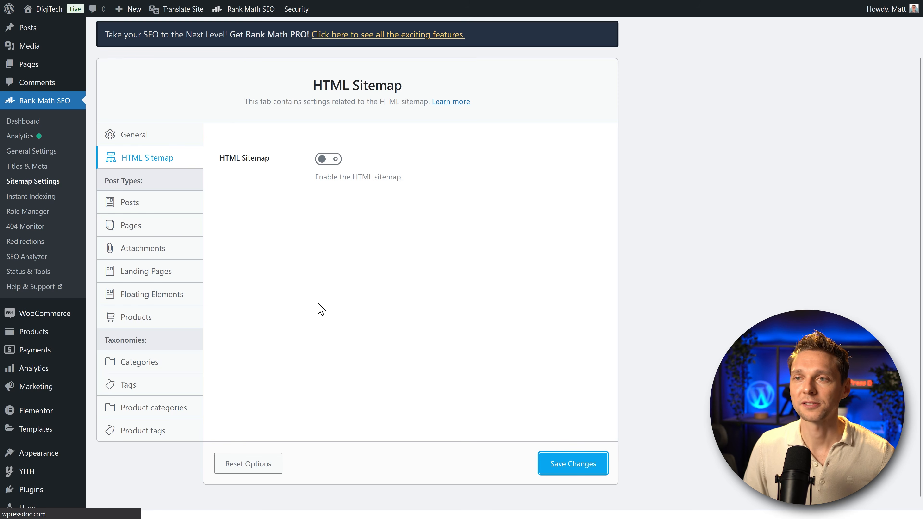
- Review the sitemap settings for the Posts, Pages and Attachments post types
left_click(131, 291)
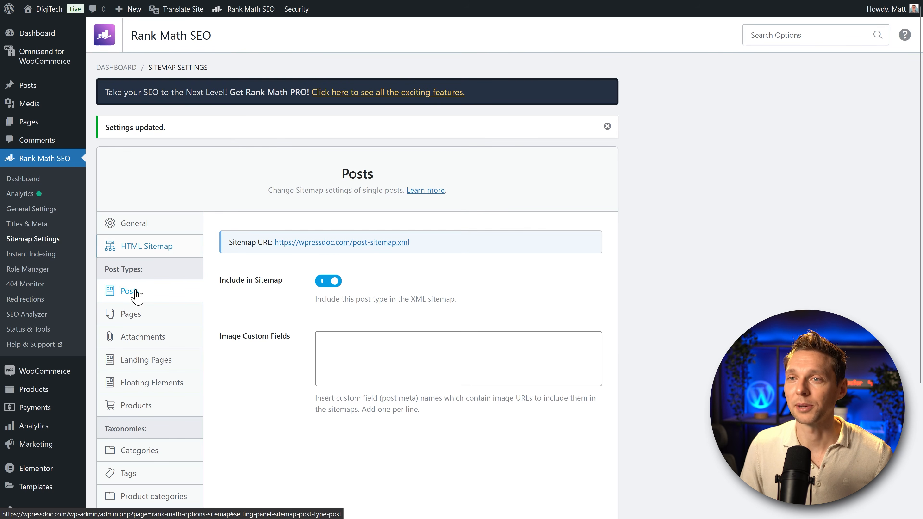
middle_click(259, 271)
scroll(257, 282, "down", 3)
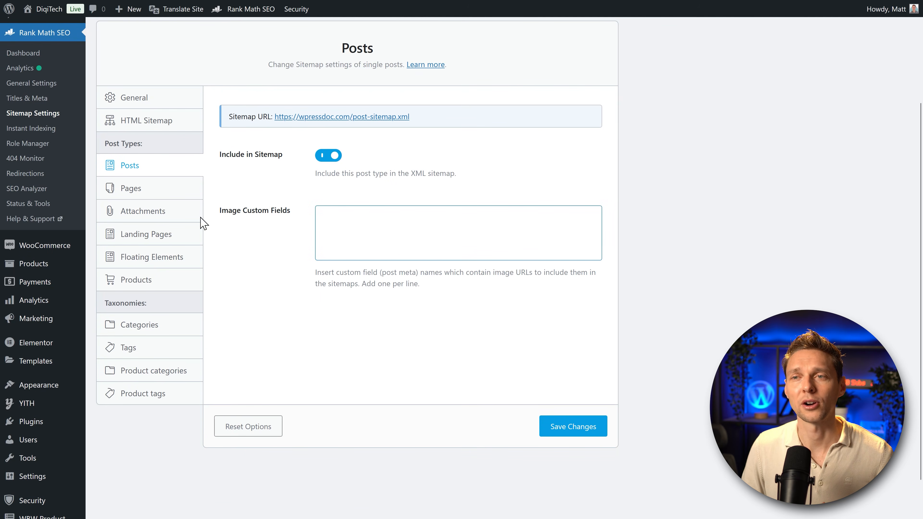
left_click(139, 192)
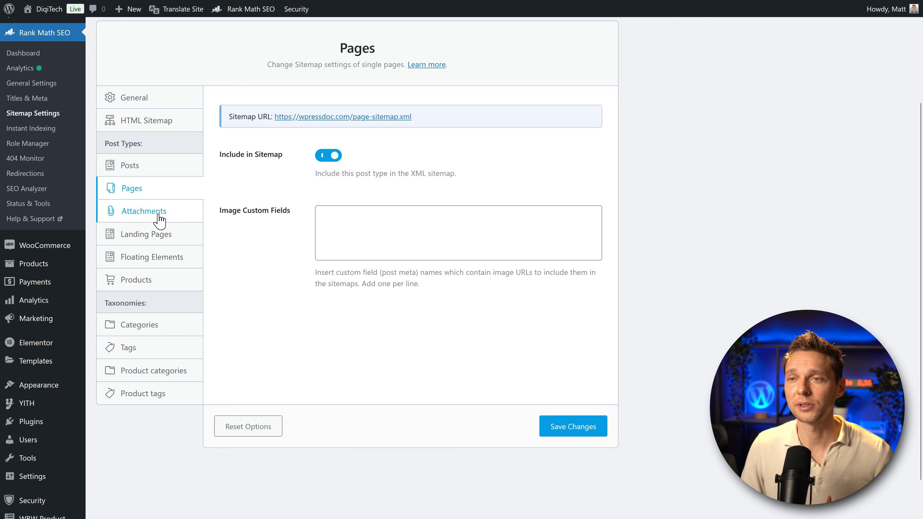
left_click(135, 218)
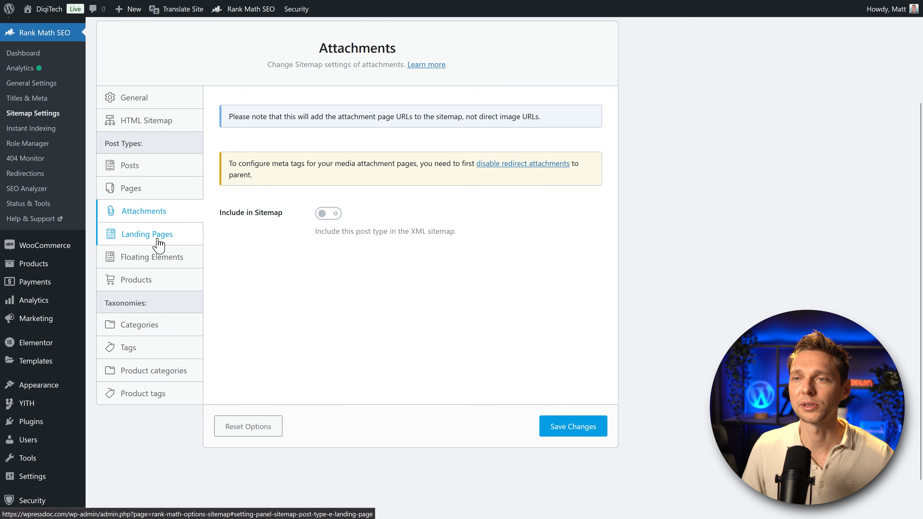
- Exclude the Landing Pages post type from the XML sitemap
left_click(160, 240)
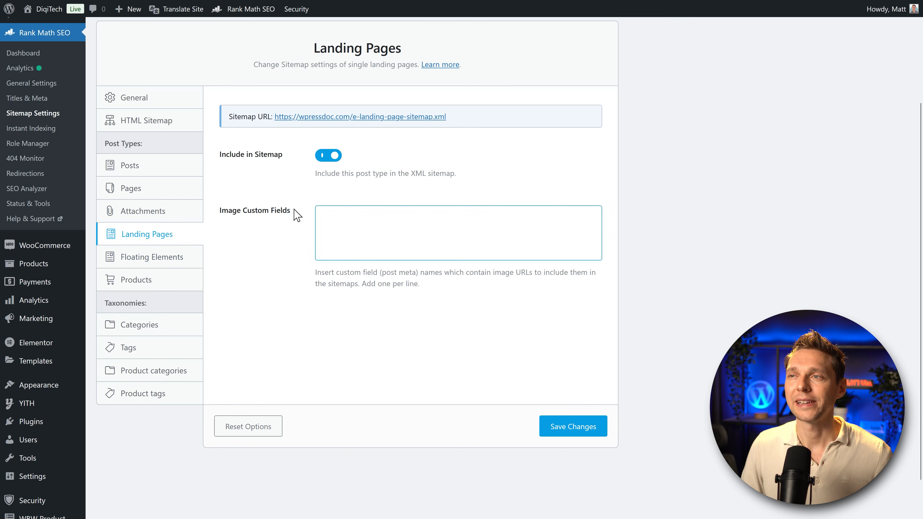
left_click(329, 155)
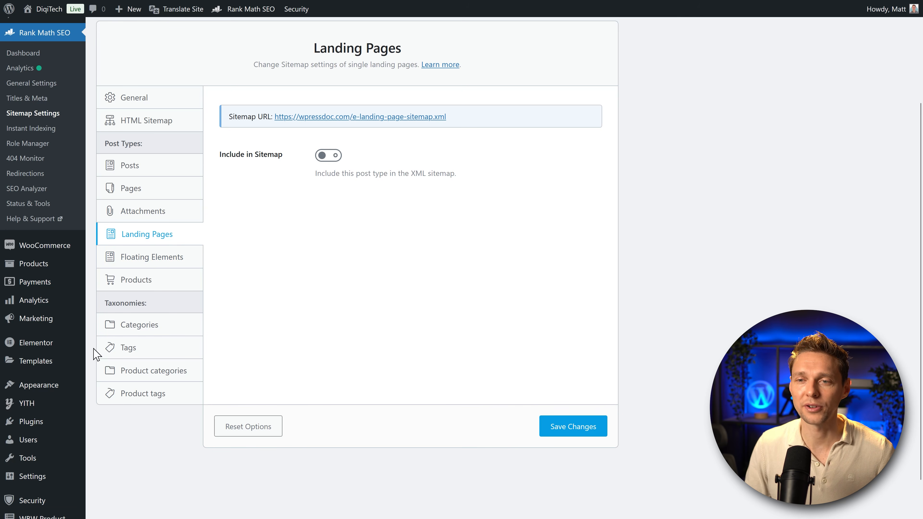
mouse_move(59, 364)
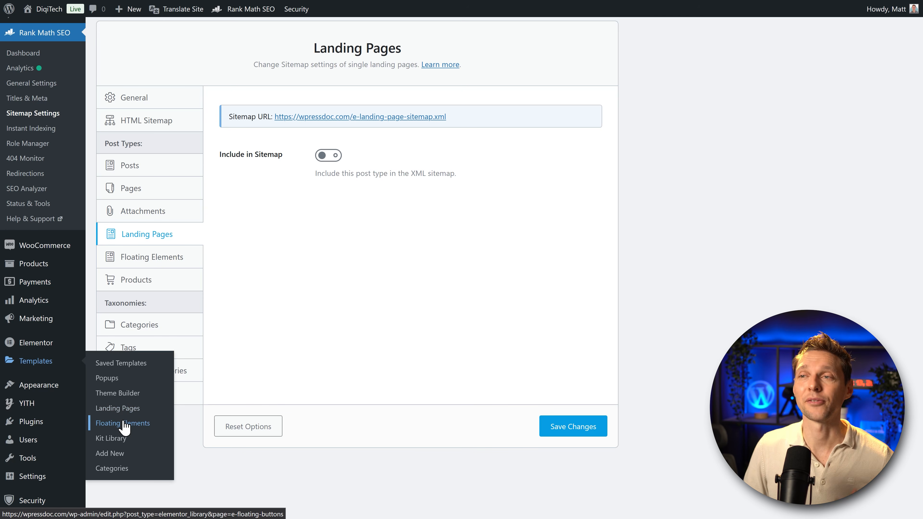
- Review the sitemap settings for floating elements, products, categories, tags, product categories and product tags, and save the changes
left_click(163, 257)
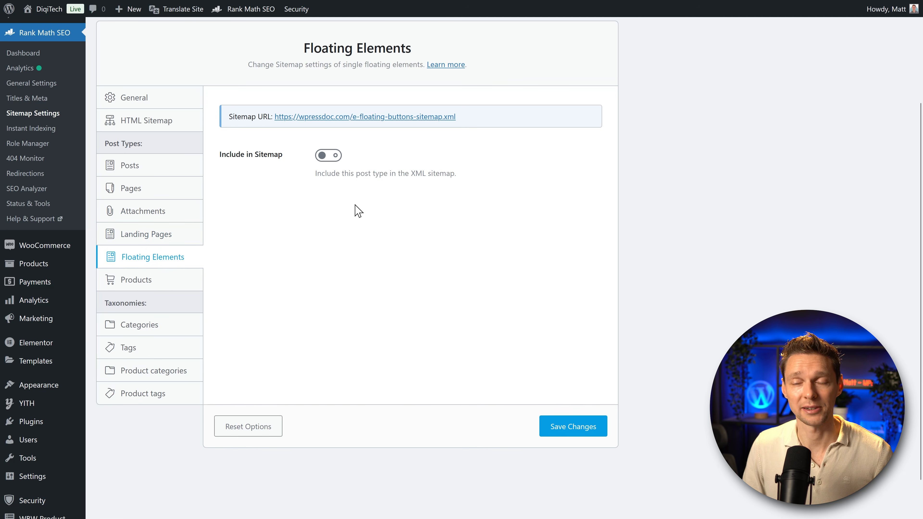
left_click(128, 286)
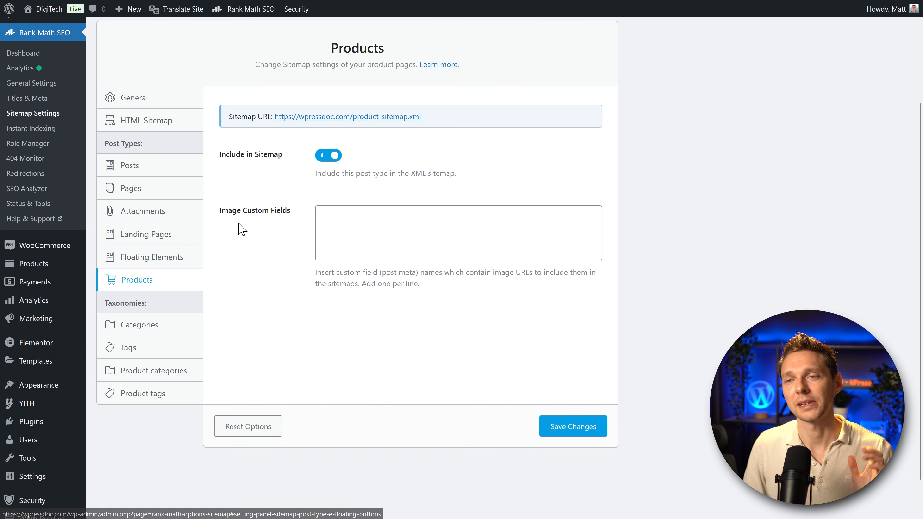
left_click(150, 327)
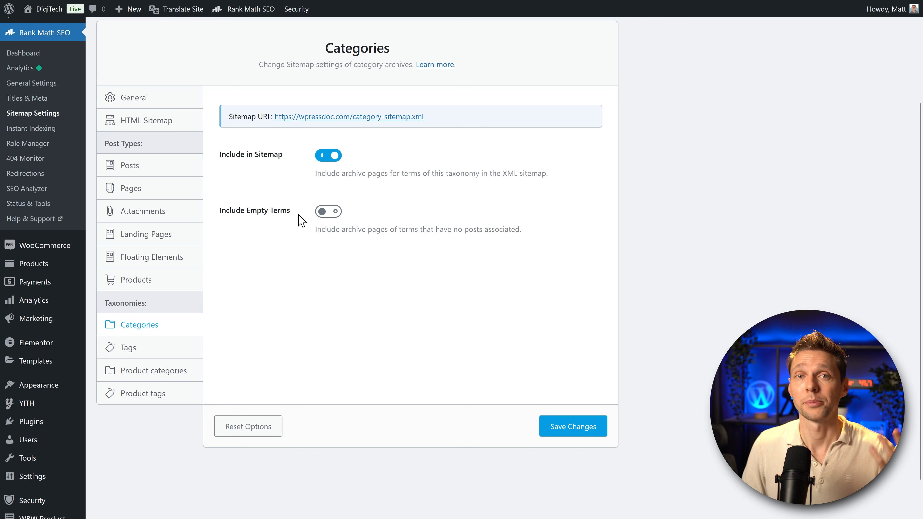
left_click(141, 352)
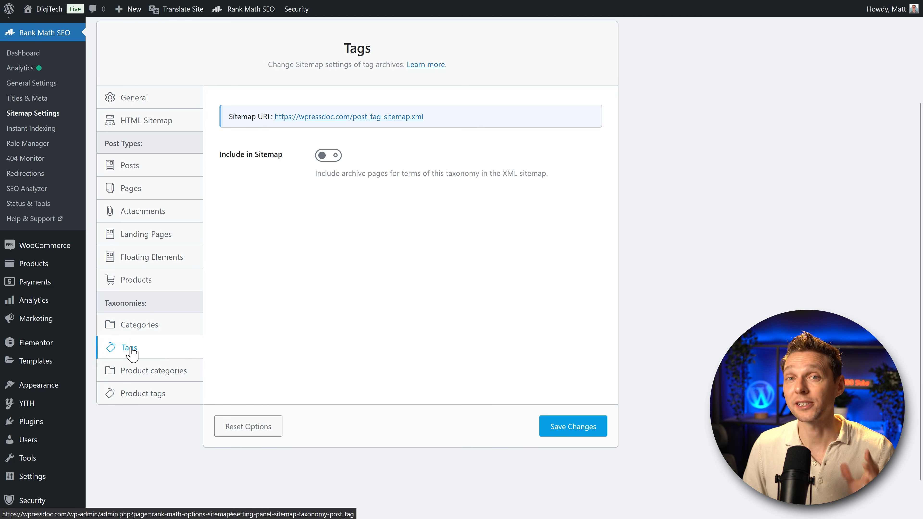
left_click(156, 372)
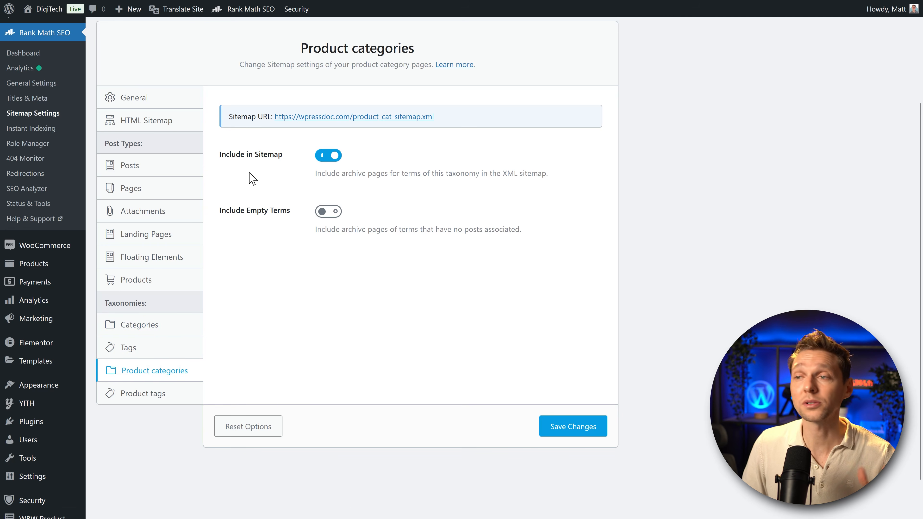
left_click(158, 393)
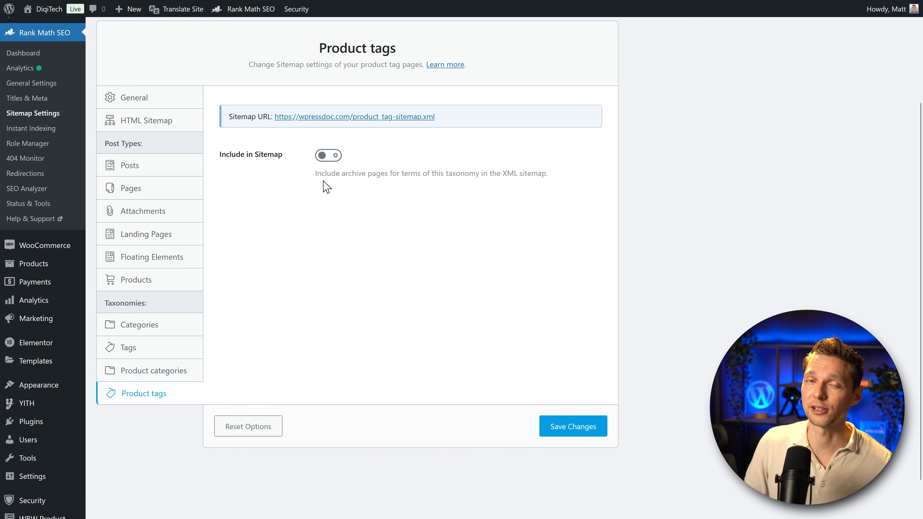
left_click(554, 433)
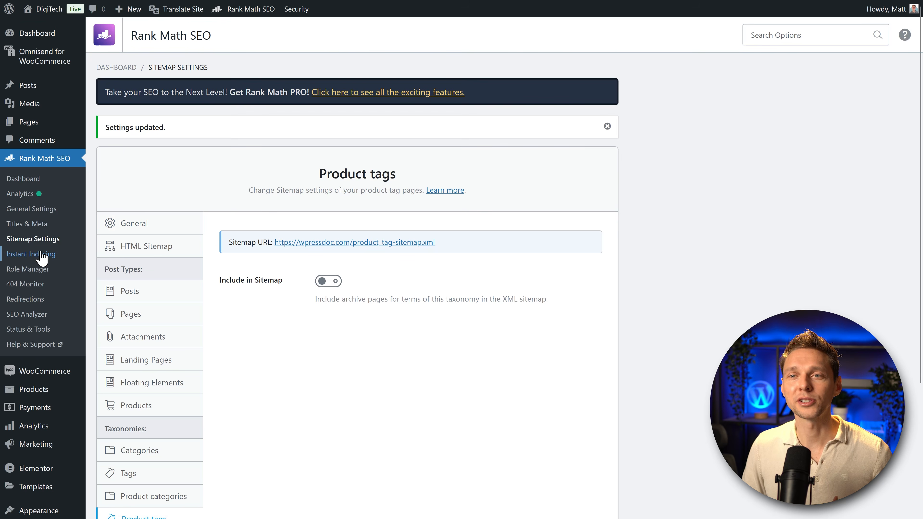
- Add Products to the auto-submitted post types in the Instant Indexing settings and save the changes
left_click(37, 254)
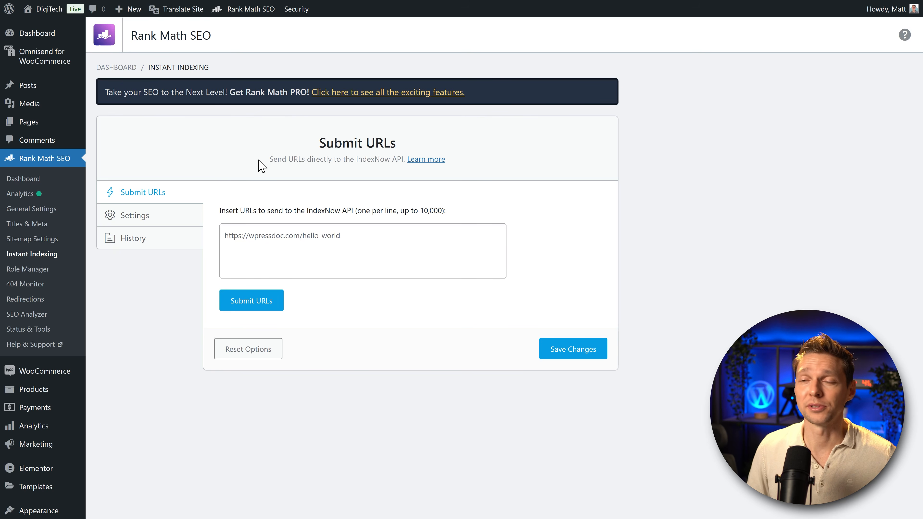
left_click(147, 217)
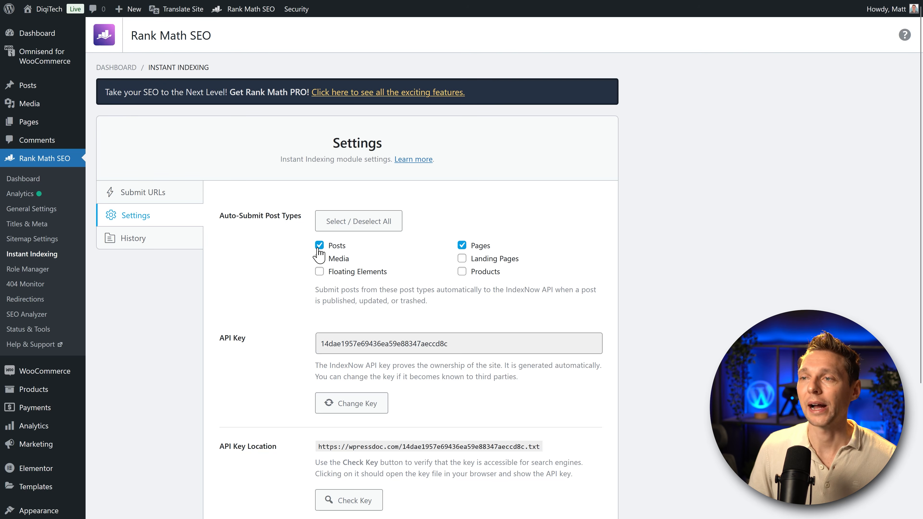
left_click(462, 271)
middle_click(439, 275)
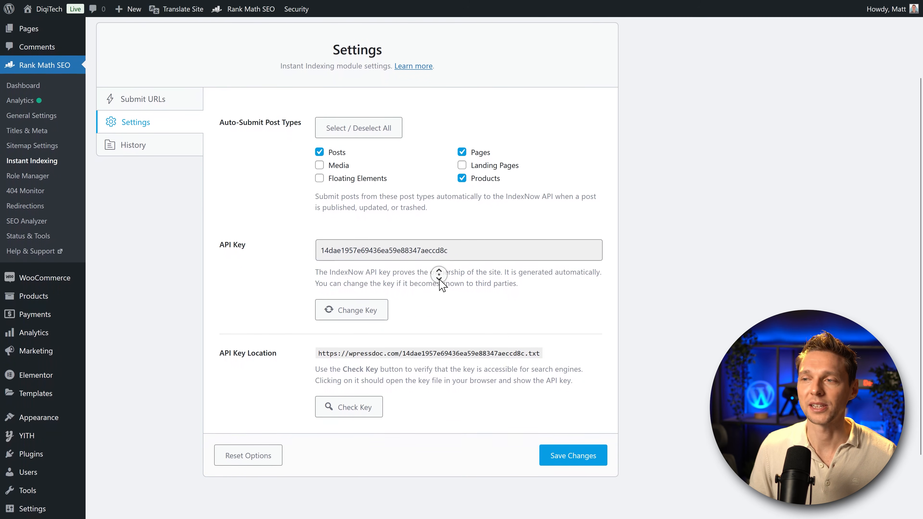
middle_click(441, 285)
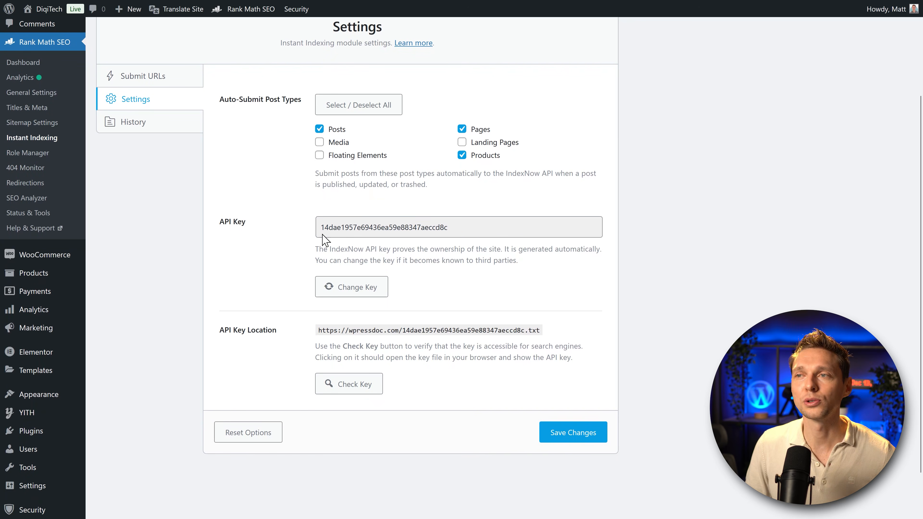
left_click(562, 434)
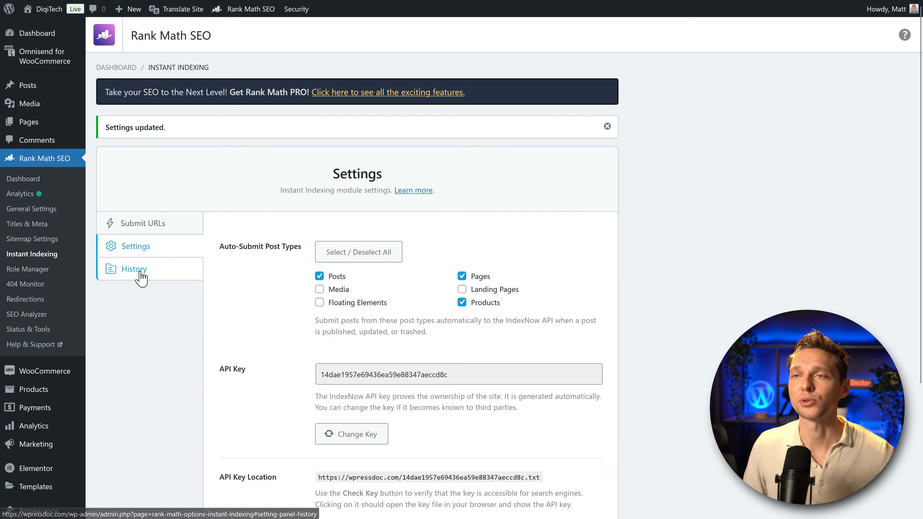
- Check the Instant Indexing submission history, and review each user role's Rank Math permissions in the Role Manager
left_click(137, 271)
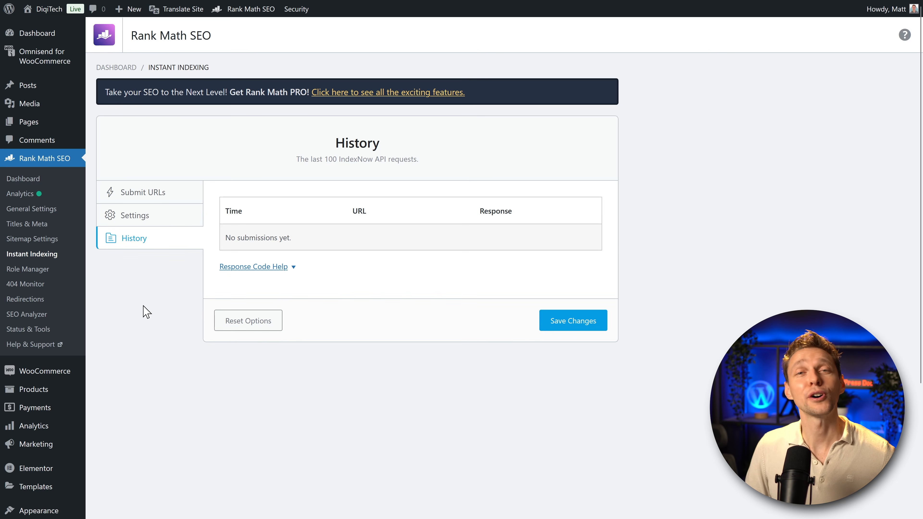
left_click(28, 269)
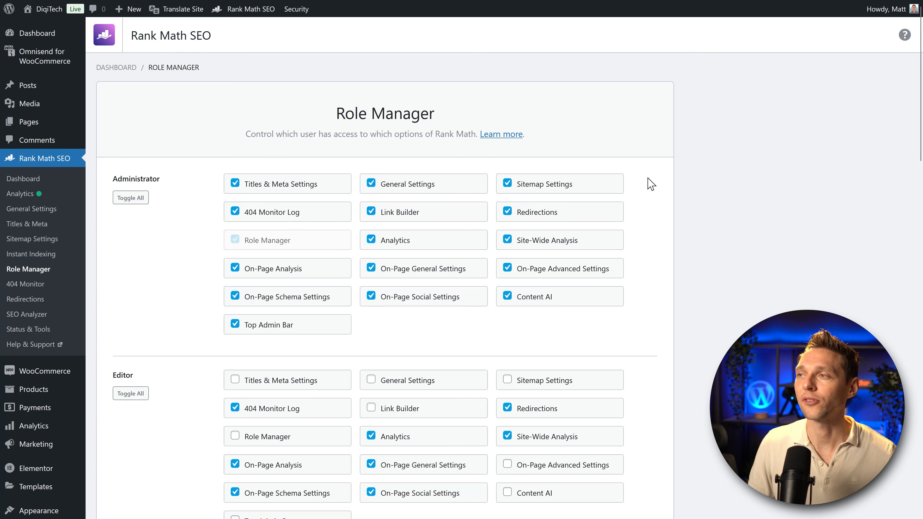
middle_click(715, 185)
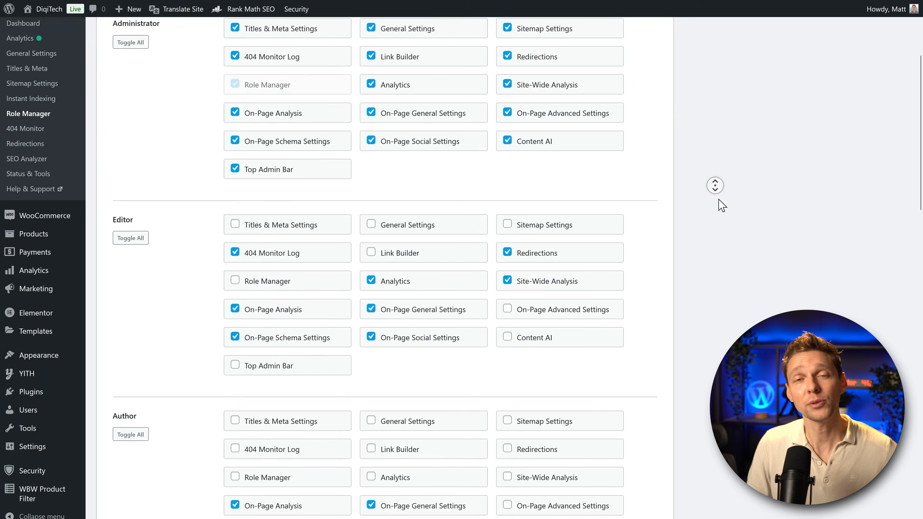
- Examine the 404 Monitor log's missing URLs, referers, user agents and access times
middle_click(715, 124)
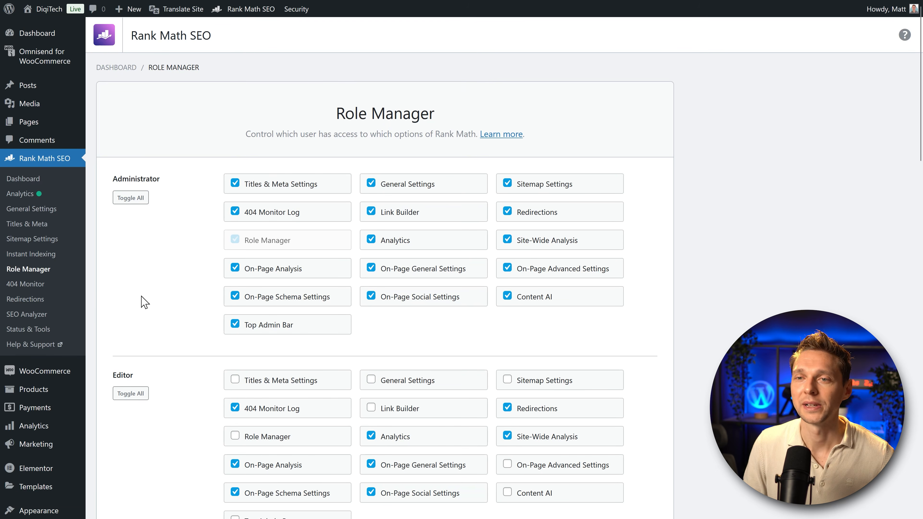
left_click(16, 284)
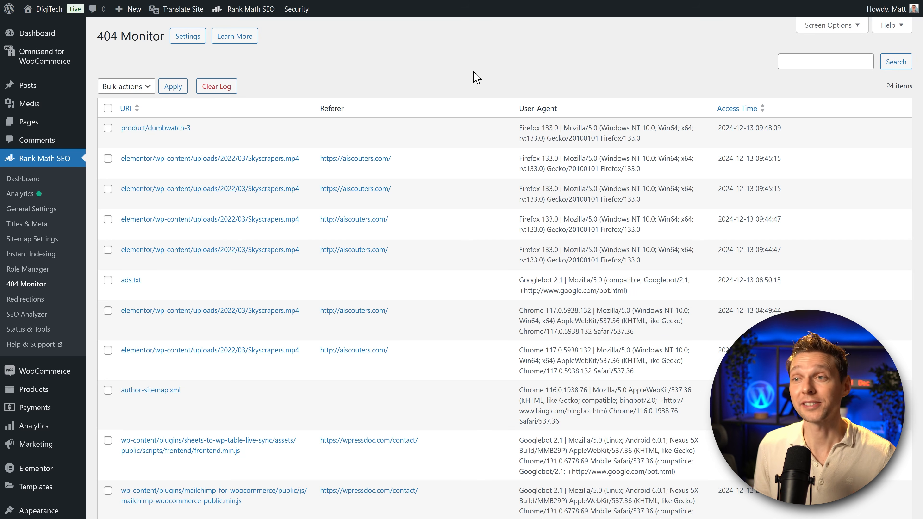
middle_click(483, 71)
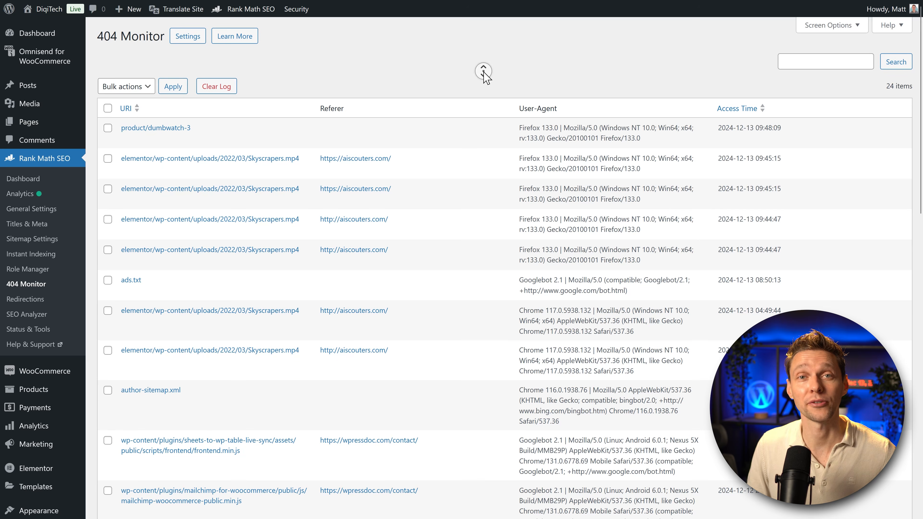
middle_click(480, 88)
middle_click(487, 184)
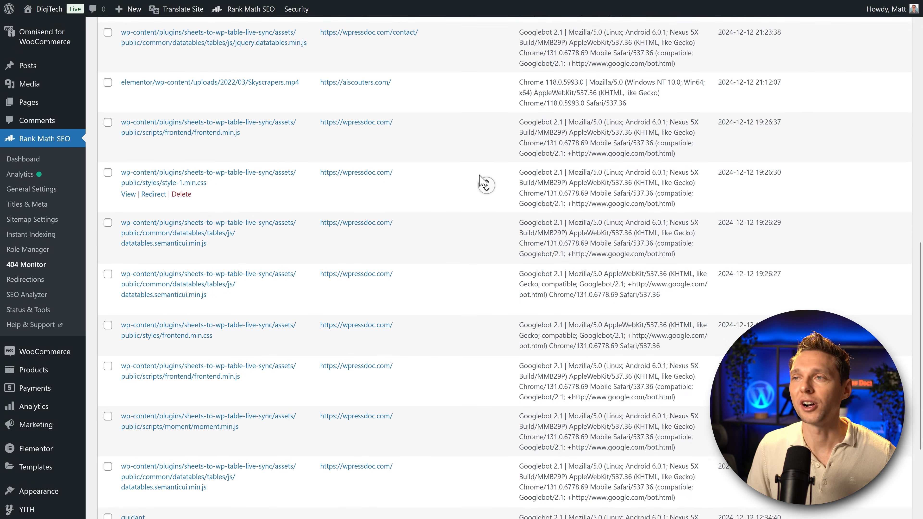
middle_click(476, 182)
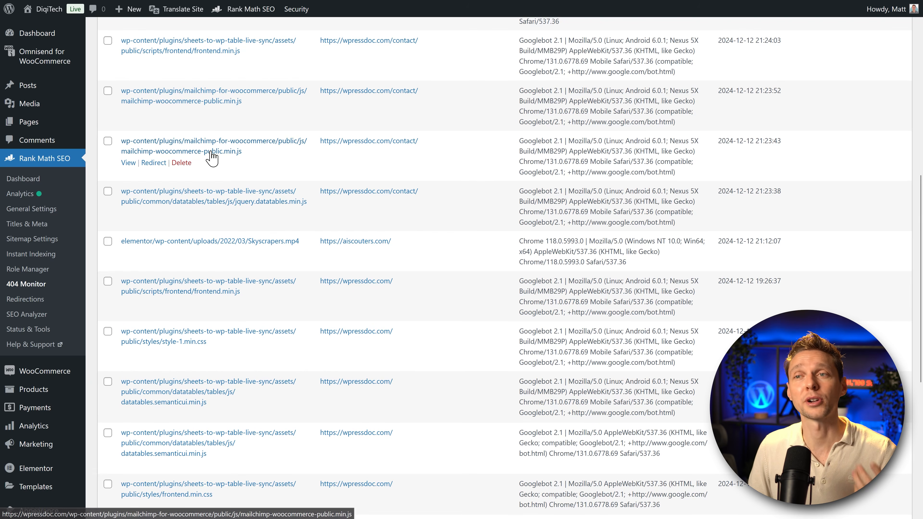
middle_click(466, 158)
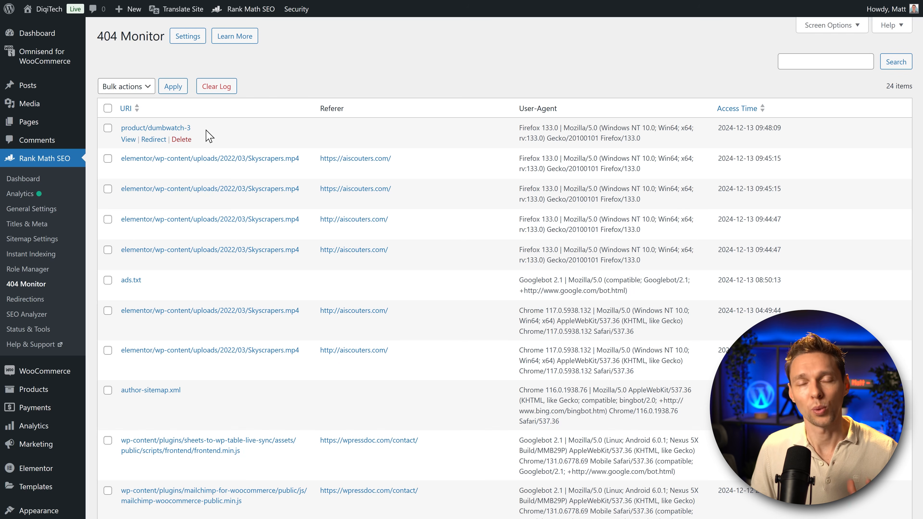
scroll(429, 302, "down", 9)
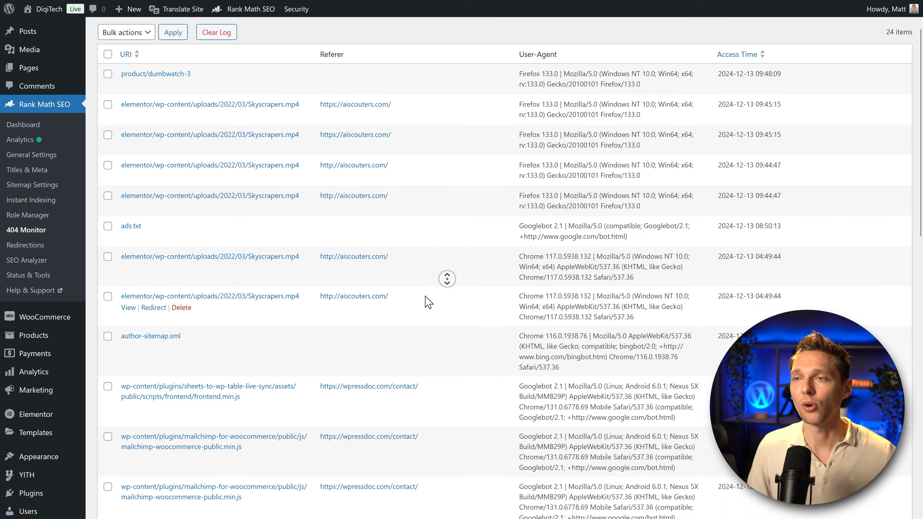
scroll(412, 254, "up", 9)
middle_click(412, 247)
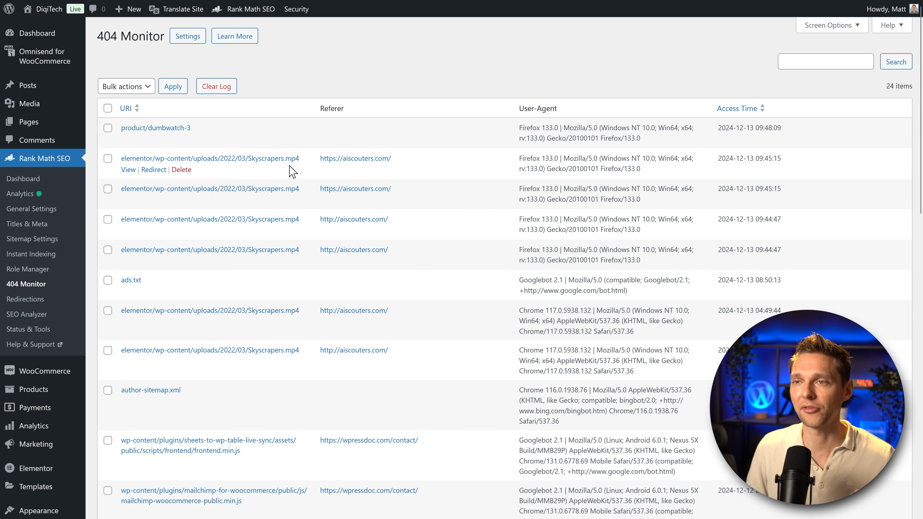
- Delete every 404 log entry except product/dumbwatch-3
left_click(108, 108)
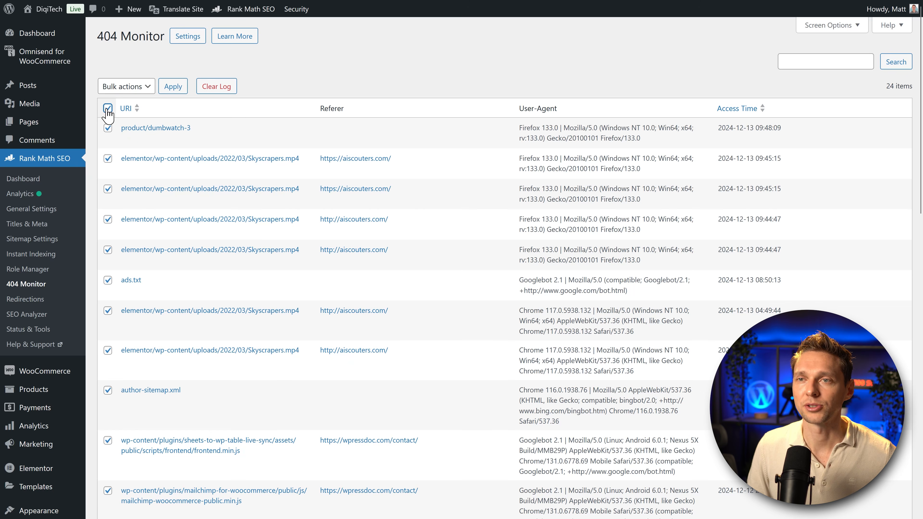
left_click(107, 128)
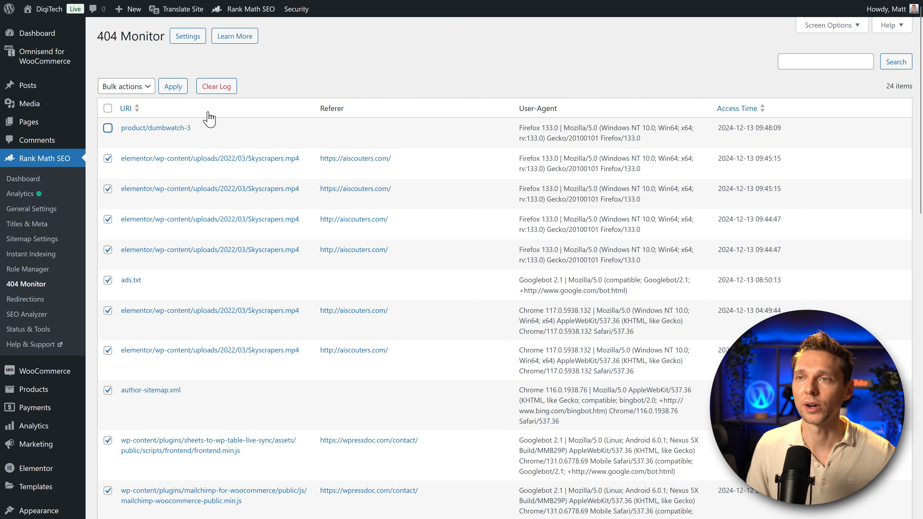
left_click(130, 91)
left_click(120, 131)
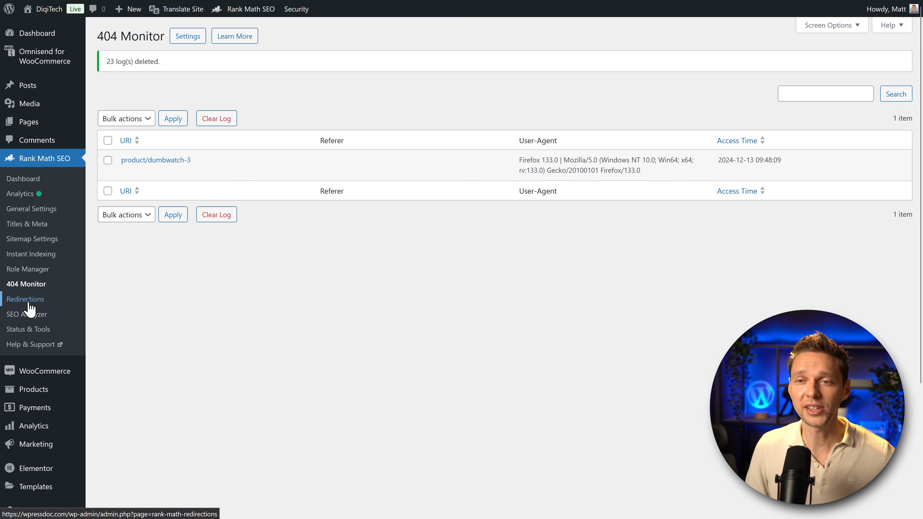
- Start a redirection from the product/dumbwatch-3 log entry and check the source URL's match types, keeping Exact
left_click(153, 171)
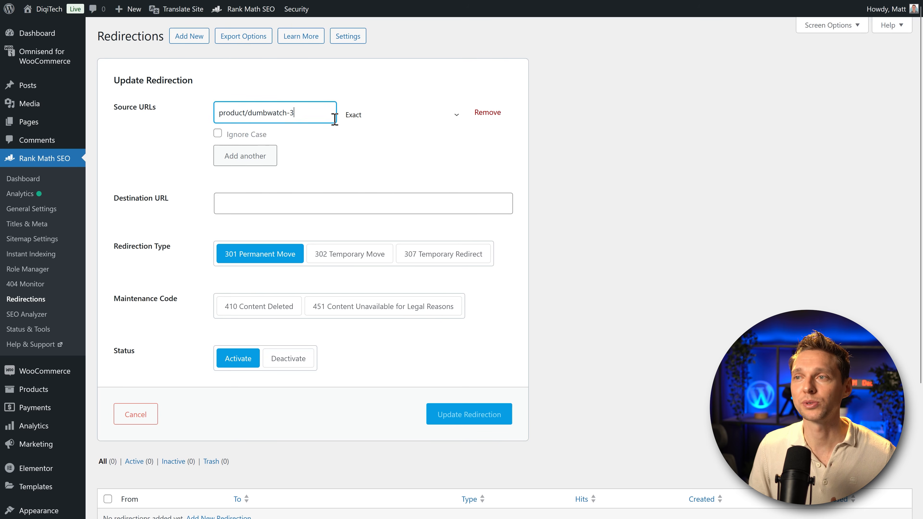
left_click(362, 122)
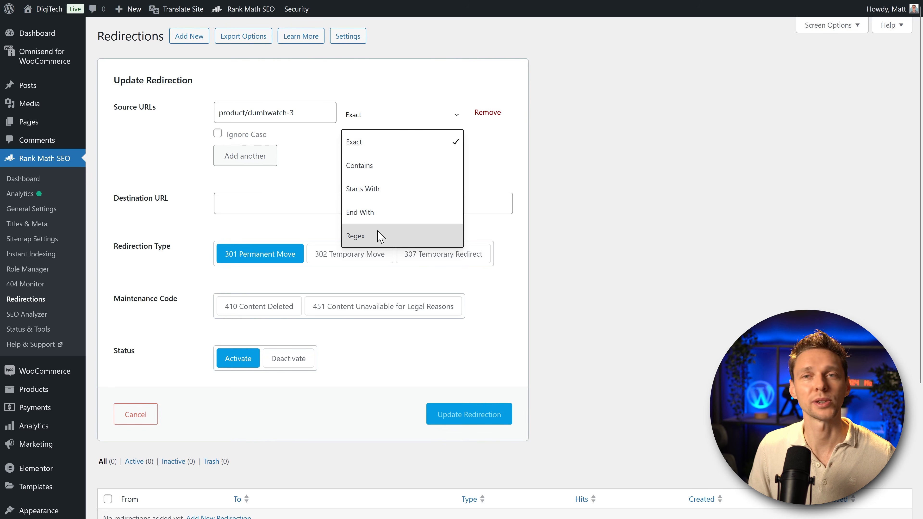
left_click(323, 152)
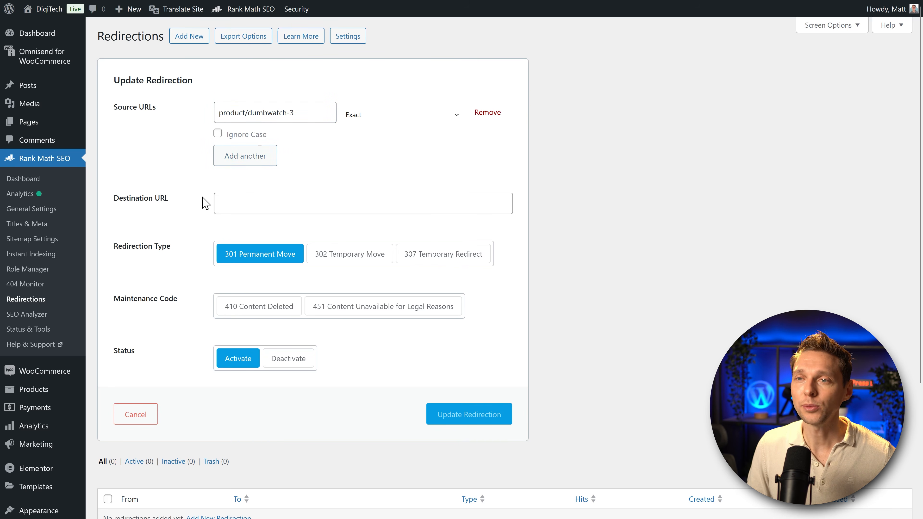
left_click(246, 205)
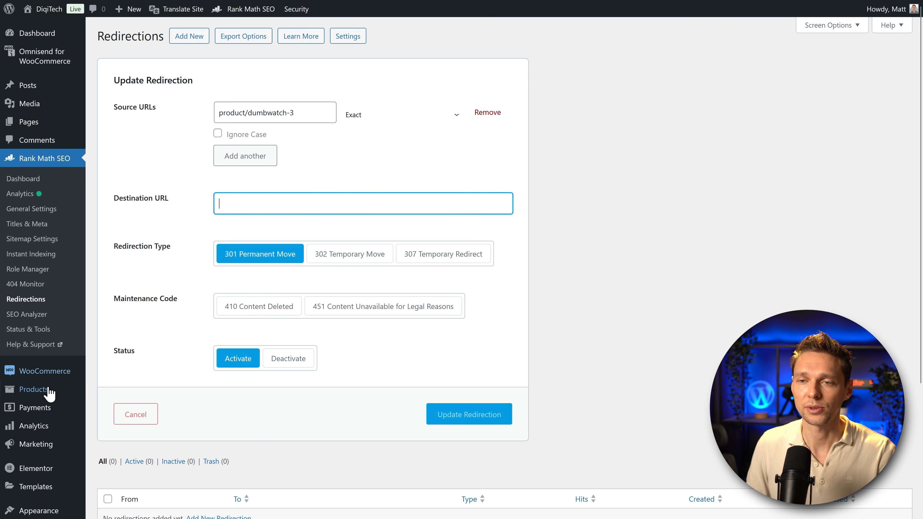
mouse_move(43, 391)
left_click(107, 391)
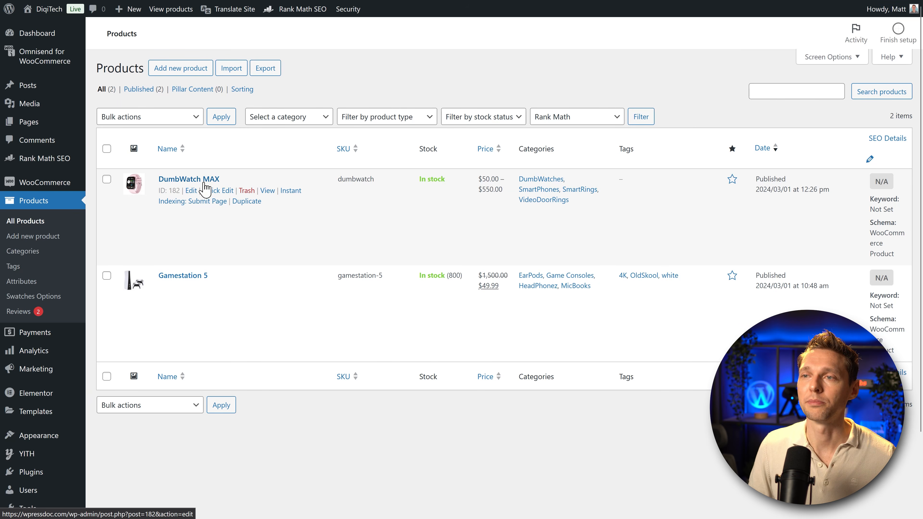
right_click(268, 191)
left_click(306, 310)
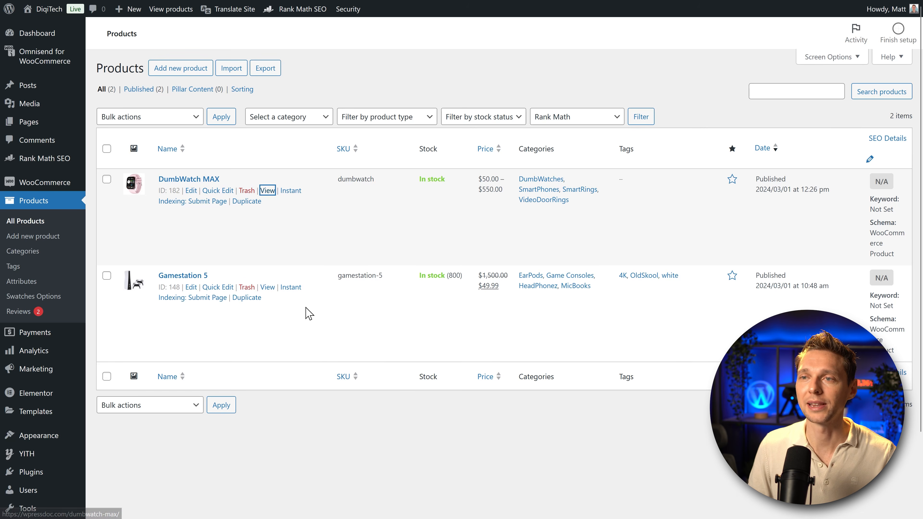
right_click(239, 206)
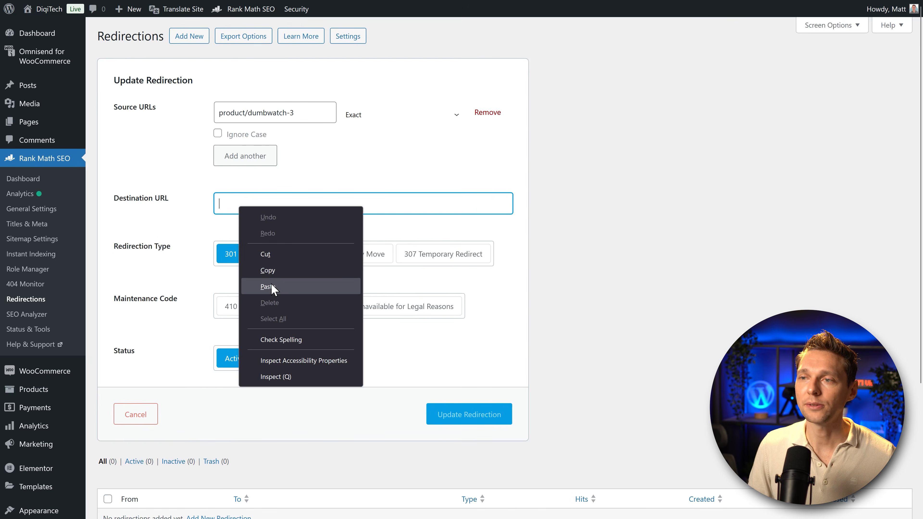
left_click(272, 287)
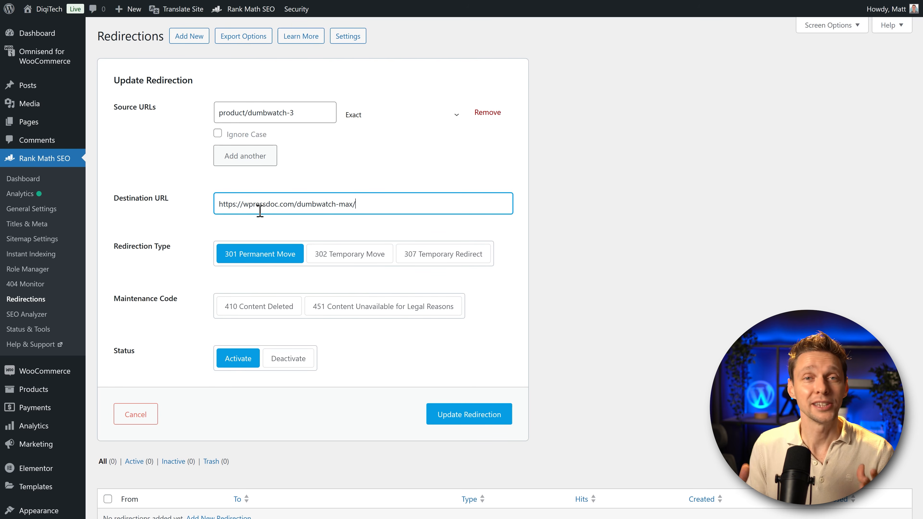
- Add product/dumbwatch-3-max as a second source URL and save the redirection
left_click(253, 163)
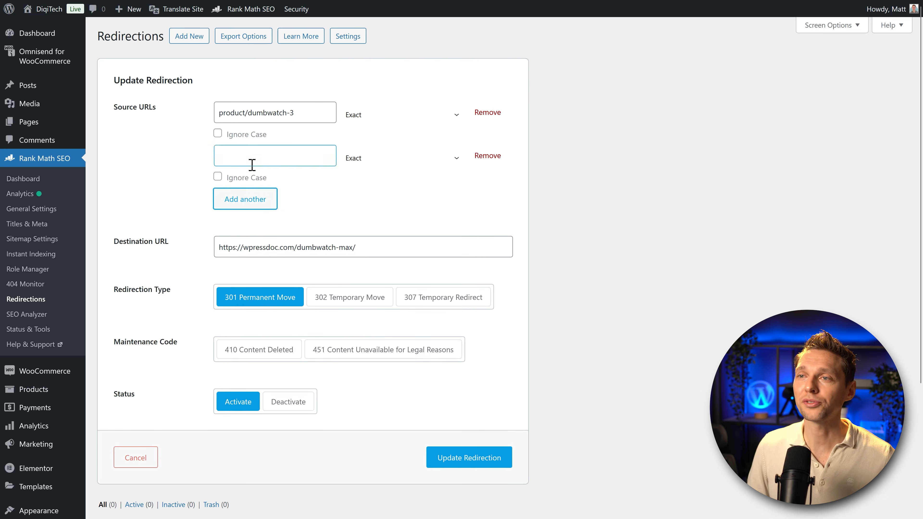
left_click_drag(304, 114, 208, 119)
key("ctrl+c")
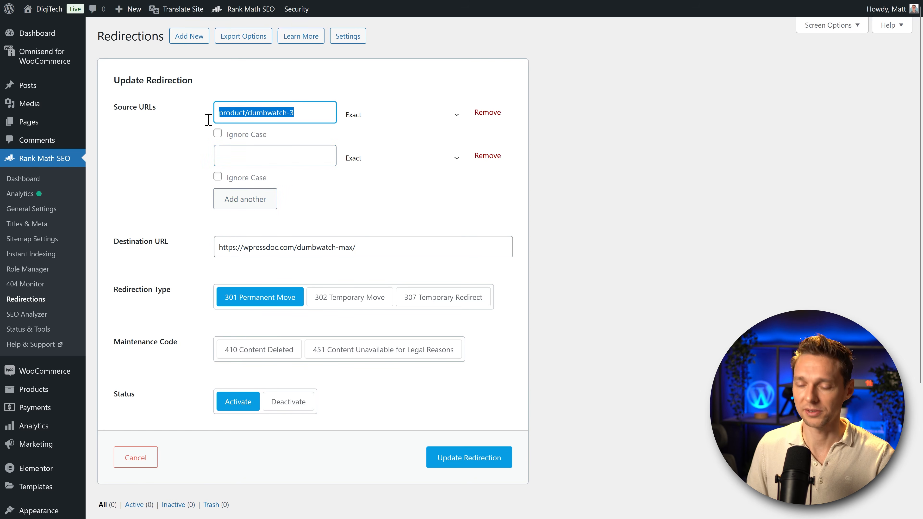
left_click(260, 164)
key("ctrl+v")
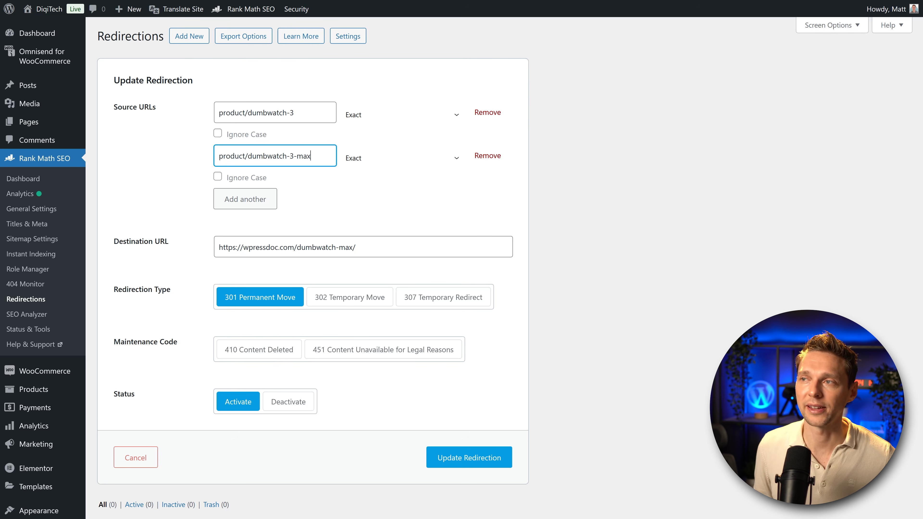
left_click(157, 316)
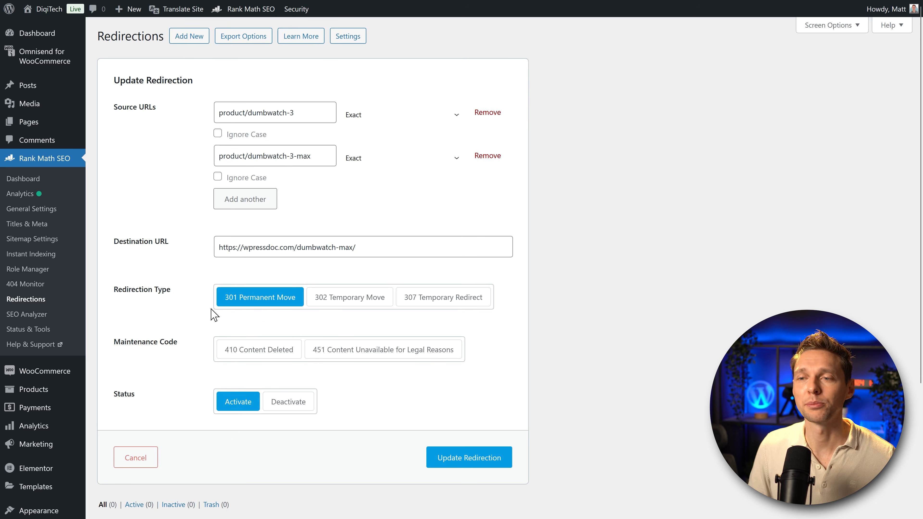
left_click(485, 459)
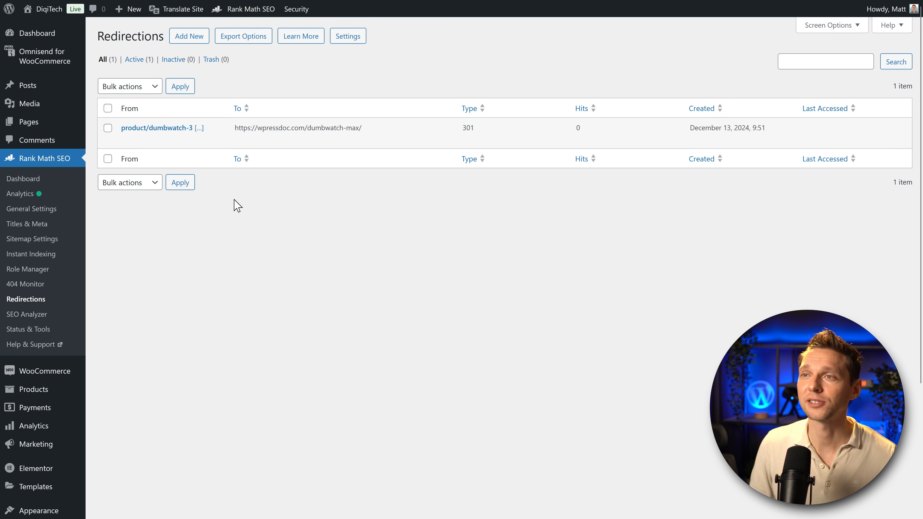
- Check the redirection export options and the general Redirections settings, then return to the redirections list
left_click(248, 38)
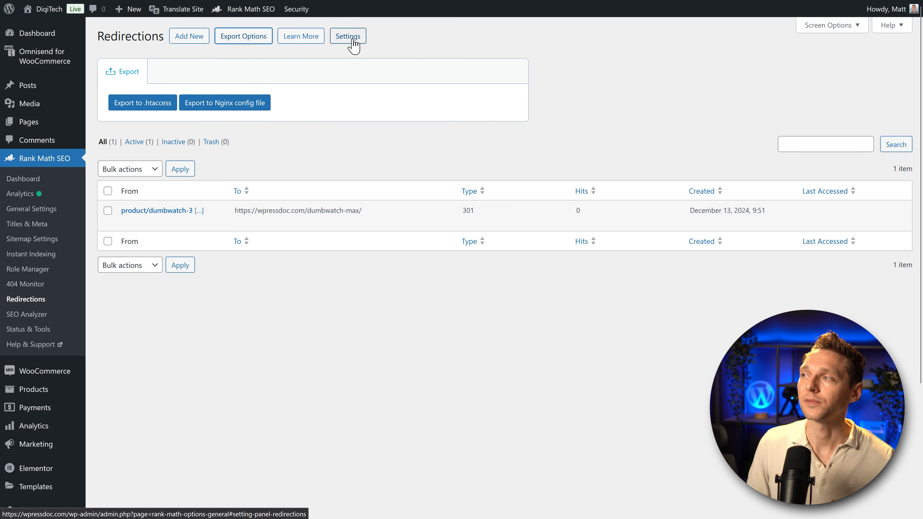
left_click(343, 40)
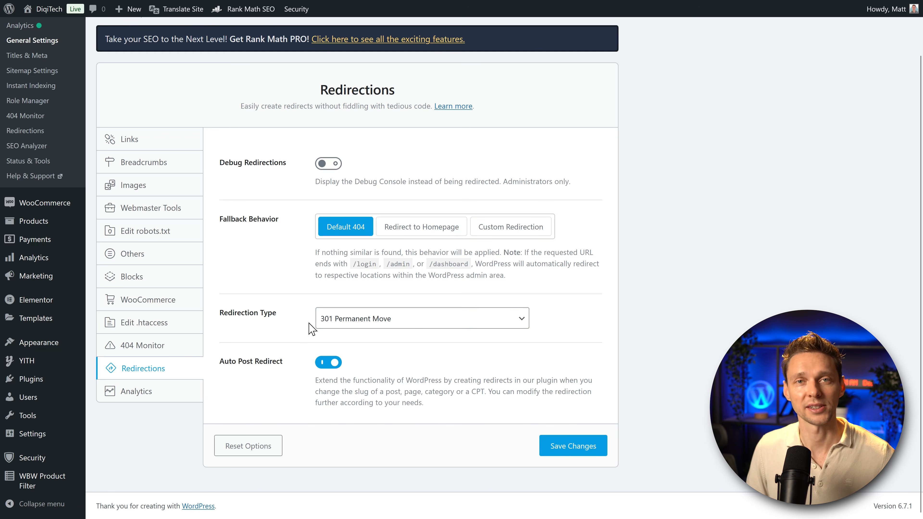
left_click(29, 131)
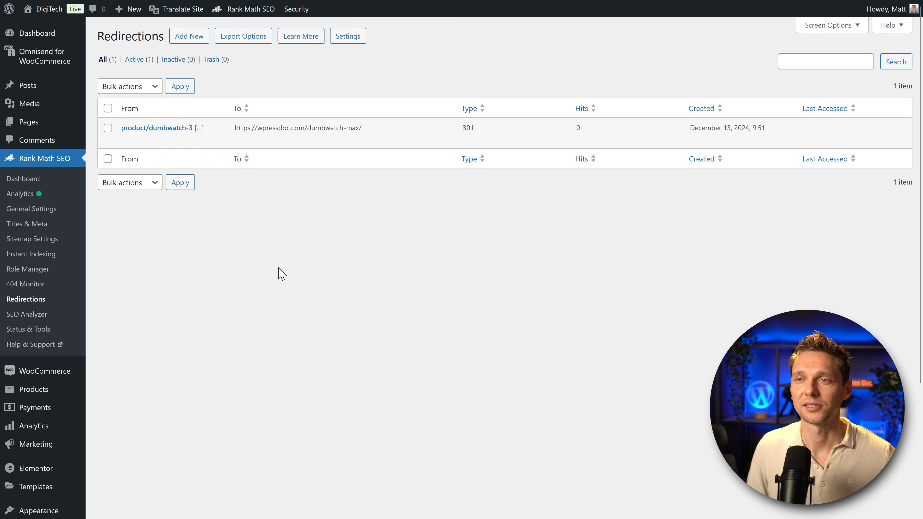
- Run the SEO Analyzer on wpressdoc.com and check the overall score and the first test results
left_click(33, 315)
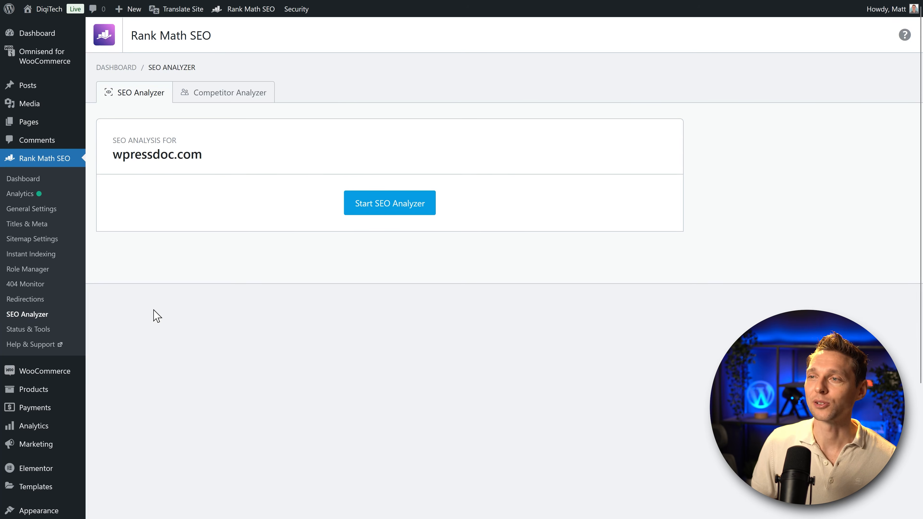
left_click(413, 213)
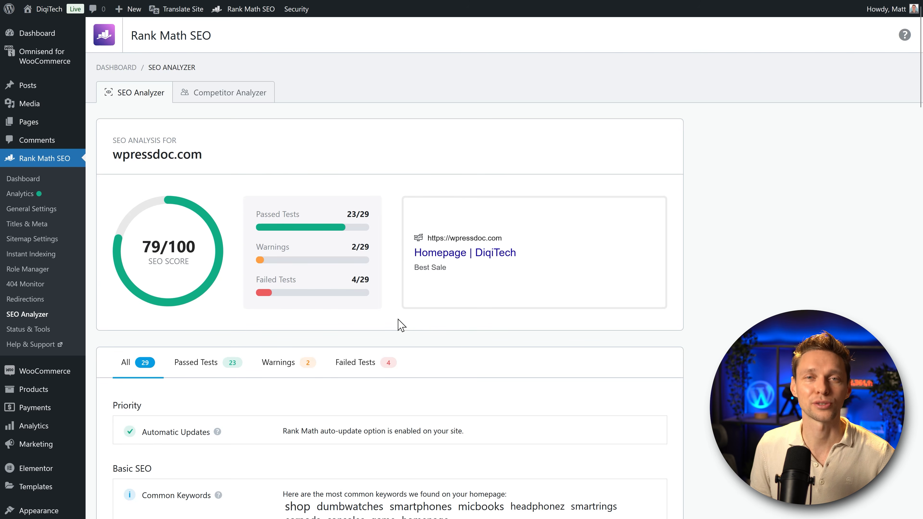
middle_click(592, 174)
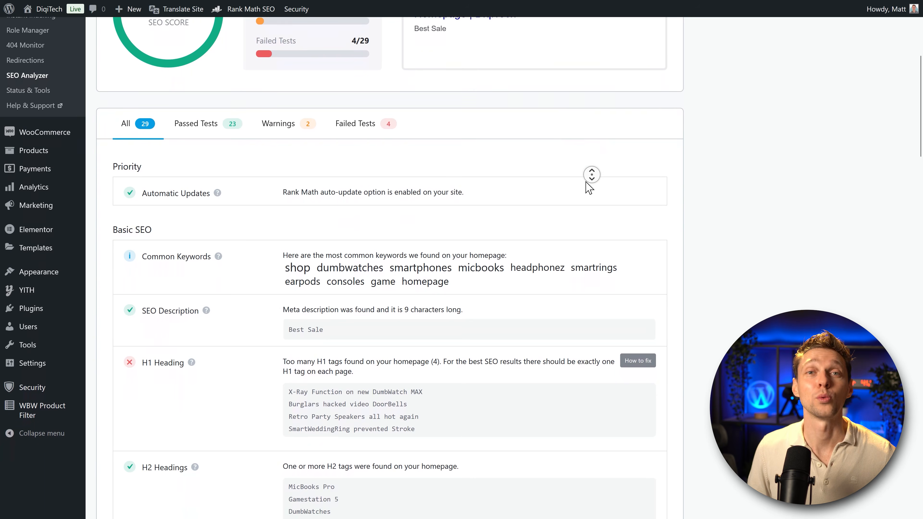
middle_click(586, 182)
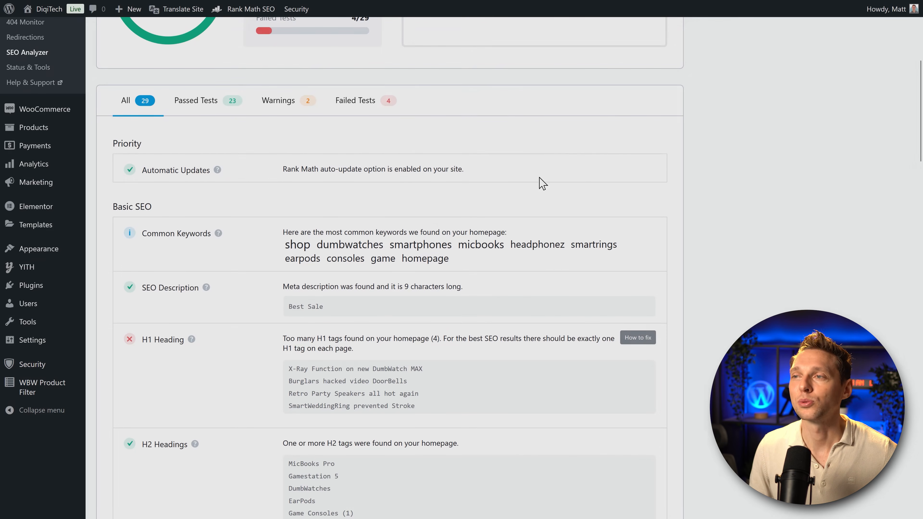
- Examine the H1 Heading test and the homepage headings it lists
middle_click(541, 173)
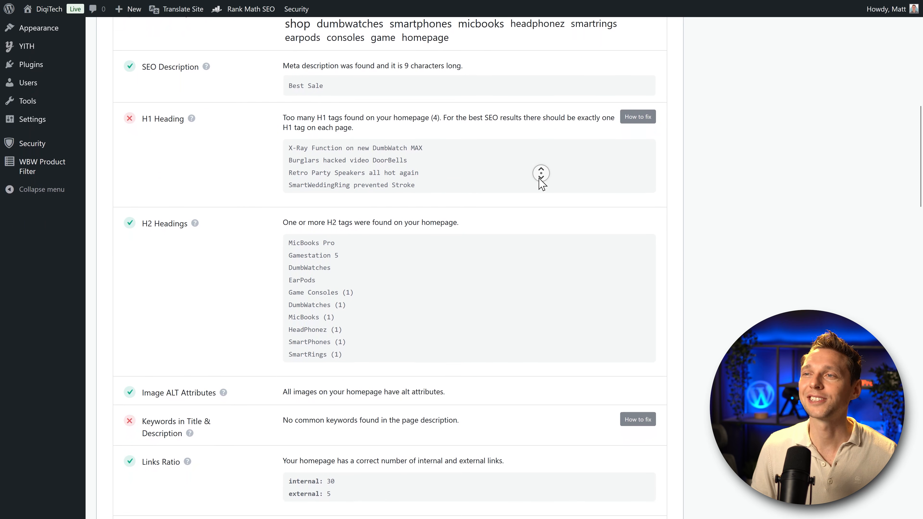
left_click(526, 188)
left_click_drag(419, 165, 289, 125)
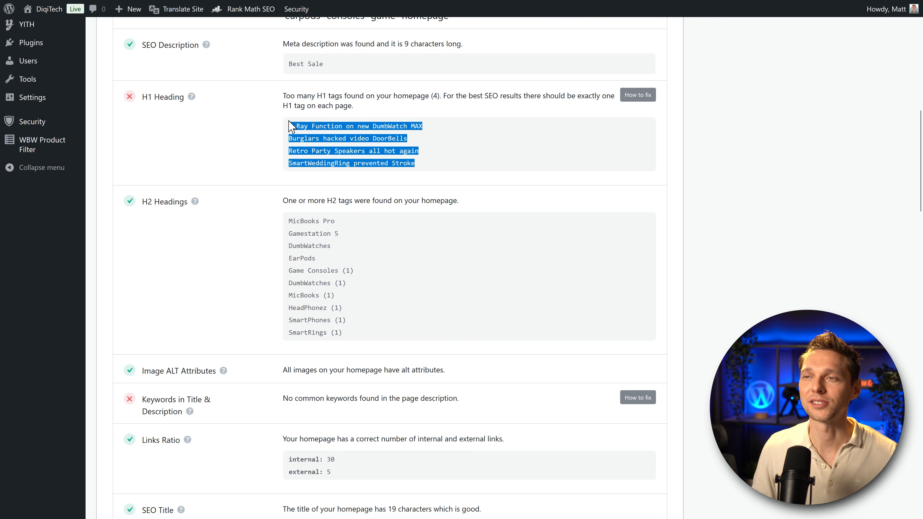
left_click(271, 133)
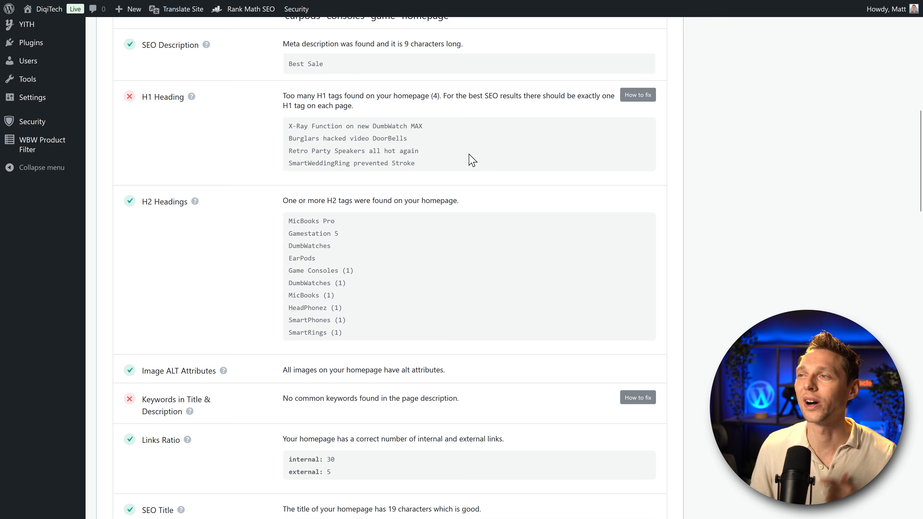
middle_click(513, 152)
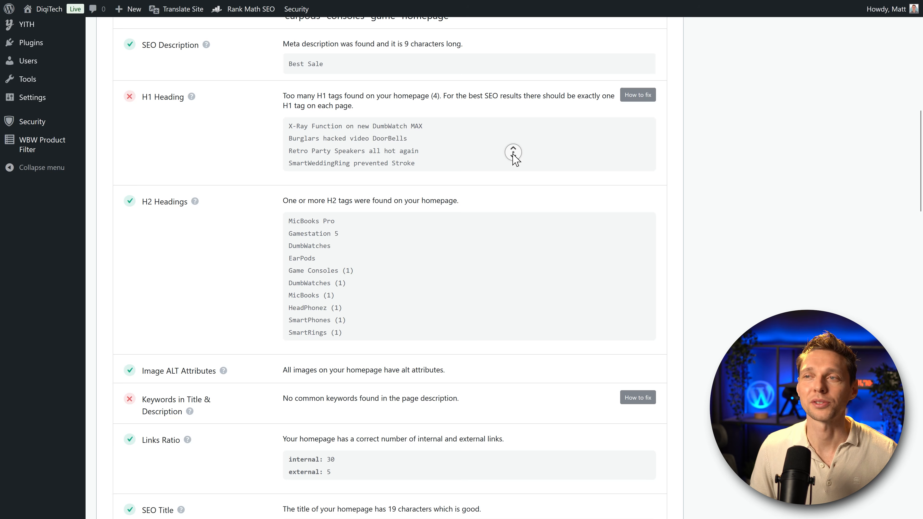
left_click(514, 159)
left_click_drag(435, 163, 289, 125)
left_click(467, 157)
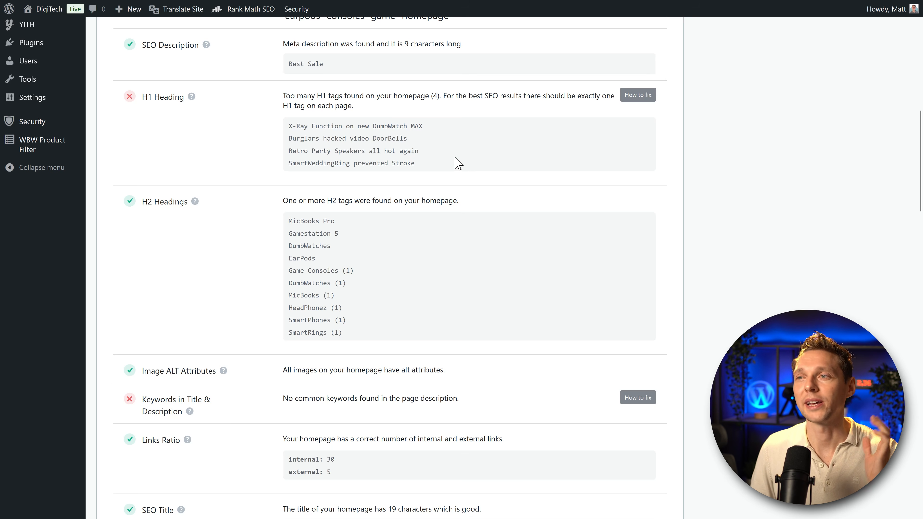
- Review the remaining Basic SEO tests, from H2 headings, alt attributes and description keywords to links ratio, SEO title, tagline and focus keywords
middle_click(475, 152)
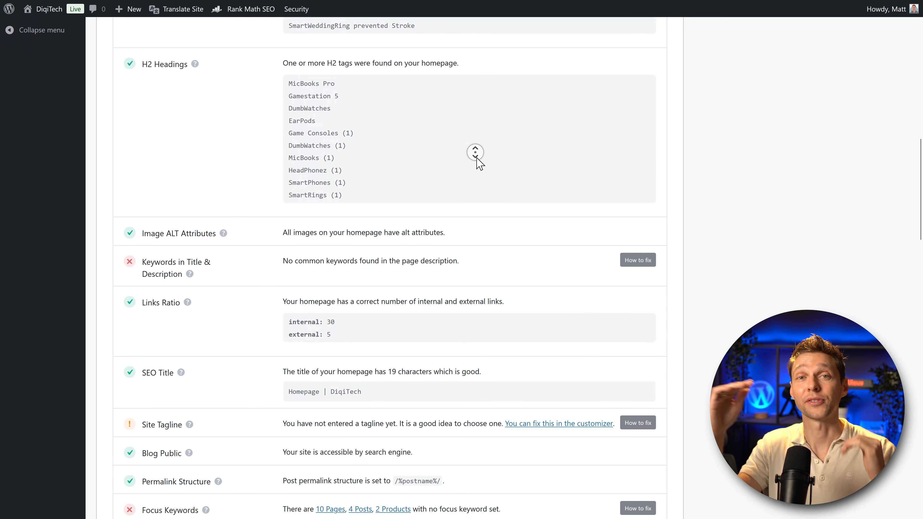
middle_click(477, 158)
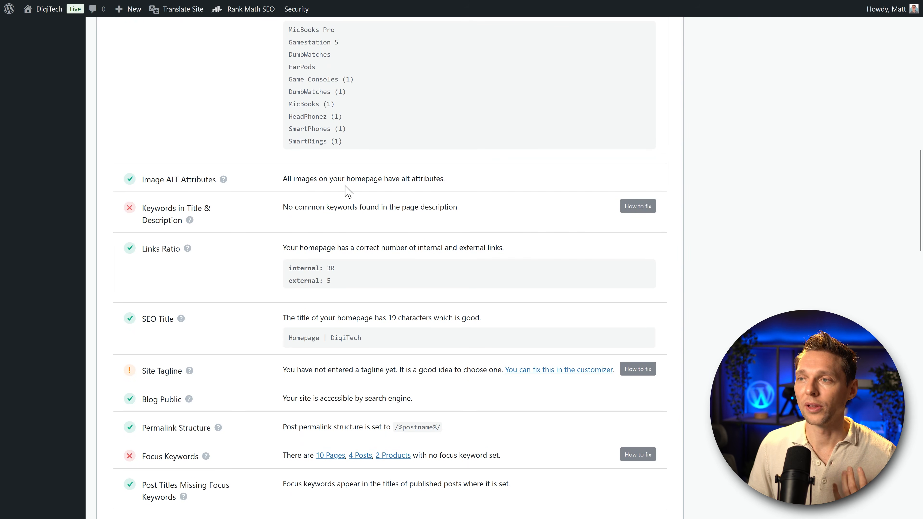
middle_click(448, 181)
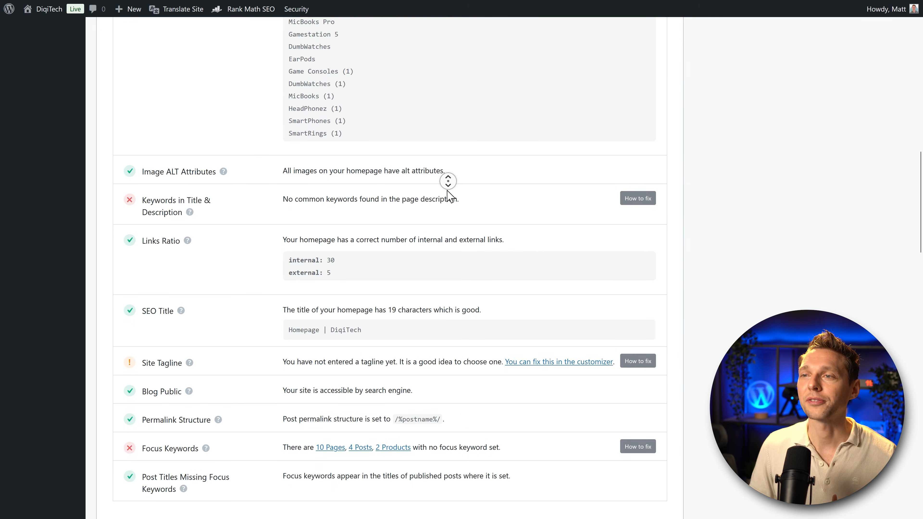
middle_click(447, 187)
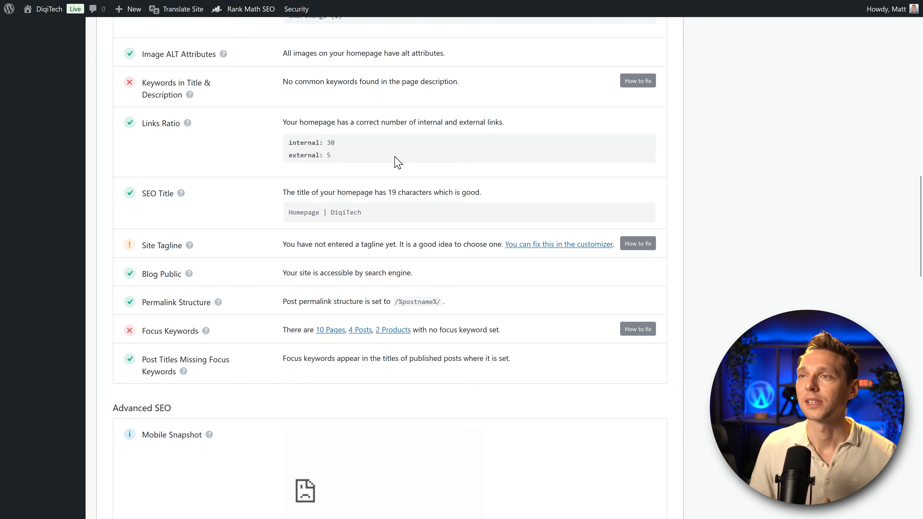
mouse_move(214, 89)
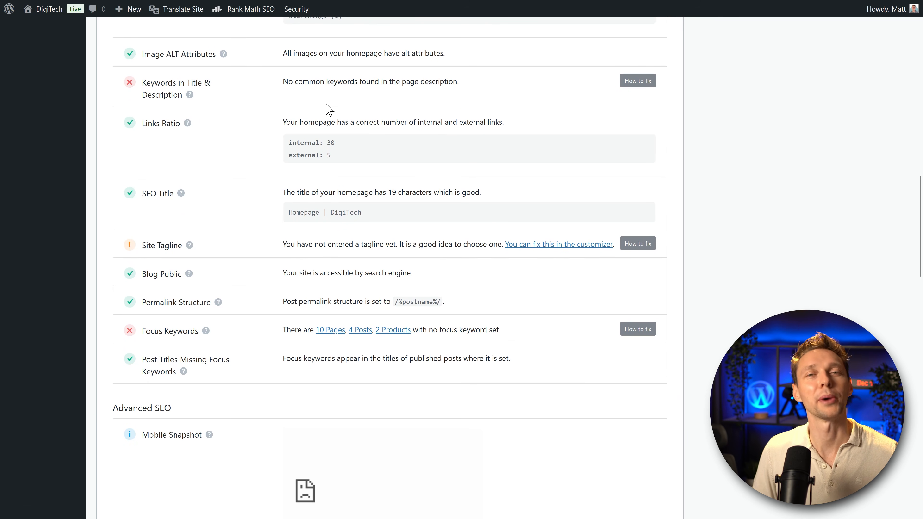
middle_click(461, 88)
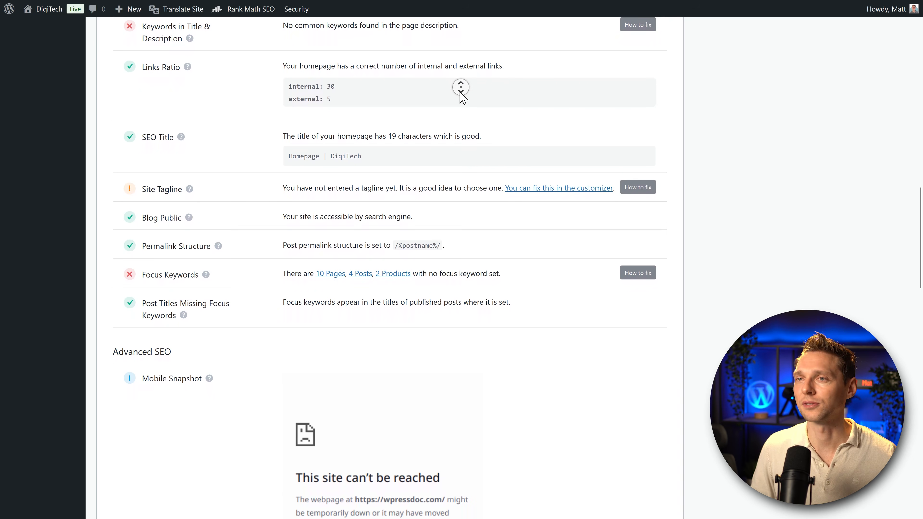
middle_click(460, 92)
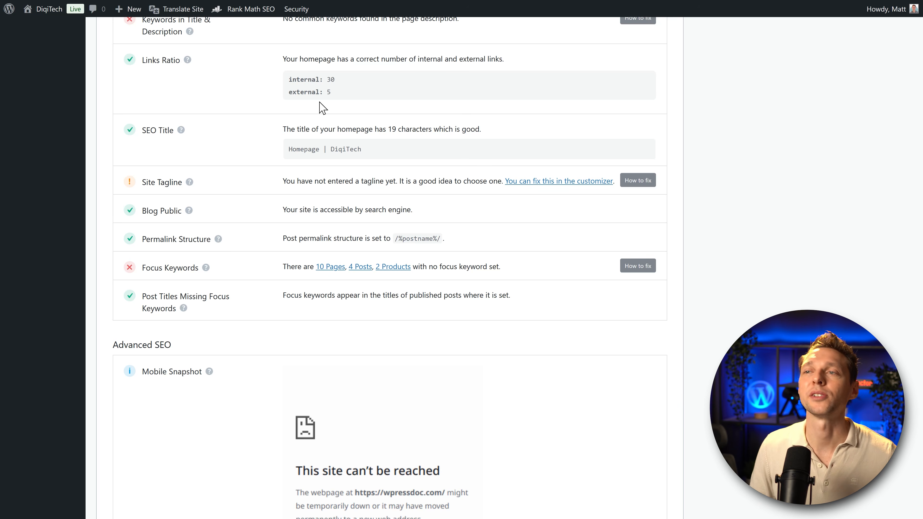
middle_click(391, 102)
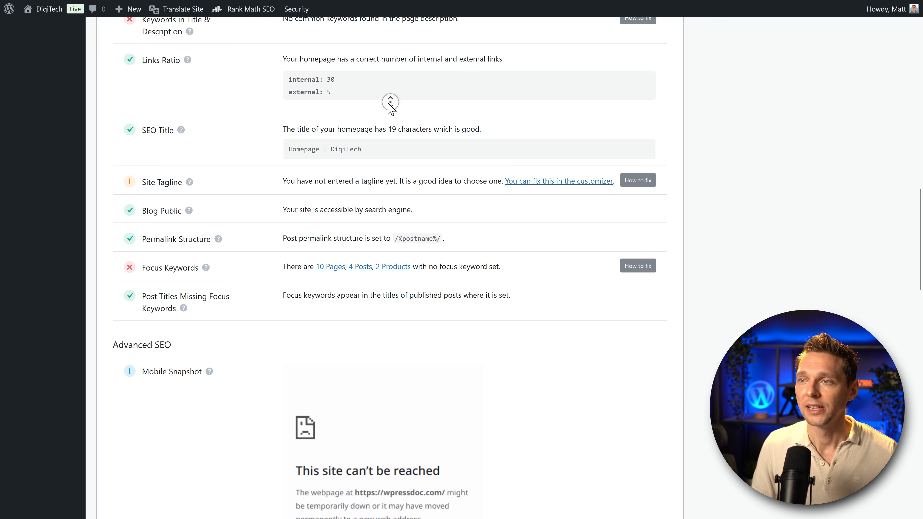
middle_click(387, 109)
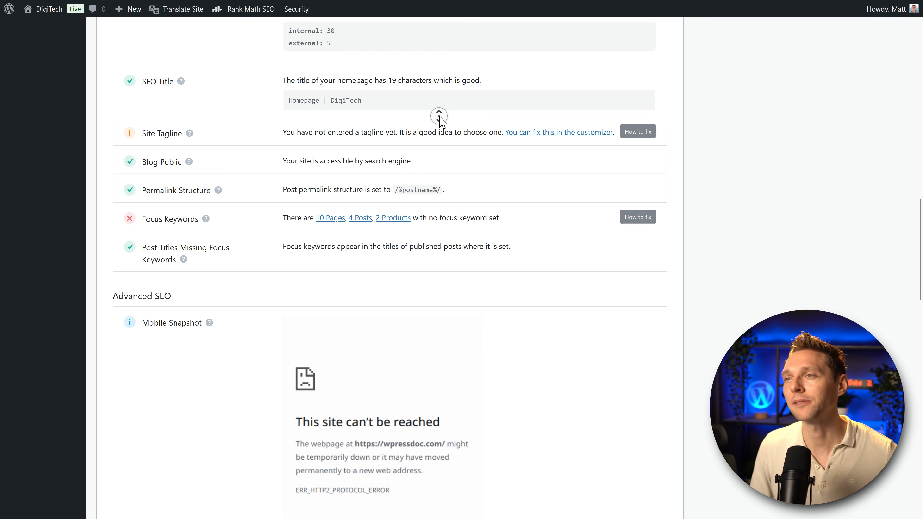
scroll(442, 122, "up", 1)
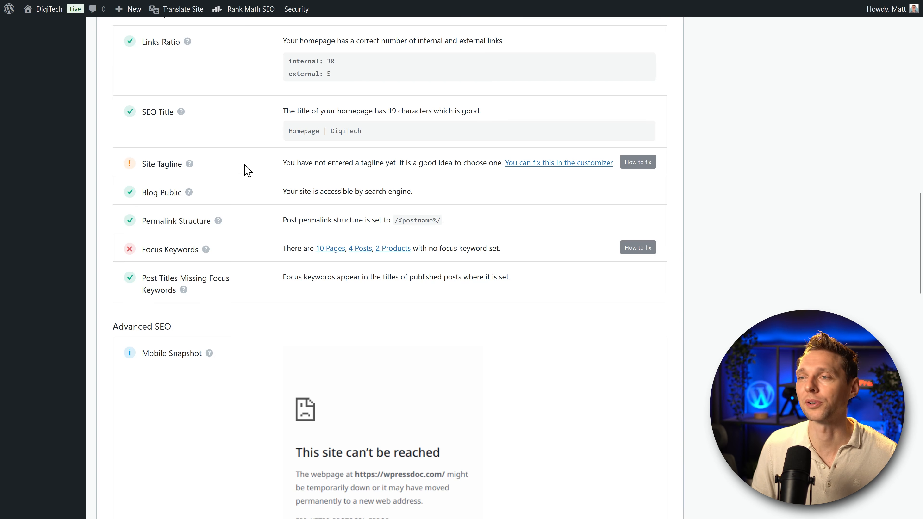
middle_click(319, 161)
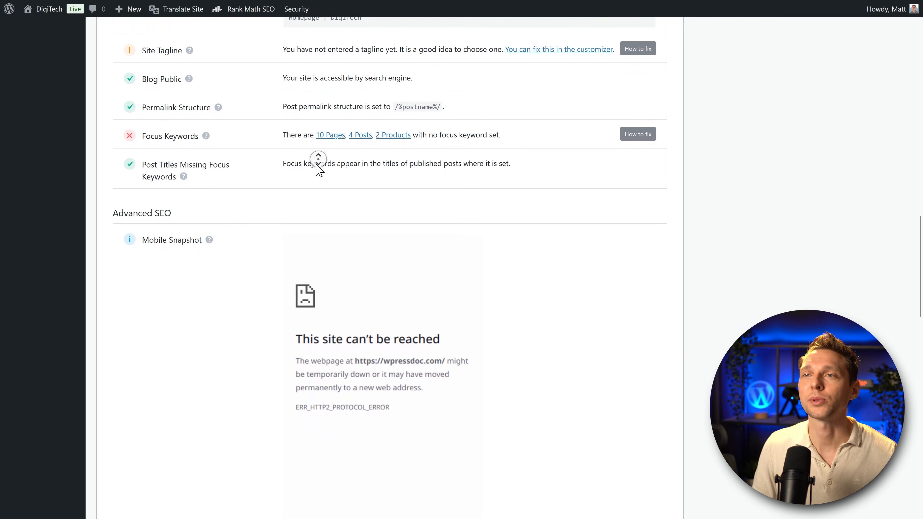
middle_click(316, 165)
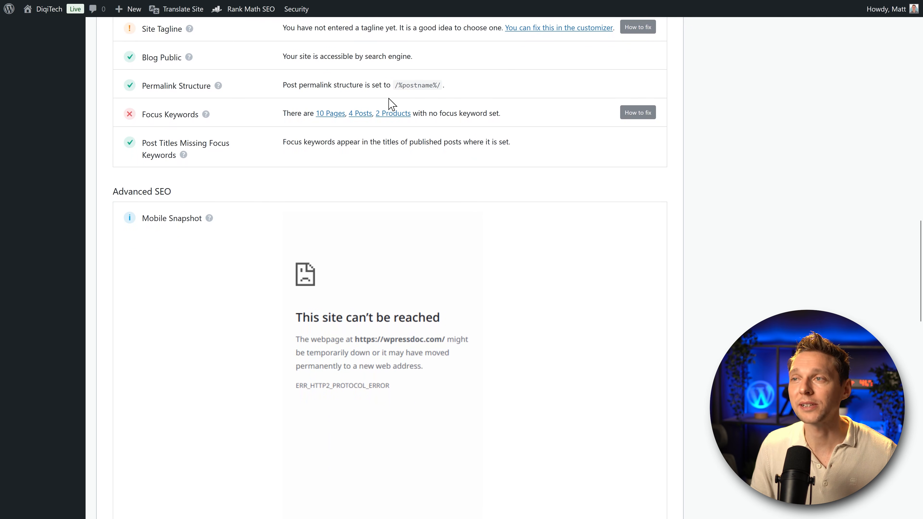
- Check the Permalink Structure test result and review the structure options in the site's Permalink Settings
left_click_drag(396, 87, 448, 89)
left_click(448, 89)
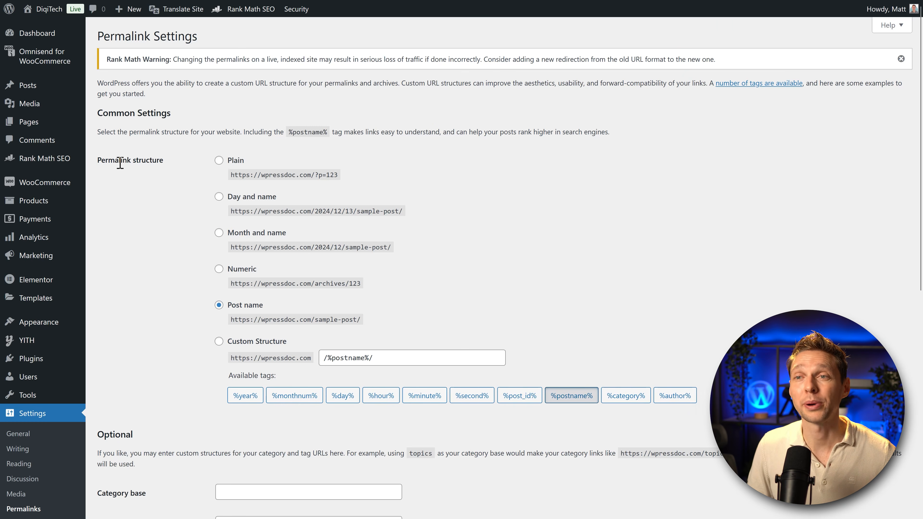
scroll(206, 167, "down", 3)
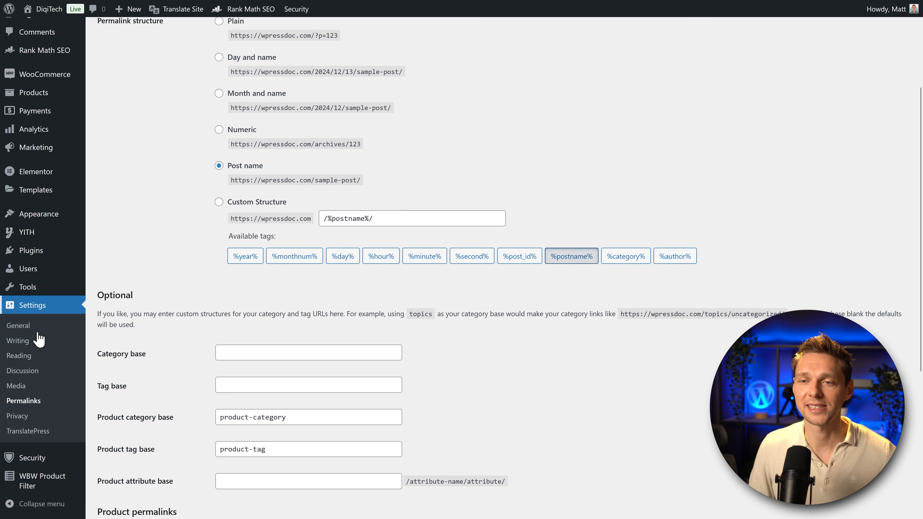
scroll(189, 197, "up", 2)
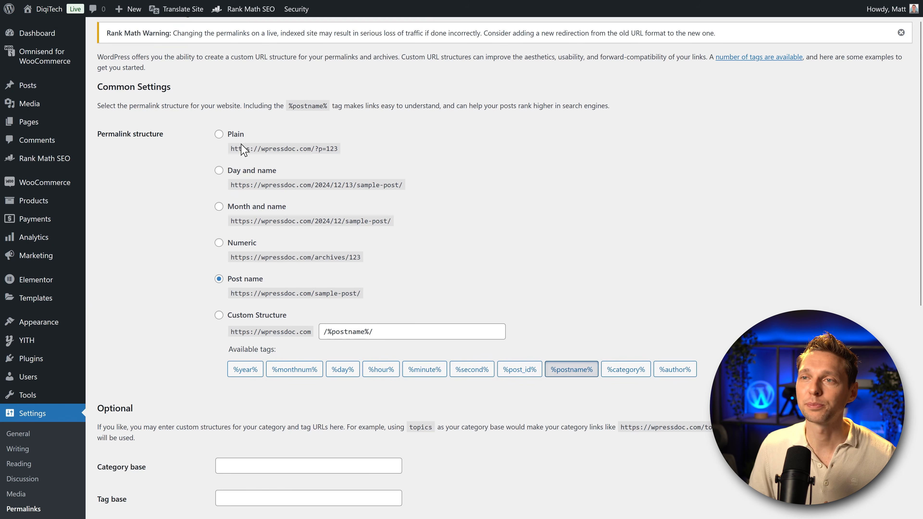
- Try the Plain, Numeric, Month and name, and Custom Structure permalink options, and reselect Post name
left_click(218, 134)
left_click(219, 242)
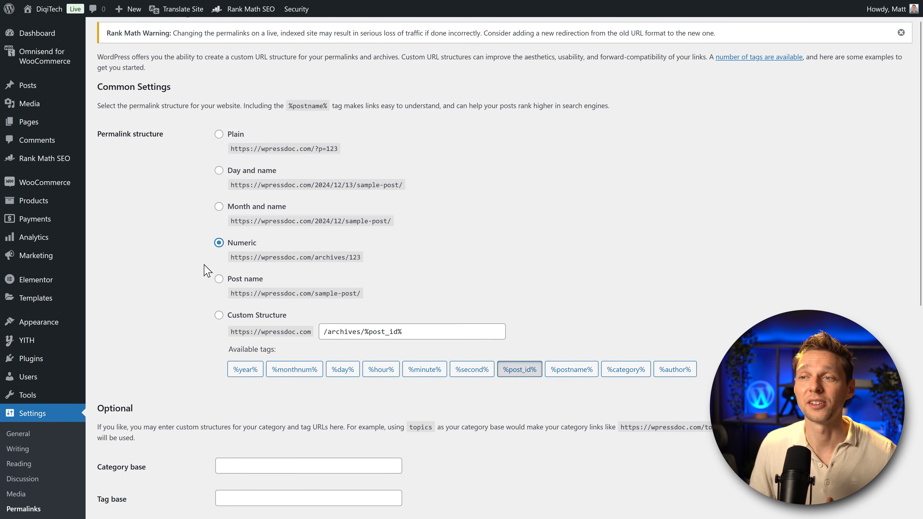
left_click(218, 207)
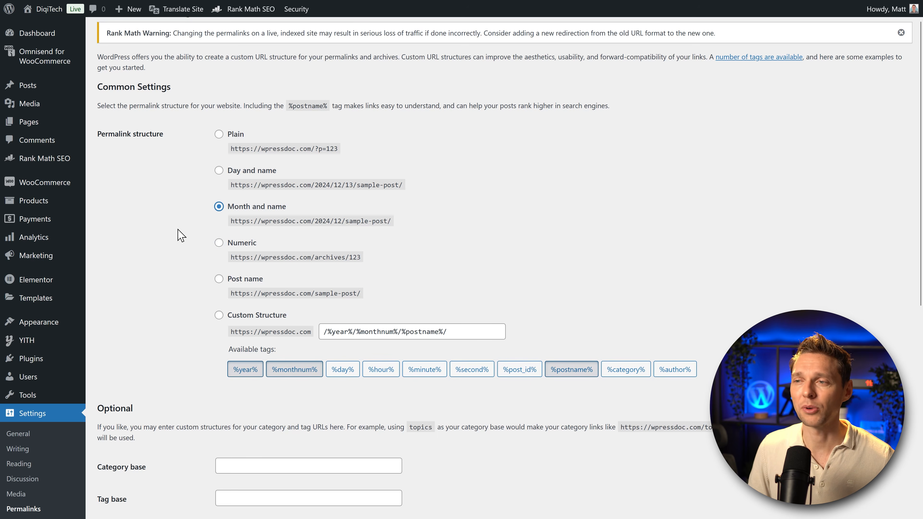
left_click(219, 315)
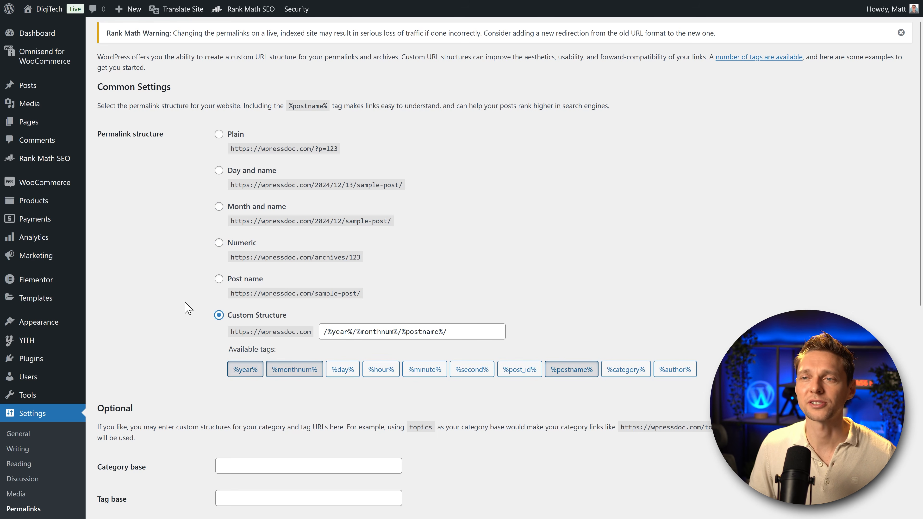
left_click(219, 279)
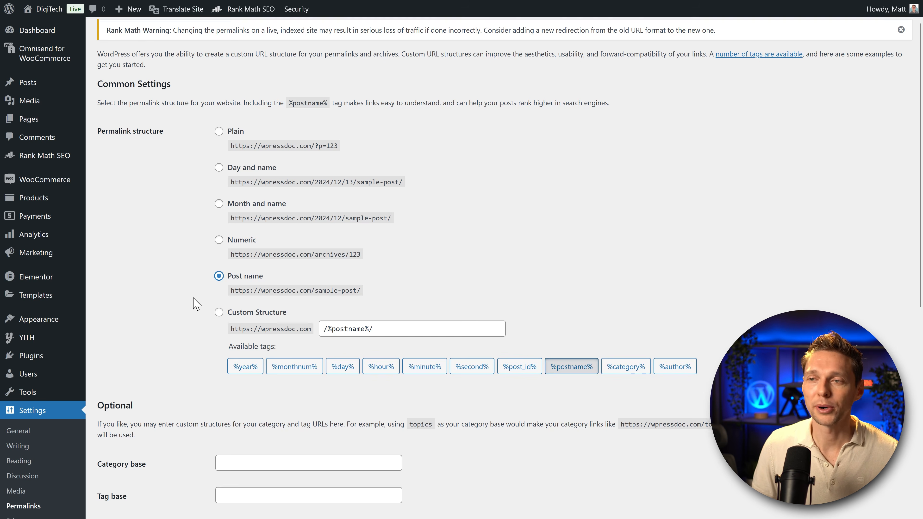
- Return to the SEO Analyzer report and examine the Advanced SEO, Performance and Security test results
scroll(191, 305, "down", 8)
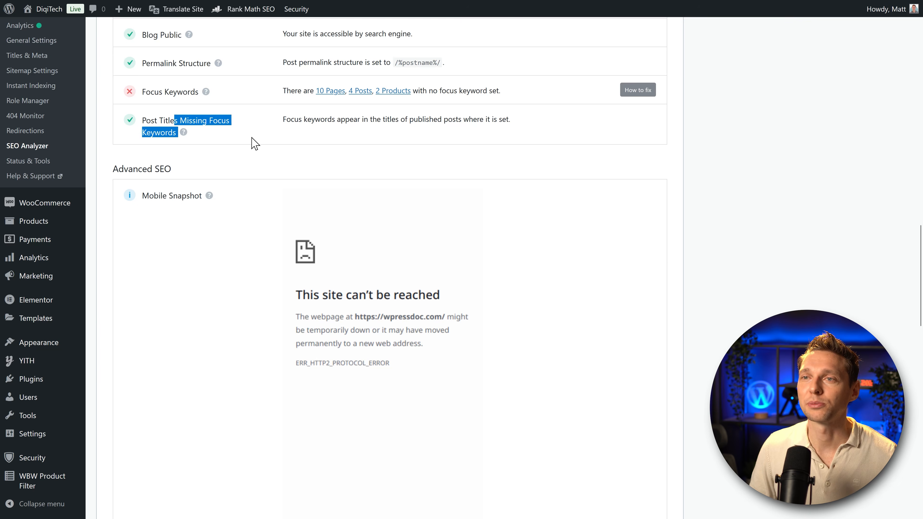
left_click(254, 143)
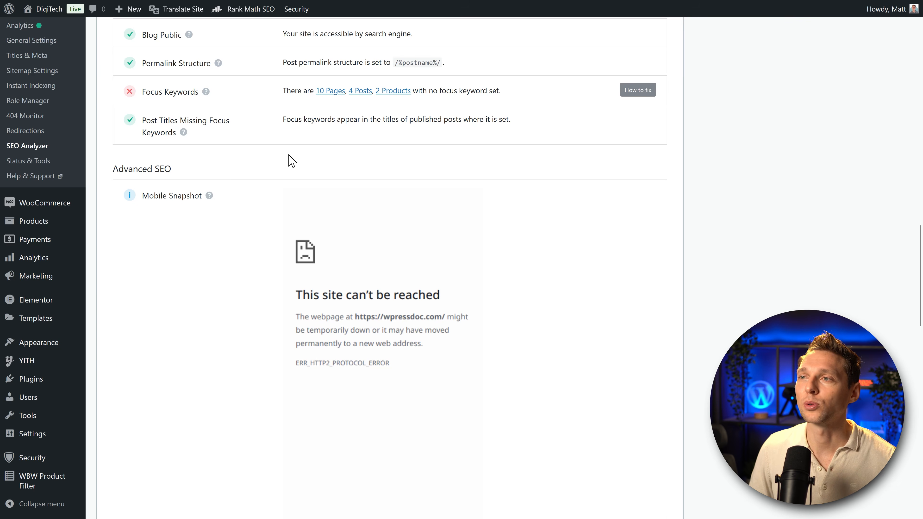
middle_click(397, 146)
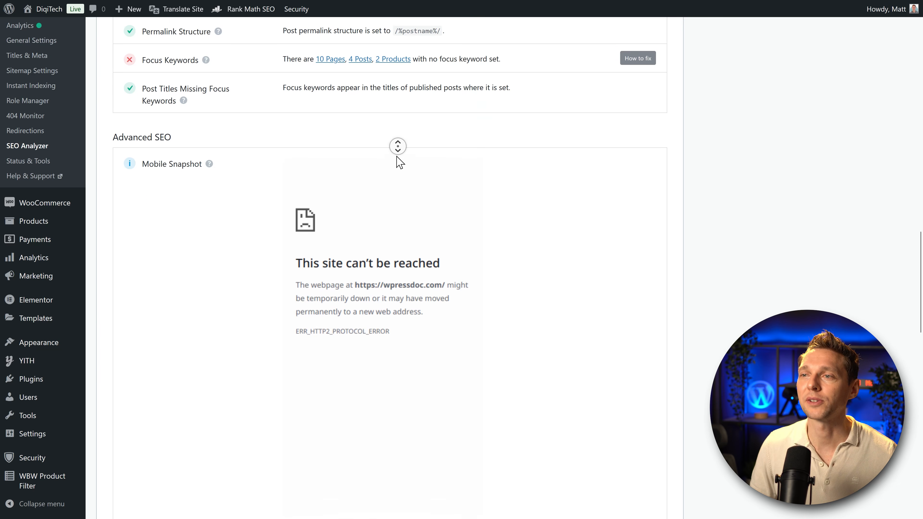
middle_click(398, 157)
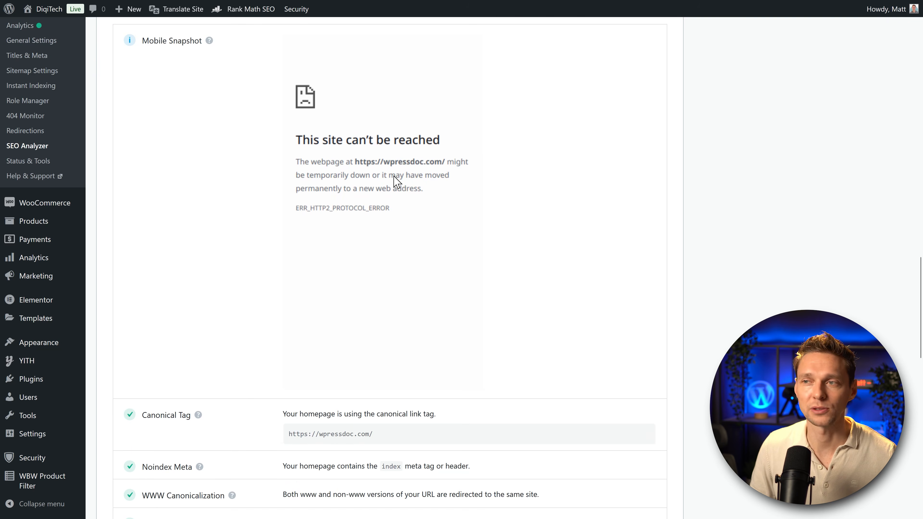
middle_click(446, 208)
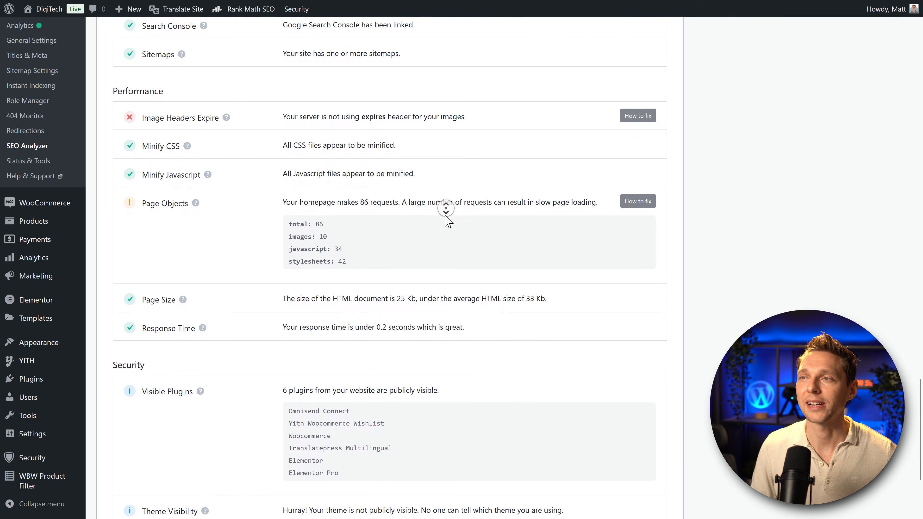
middle_click(445, 216)
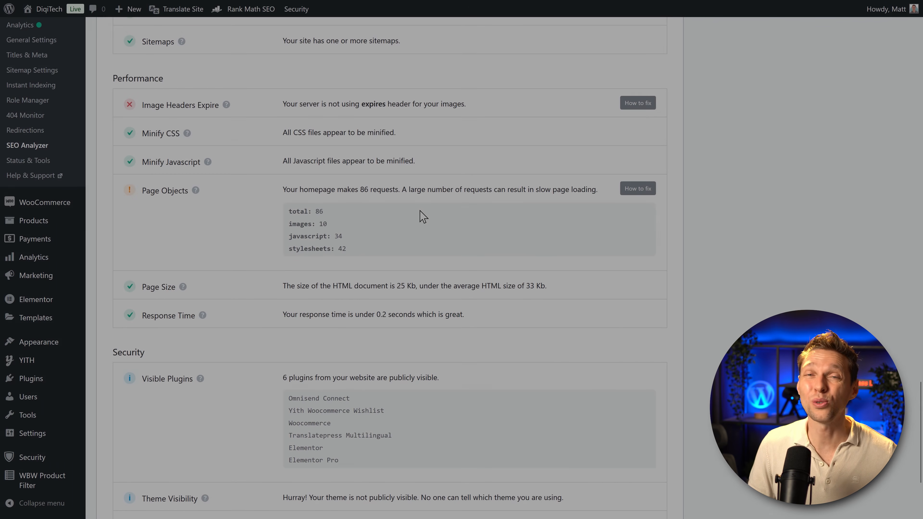
middle_click(419, 210)
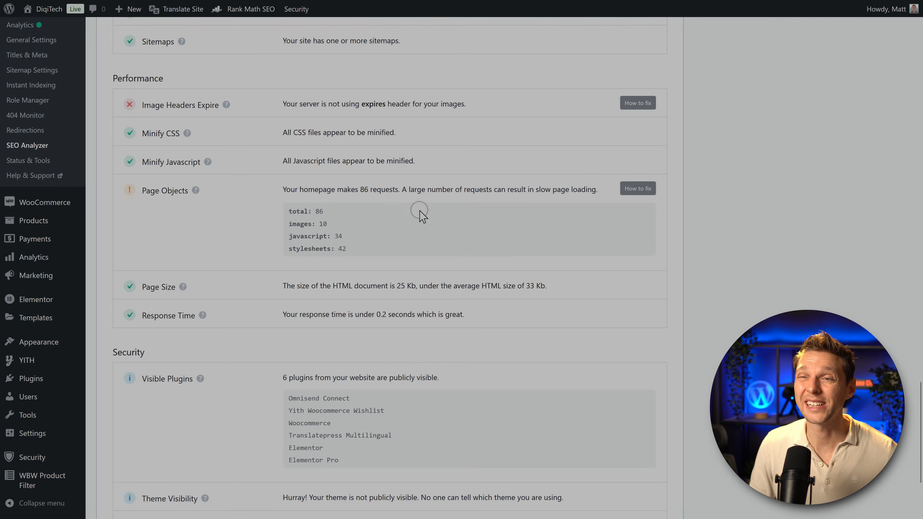
- Examine the Page Objects, Page Size and Response Time tests and the visible plugins, theme, directory listing and connection checks in Security
scroll(420, 210, "down", 1)
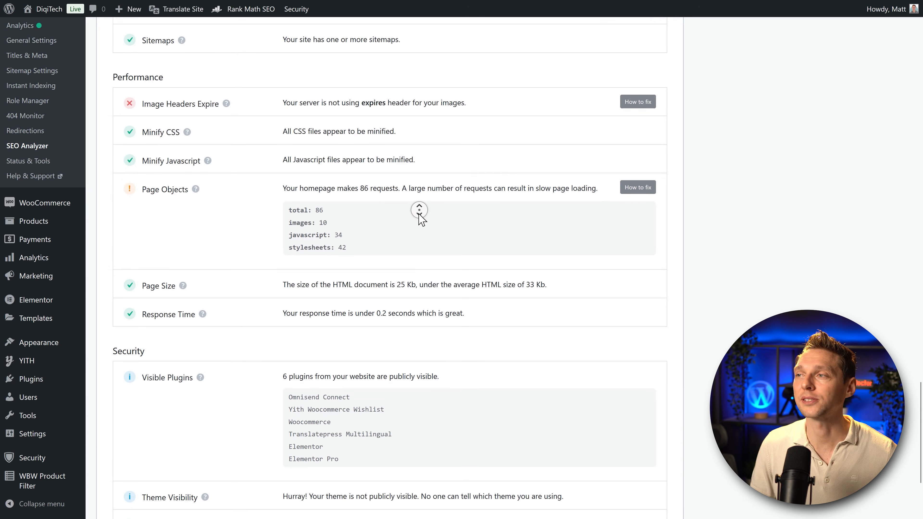
scroll(420, 210, "down", 1)
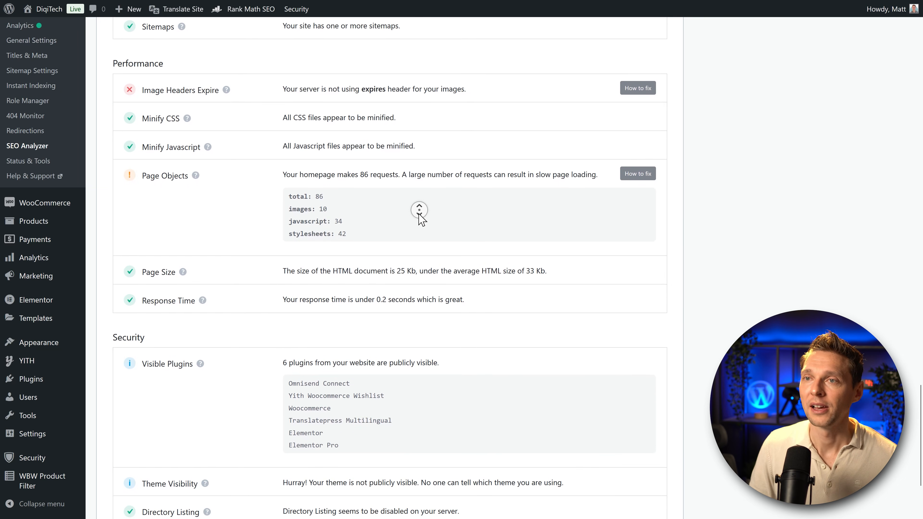
scroll(419, 210, "down", 3)
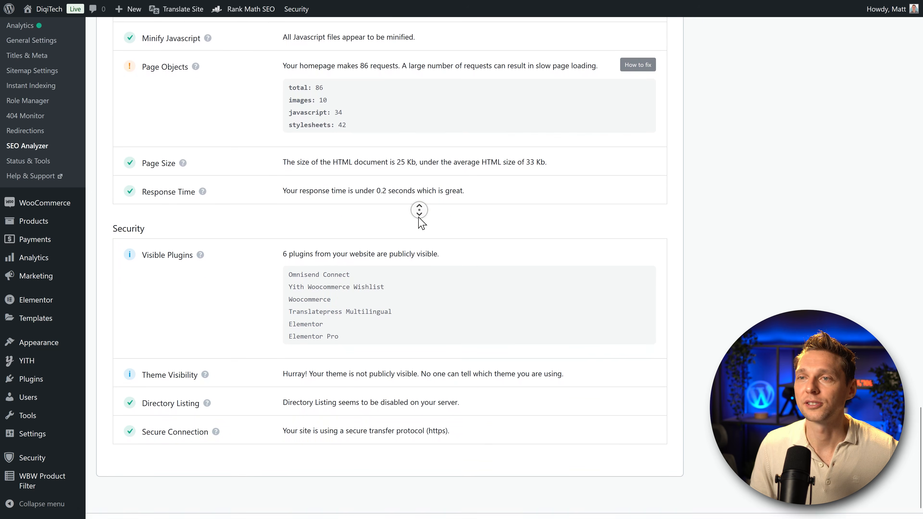
middle_click(517, 322)
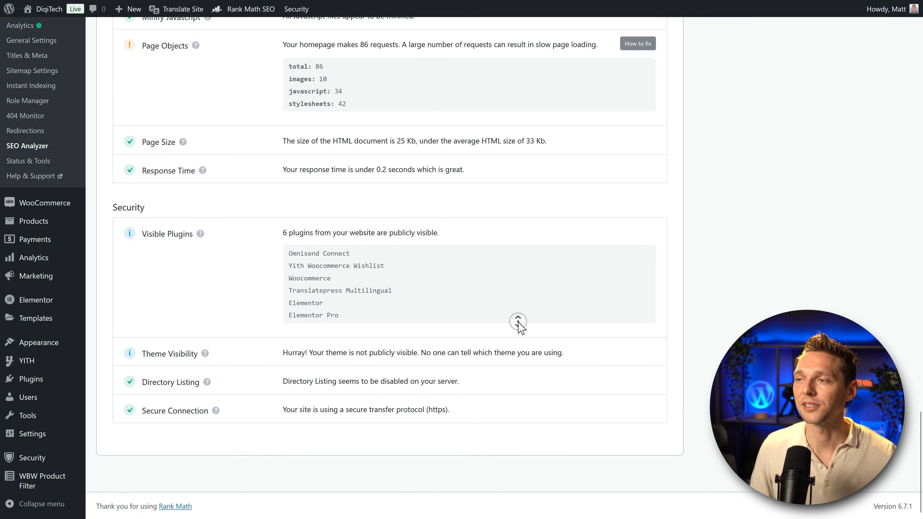
- Open the Competitor Analyzer and look over the features it offers
scroll(517, 322, "up", 10)
scroll(518, 321, "up", 10)
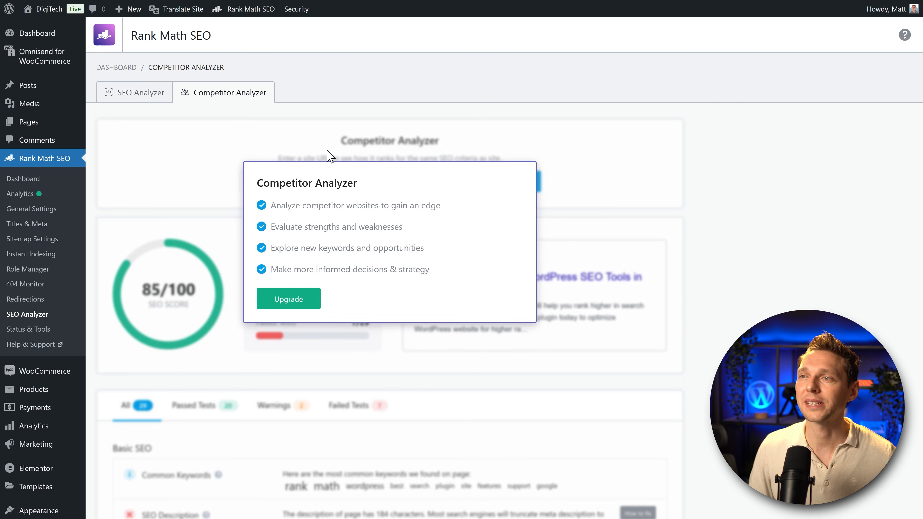
middle_click(448, 108)
scroll(448, 108, "down", 1)
scroll(448, 118, "down", 2)
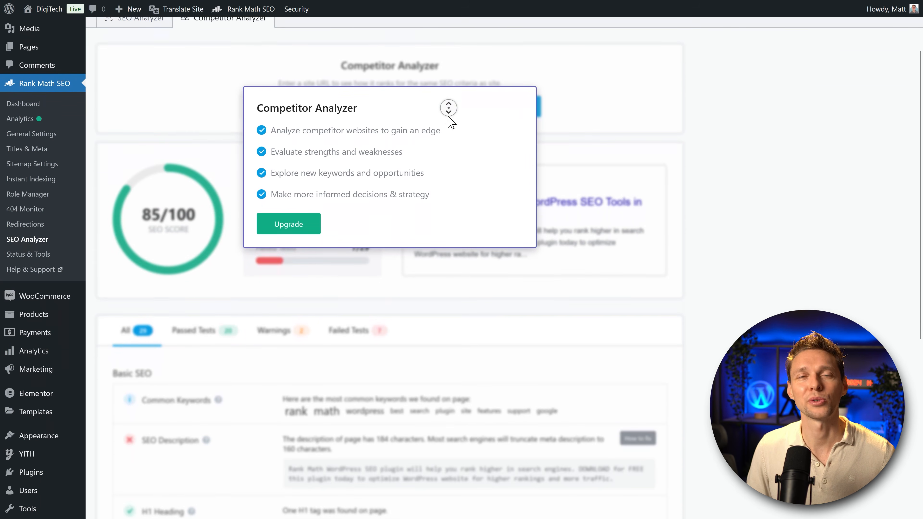
scroll(454, 100, "up", 3)
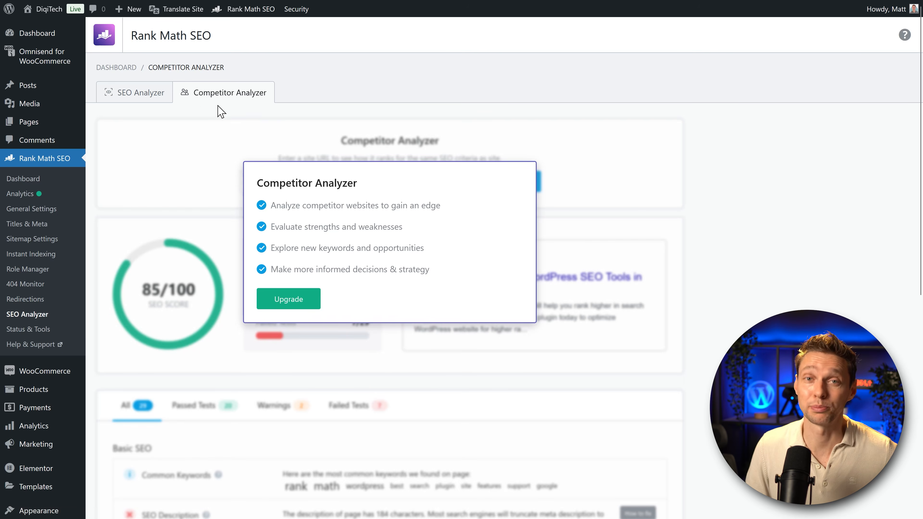
- Open Rank Math's Status & Tools and review the version rollback, Beta Opt-in and Auto Update settings
left_click(43, 331)
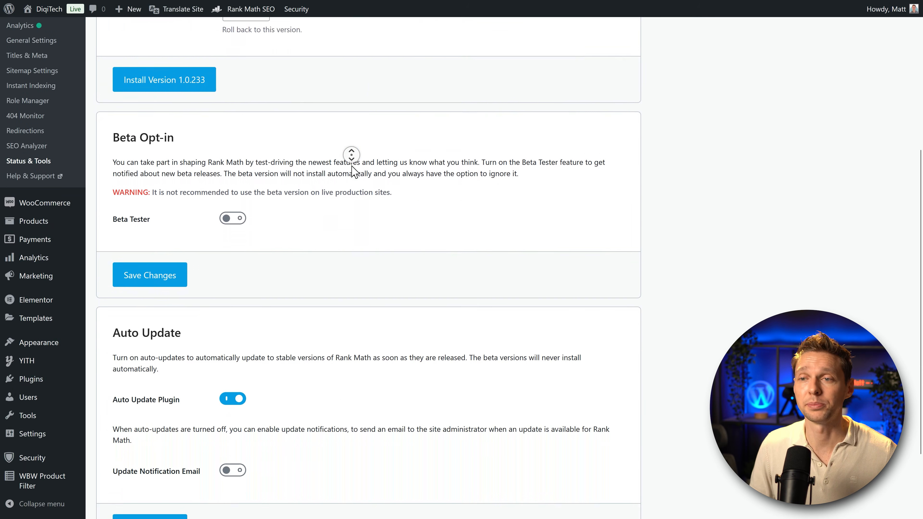
middle_click(352, 166)
middle_click(380, 139)
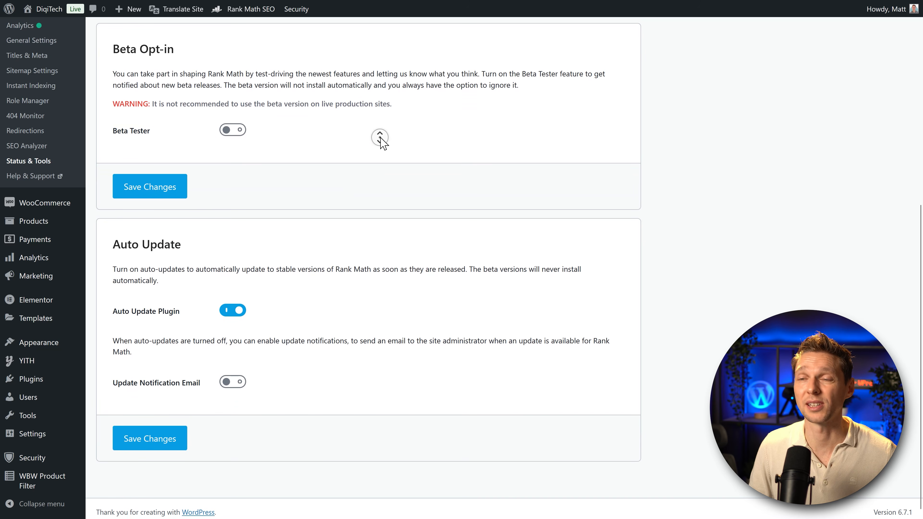
middle_click(383, 145)
scroll(344, 229, "up", 5)
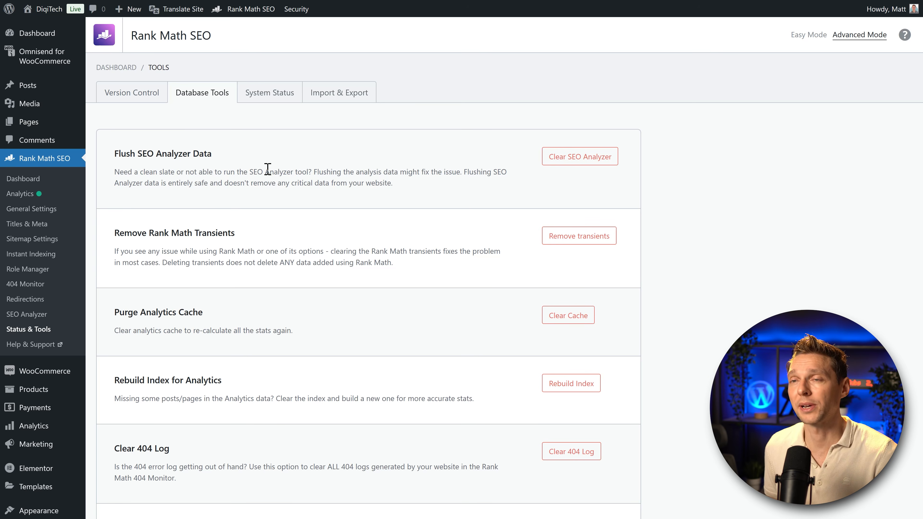
- Review the Database Tools, from flushing SEO Analyzer data and removing transients to deleting internal links data
middle_click(442, 266)
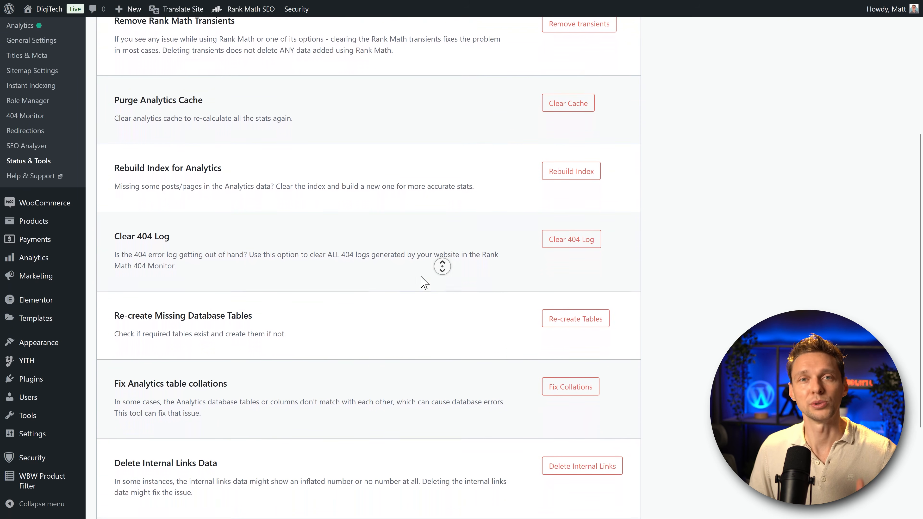
middle_click(415, 281)
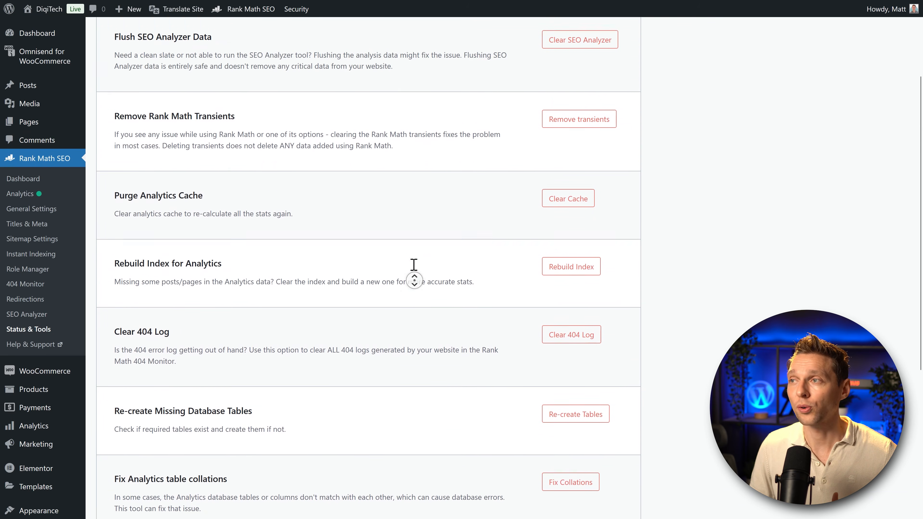
middle_click(413, 265)
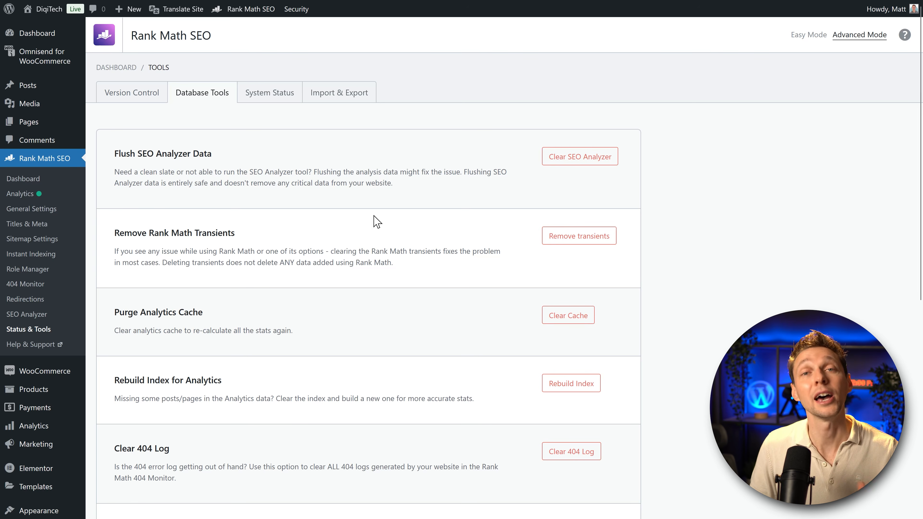
- Review the System Info and Error Log in System Status, and copy the system info to the clipboard
left_click(271, 101)
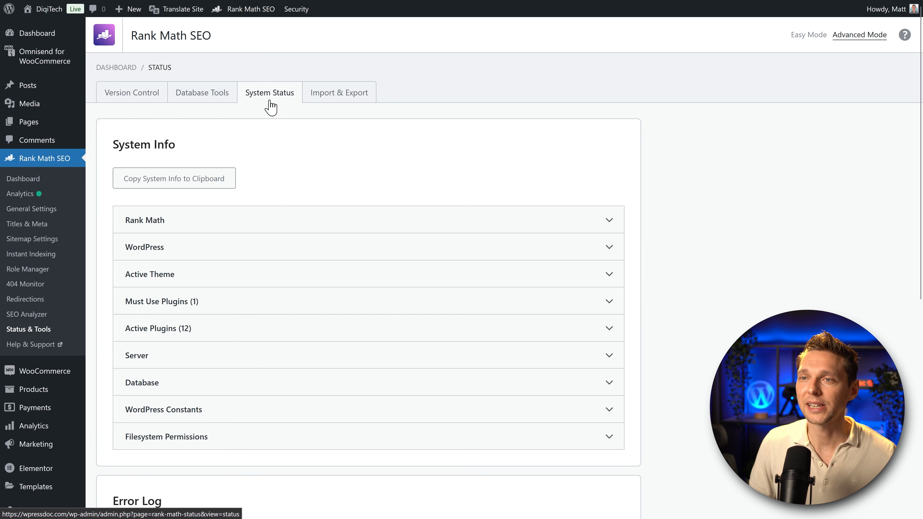
middle_click(494, 150)
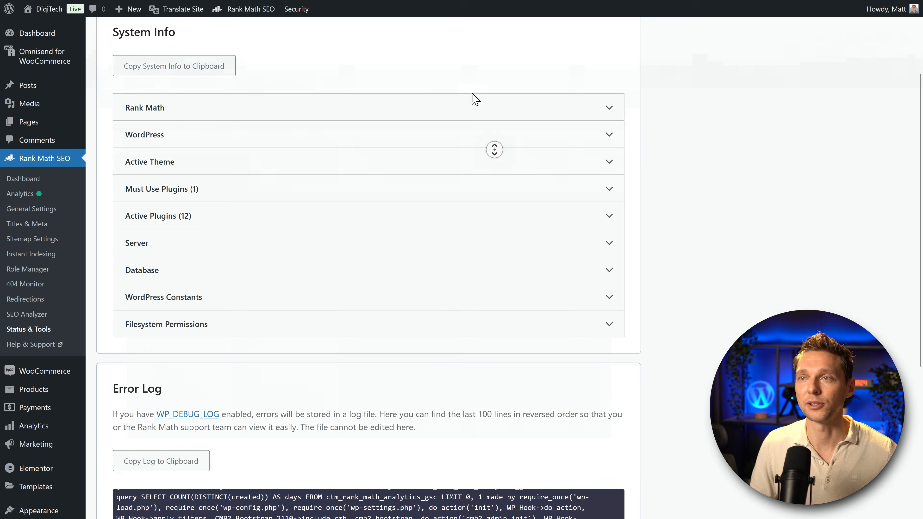
middle_click(471, 96)
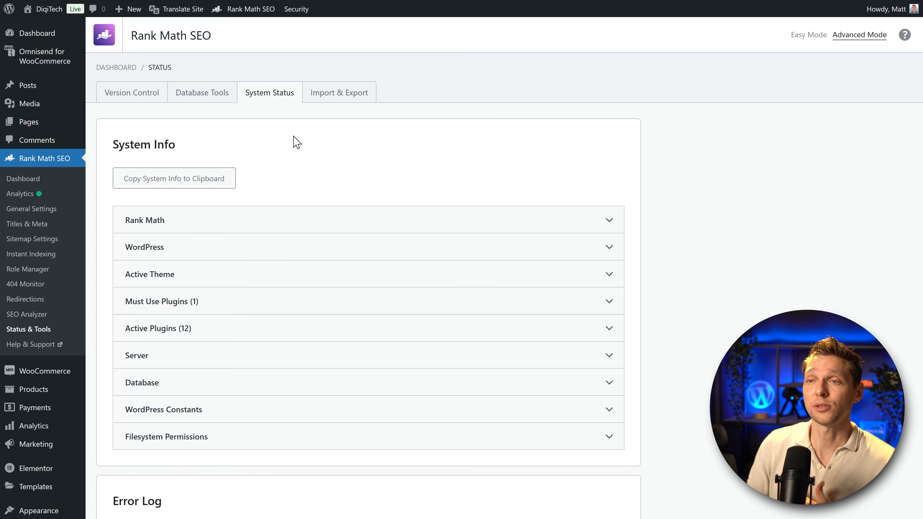
left_click(206, 175)
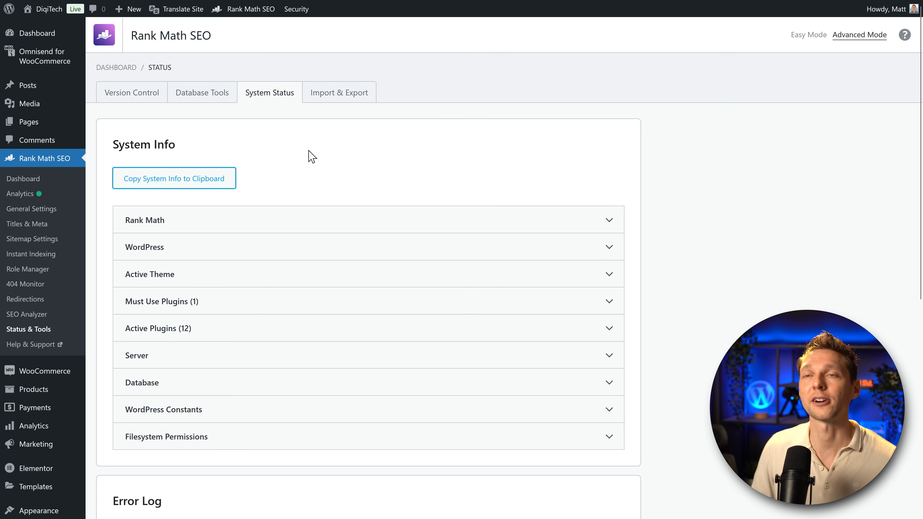
- Review the Import & Export options for plugin settings, other plugins' data and settings backups
left_click(342, 96)
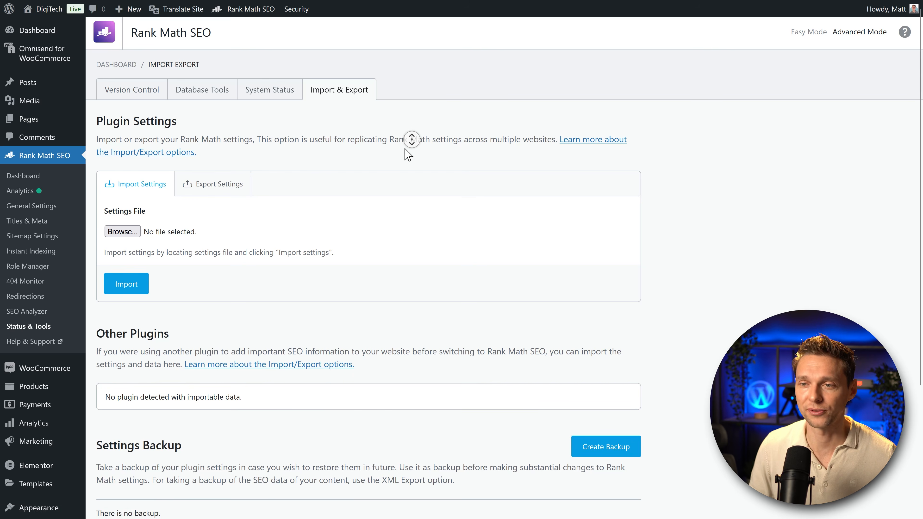
middle_click(410, 156)
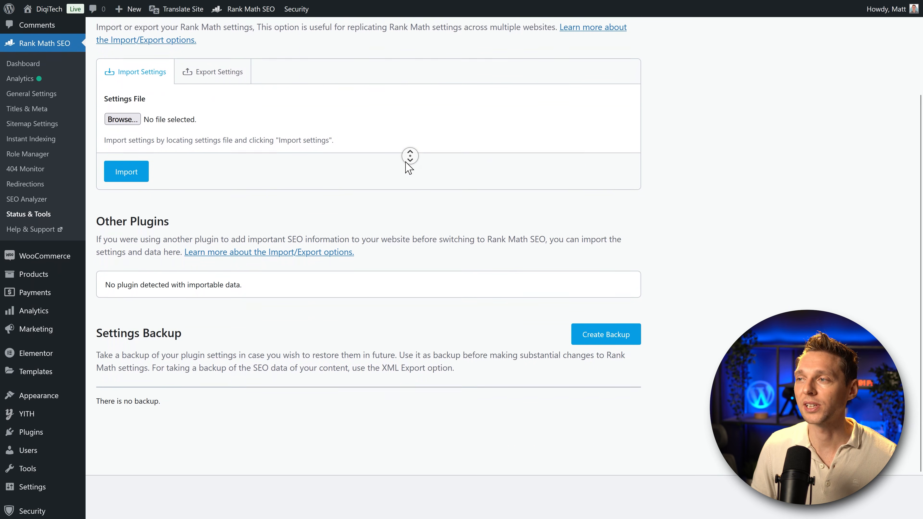
middle_click(405, 162)
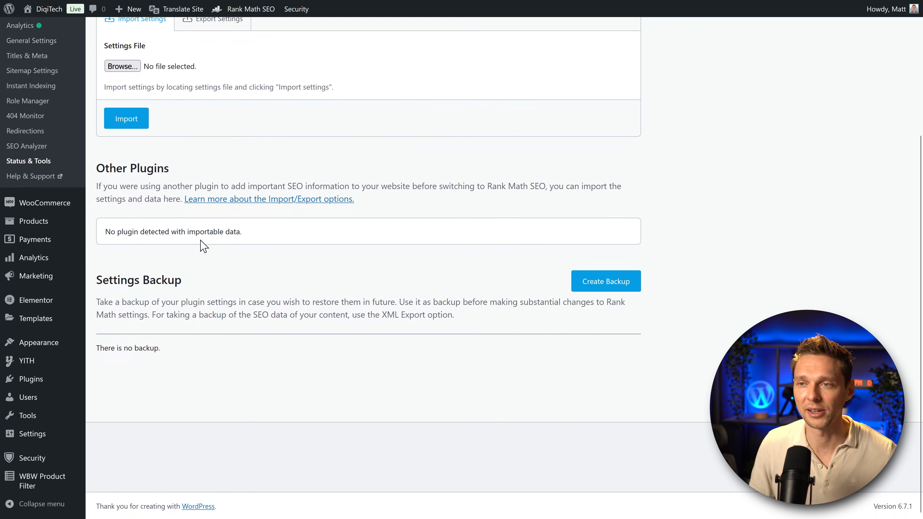
scroll(293, 184, "up", 2)
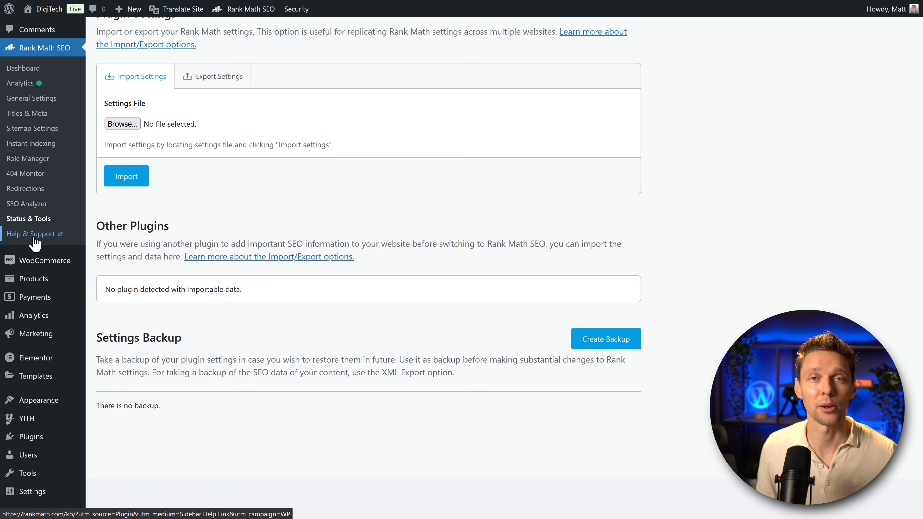
- Return to the Rank Math dashboard and look over the available modules
middle_click(219, 214)
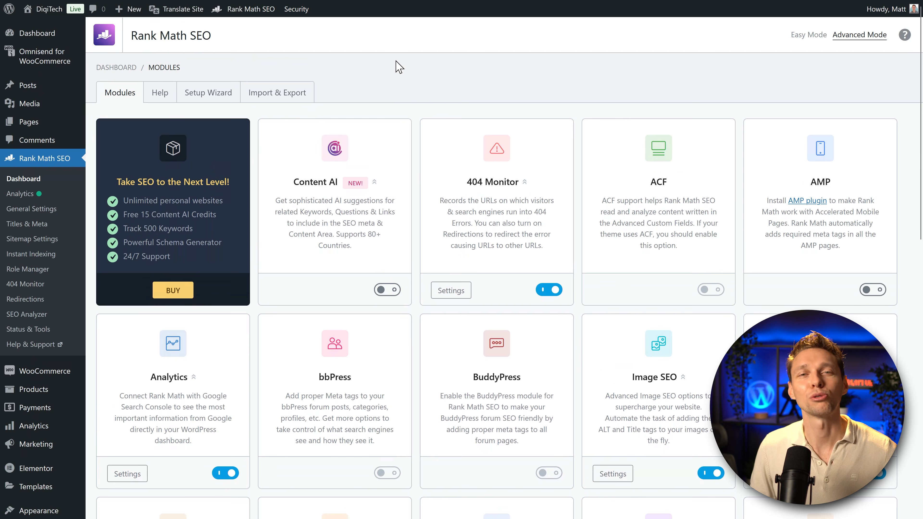
middle_click(397, 59)
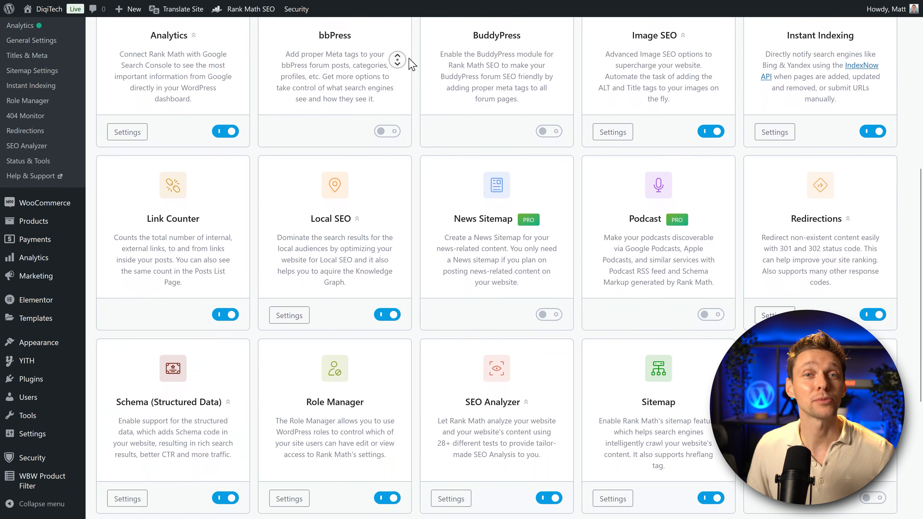
middle_click(407, 50)
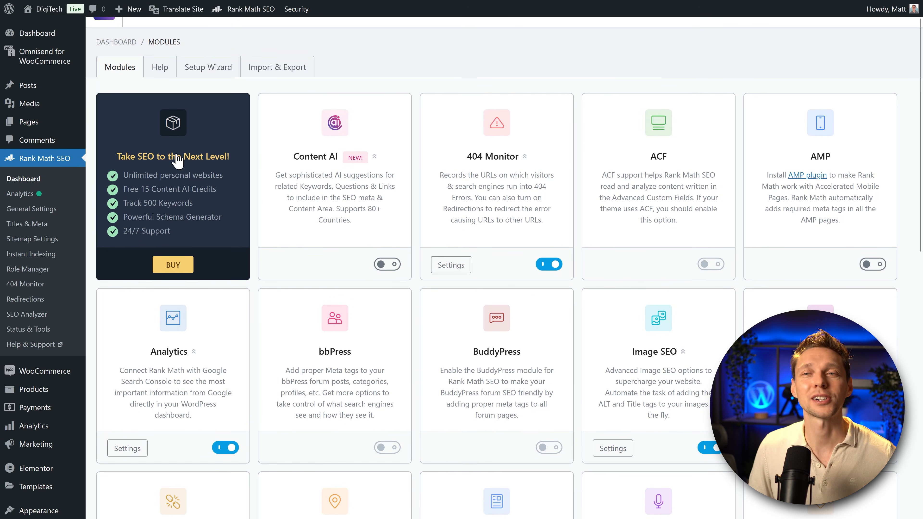
- Open the list of all pages and examine the SEO Details, SEO Title and SEO Desc columns
left_click(46, 128)
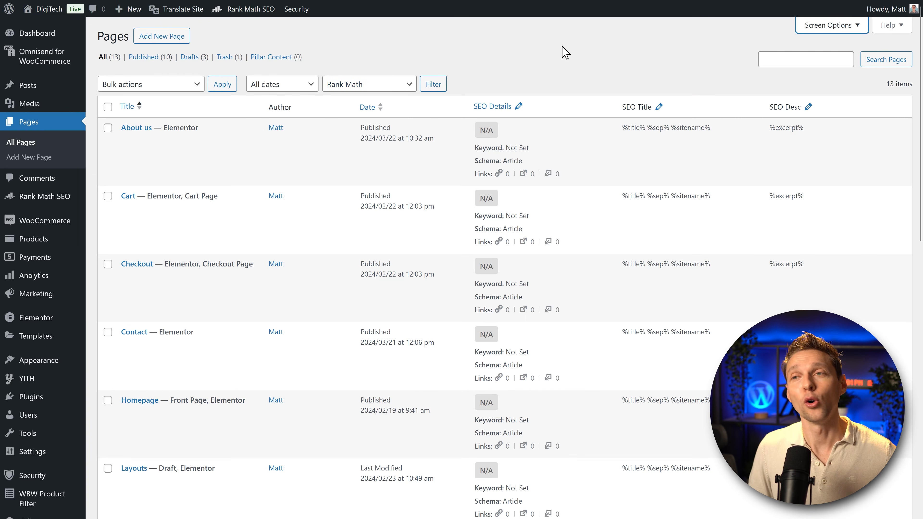
middle_click(481, 41)
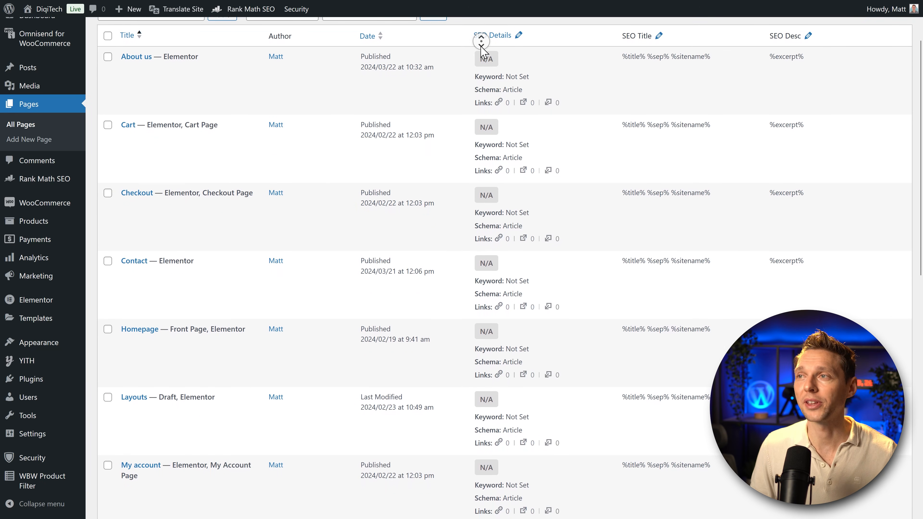
middle_click(480, 47)
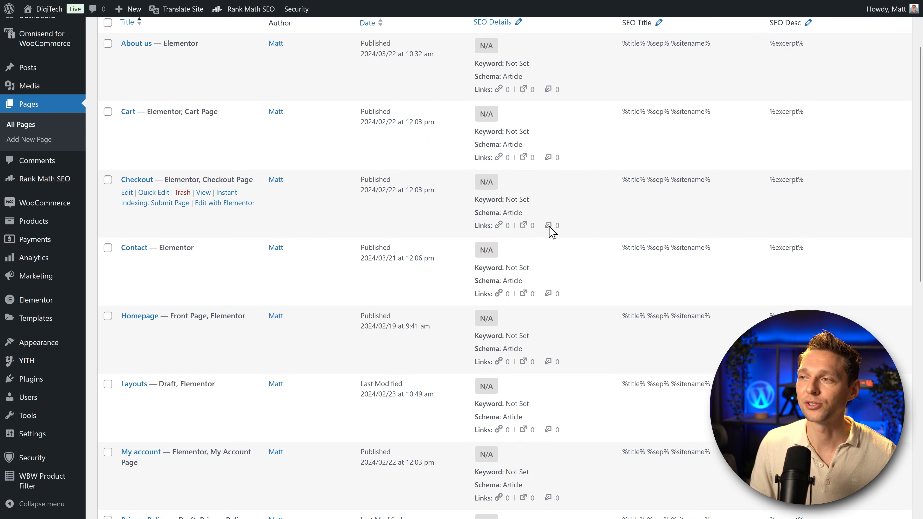
left_click_drag(621, 180, 807, 204)
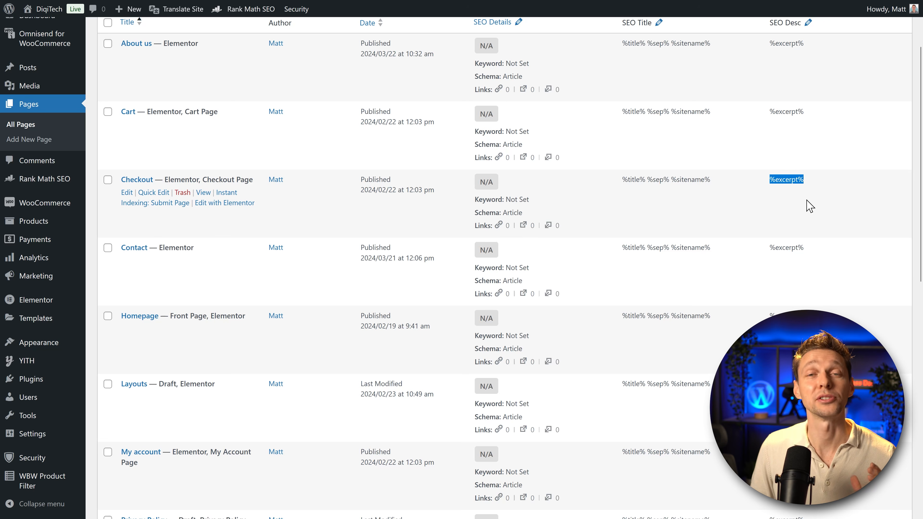
left_click(810, 206)
scroll(806, 198, "up", 3)
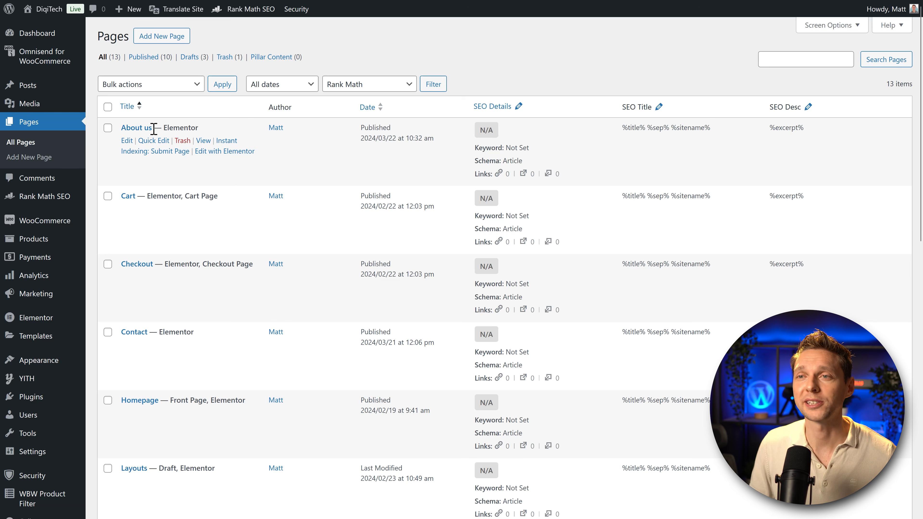
- Open the About us page for editing and add "About" as its Rank Math focus keyword
left_click(127, 141)
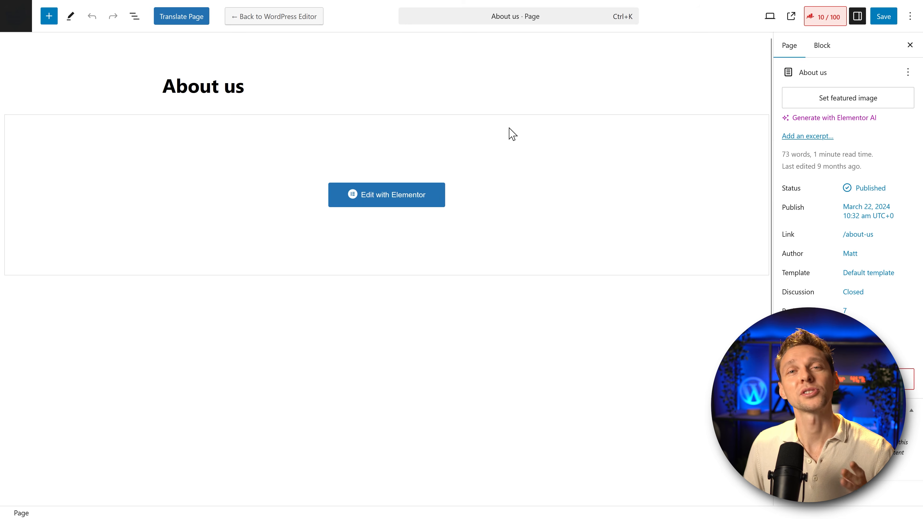
left_click(832, 18)
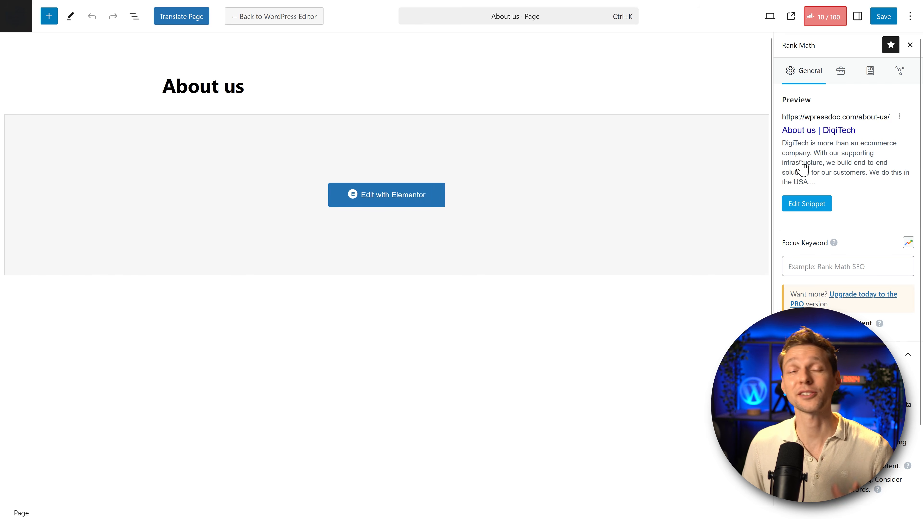
left_click(803, 263)
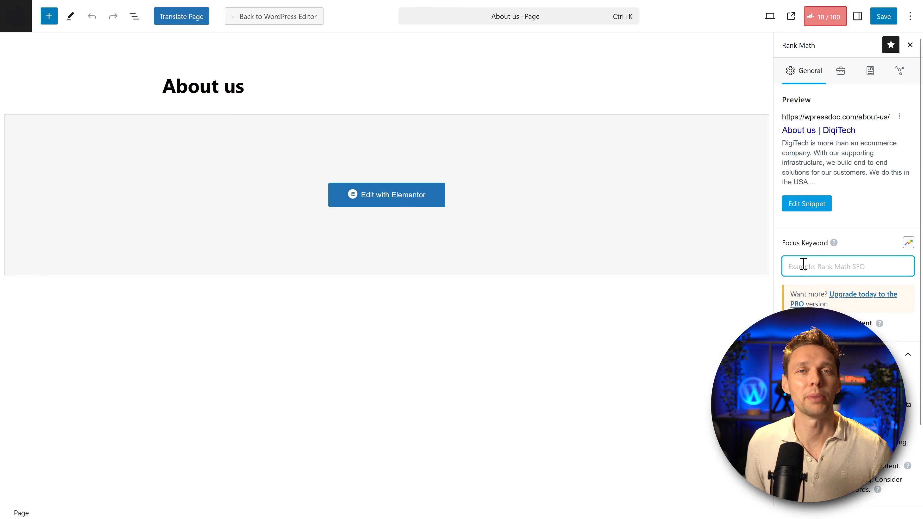
type("A")
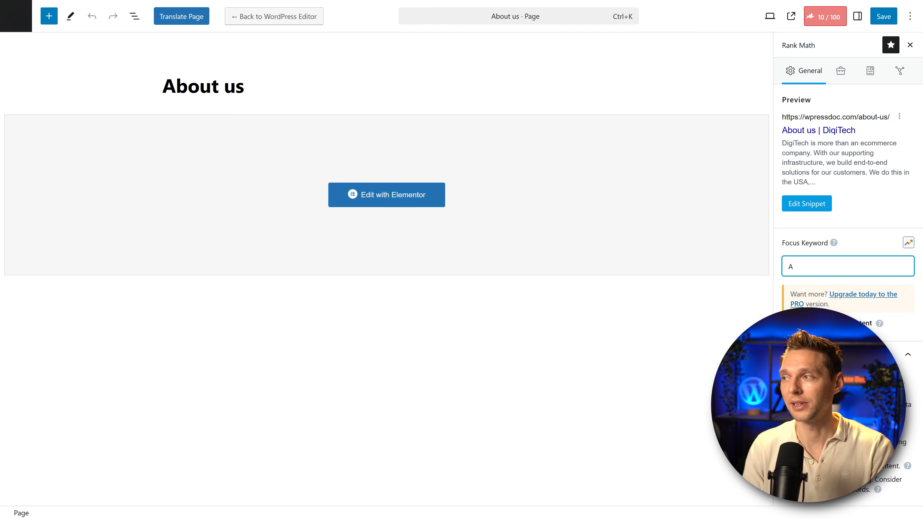
type("bout")
key("Return")
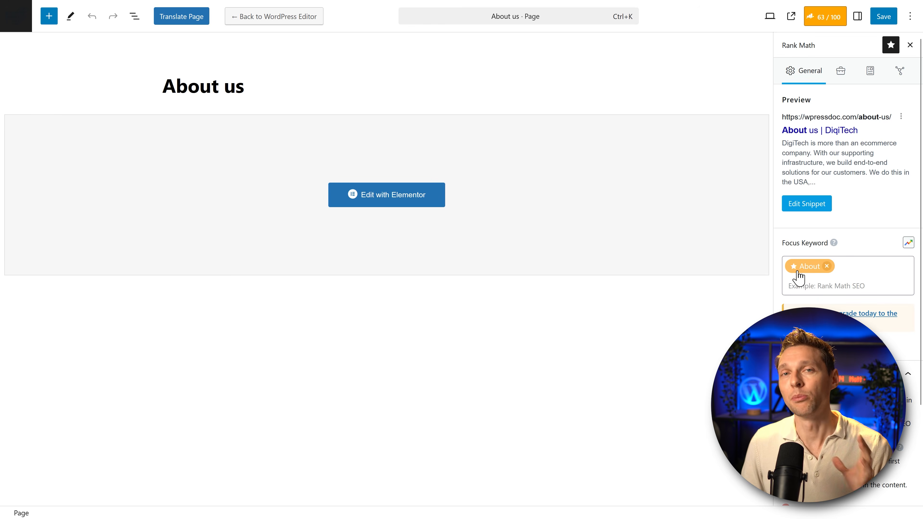
- Add "diqitech" as a second focus keyword for the About us page
left_click(868, 278)
type("diqitech")
key("Return")
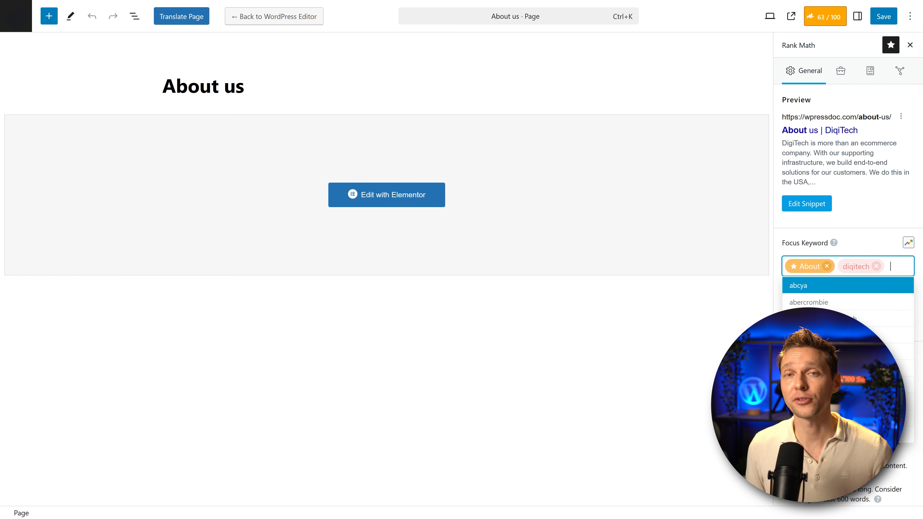
- Add "about us diqitech" as a third focus keyword and view the SEO analysis for "diqitech"
type("about u")
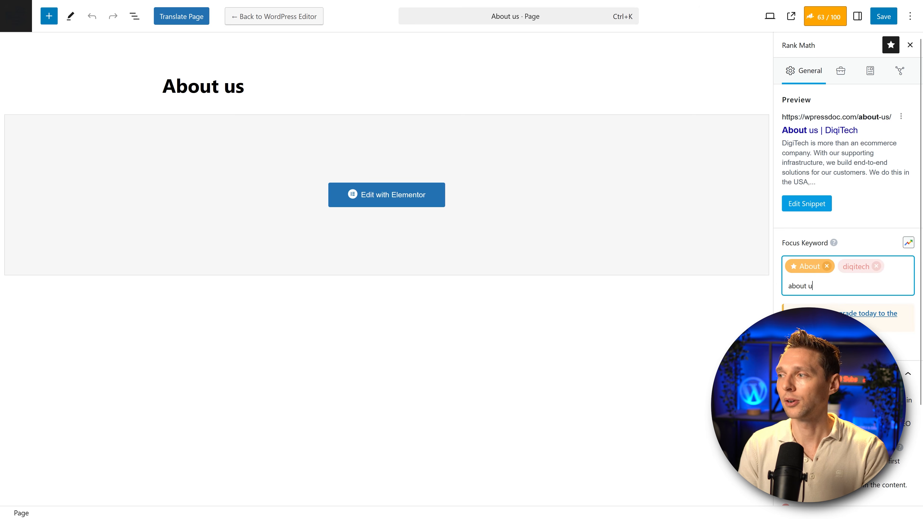
type("s diqitech")
key("Return")
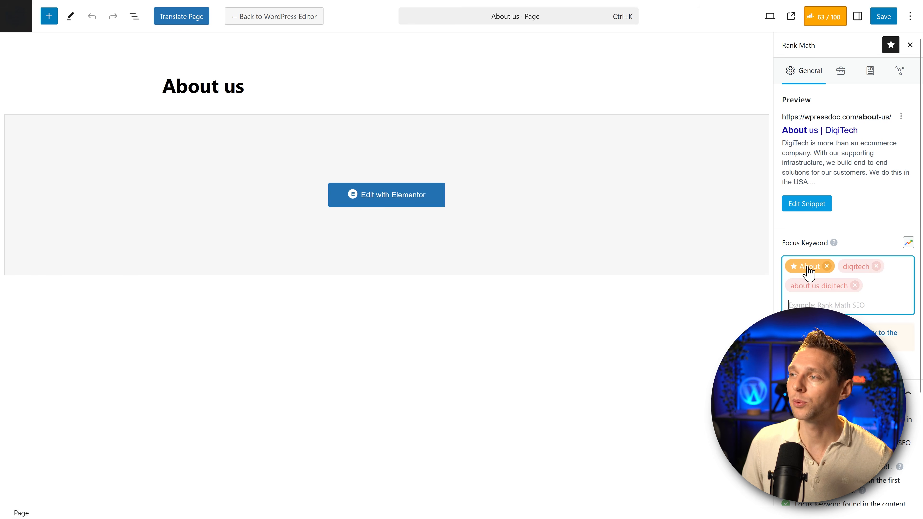
left_click(844, 268)
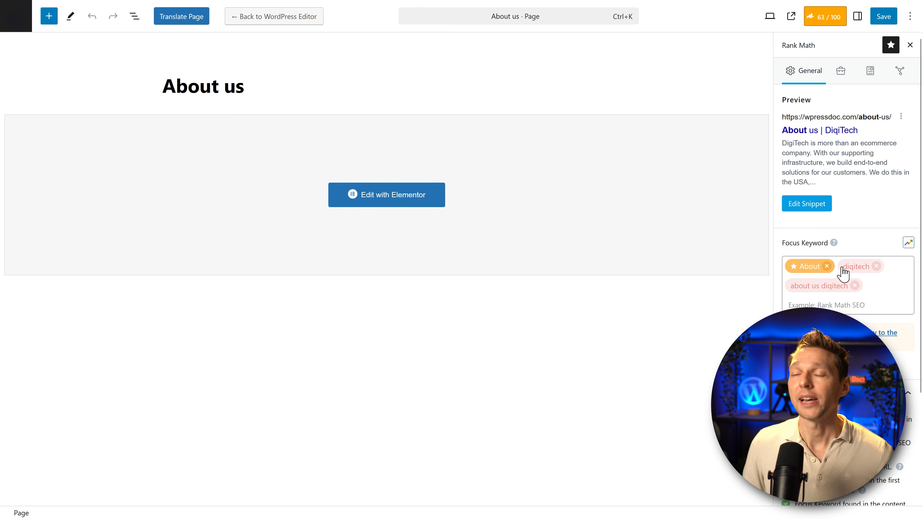
left_click(857, 269)
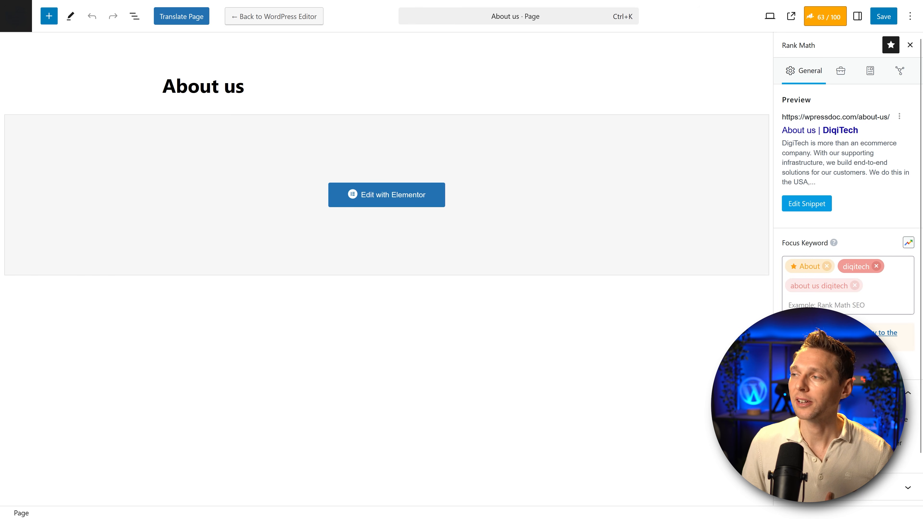
scroll(847, 254, "down", 2)
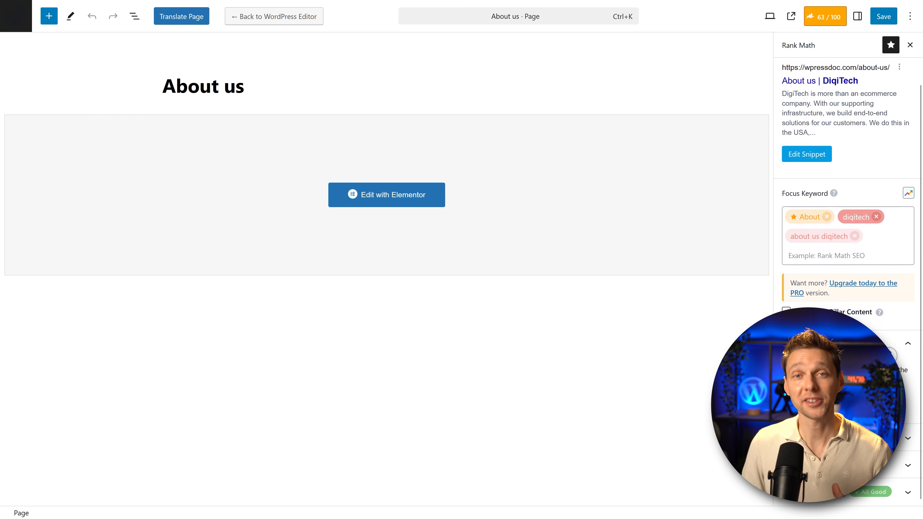
scroll(887, 345, "up", 2)
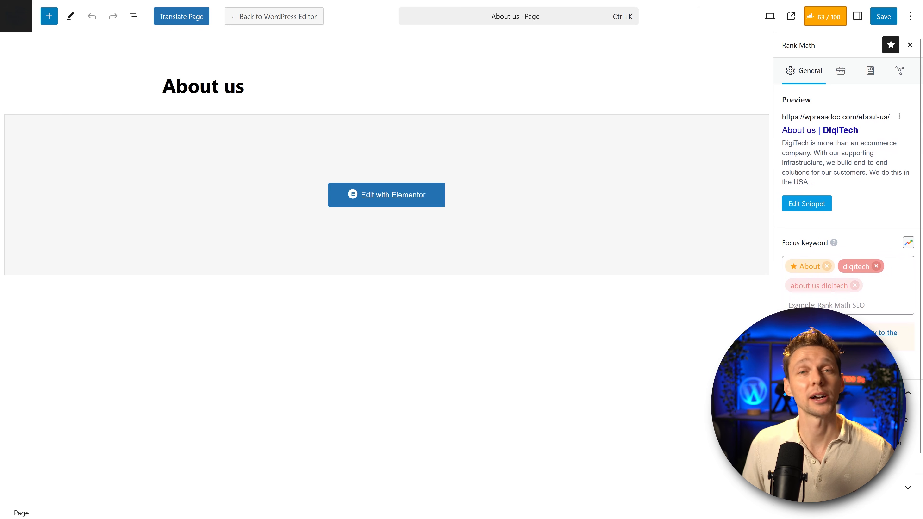
- Remove the "diqitech" and "about us diqitech" focus keywords, keeping only "About"
left_click(876, 266)
left_click(855, 286)
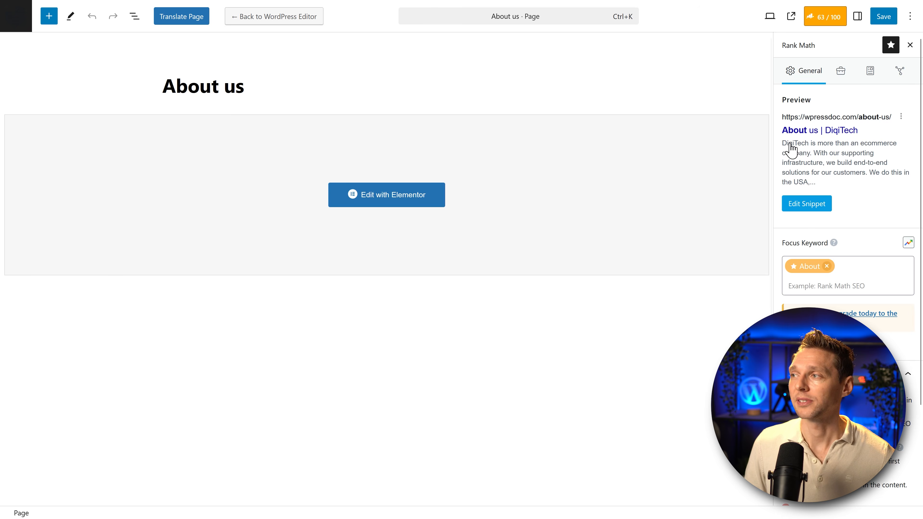
- Open the snippet editor for the About us page and switch its search preview from desktop to mobile
left_click(806, 206)
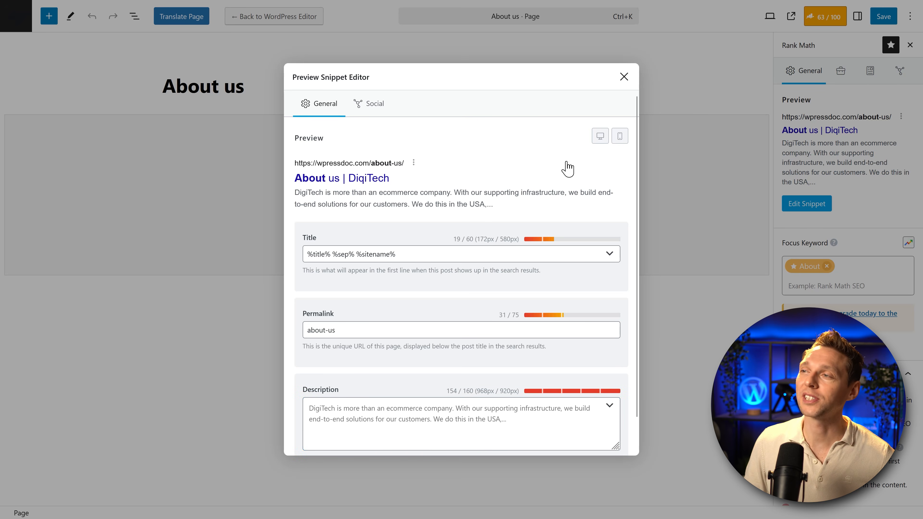
left_click(601, 137)
left_click(619, 138)
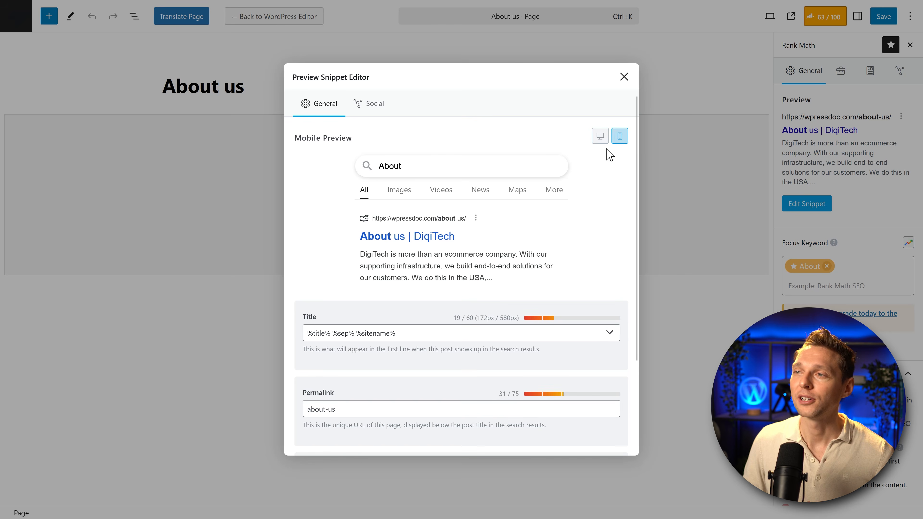
right_click(490, 256)
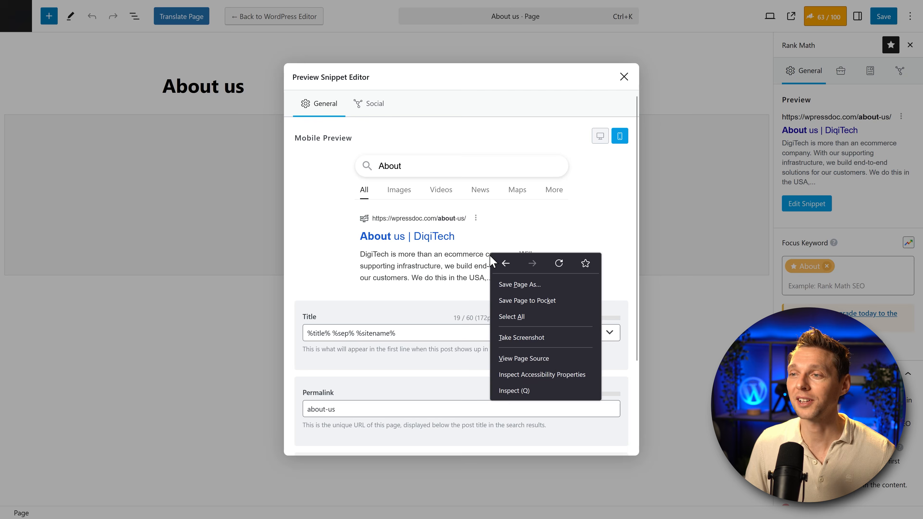
scroll(305, 264, "down", 2)
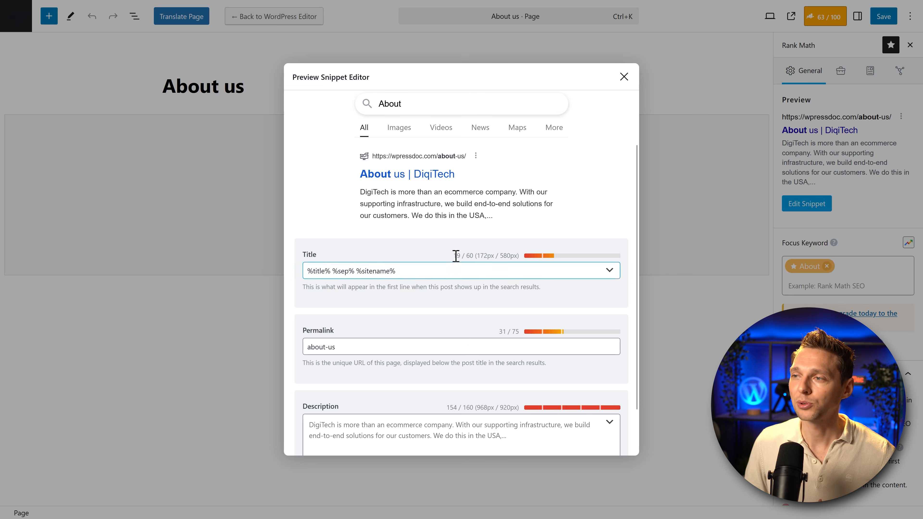
- Append a long run of "w" characters to the snippet title to test its pixel width limit
left_click_drag(455, 256, 521, 259)
left_click(470, 278)
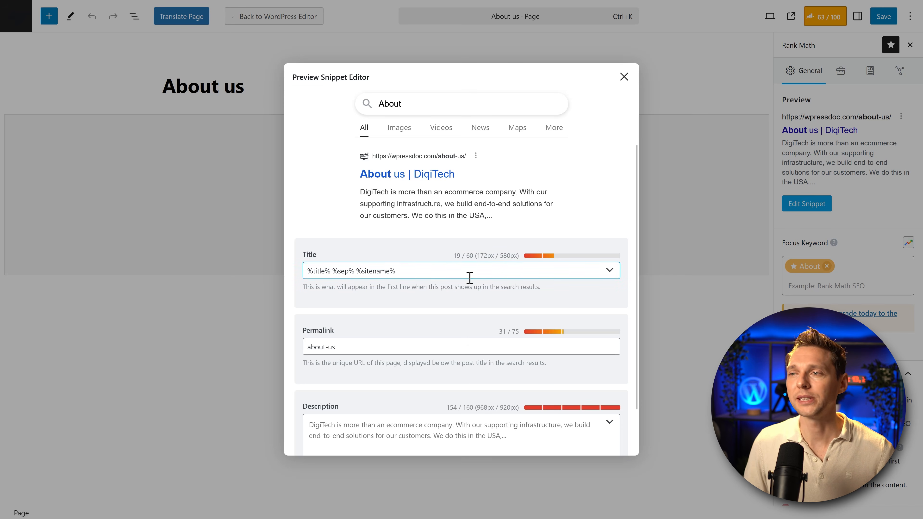
left_click(472, 276)
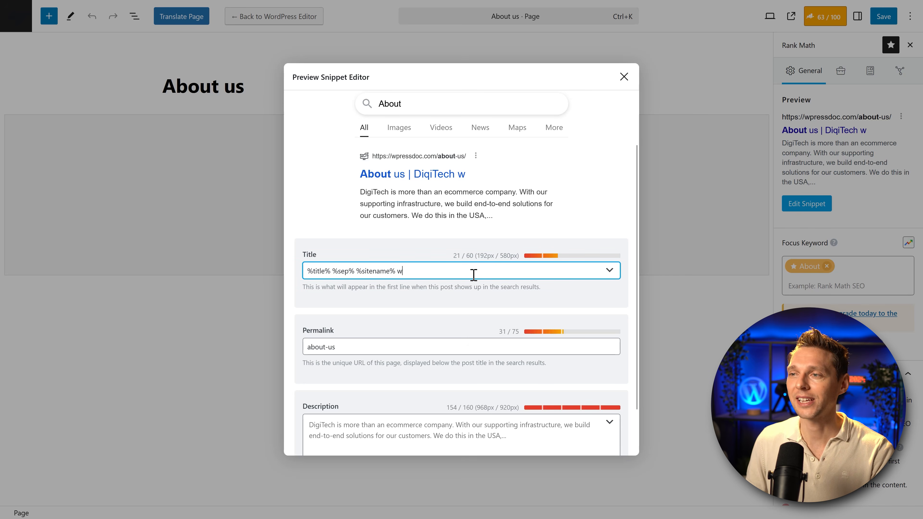
type("wwwwwwwwwww")
left_click_drag(473, 255, 499, 259)
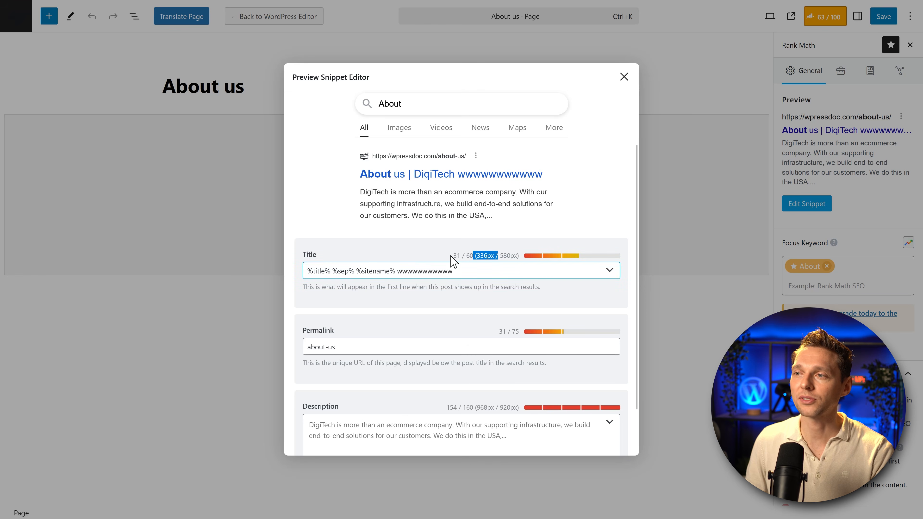
left_click(461, 259)
left_click(512, 278)
type("wwwwwwwwwwwwwww")
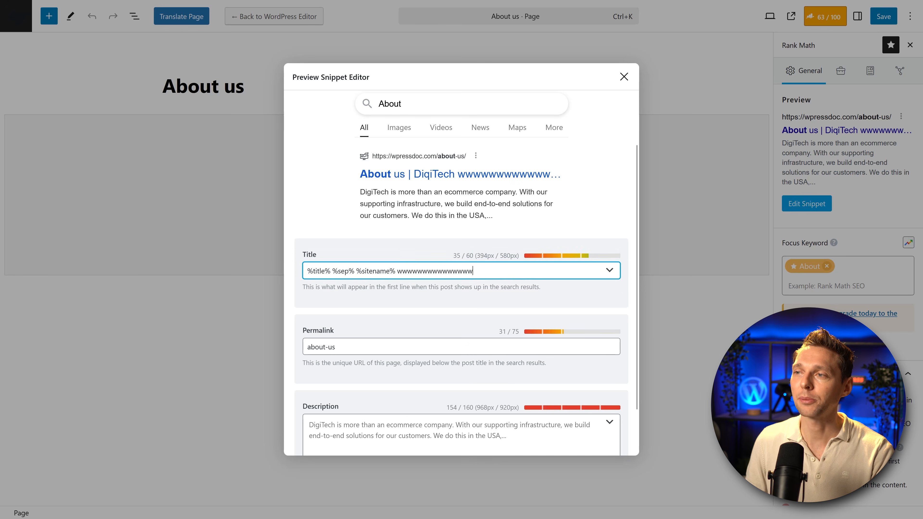
type("wwwwwwwwwwwww")
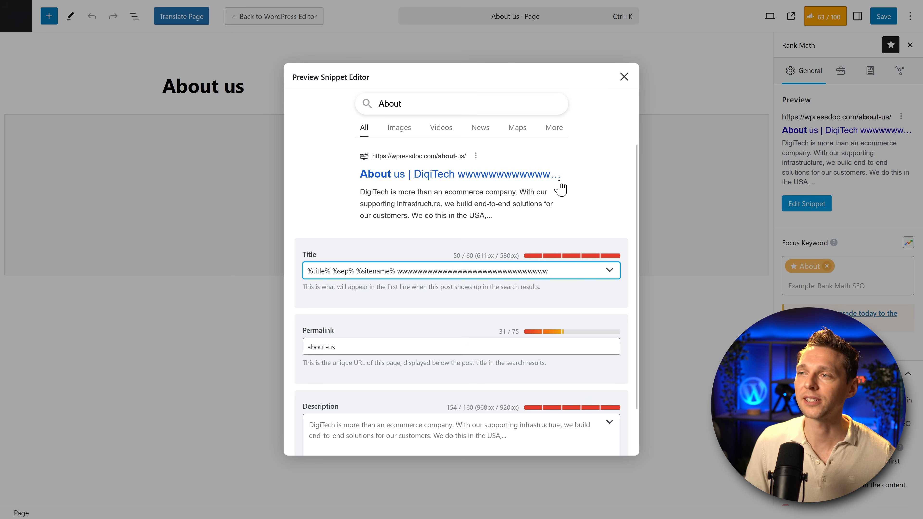
left_click_drag(454, 255, 519, 257)
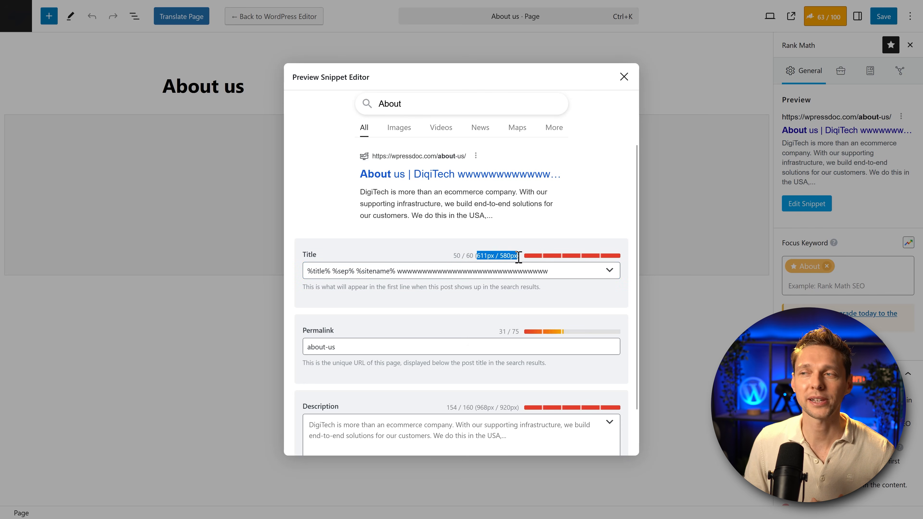
- Replace the "w" characters in the snippet title with a long run of "i" characters to test the character limit
left_click(571, 271)
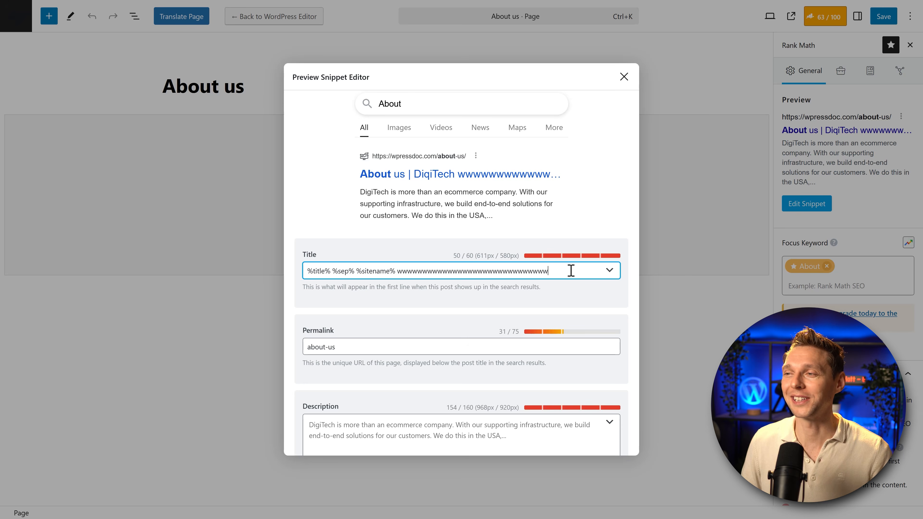
left_click_drag(572, 271, 398, 271)
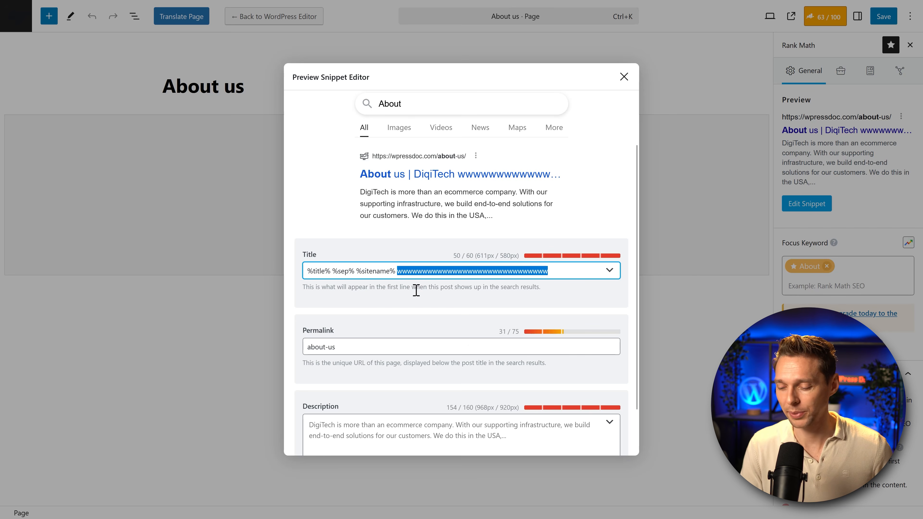
type("iiiiiiiiiiiiiiiiiiiiiiiiiiiiiiii")
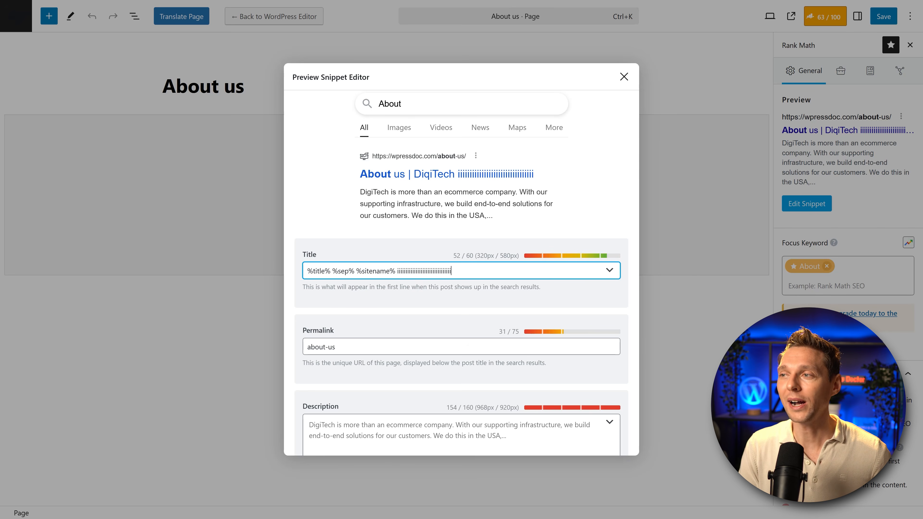
type("iiiiiiiiiiiii")
left_click_drag(477, 255, 453, 256)
left_click(505, 271)
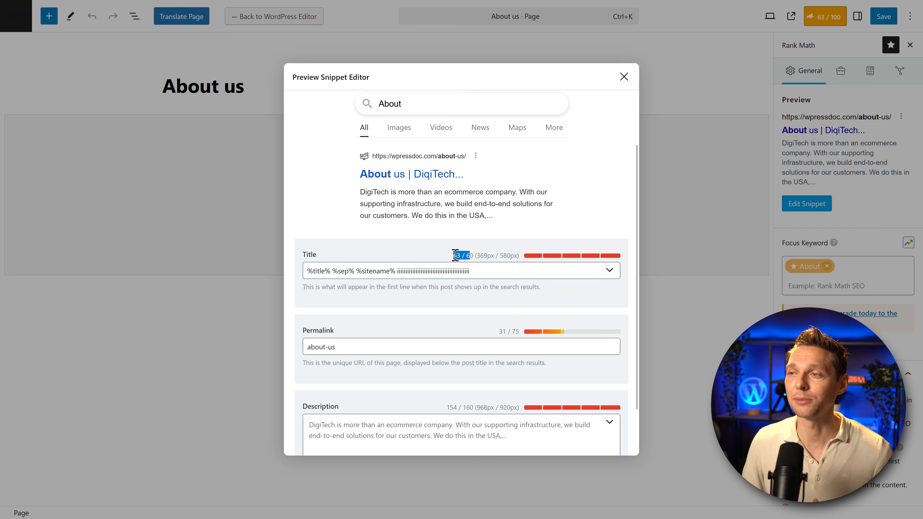
left_click(482, 268)
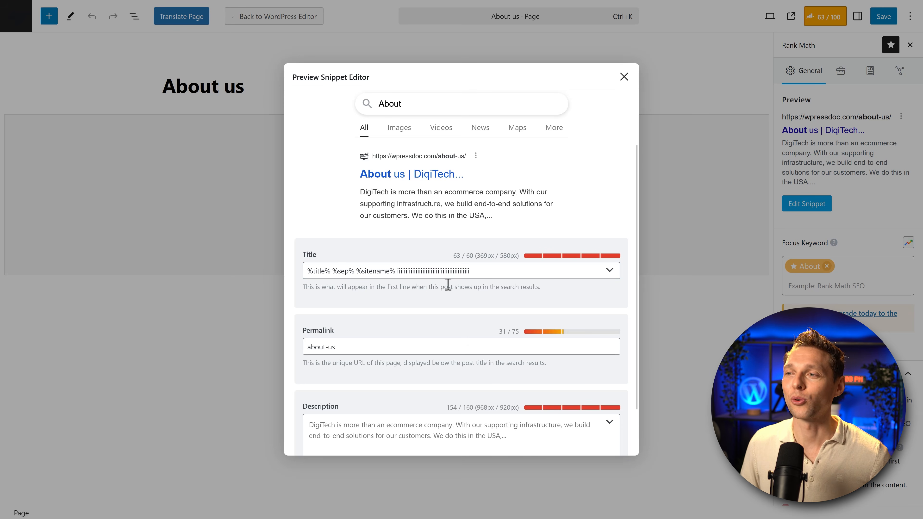
- Delete the run of "i" characters so the snippet title contains only %title% %sep% %sitename%
left_click_drag(473, 271, 395, 271)
key("BackSpace")
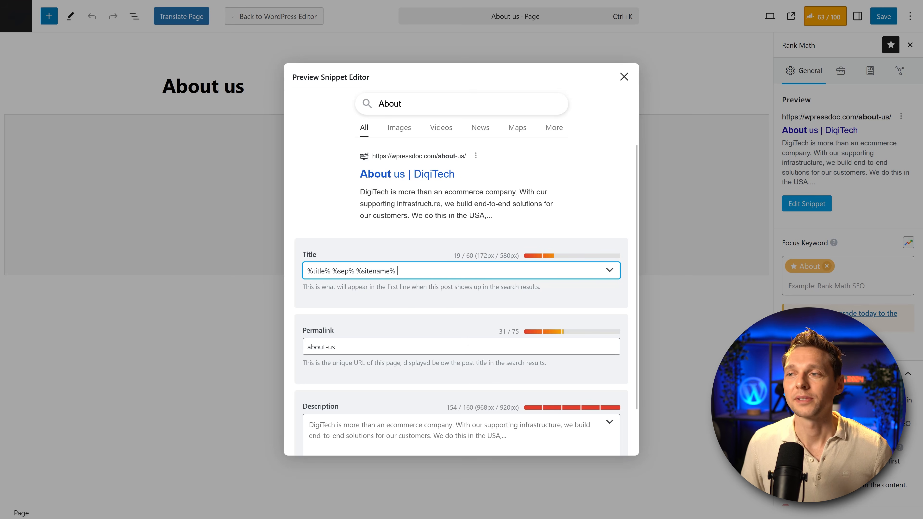
left_click(471, 285)
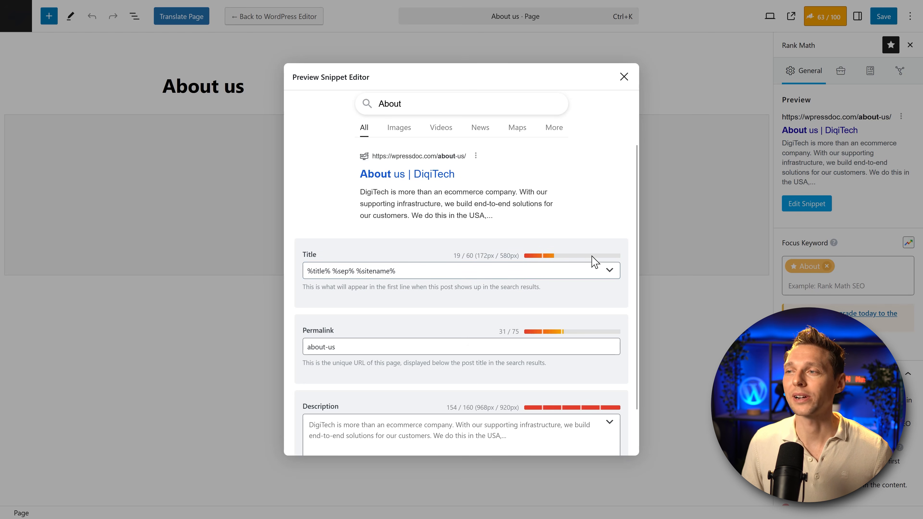
left_click(487, 276)
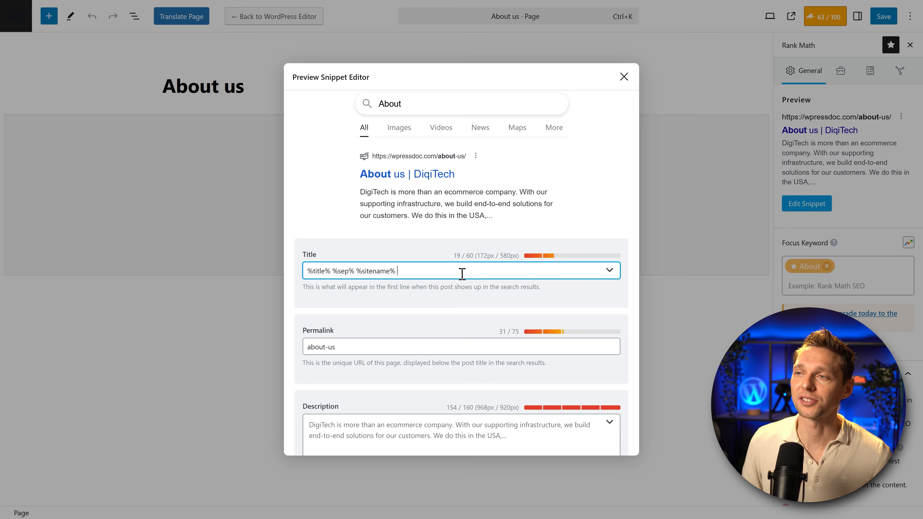
- Review the mobile preview and the title and permalink fields of the snippet
scroll(461, 291, "up", 2)
middle_click(460, 305)
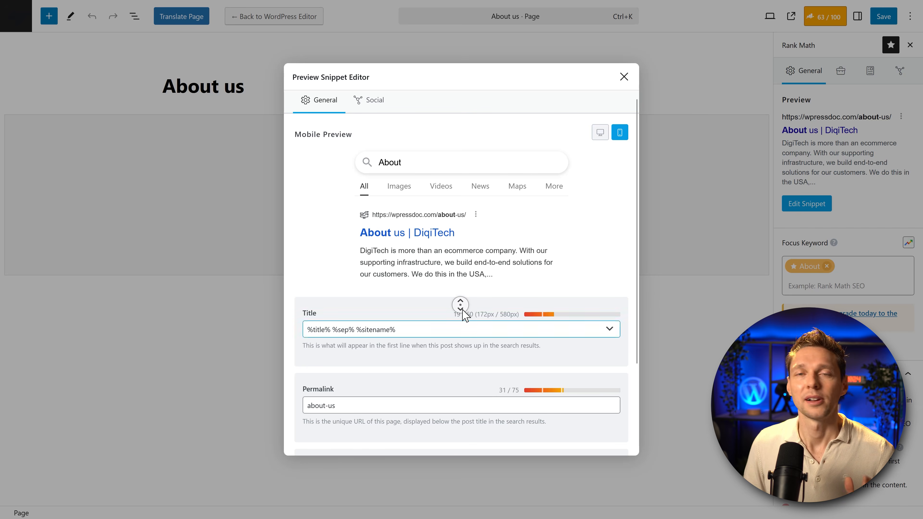
left_click(464, 313)
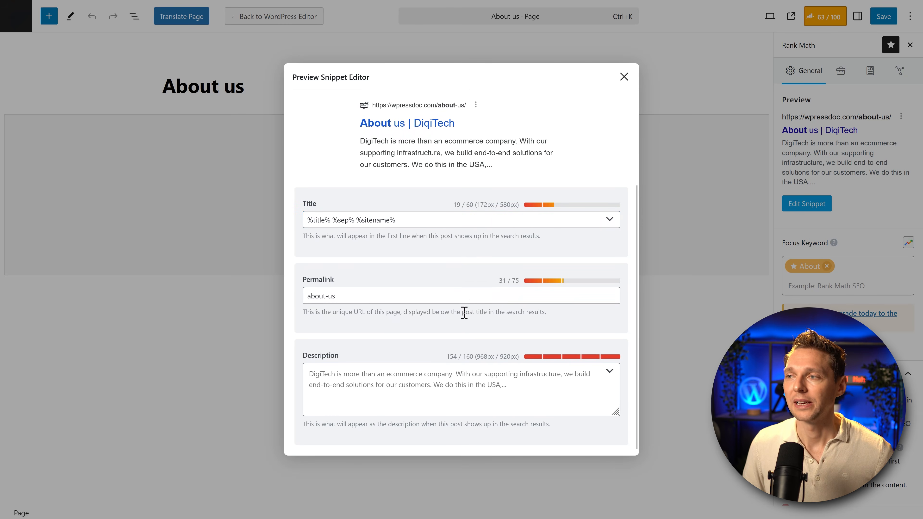
left_click(355, 297)
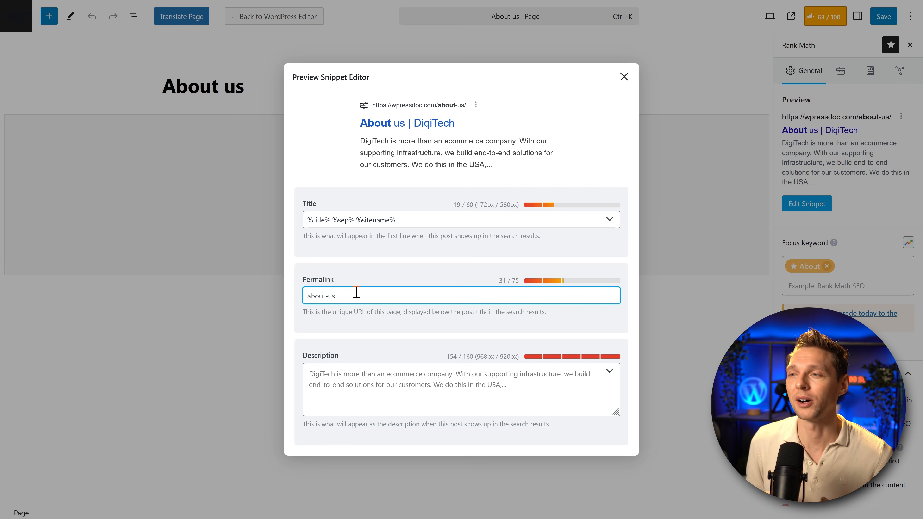
- Set the snippet description to "DigiTech is more than an eCommerce company. With our super infrastructure, we keep track of the environment while delivering smiles on faces!"
left_click(375, 387)
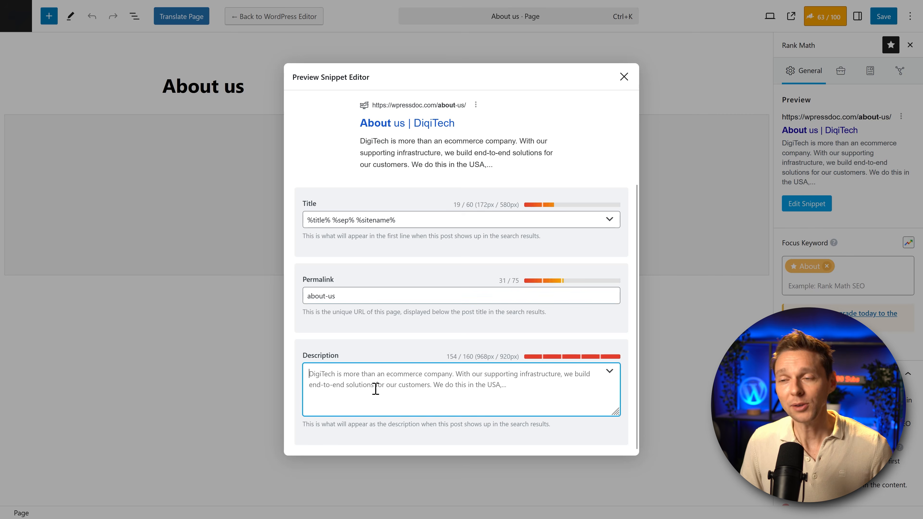
left_click(365, 342)
left_click(374, 375)
left_click_drag(450, 358, 521, 363)
left_click(477, 357)
left_click(513, 380)
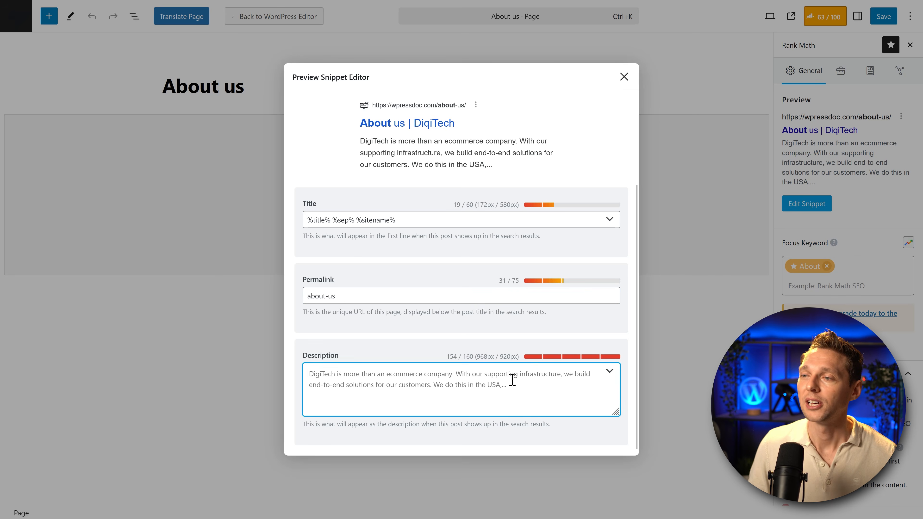
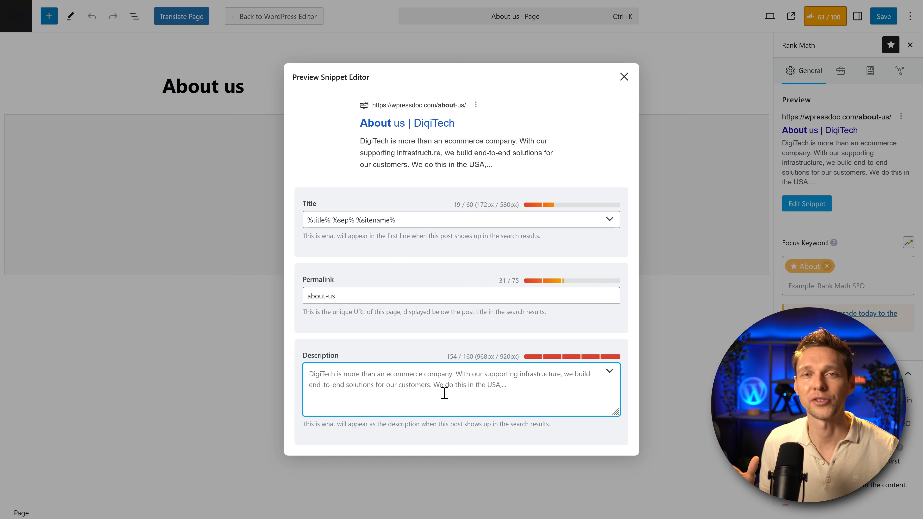
type("DigiTech is more than an eCommerce company. With our super infrastructure, we keep track of the environment while delivering smiles on faces!")
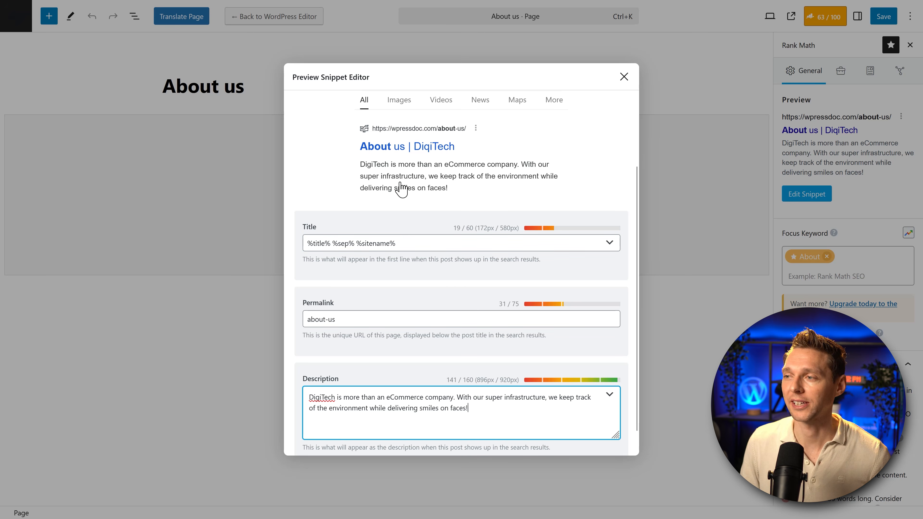
- View the About us page's social sharing previews for Facebook and Twitter
scroll(342, 298, "down", 1)
middle_click(341, 297)
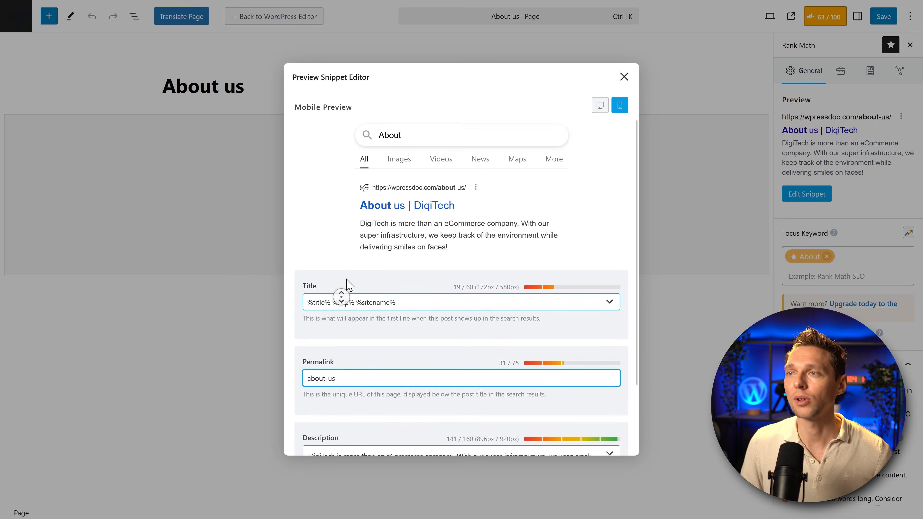
left_click(375, 115)
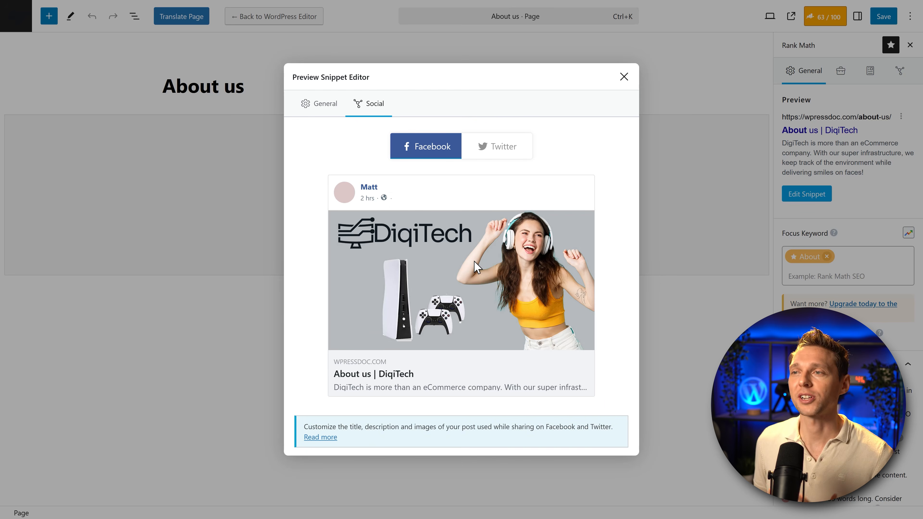
left_click(489, 157)
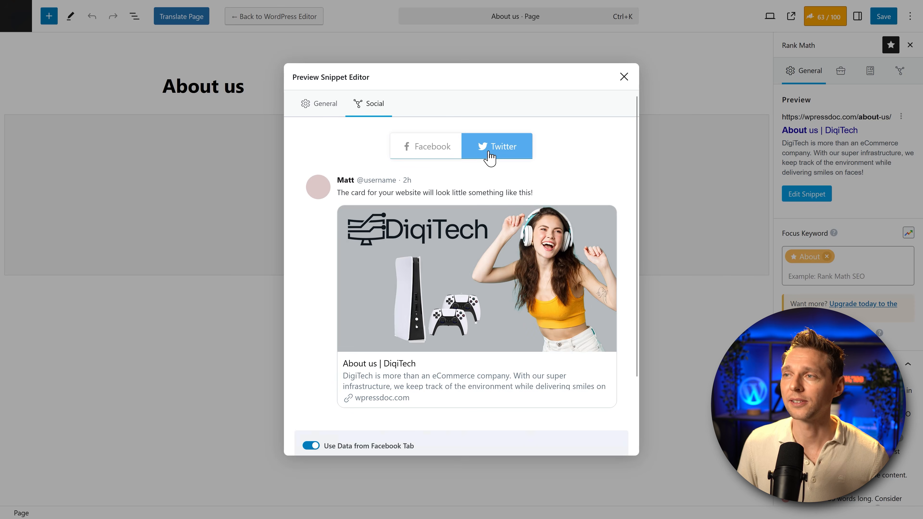
- Set the About us page's Facebook sharing title to "Learn everything about Diqitech | The best eCommerce store in the Netherlands"
middle_click(575, 145)
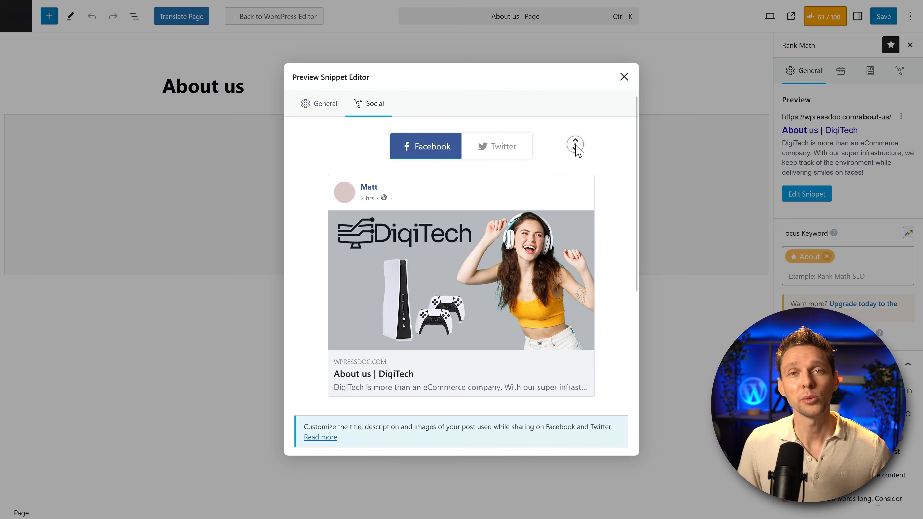
left_click(496, 150)
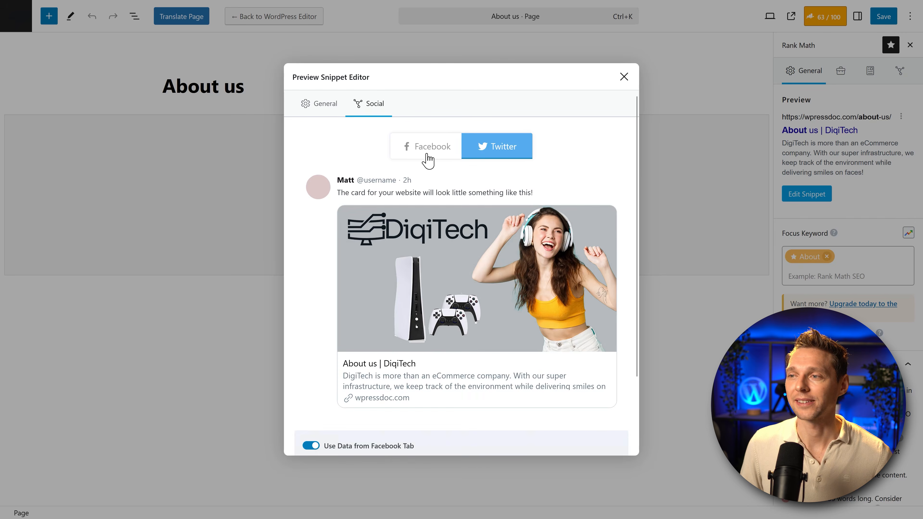
left_click(427, 157)
middle_click(599, 160)
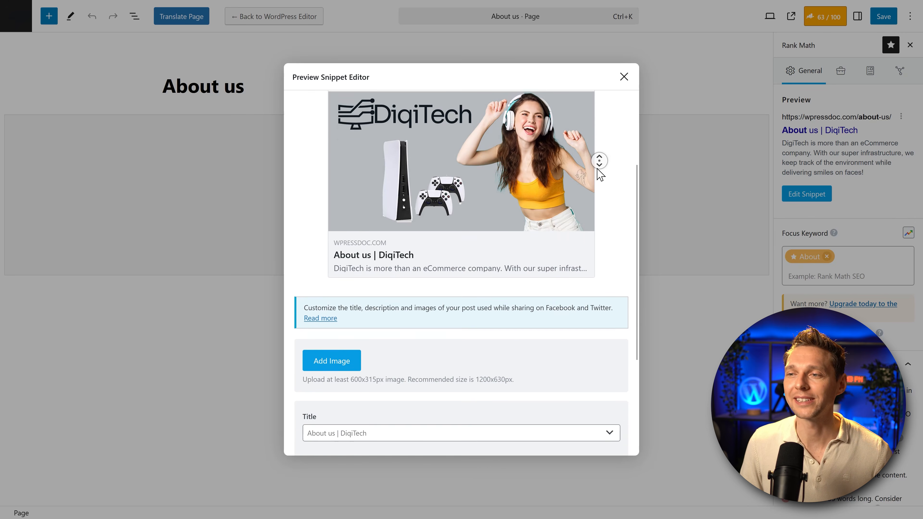
left_click(420, 277)
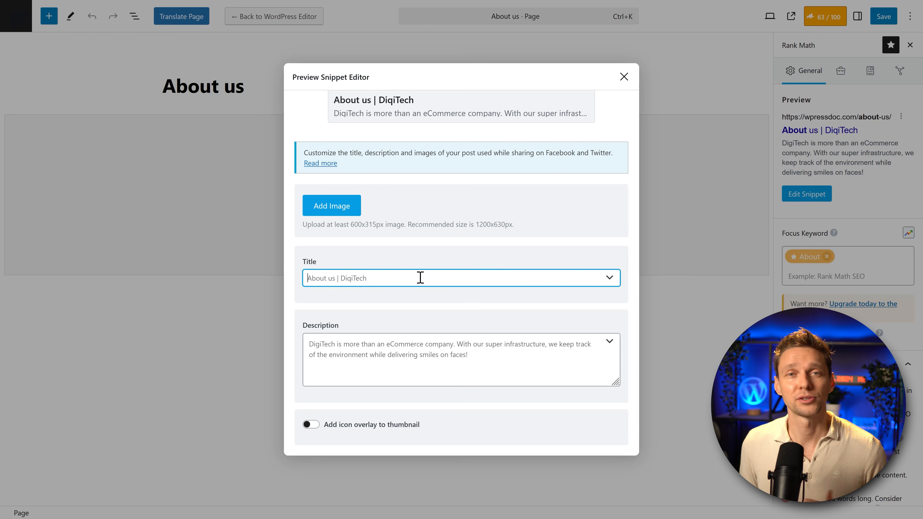
type("Learn everything about Diqitech | The best eCommerce store in the Netherlands")
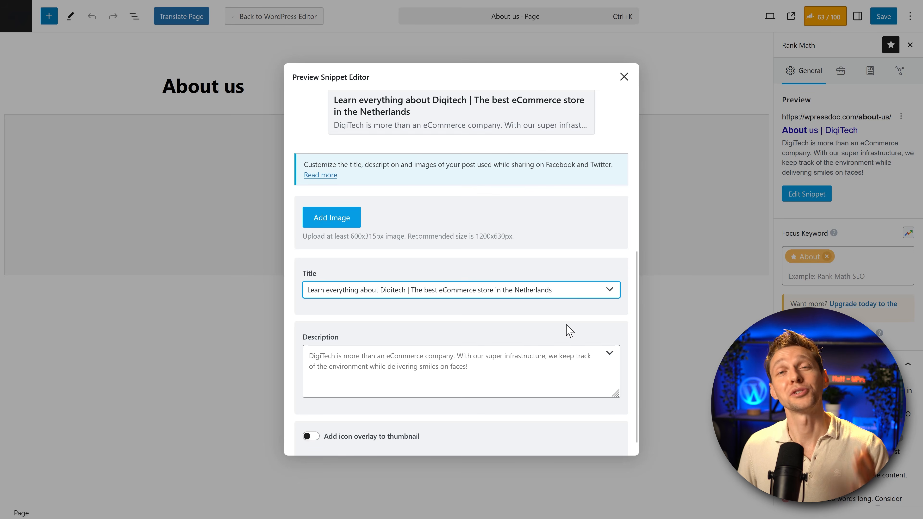
left_click(549, 321)
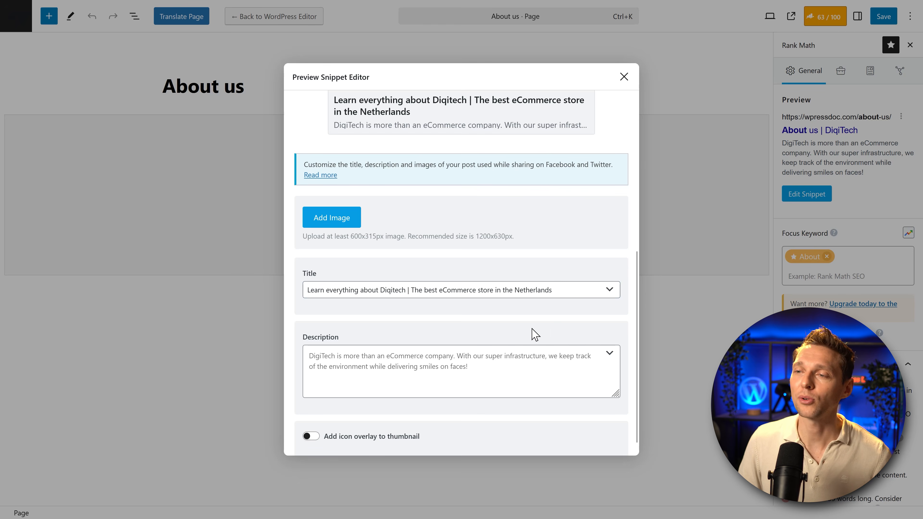
- Add an icon overlay to the Facebook thumbnail, choose GIF icon, and check it in the preview
left_click(461, 358)
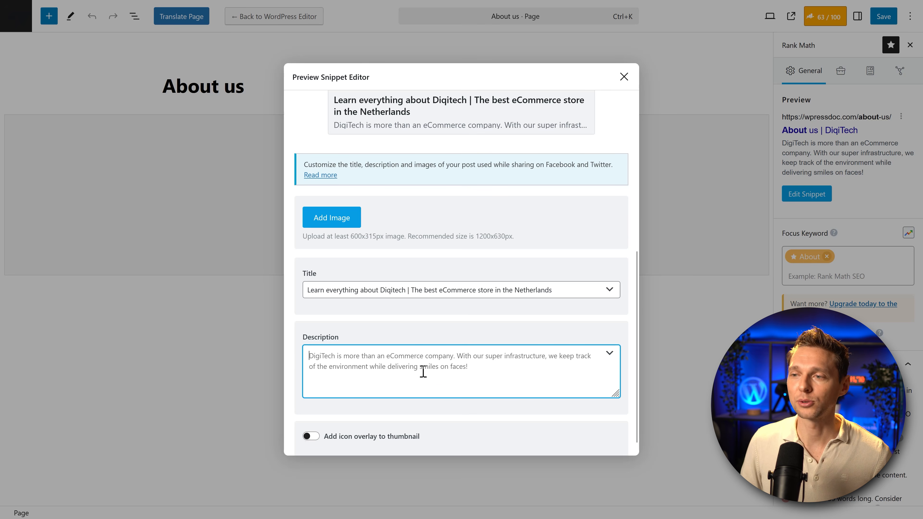
scroll(422, 371, "down", 1)
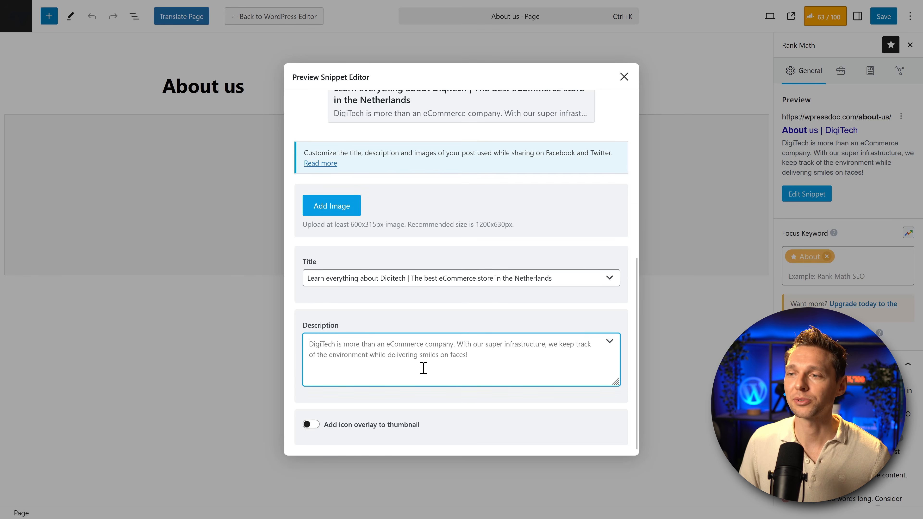
left_click(311, 425)
scroll(484, 391, "up", 5)
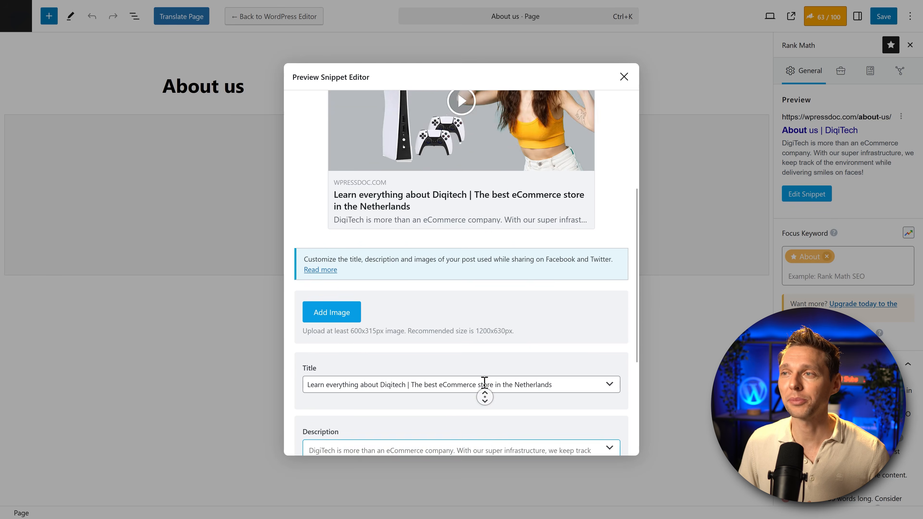
middle_click(481, 275)
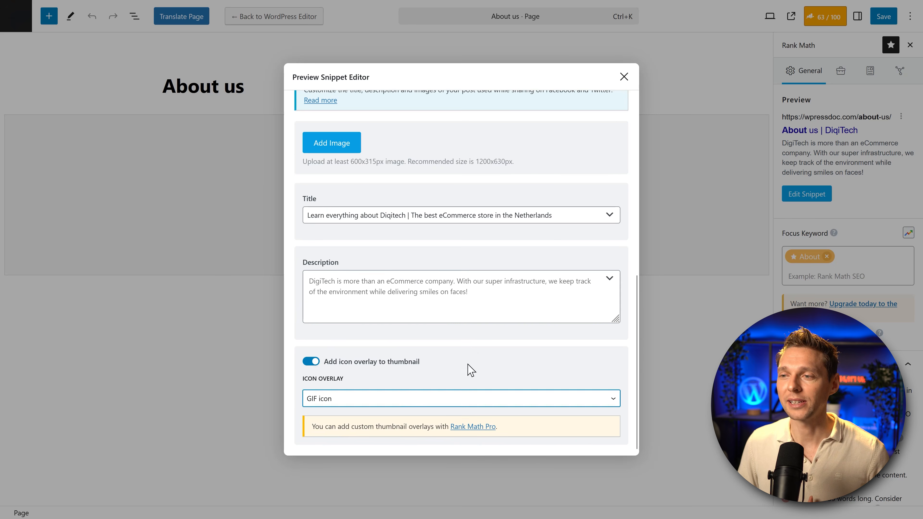
middle_click(472, 361)
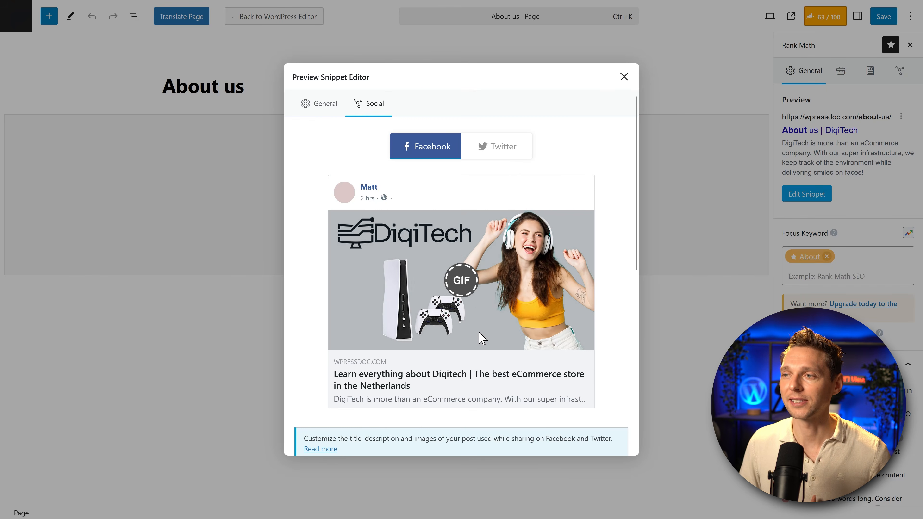
middle_click(476, 308)
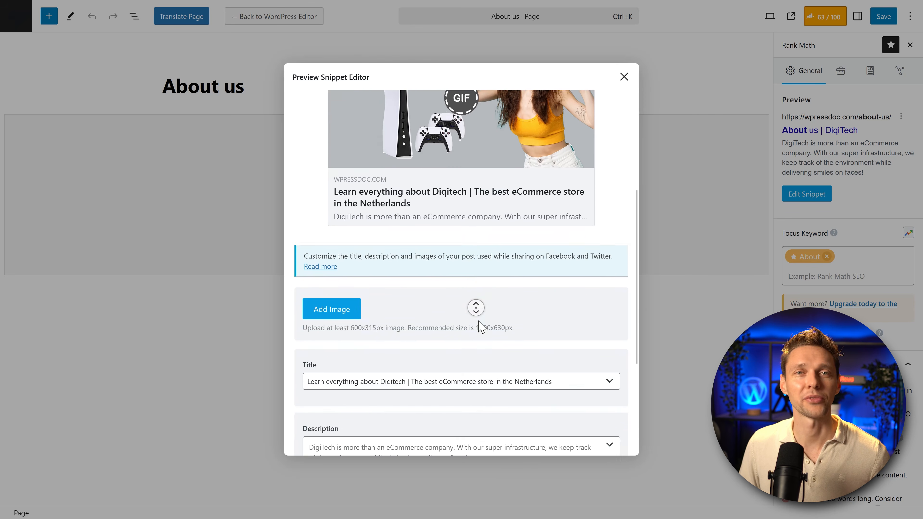
- Switch the thumbnail's icon overlay to Play icon, check the Facebook preview, and turn the overlay off
left_click(404, 404)
left_click(373, 416)
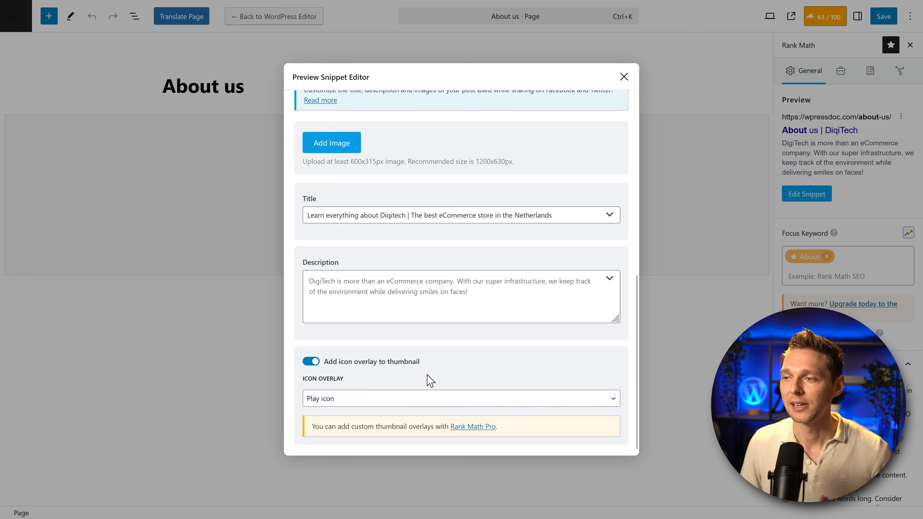
middle_click(480, 372)
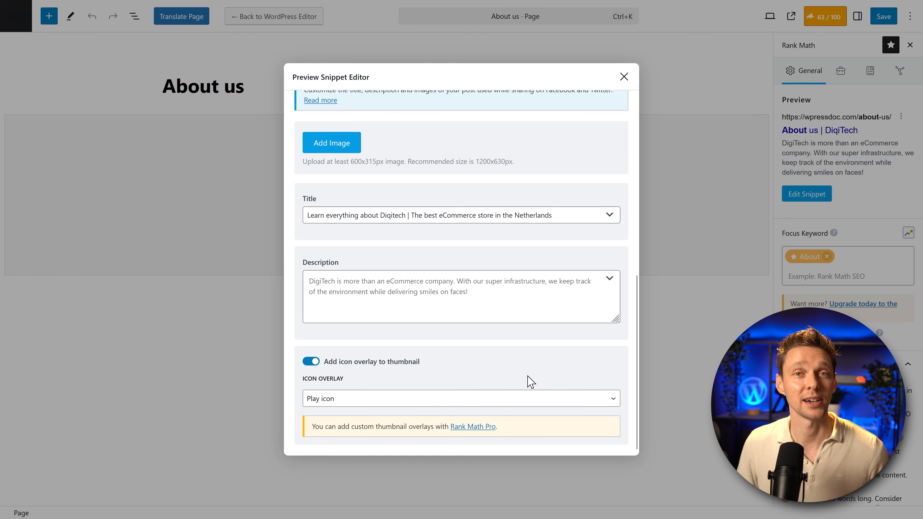
middle_click(529, 373)
scroll(530, 347, "up", 7)
middle_click(529, 369)
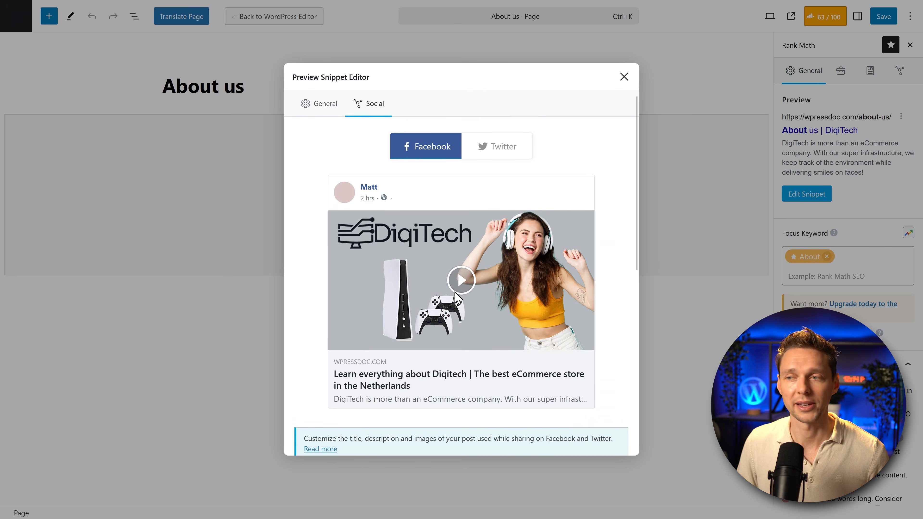
scroll(468, 318, "down", 4)
scroll(473, 323, "down", 3)
- View the Twitter card preview of the About us page and close the snippet editor
scroll(553, 317, "up", 8)
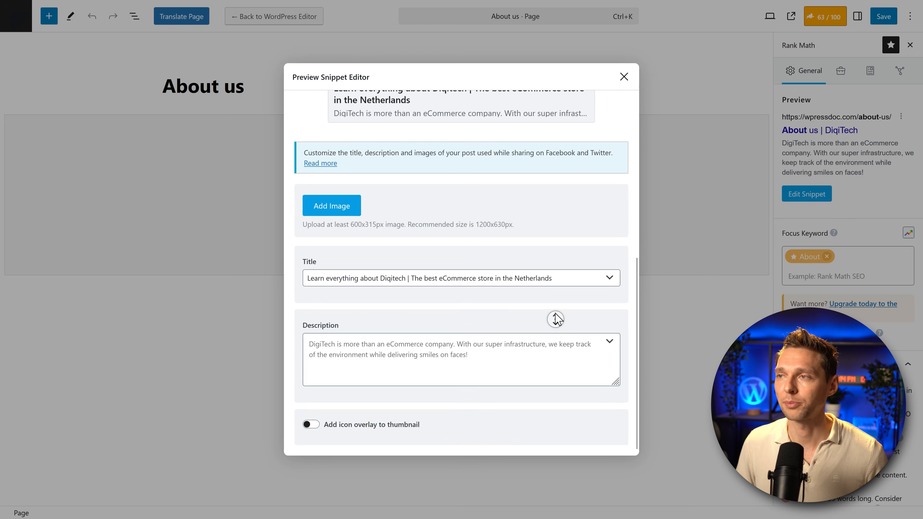
left_click(495, 153)
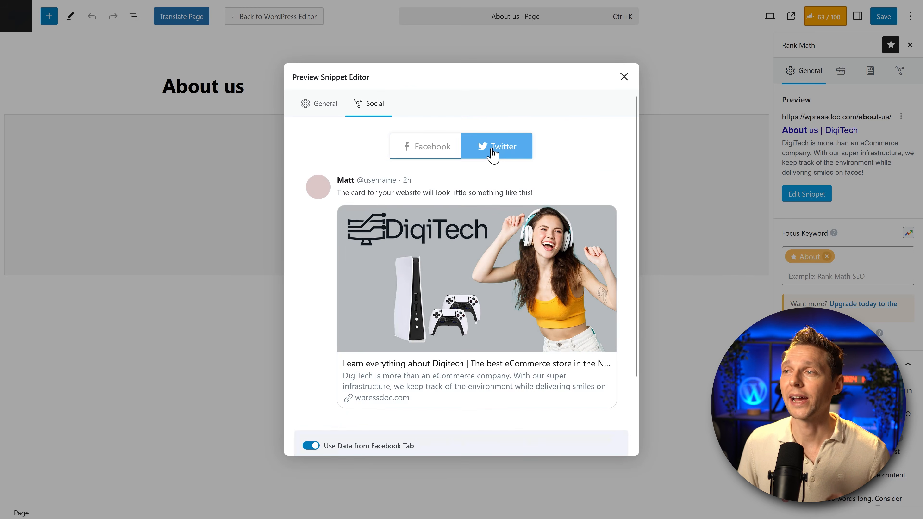
middle_click(581, 164)
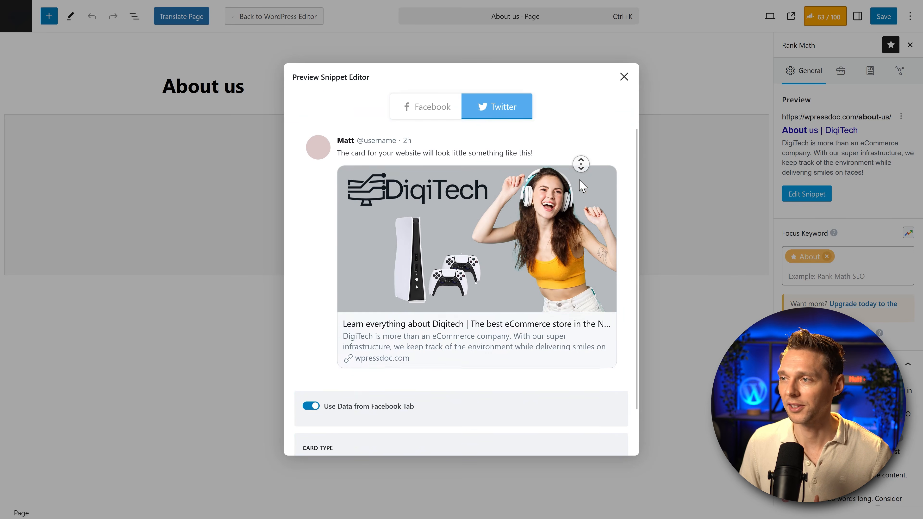
- Open the Google Trends tool for the focus keyword, look at what it offers, and close it
middle_click(872, 166)
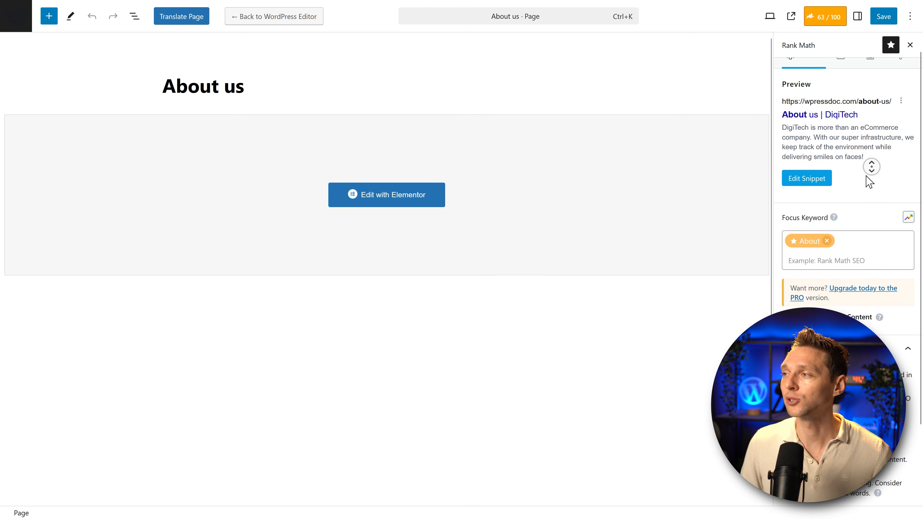
left_click(868, 175)
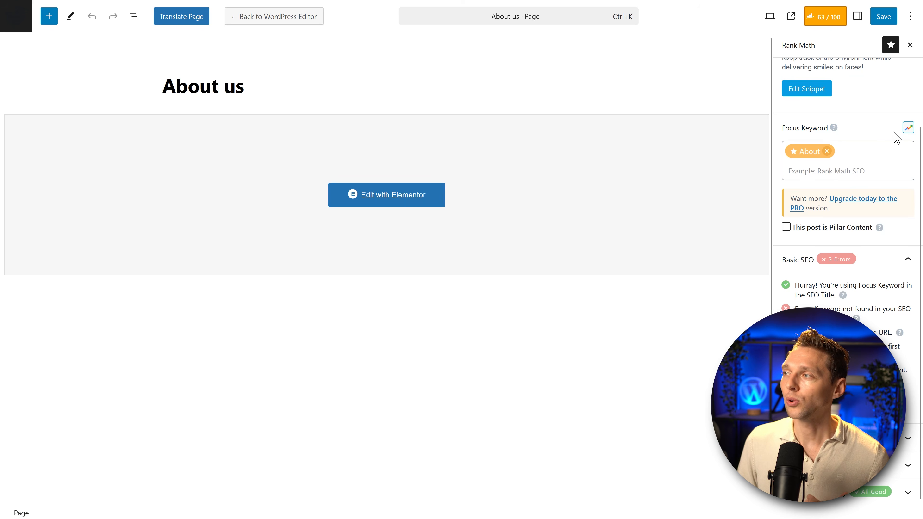
left_click(909, 128)
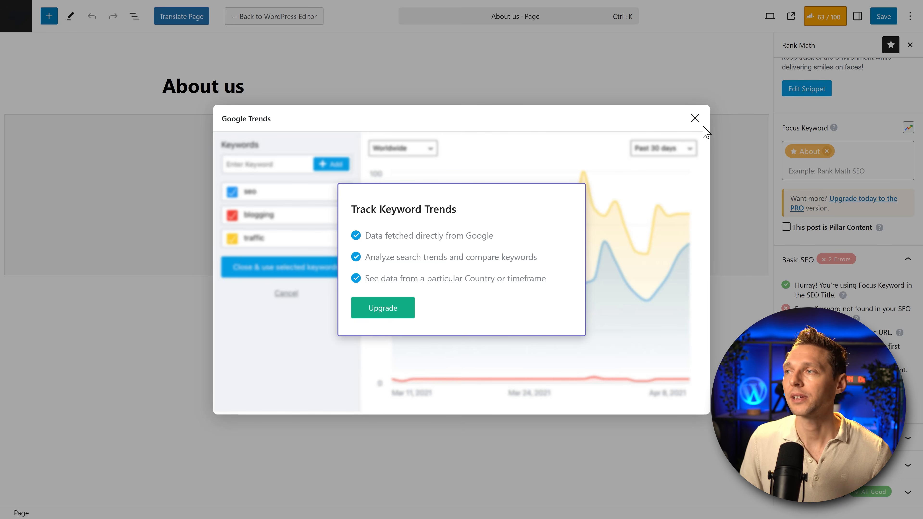
left_click(695, 119)
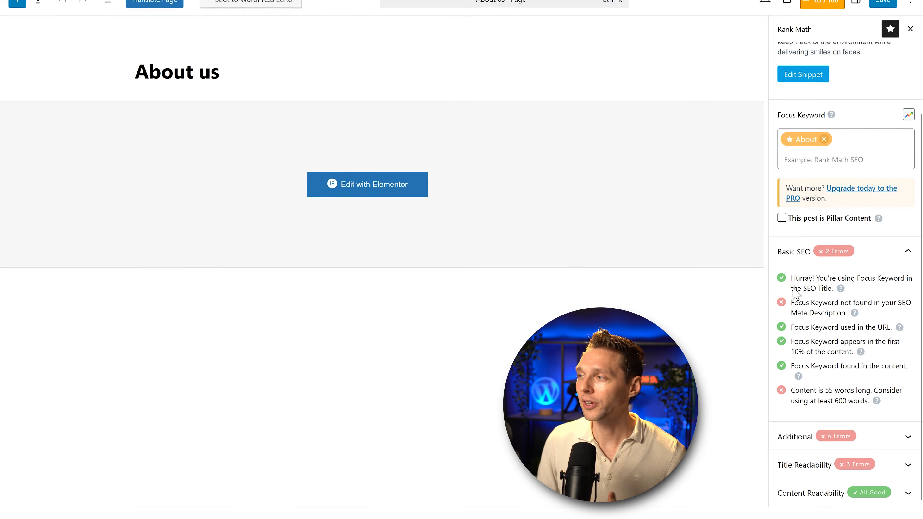
- Review the Basic SEO checks for the focus keyword's use in title, meta description, URL and content, and for content length
left_click_drag(806, 262, 869, 278)
left_click(870, 279)
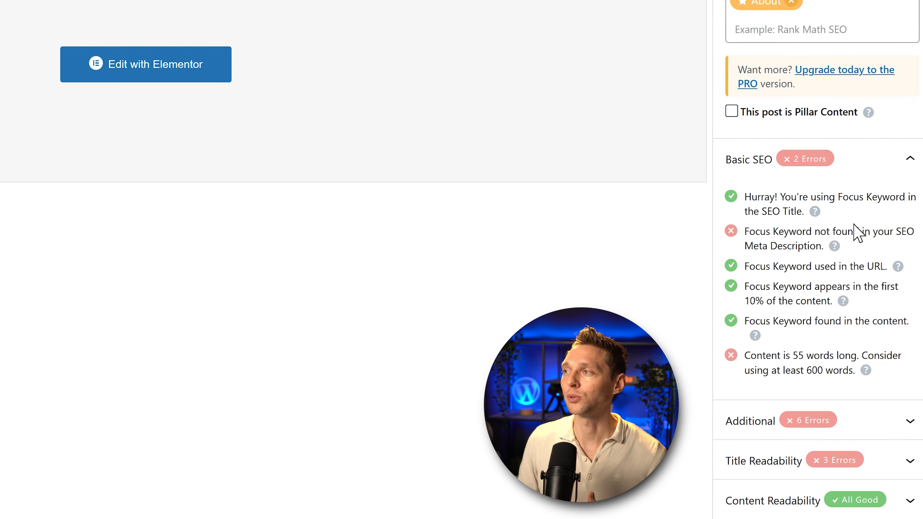
middle_click(860, 283)
middle_click(843, 208)
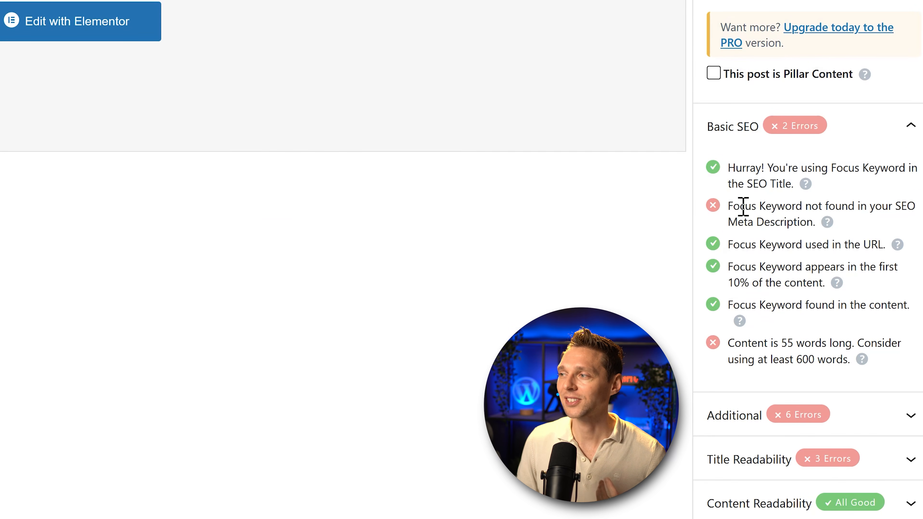
middle_click(848, 203)
scroll(844, 190, "up", 3)
middle_click(842, 185)
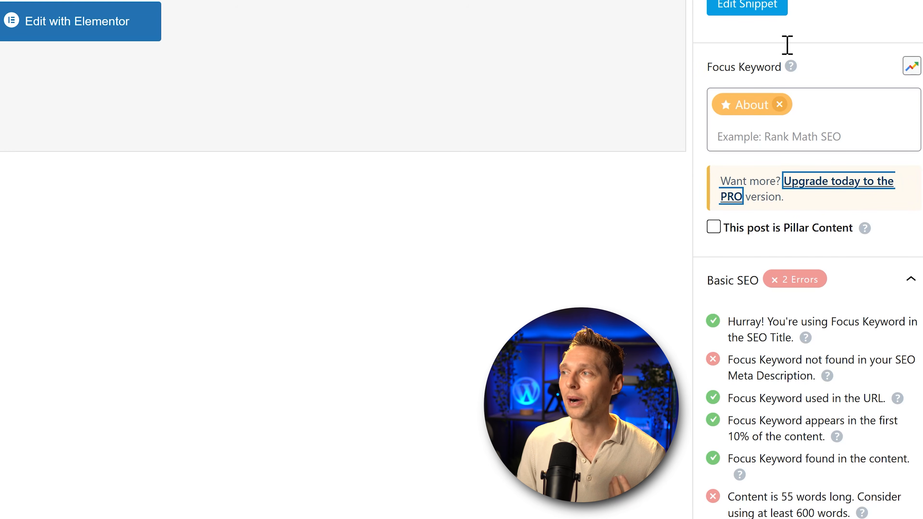
middle_click(856, 24)
scroll(857, 35, "down", 3)
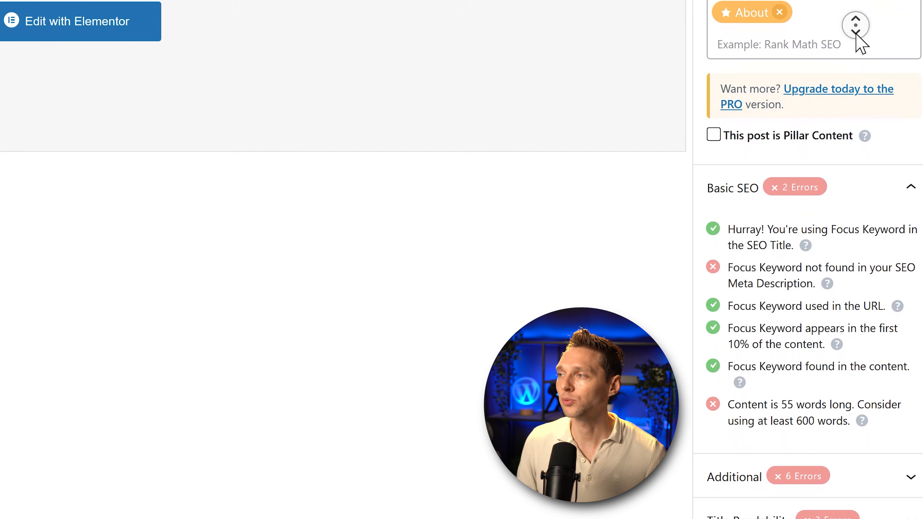
middle_click(859, 37)
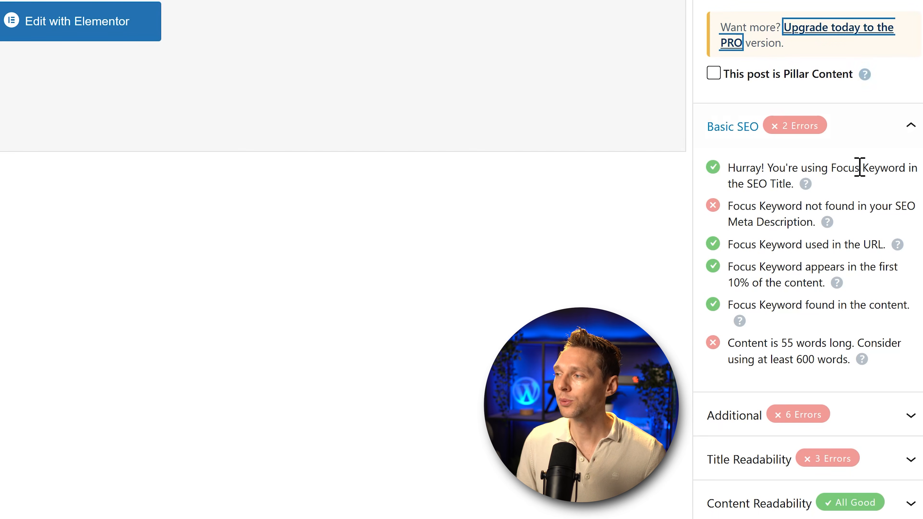
left_click(867, 261)
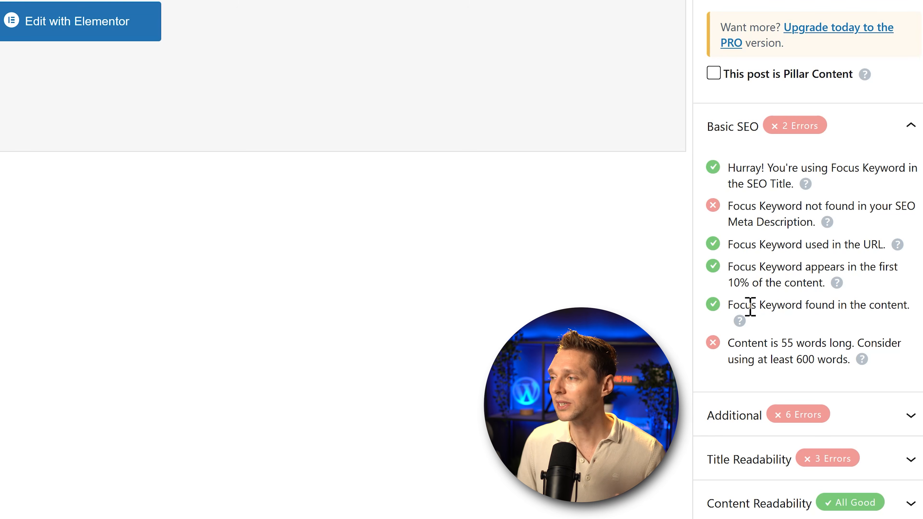
left_click_drag(744, 306, 857, 306)
left_click(857, 305)
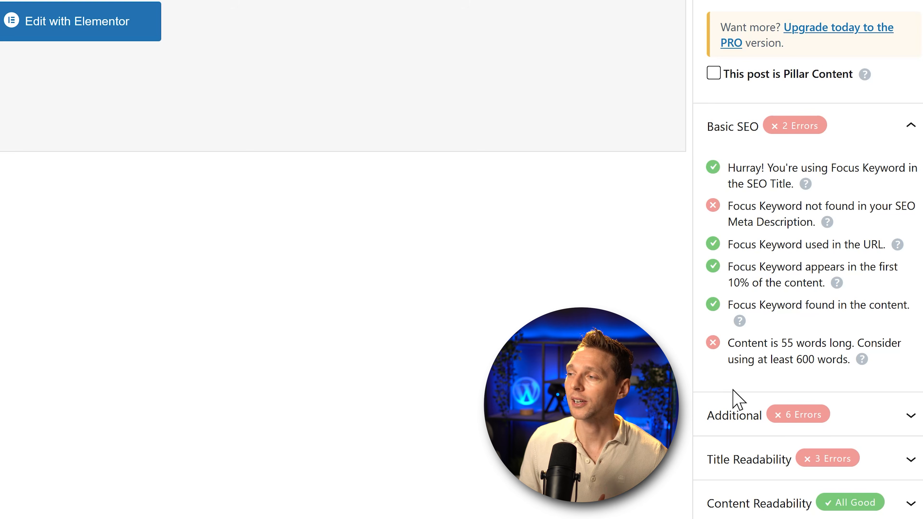
- Expand the Additional SEO checks and review the items on subheadings, image alt text, keyword density and links
left_click(890, 427)
scroll(887, 328, "down", 7)
middle_click(897, 253)
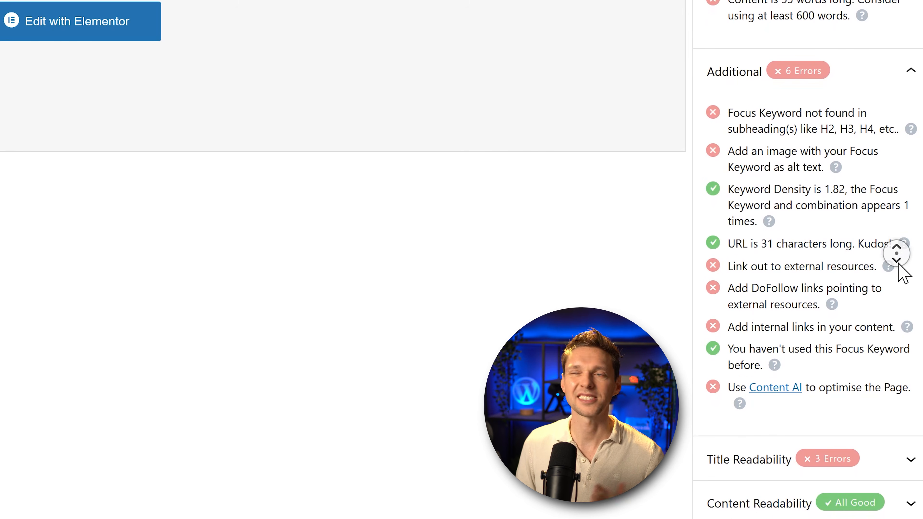
left_click(898, 265)
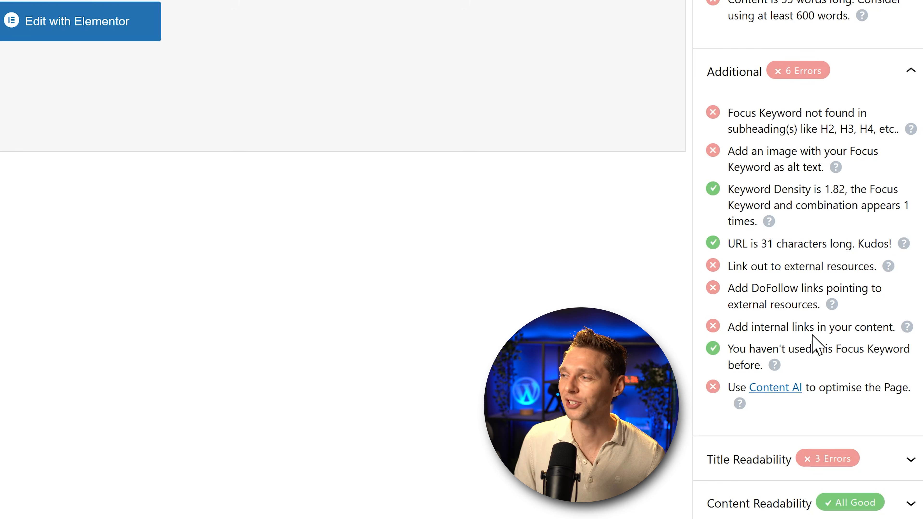
- Expand the Title Readability and Content Readability checks and review their recommendations
left_click(756, 458)
middle_click(847, 288)
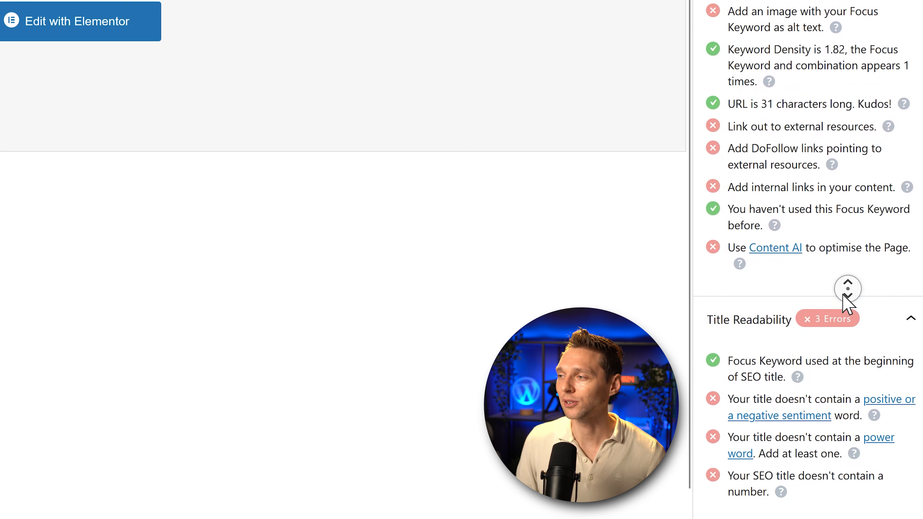
middle_click(840, 303)
left_click(844, 506)
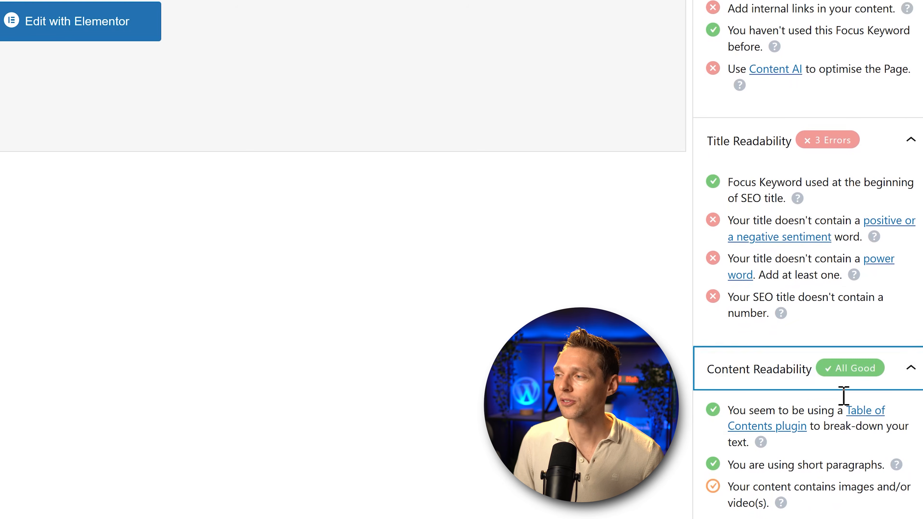
middle_click(909, 307)
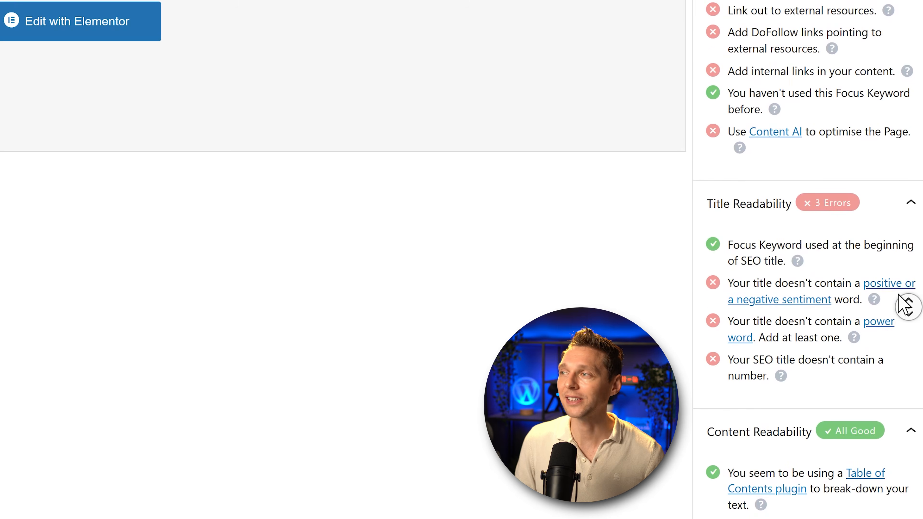
middle_click(901, 291)
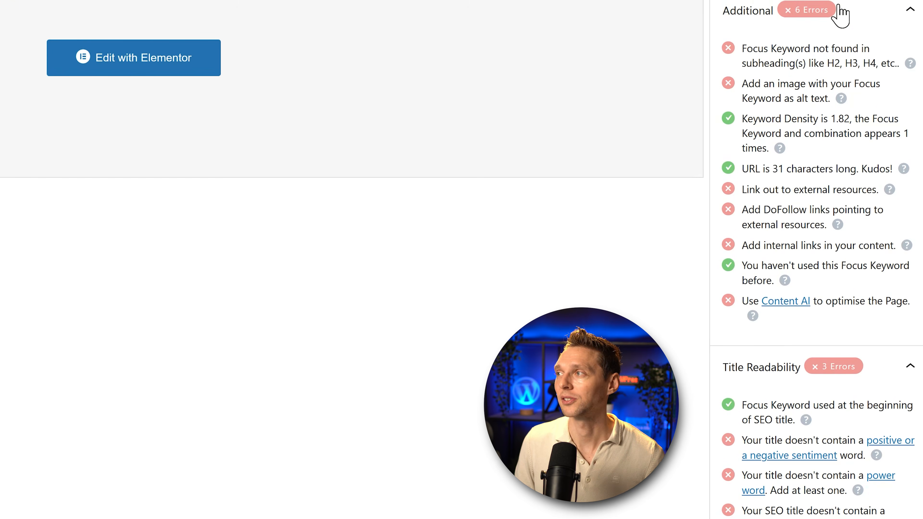
- Save the About us page and check its SEO score and details in the list of all pages
left_click(878, 17)
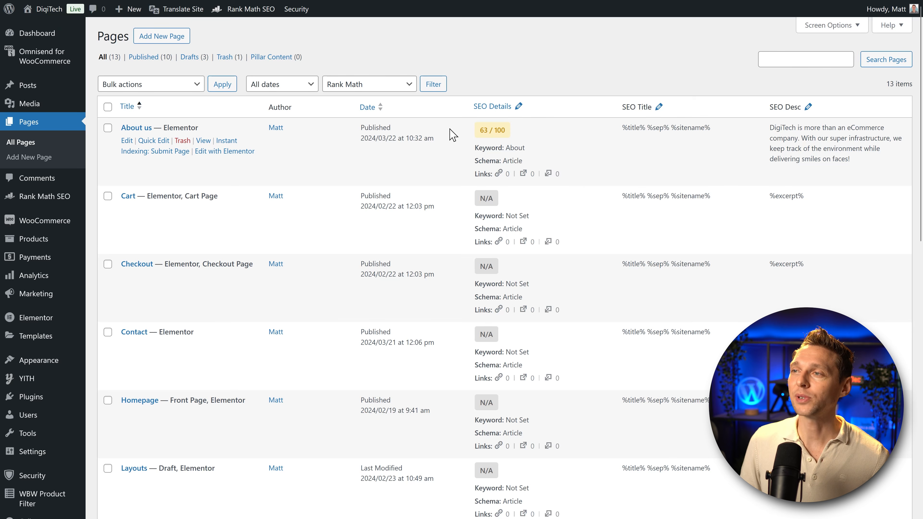
left_click_drag(462, 125, 514, 129)
left_click(523, 137)
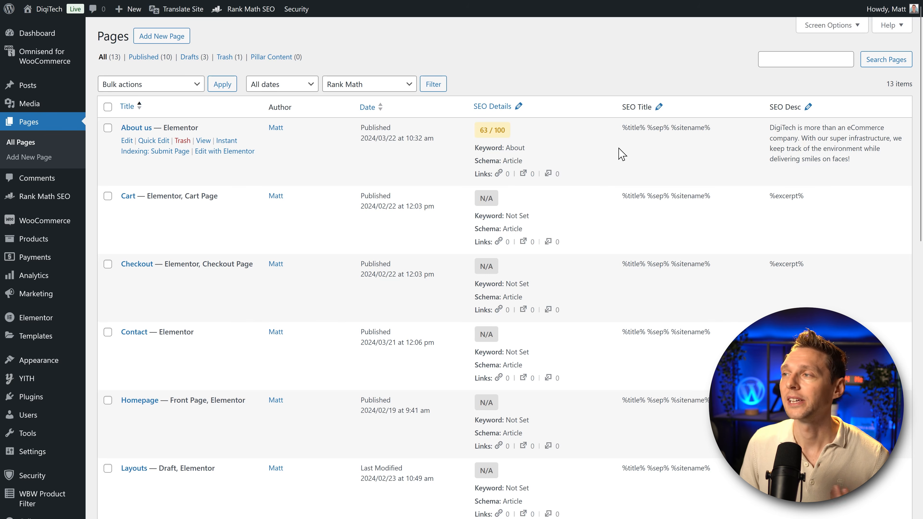
middle_click(578, 159)
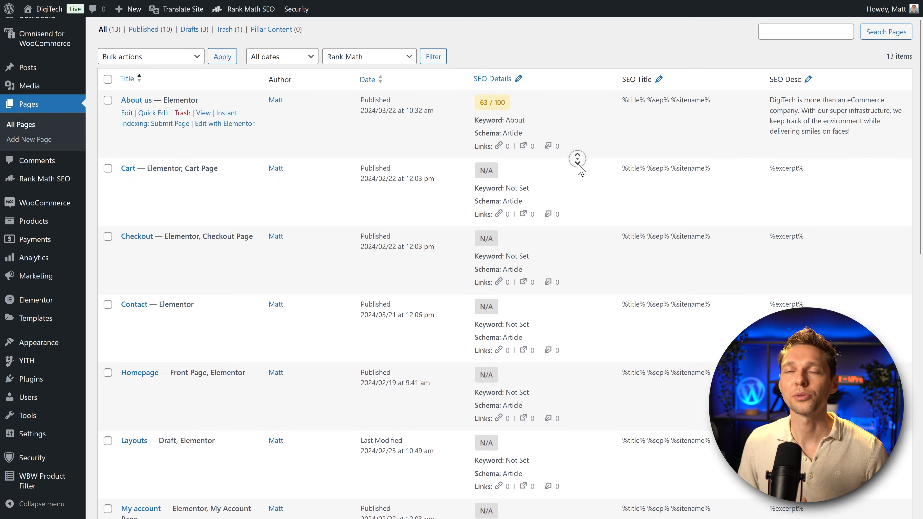
middle_click(579, 165)
scroll(579, 165, "up", 2)
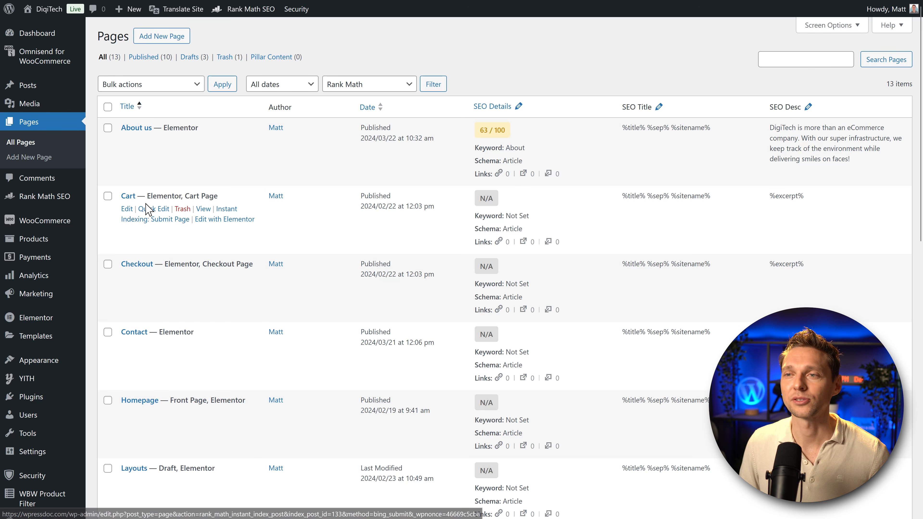
- Edit the Cart page's robots meta to No Index, No Archive, No Snippet, No Image Index and Nofollow
left_click(127, 209)
left_click(824, 16)
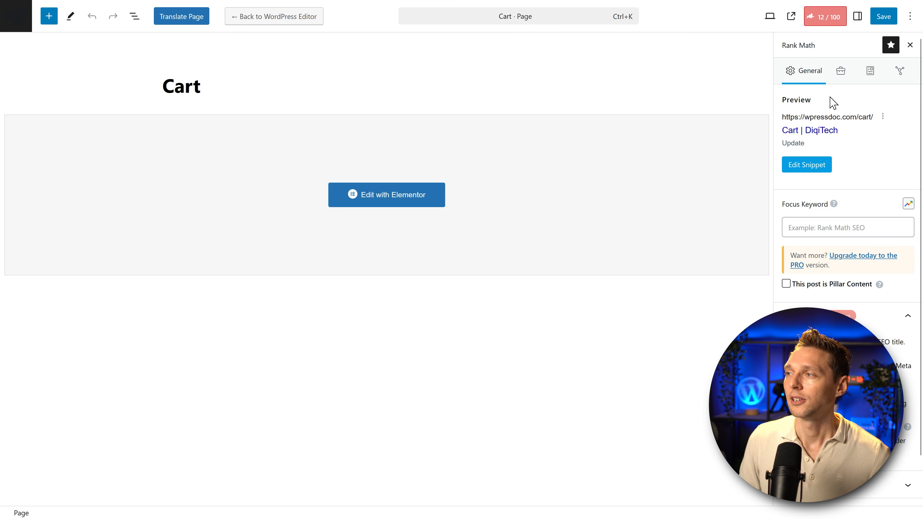
left_click(840, 71)
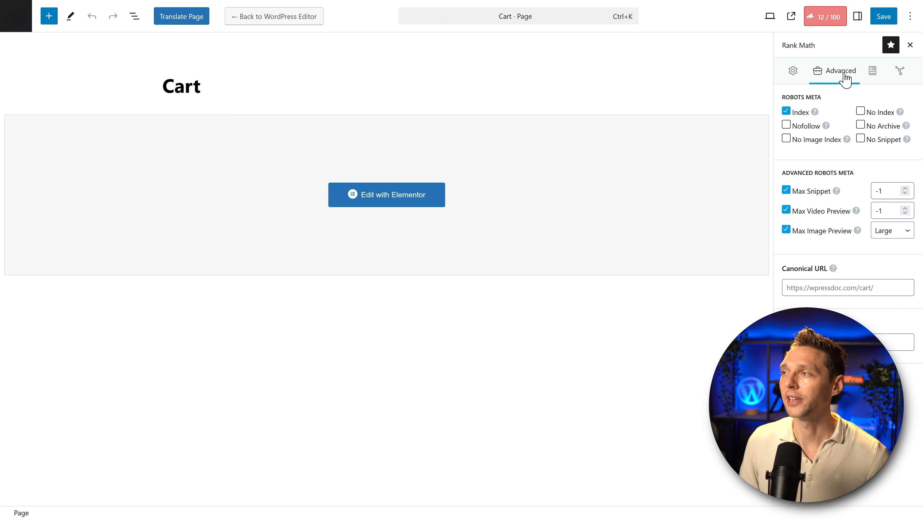
left_click(860, 111)
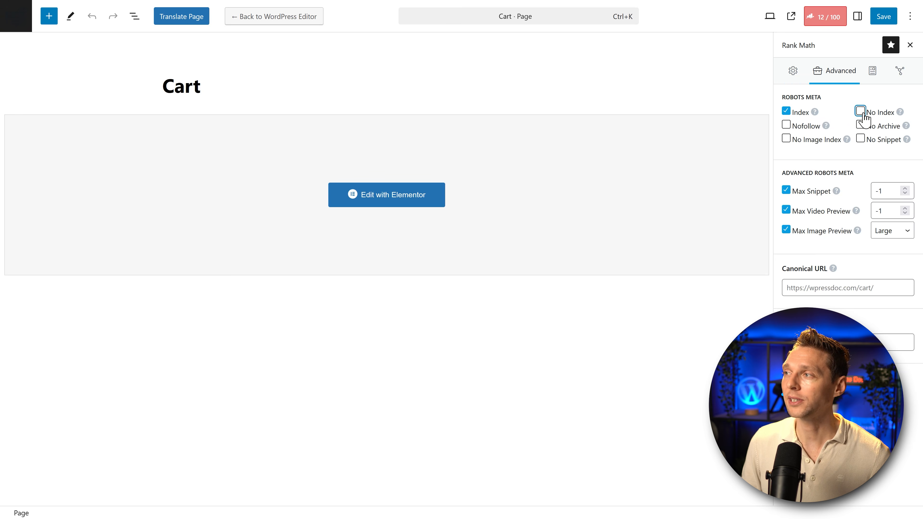
left_click(860, 124)
left_click(861, 138)
left_click(787, 138)
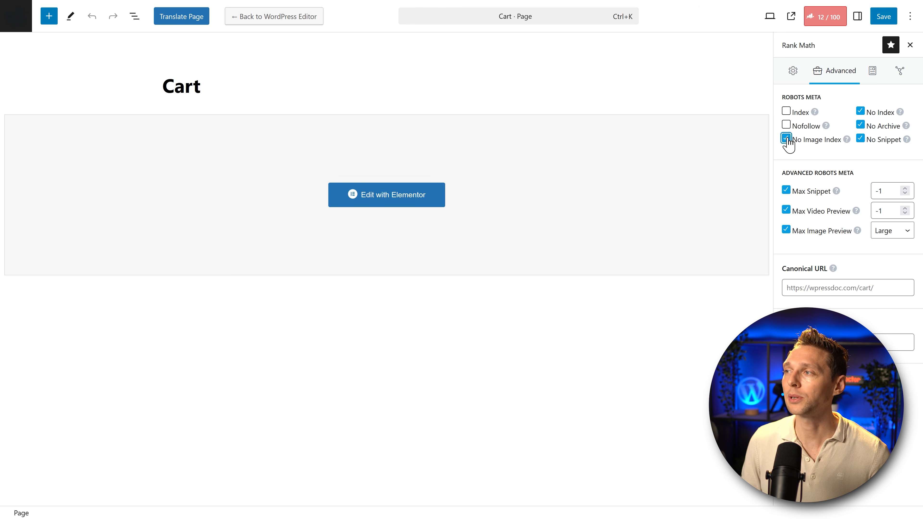
left_click(786, 125)
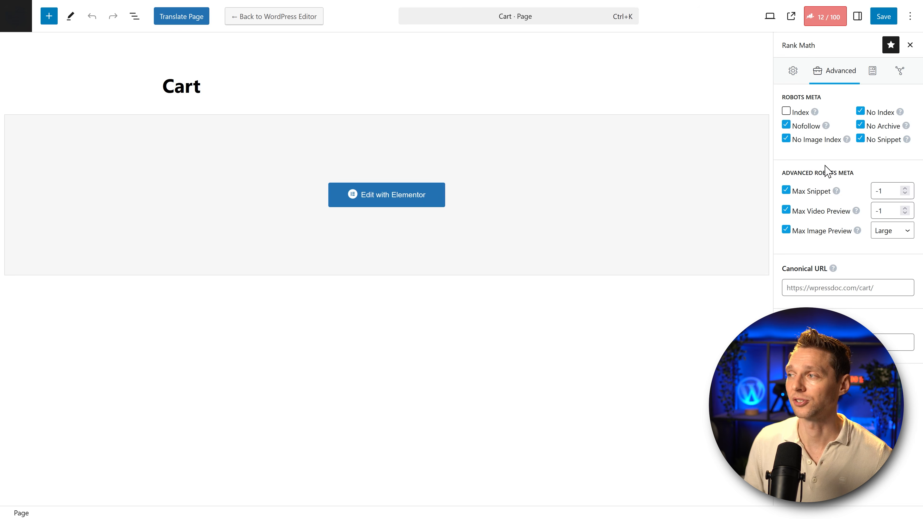
- Delete the Article schema from the Cart page and save the page
left_click(877, 82)
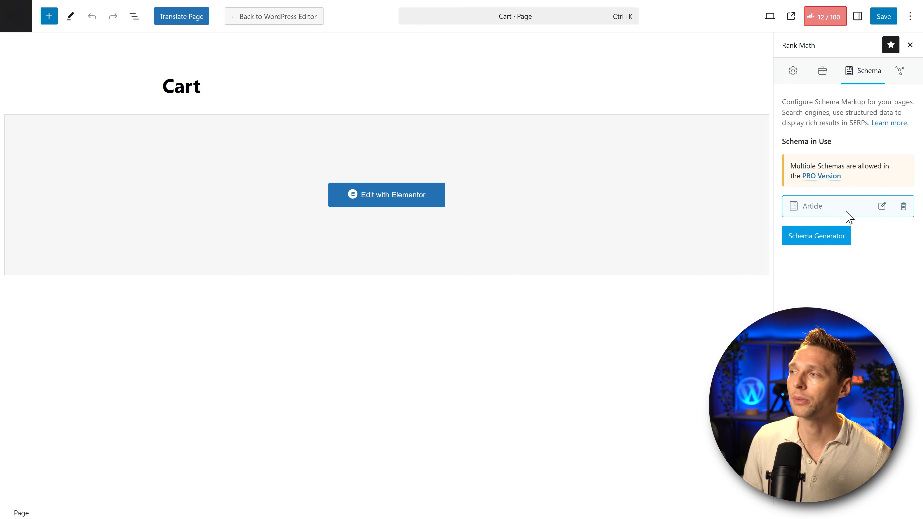
left_click(903, 206)
left_click(877, 210)
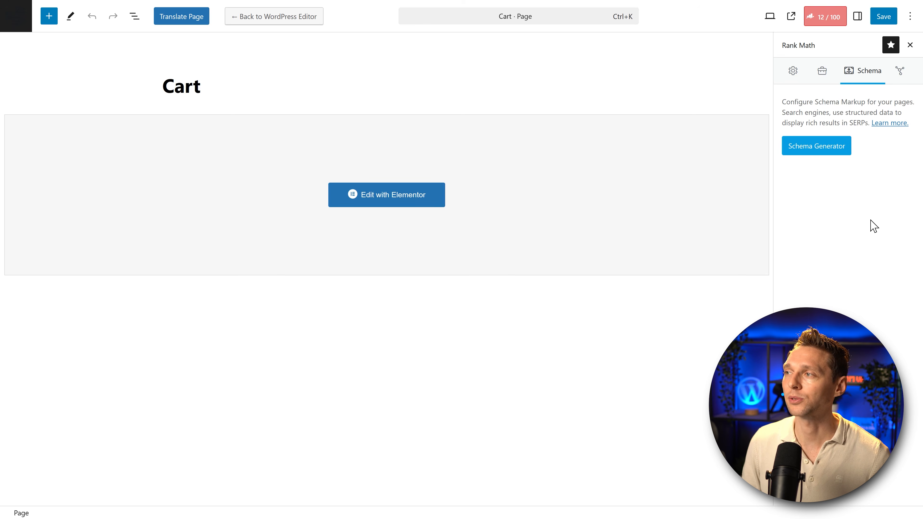
left_click(889, 19)
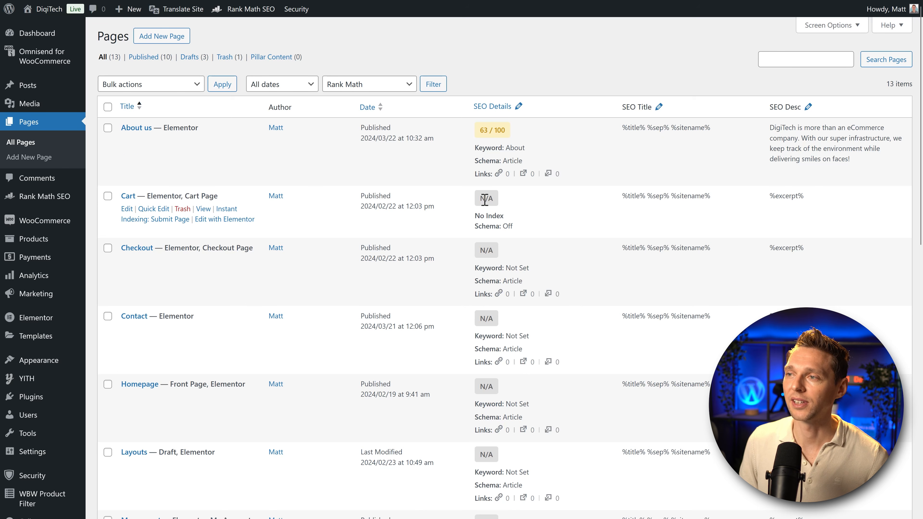
- Check the Cart page's indexing and schema status in the SEO details of the pages list
left_click_drag(476, 216, 505, 218)
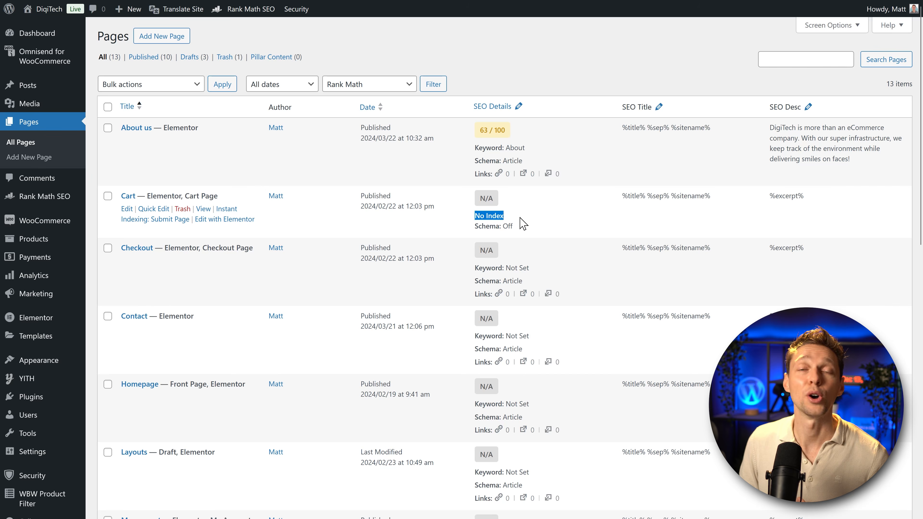
left_click(527, 223)
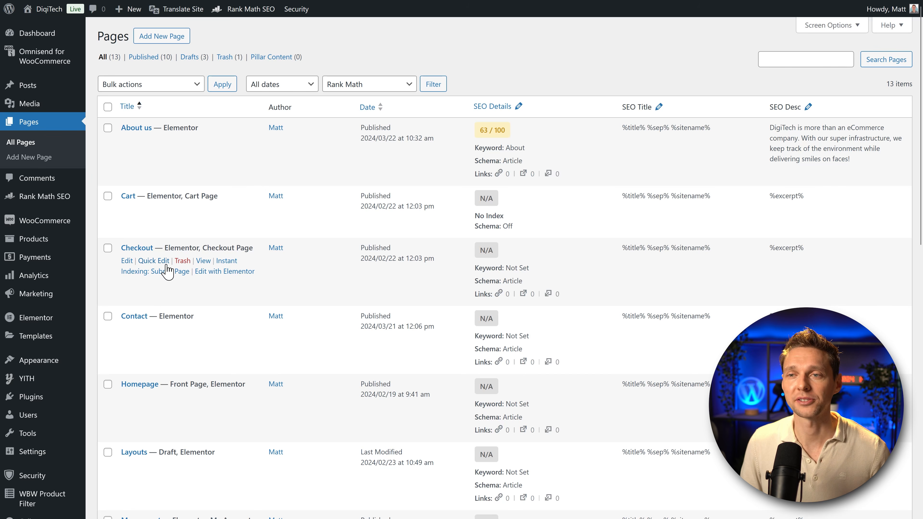
middle_click(296, 271)
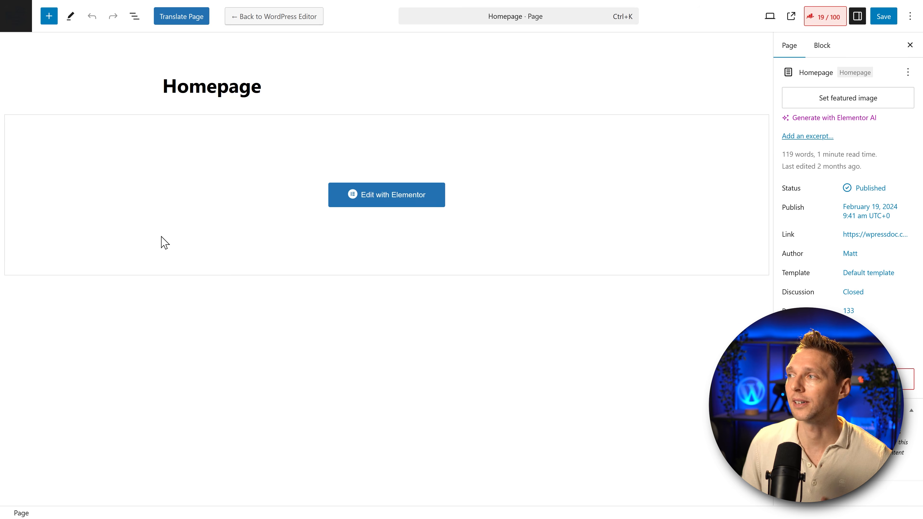
- Add "Diqitech" as the Homepage's focus keyword in Rank Math
left_click(840, 25)
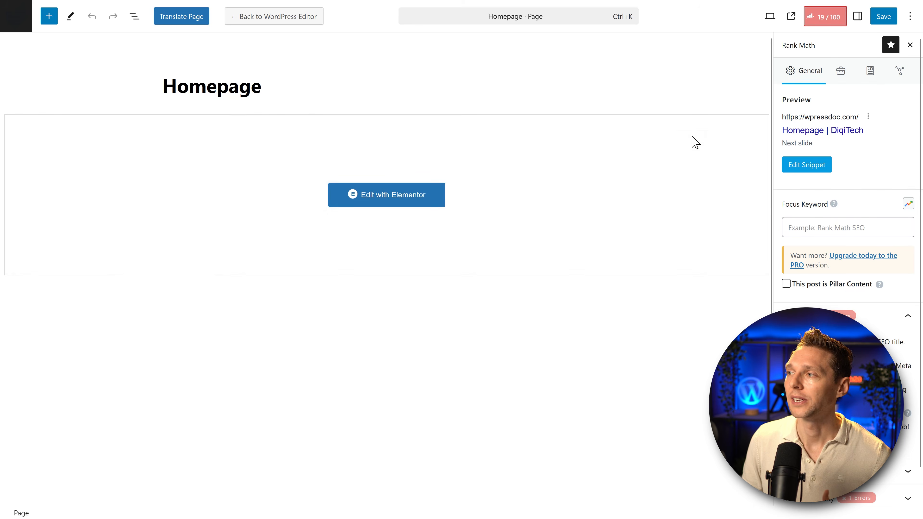
left_click(808, 224)
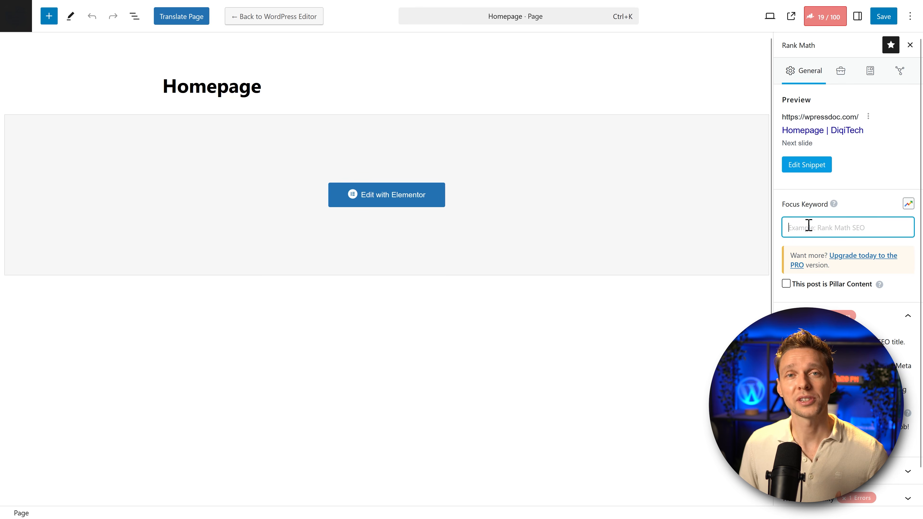
type("Diqitech")
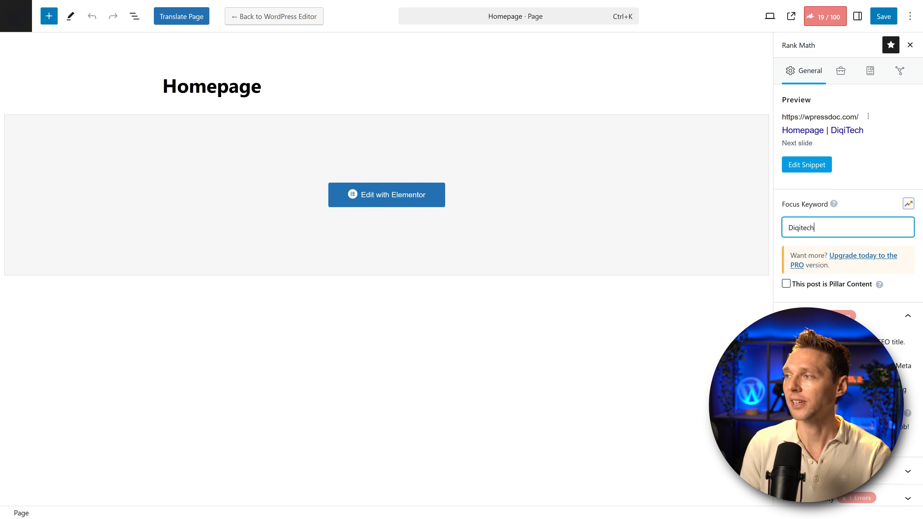
key("Return")
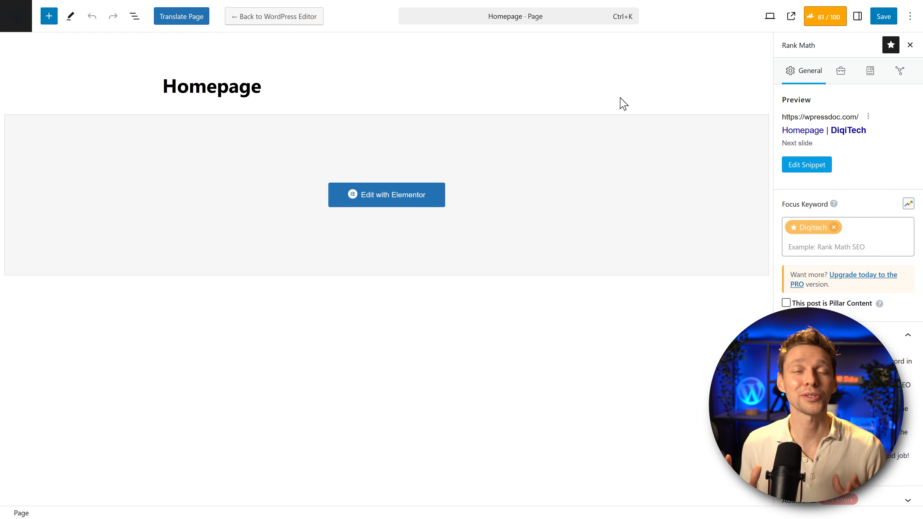
- Replace the Homepage's snippet title with "DiqiTech | Awesome tech with super fast delivery and support"
left_click(813, 168)
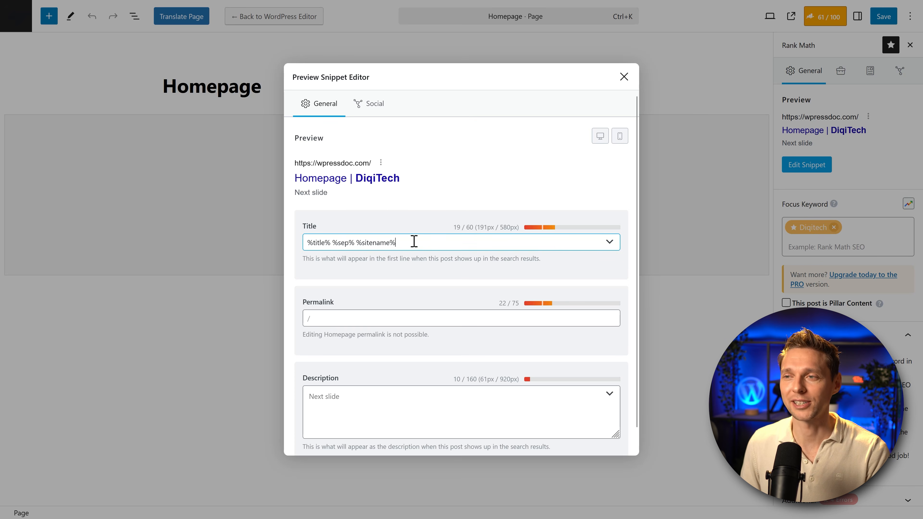
left_click_drag(414, 241, 306, 246)
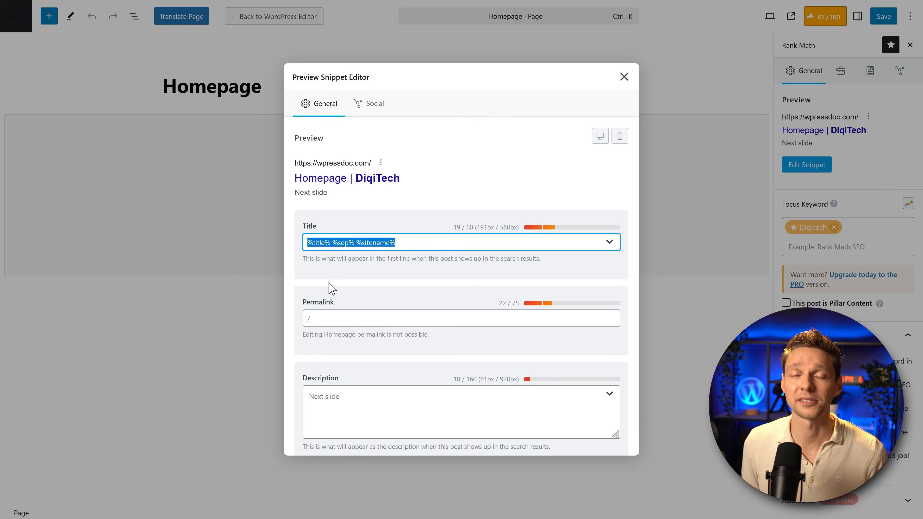
type("DiqiTech | Awesome tech with super fast delivery and support")
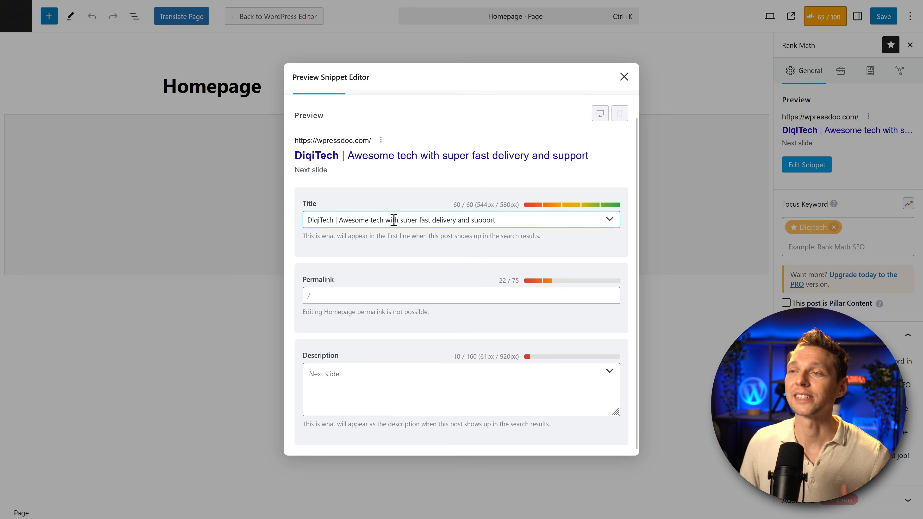
left_click(363, 374)
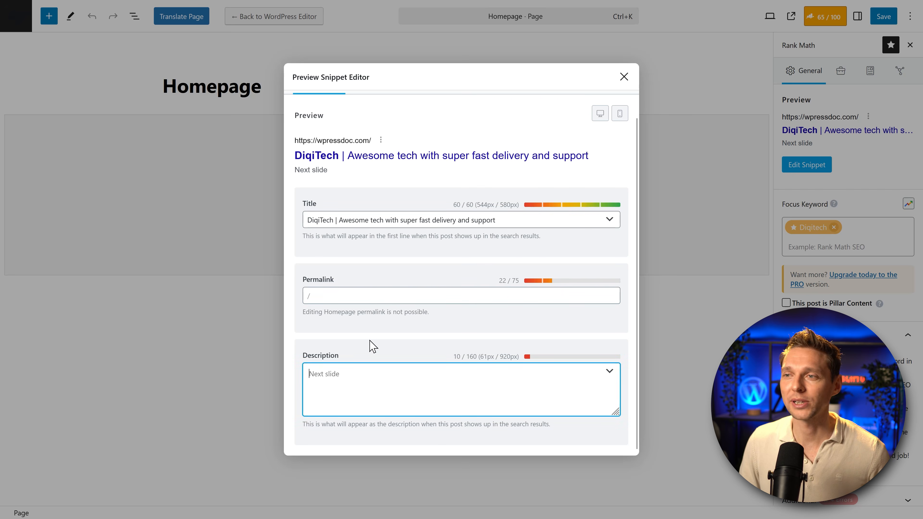
left_click(366, 241)
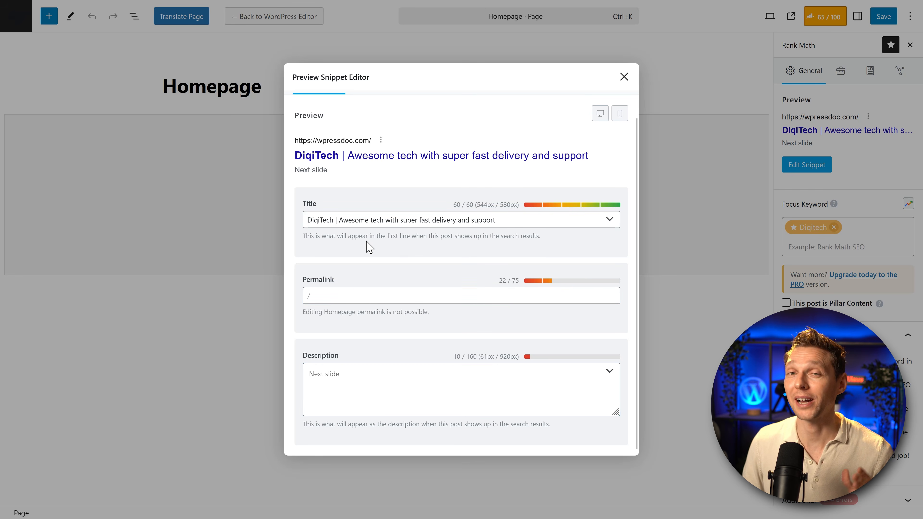
double_click(322, 221)
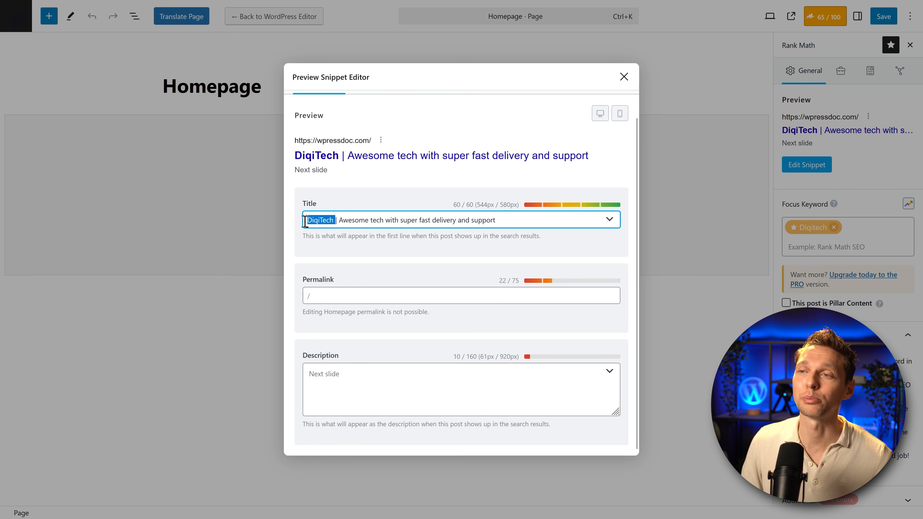
left_click(344, 253)
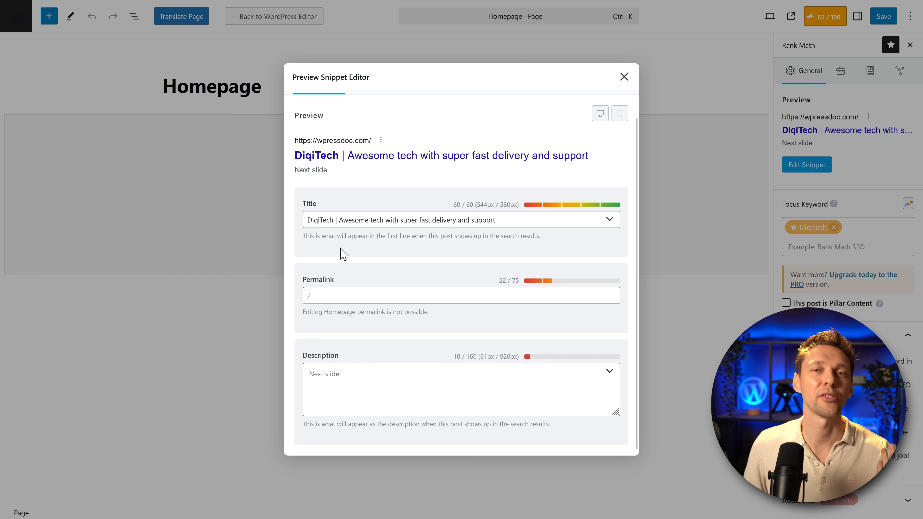
- Enter the description "DiqiTech has the newest tech revolutions straight from the USA and Europe. We only sell top tier products and have great warranty and support!"
left_click(368, 389)
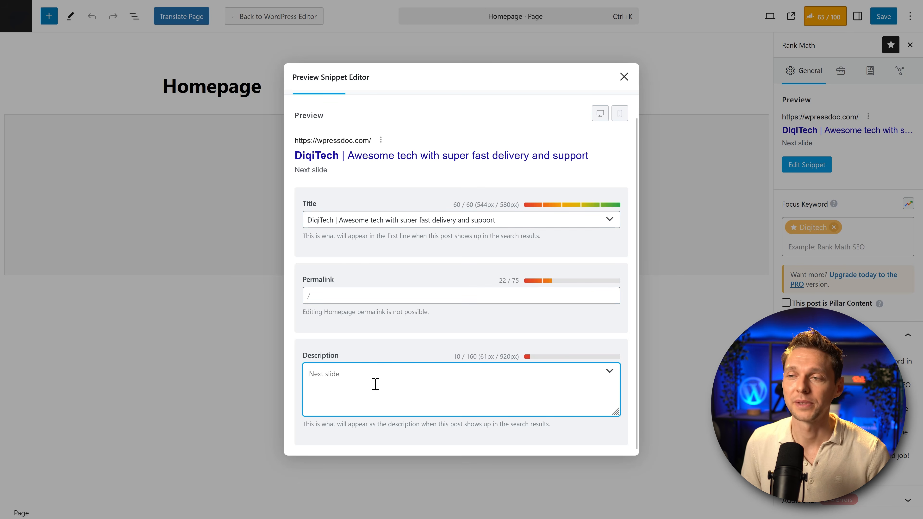
type("DiqiTech has the newest tech revolutions straight from the USA and Europe. We only sell top tier products and have great warranty and support!")
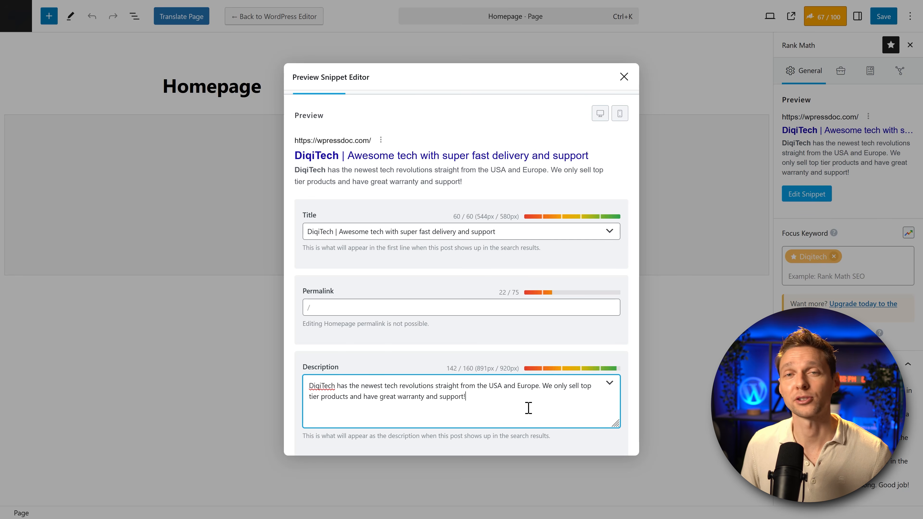
left_click_drag(337, 387, 304, 389)
left_click(371, 398)
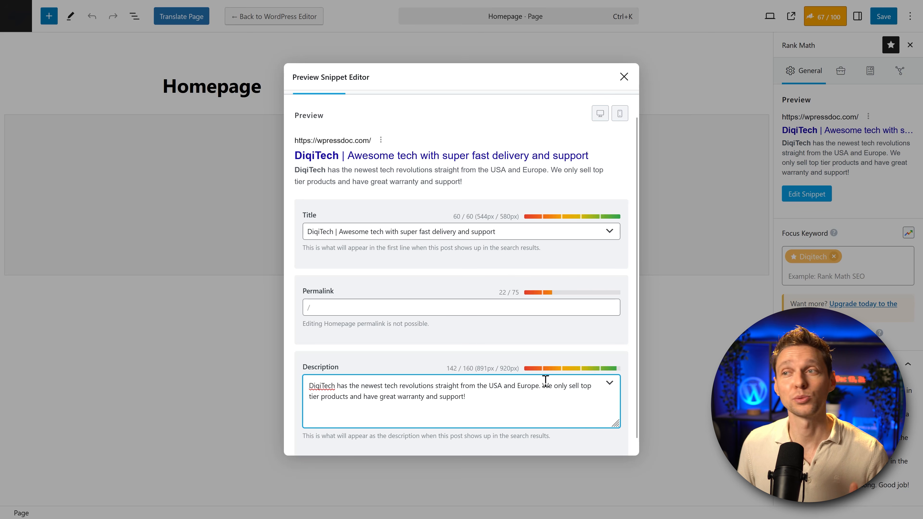
- Compare the snippet's mobile and desktop previews, and save the Homepage with its new SEO data
left_click(620, 114)
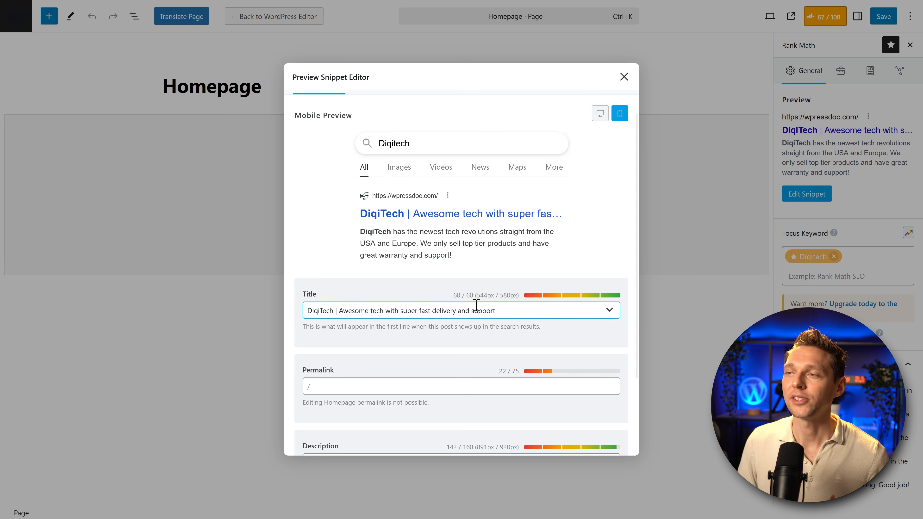
left_click_drag(509, 312, 409, 312)
left_click(408, 312)
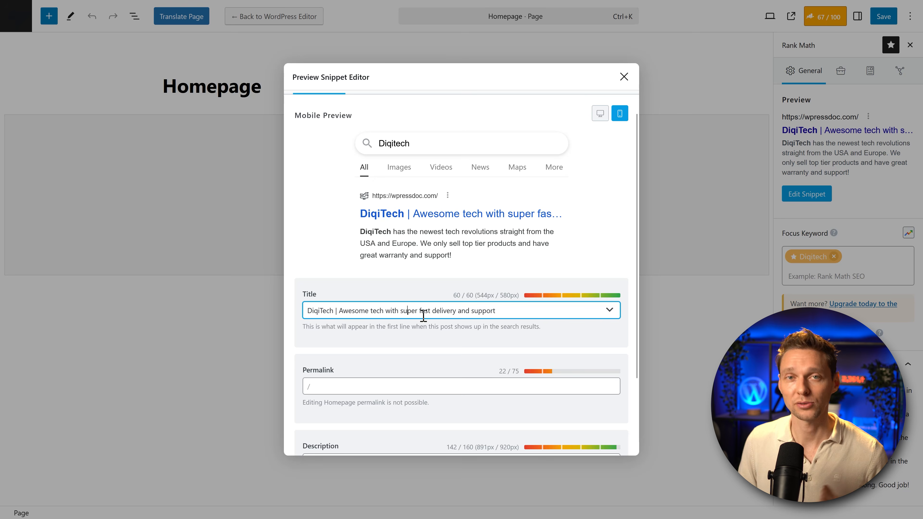
left_click(599, 114)
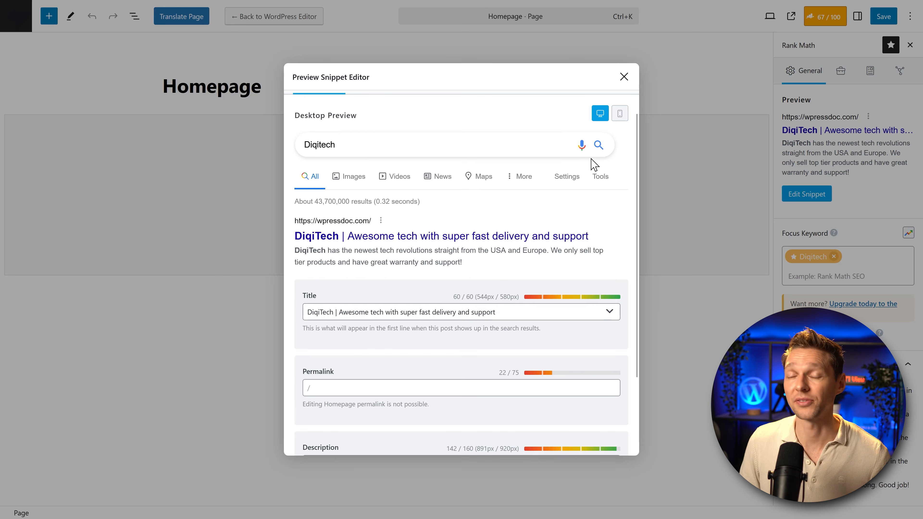
left_click(620, 114)
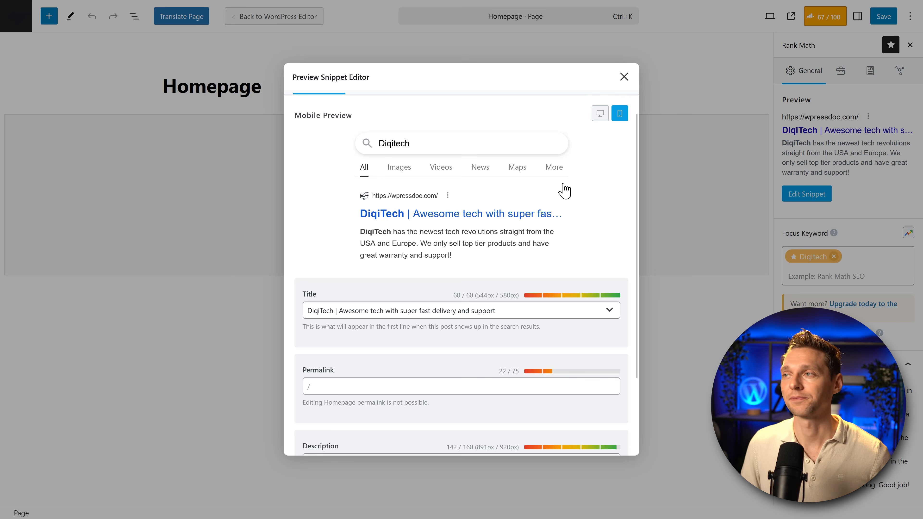
left_click(624, 76)
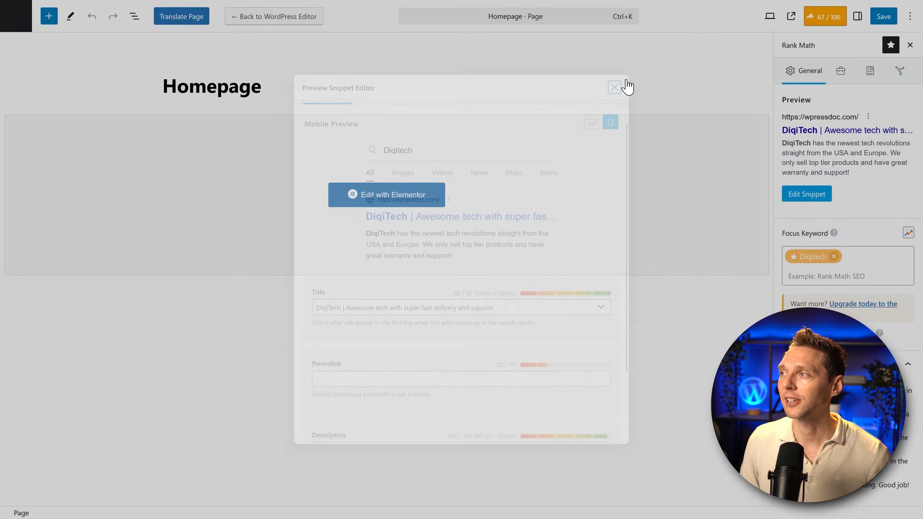
left_click(882, 17)
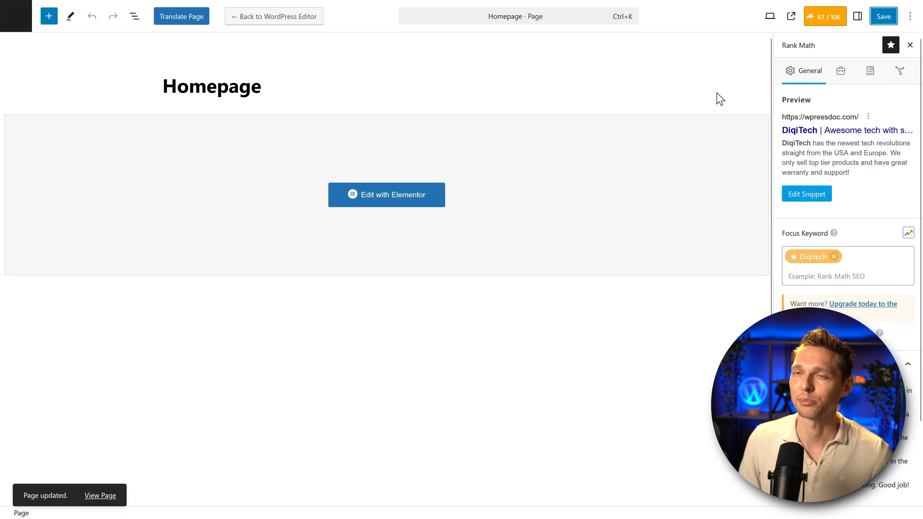
- Open the Gamestation 5 product for editing and turn off the new product form to use the classic editing screen
left_click(20, 25)
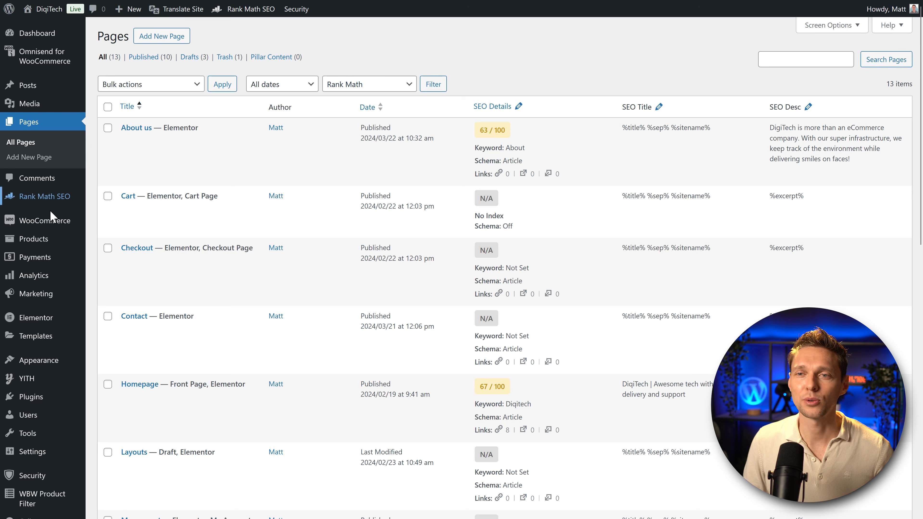
mouse_move(35, 245)
left_click(109, 240)
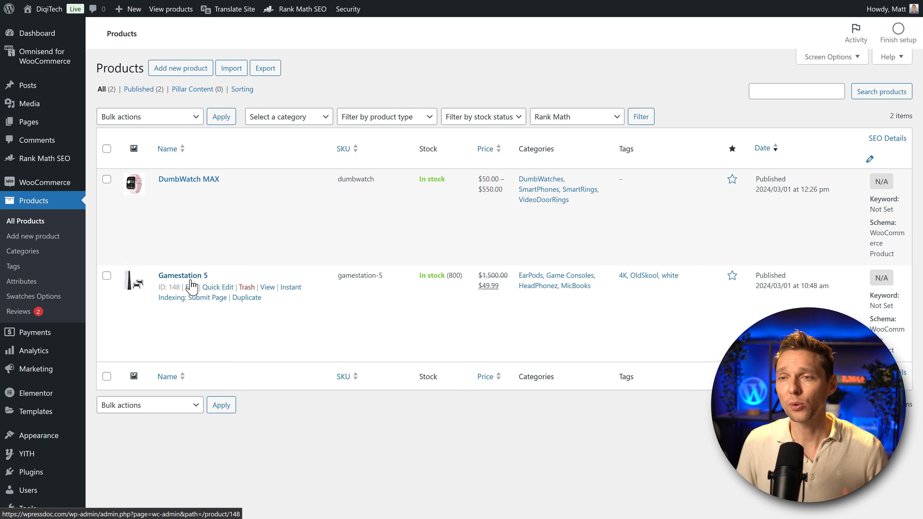
left_click(191, 287)
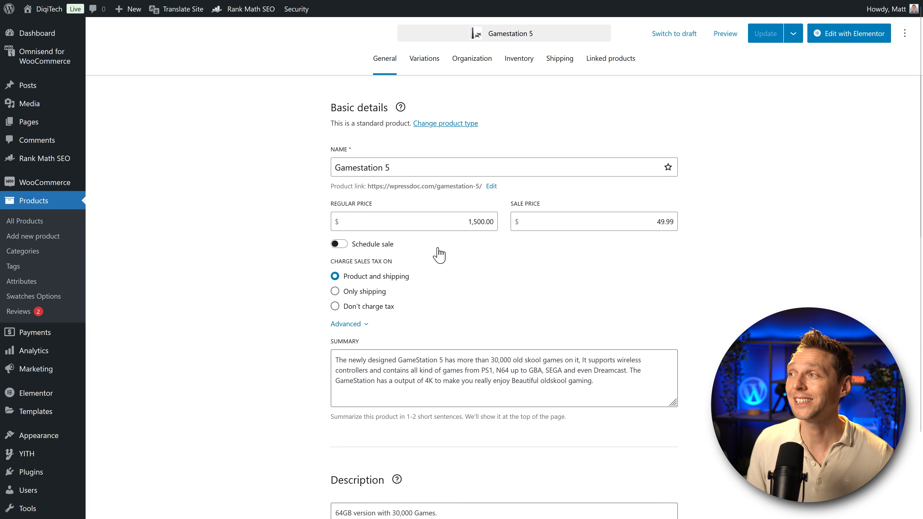
left_click(905, 37)
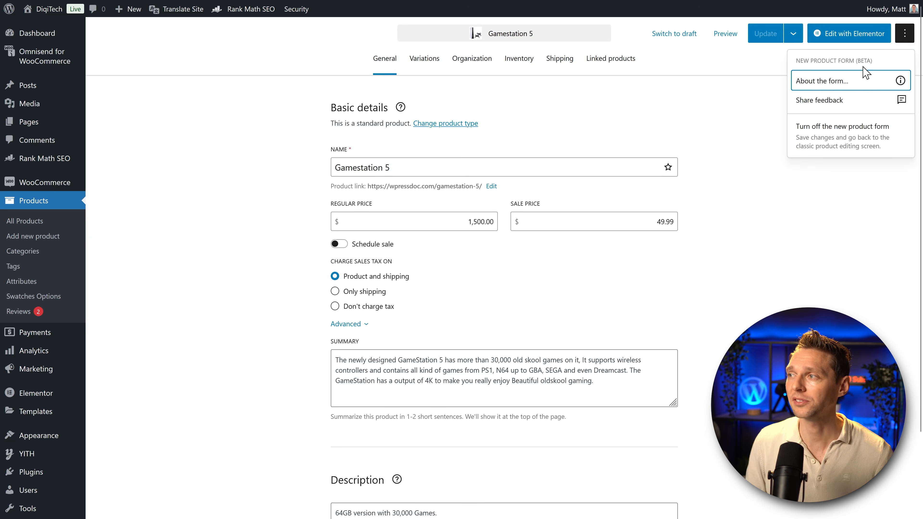
left_click(843, 127)
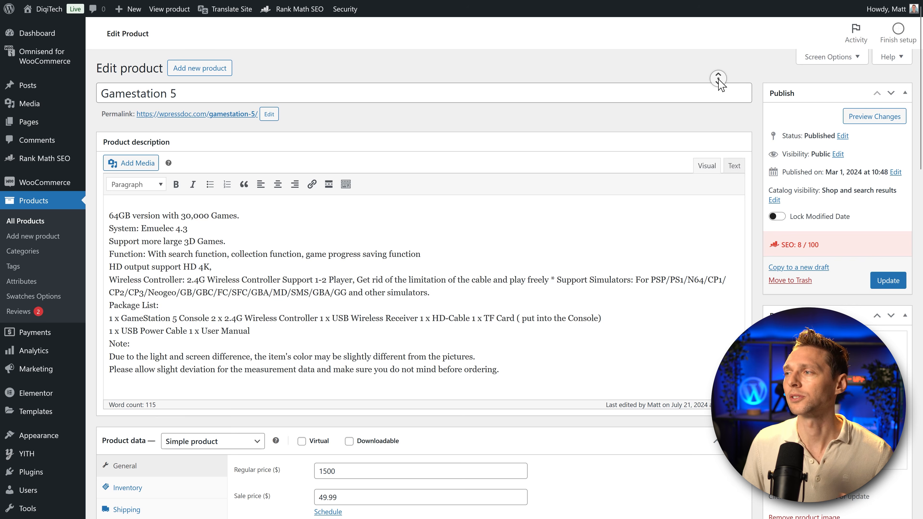
- Mark the two odessaforum.biz.ua reviews on the Gamestation 5 product as spam
scroll(718, 86, "down", 2)
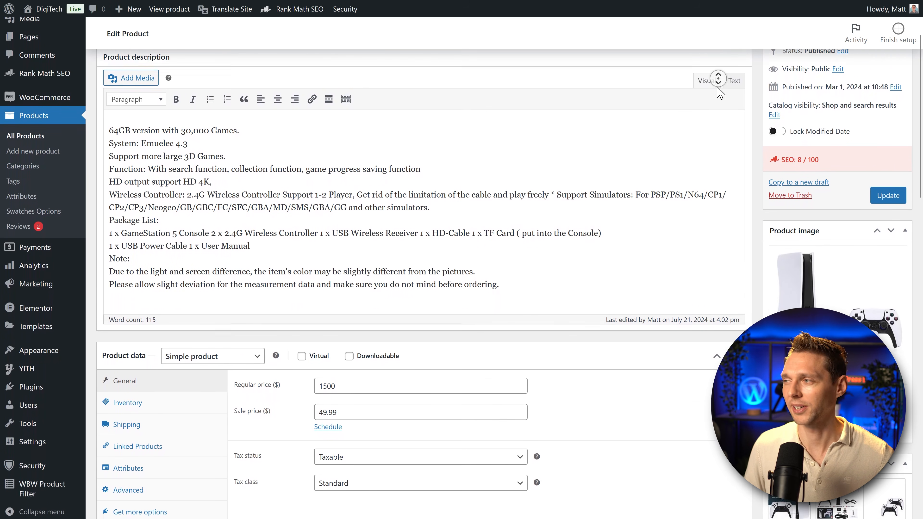
scroll(719, 93, "down", 4)
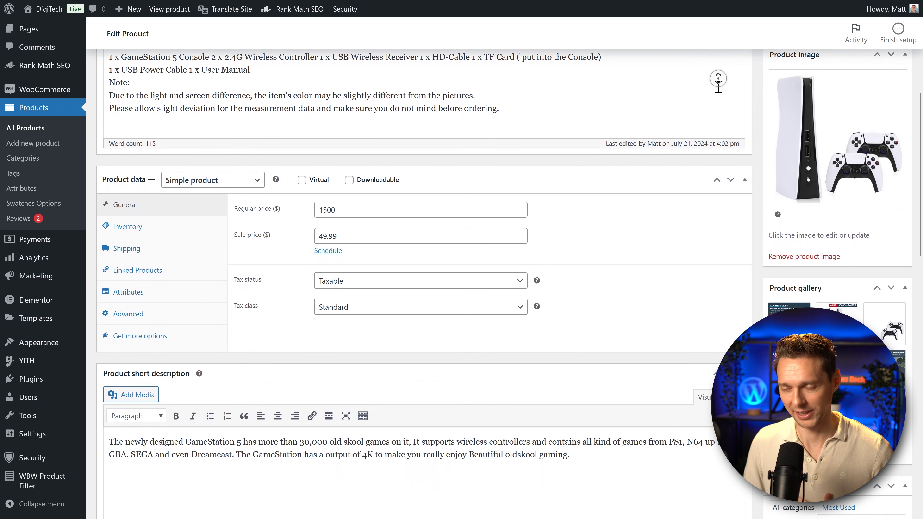
scroll(718, 89, "down", 4)
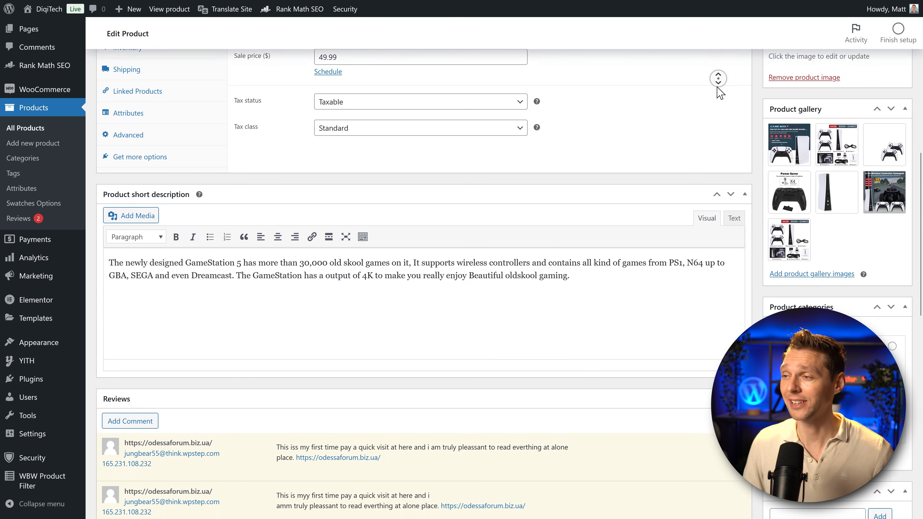
scroll(719, 90, "down", 4)
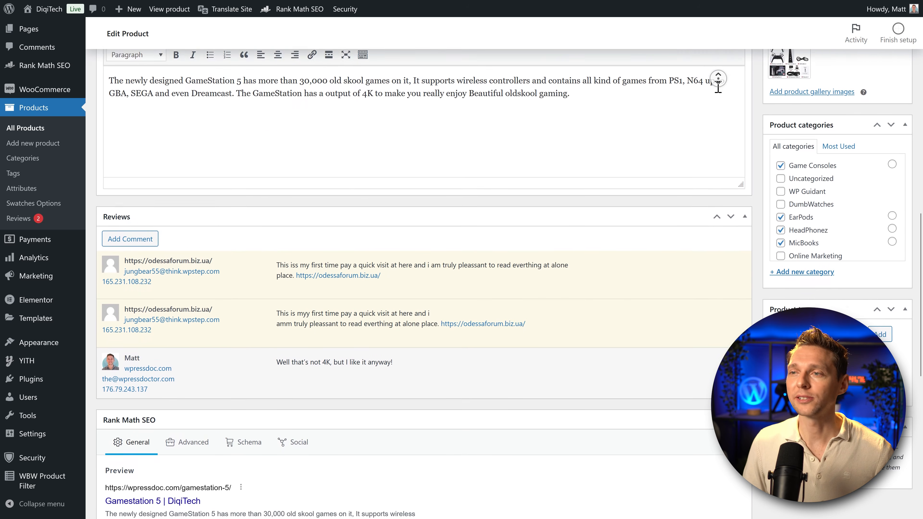
scroll(719, 82, "down", 4)
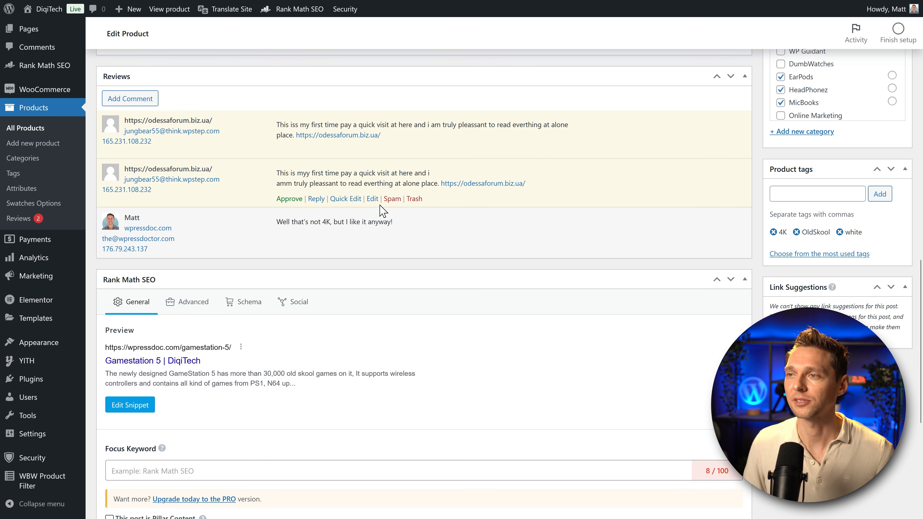
left_click(392, 199)
left_click(393, 149)
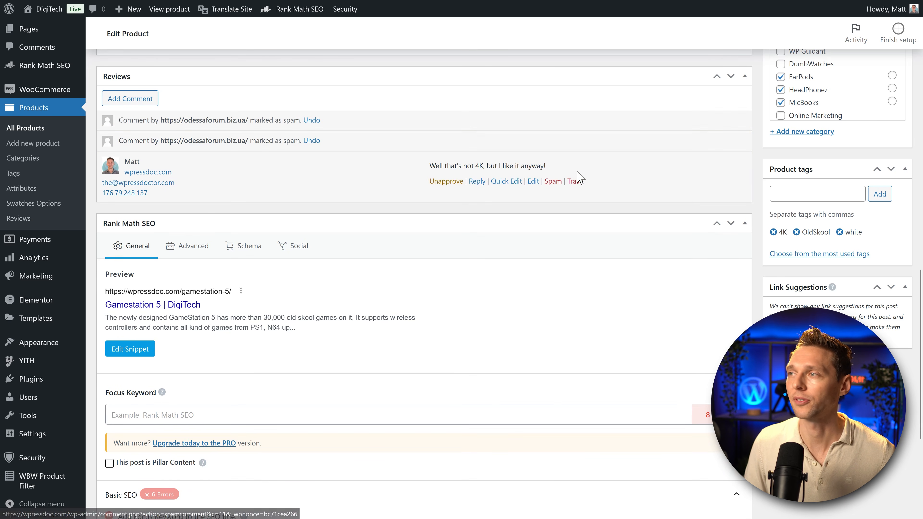
- Add the suggested keyword "gamestation 5" as the product's focus keyword in Rank Math
middle_click(757, 118)
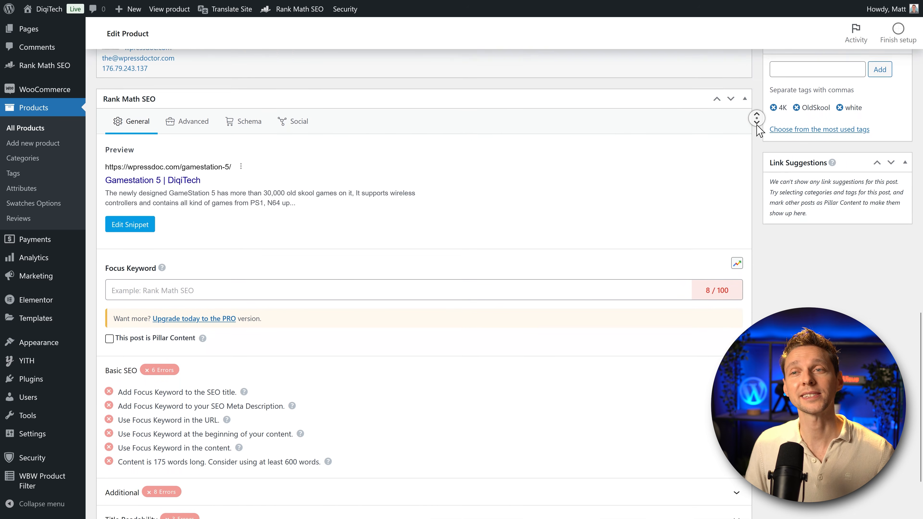
middle_click(757, 125)
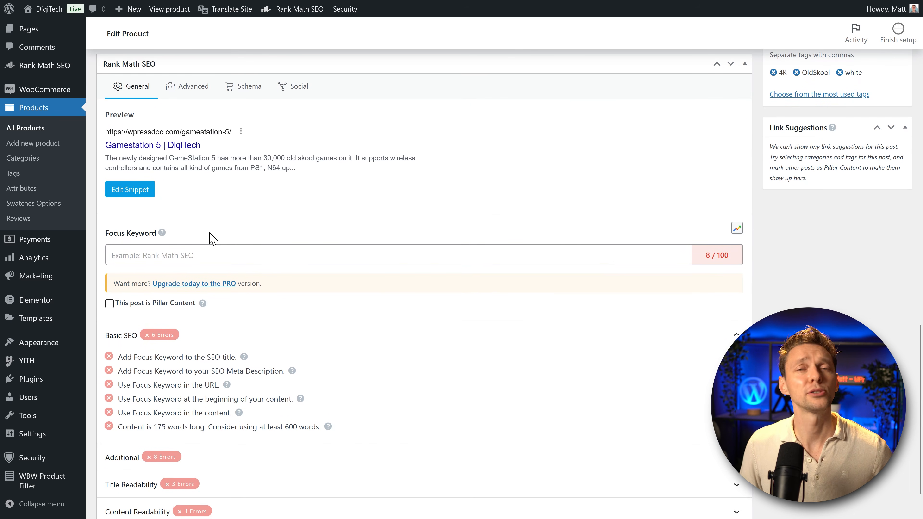
left_click(193, 255)
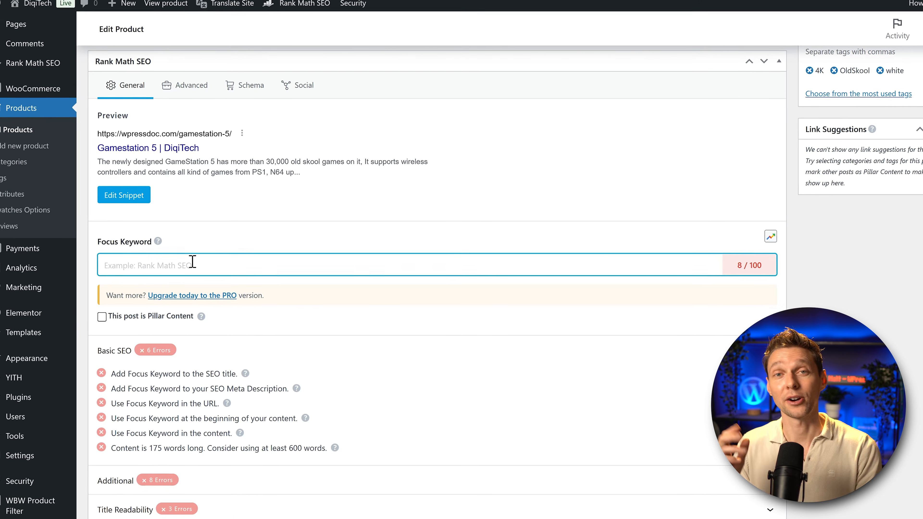
type("Gamestation")
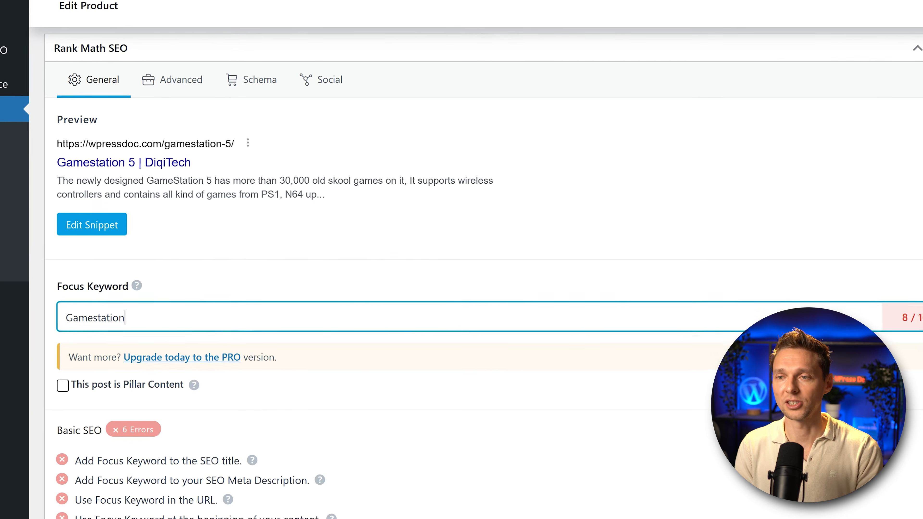
type(" 5")
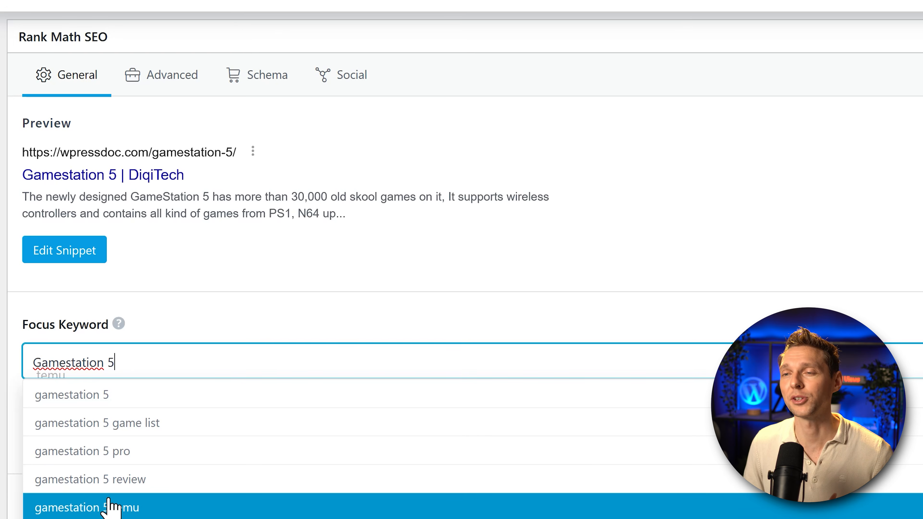
left_click(80, 400)
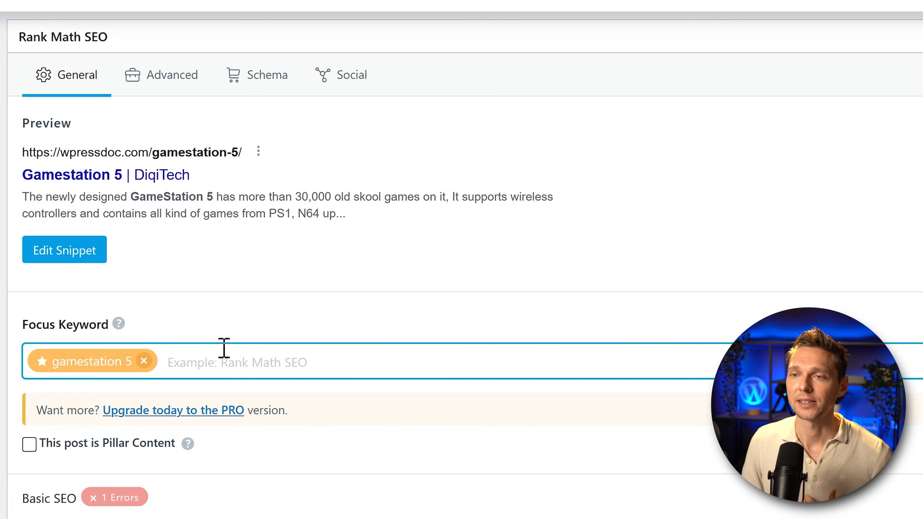
left_click(233, 323)
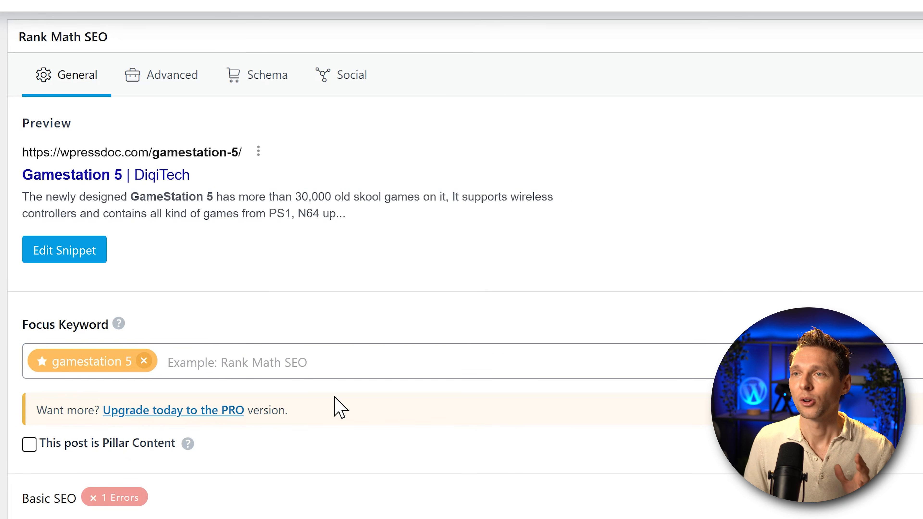
- Set the product's snippet title to "%title% for only $1295 + 5 yr warranty %sep% %sitename%", keeping the permalink gamestation-5
left_click(98, 219)
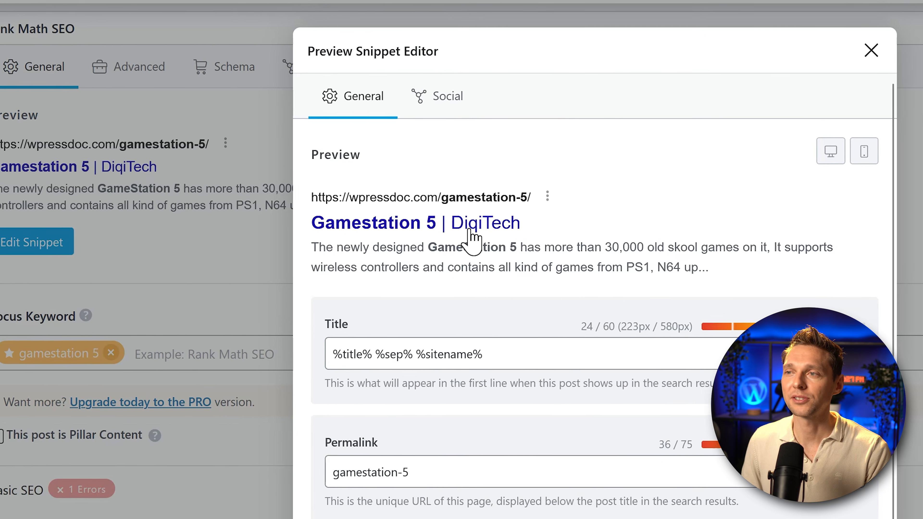
left_click(441, 366)
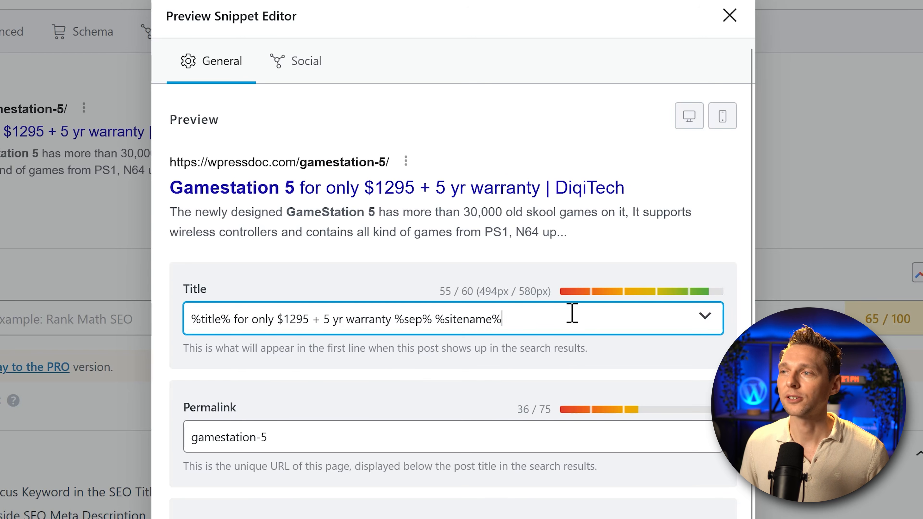
left_click(554, 368)
left_click_drag(320, 437, 192, 438)
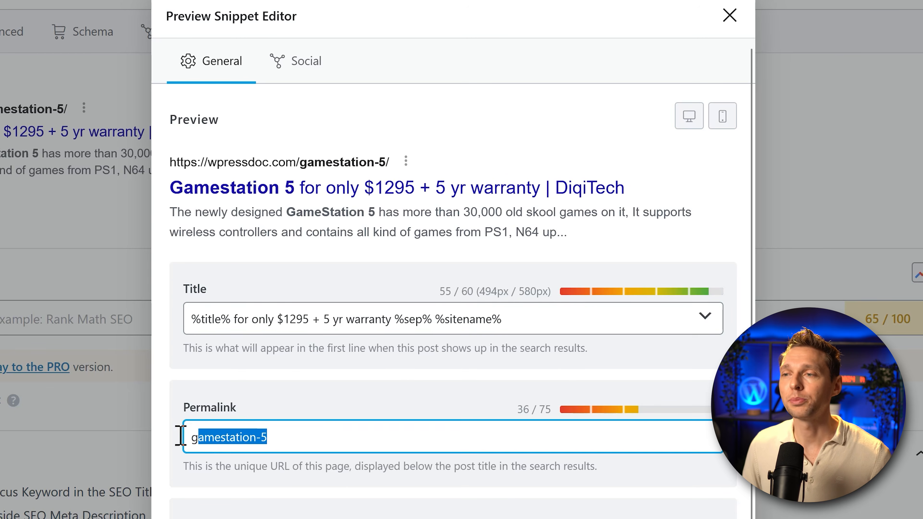
left_click(319, 451)
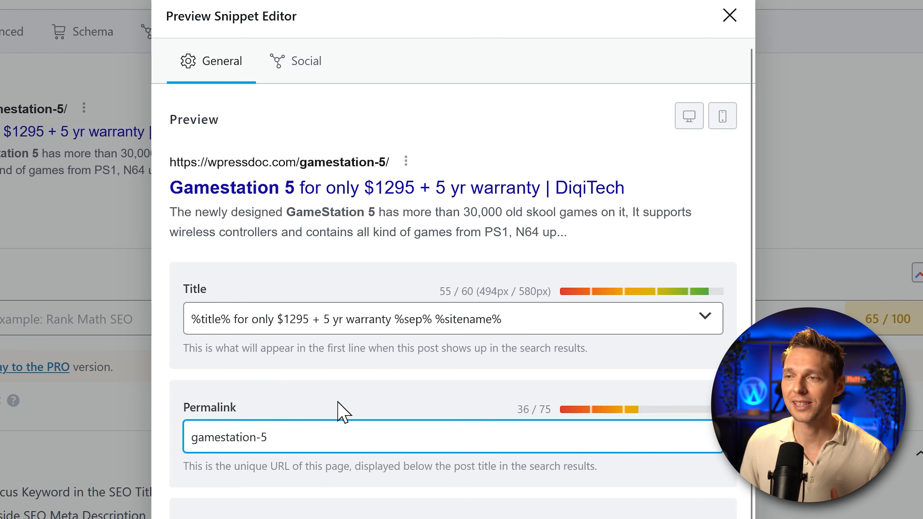
middle_click(350, 386)
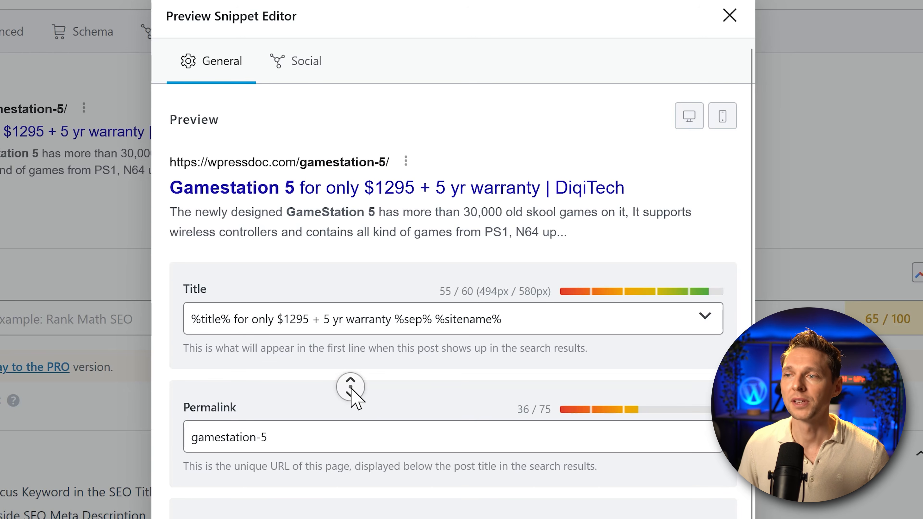
left_click(351, 390)
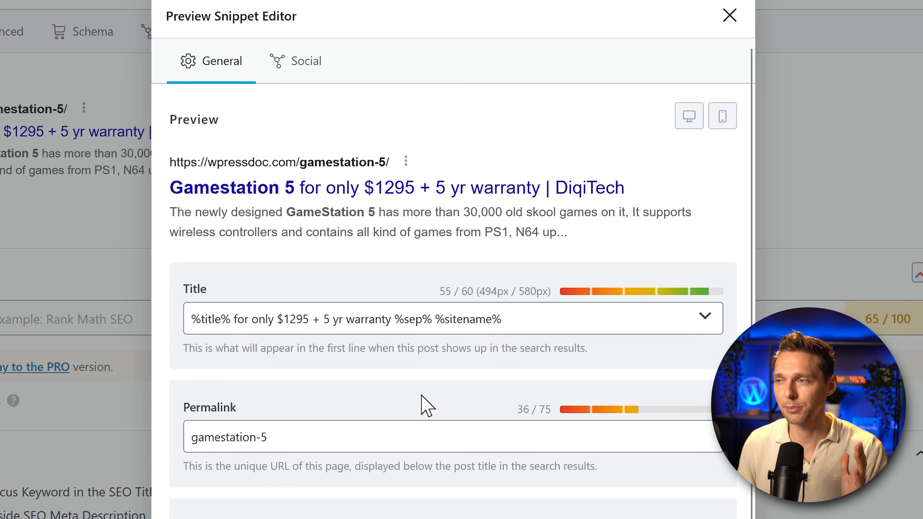
- Enter the snippet description "The Gamestation 5 is the best game console. Game in 4K and connect up to 12 wireless controllers! The Gamestation 5 comes with 24TB storage!"
scroll(427, 407, "down", 1)
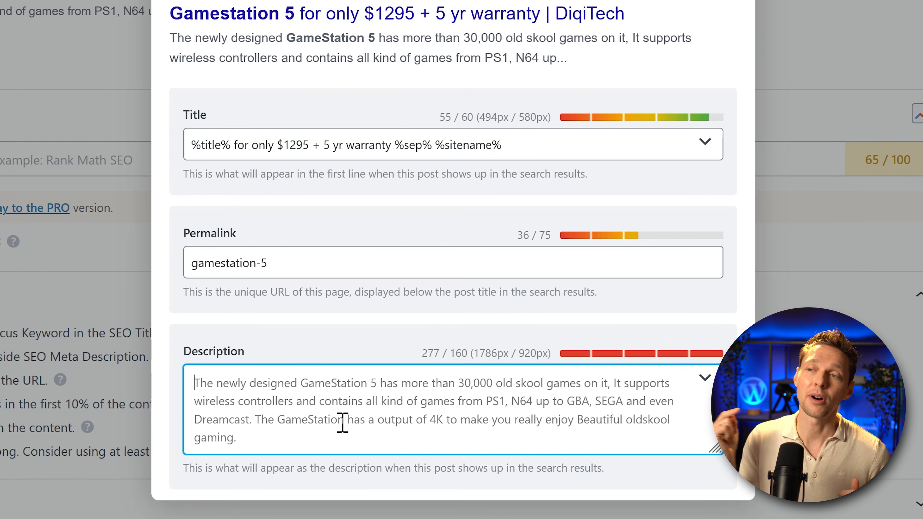
scroll(343, 423, "up", 1)
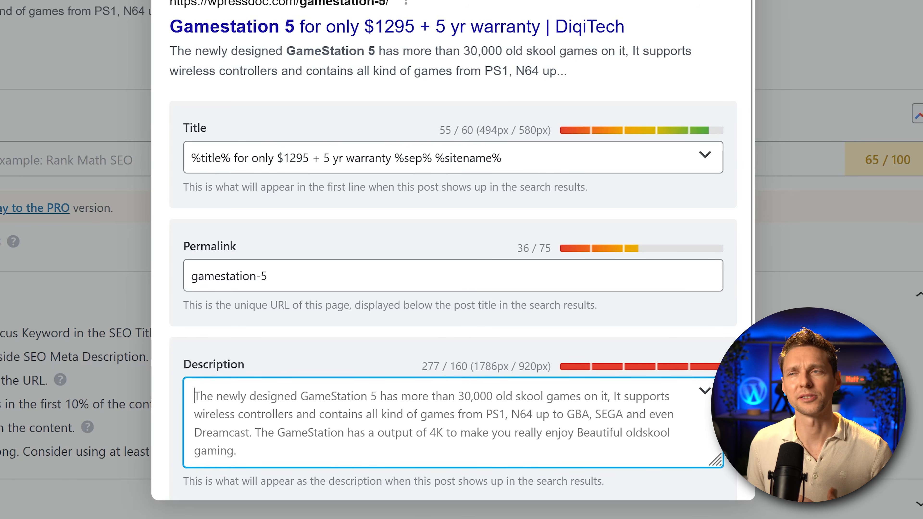
key("ctrl+a")
type("The Gamestation ")
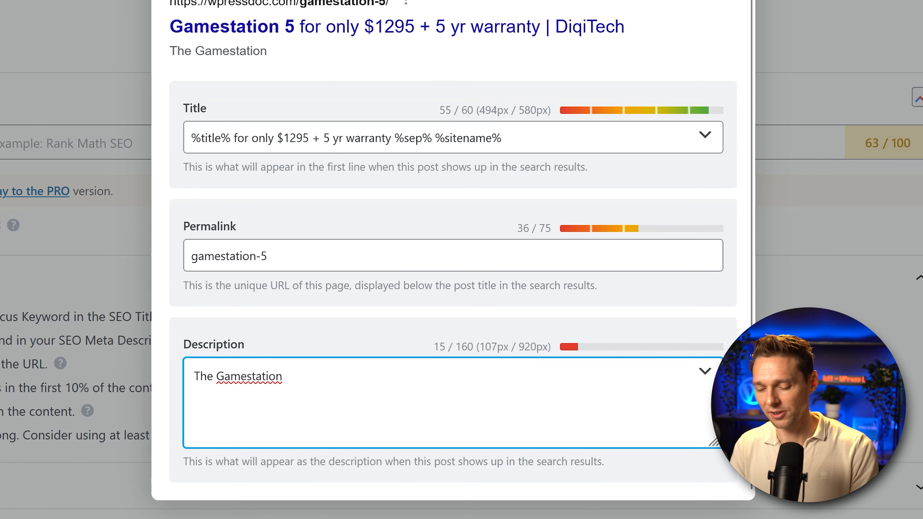
type("5 is the best")
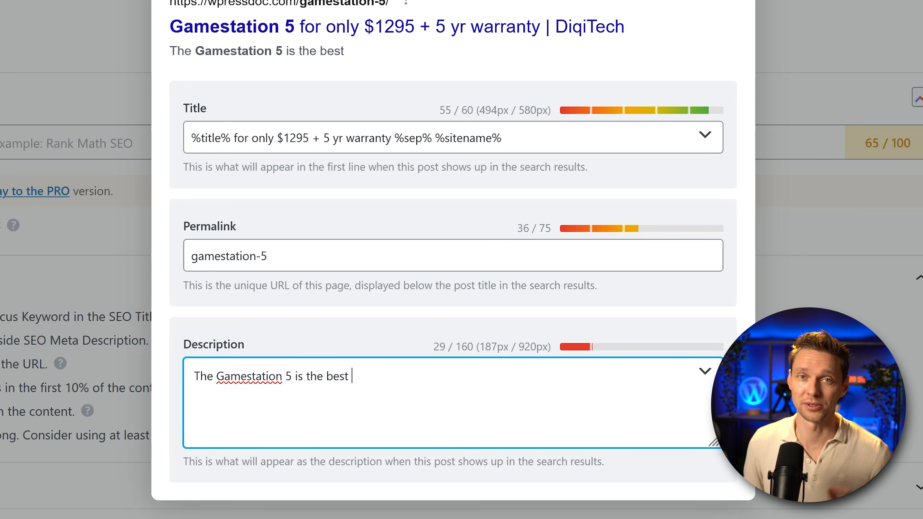
type("game console. Game in 4K and connect up to 12 wireless controllers! The Gamestation 5 comes with 24TB storage!")
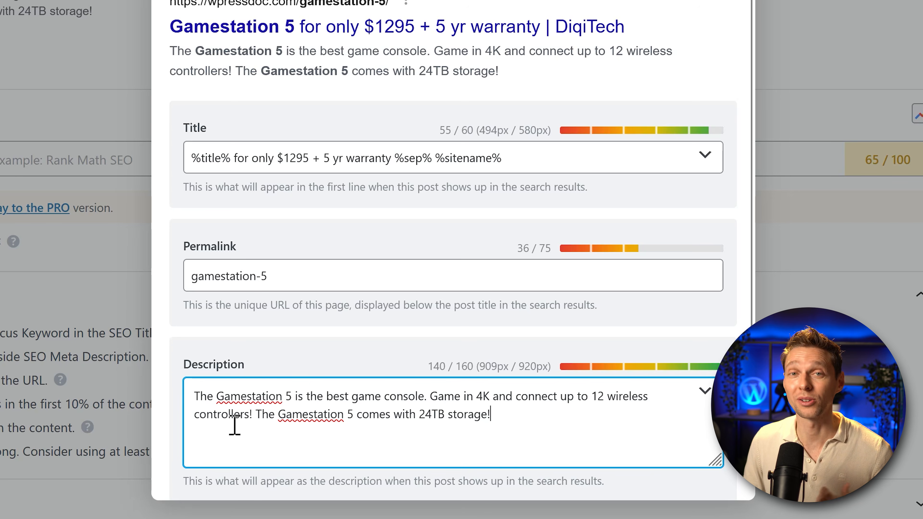
- Review the finished description and search preview, and close the snippet editor to check the product's Basic SEO results
left_click(250, 415)
left_click(590, 398)
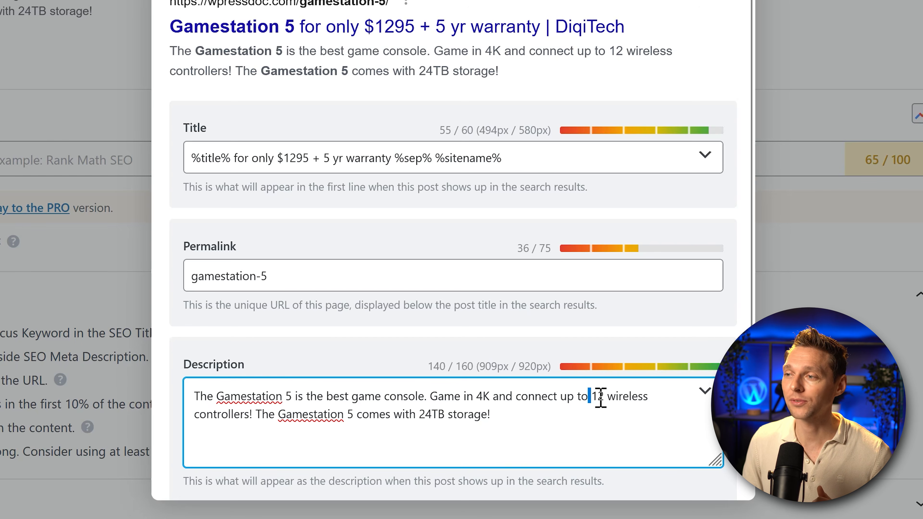
left_click_drag(280, 418, 367, 430)
left_click(368, 430)
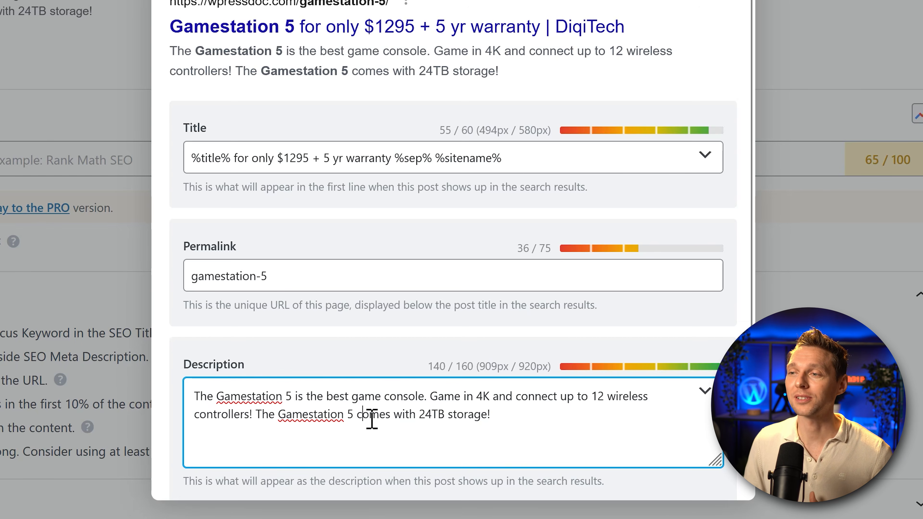
left_click(500, 415)
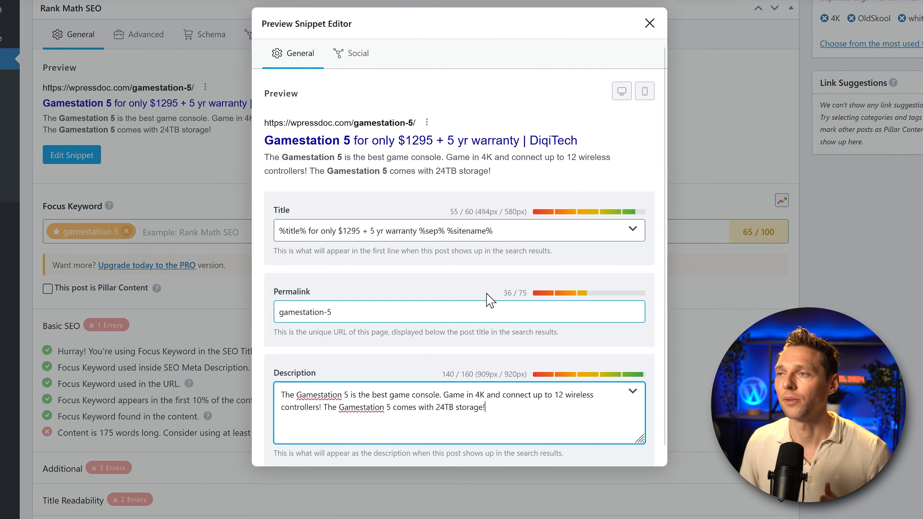
scroll(486, 293, "down", 1)
scroll(487, 293, "up", 1)
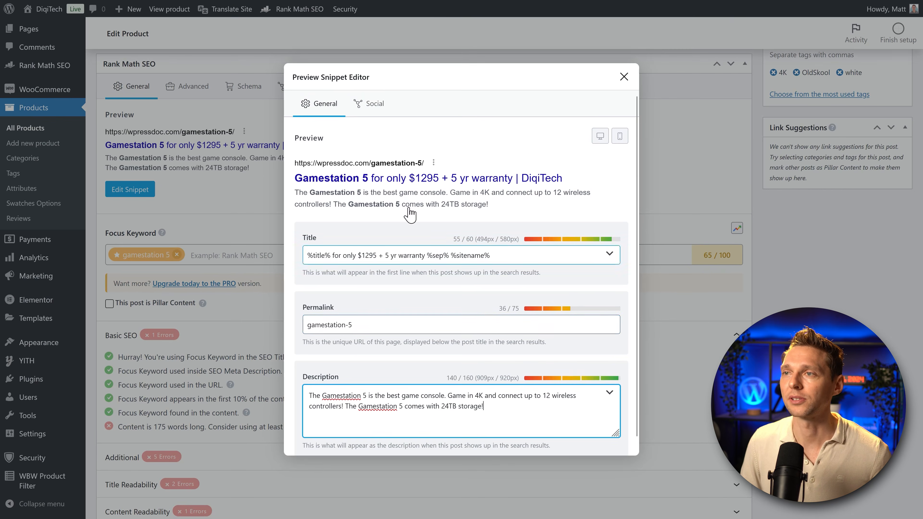
left_click(104, 94)
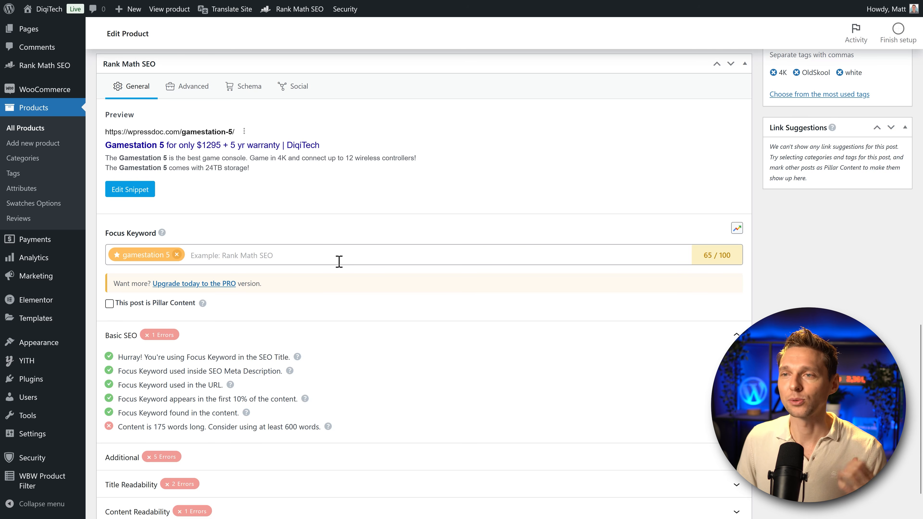
middle_click(326, 298)
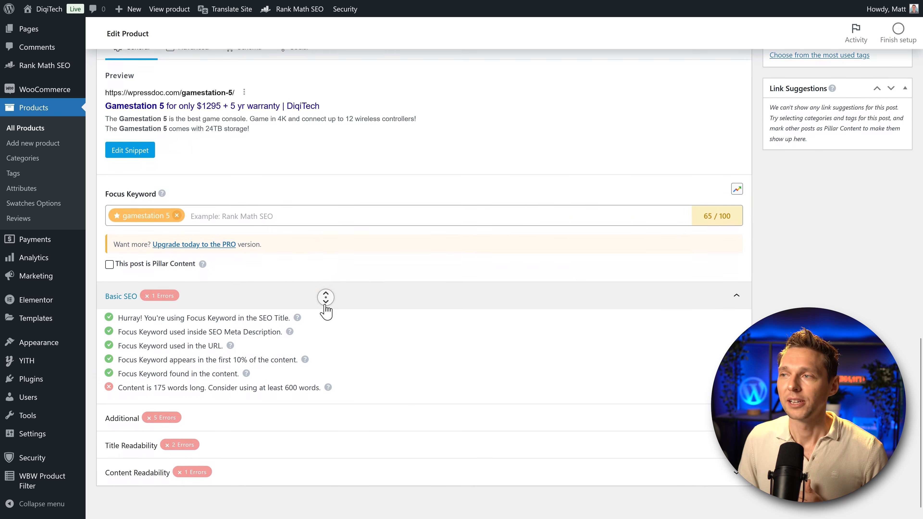
- Review the product's Basic SEO checks for focus keyword use in title, description, URL and content, plus the content length
middle_click(325, 305)
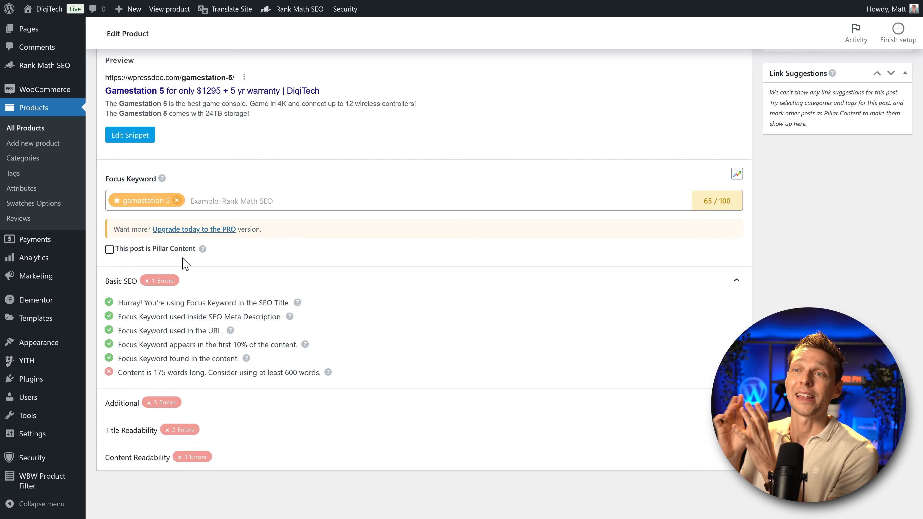
left_click(109, 249)
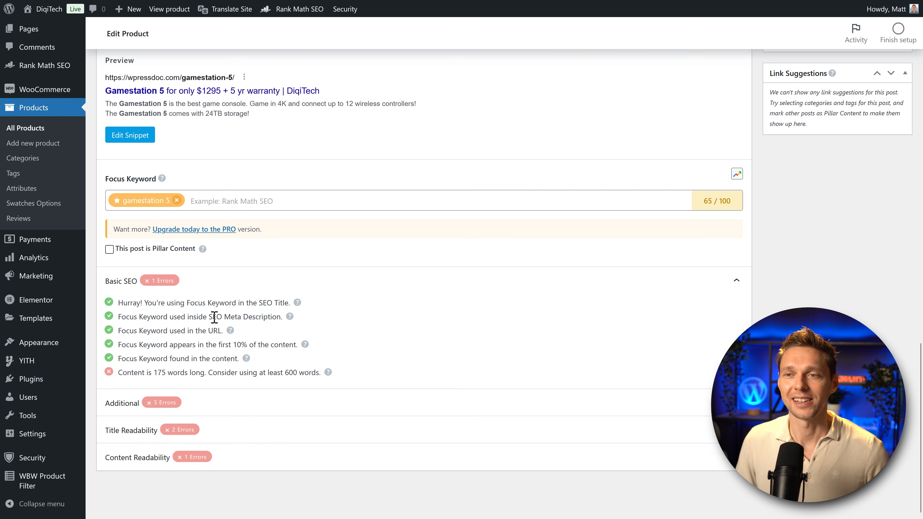
left_click_drag(137, 307, 257, 306)
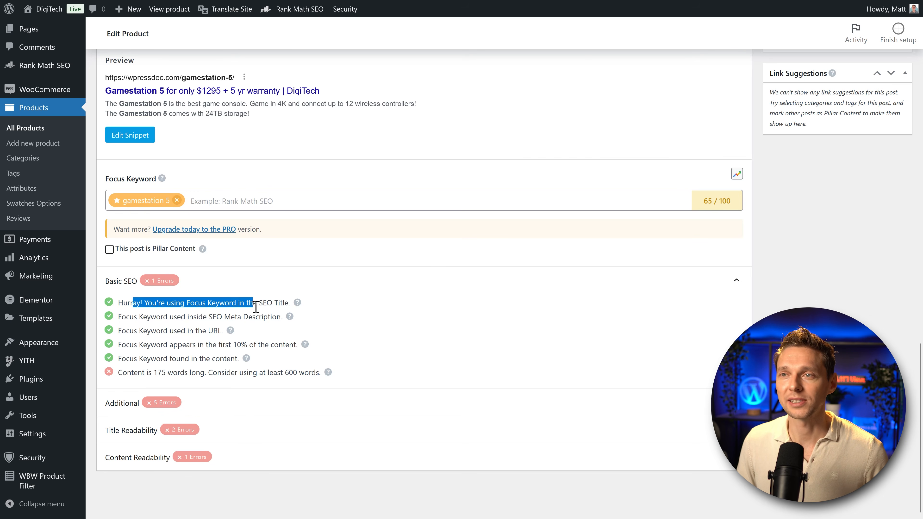
left_click(257, 305)
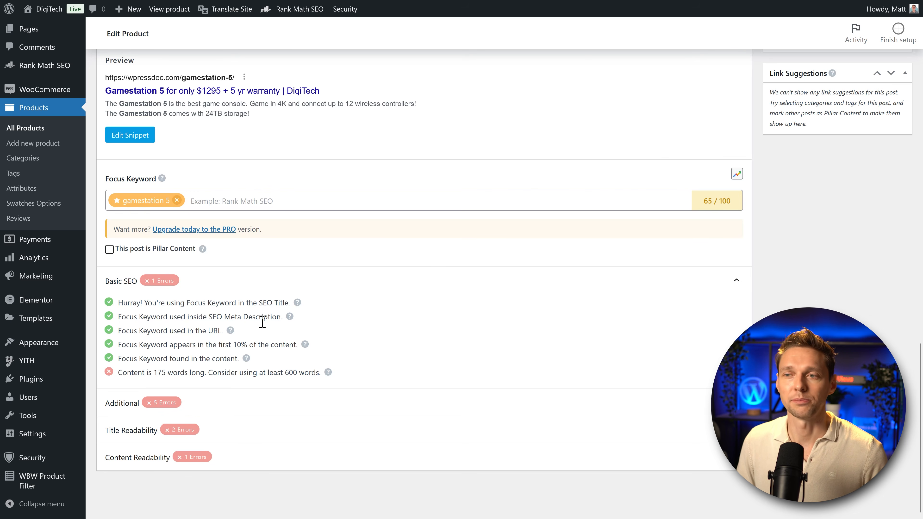
left_click_drag(154, 327, 216, 330)
left_click_drag(151, 345, 270, 345)
left_click(271, 345)
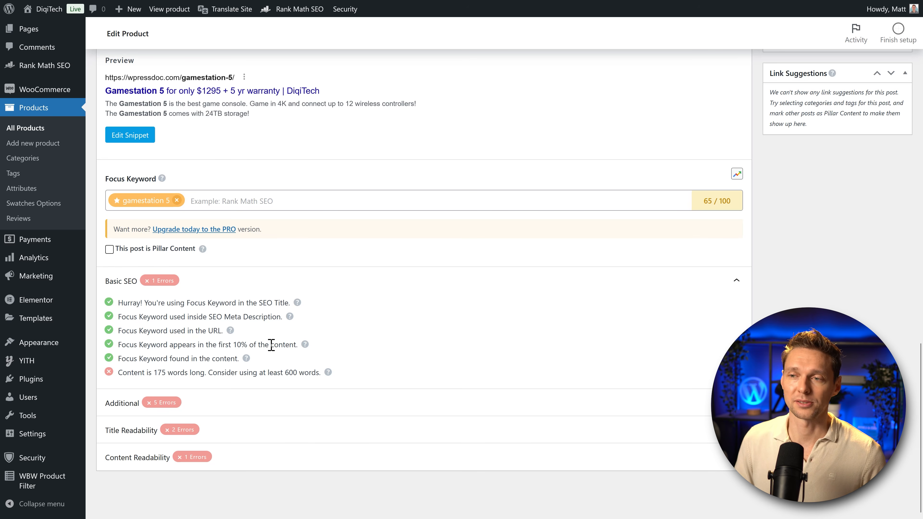
left_click_drag(140, 359, 237, 360)
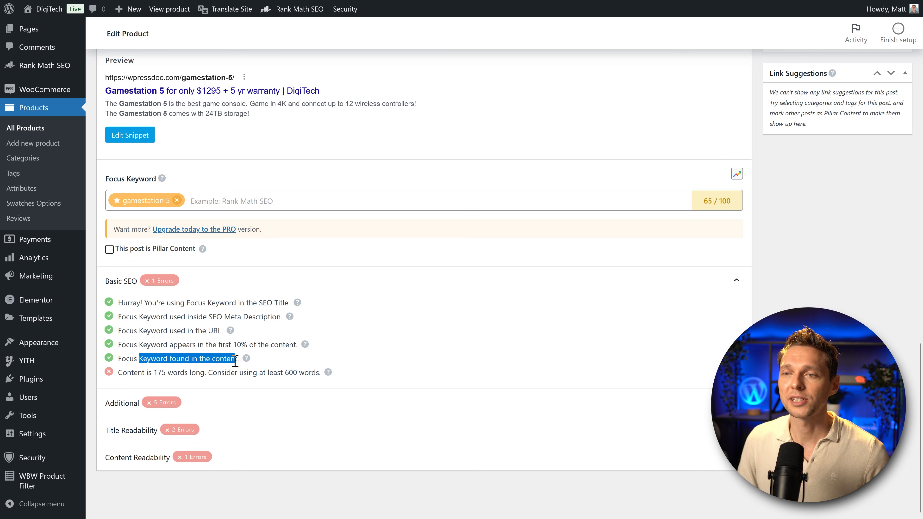
left_click(237, 360)
left_click_drag(126, 373, 318, 372)
left_click(304, 380)
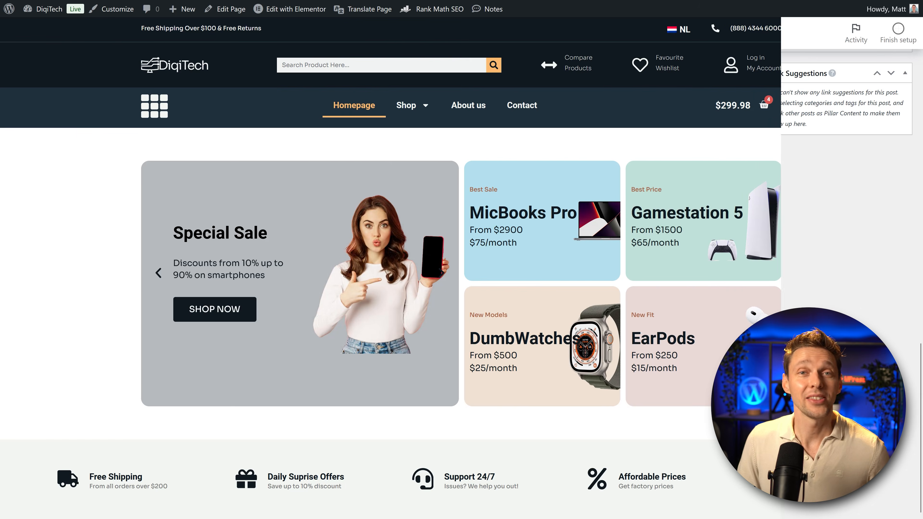
- Open the Gamestation 5 product page on the live shop through the Game Consoles category
mouse_move(421, 114)
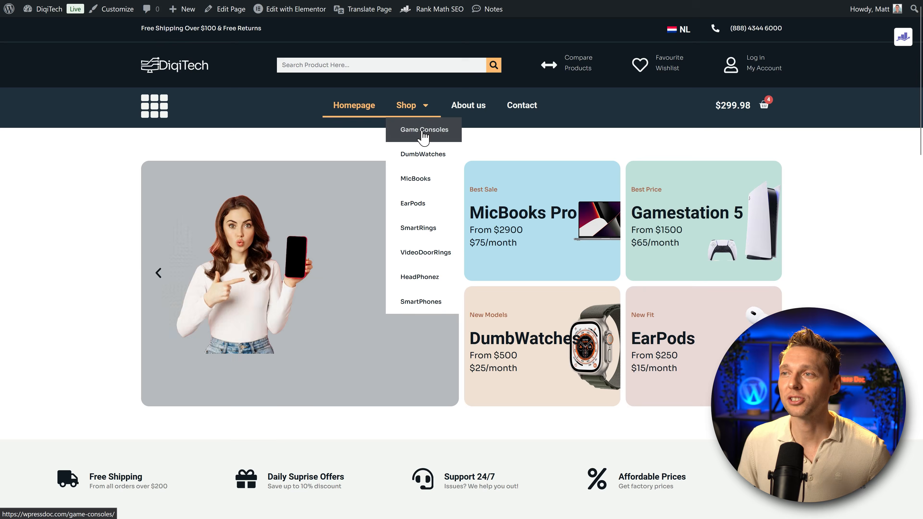
left_click(422, 132)
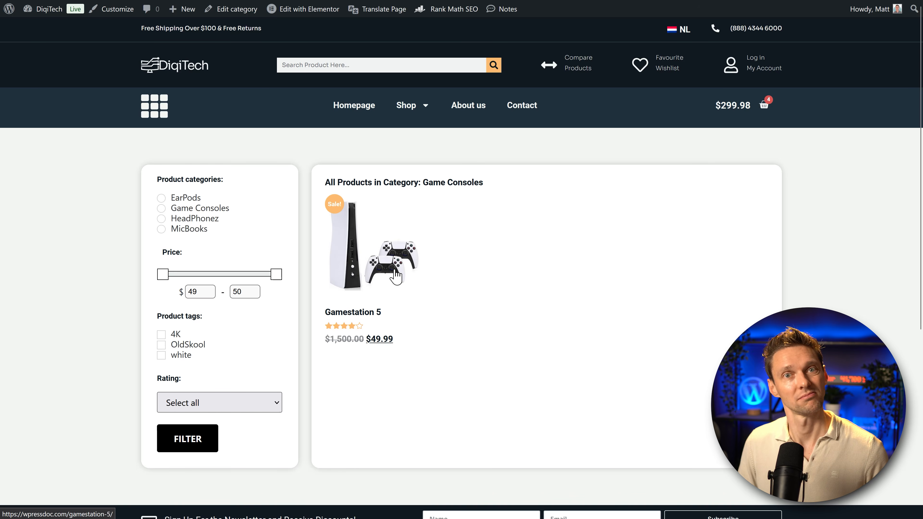
left_click(395, 276)
scroll(617, 236, "down", 1)
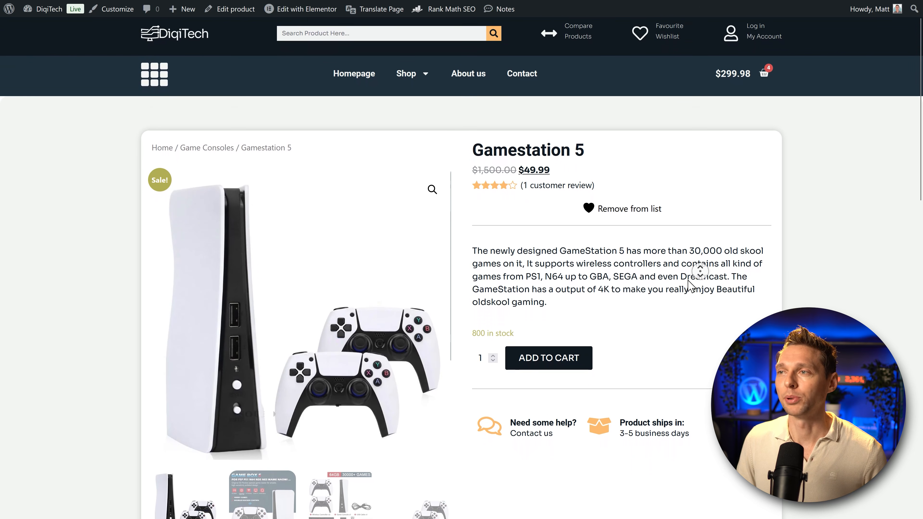
- Examine the Gamestation 5 page's title, short description, additional information, reviews and full description text
left_click_drag(471, 134, 591, 135)
left_click(592, 140)
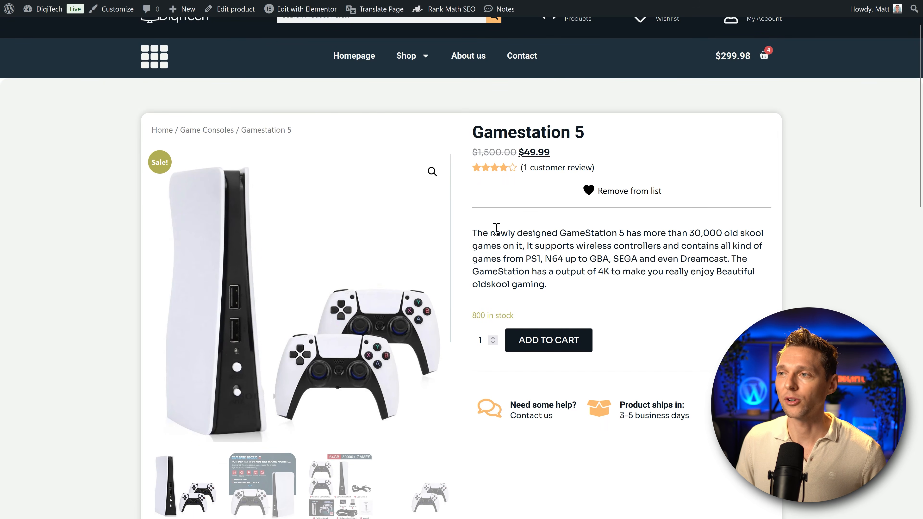
left_click_drag(473, 231, 571, 288)
left_click(571, 287)
middle_click(621, 282)
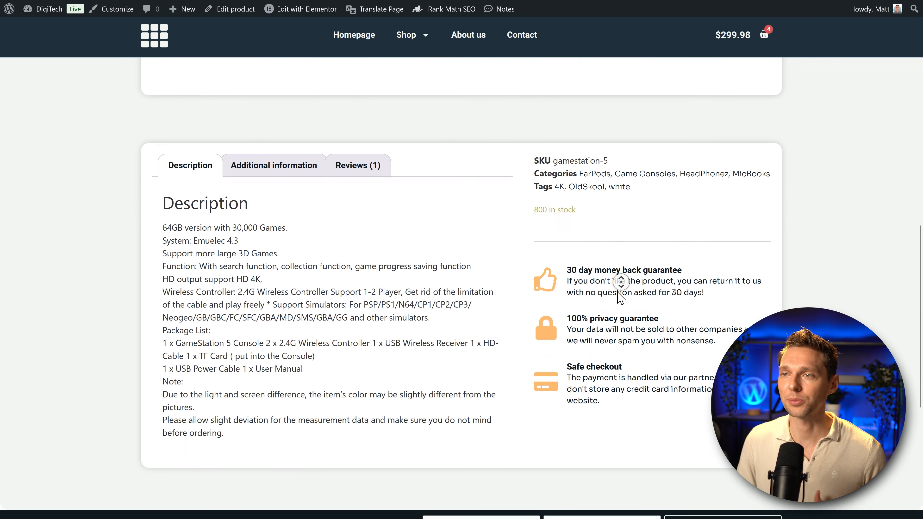
left_click(265, 142)
left_click(363, 154)
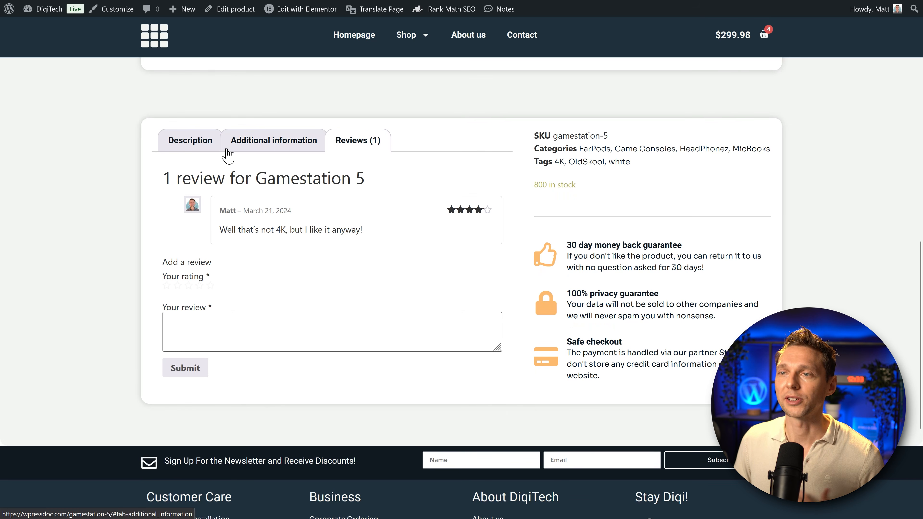
left_click(197, 150)
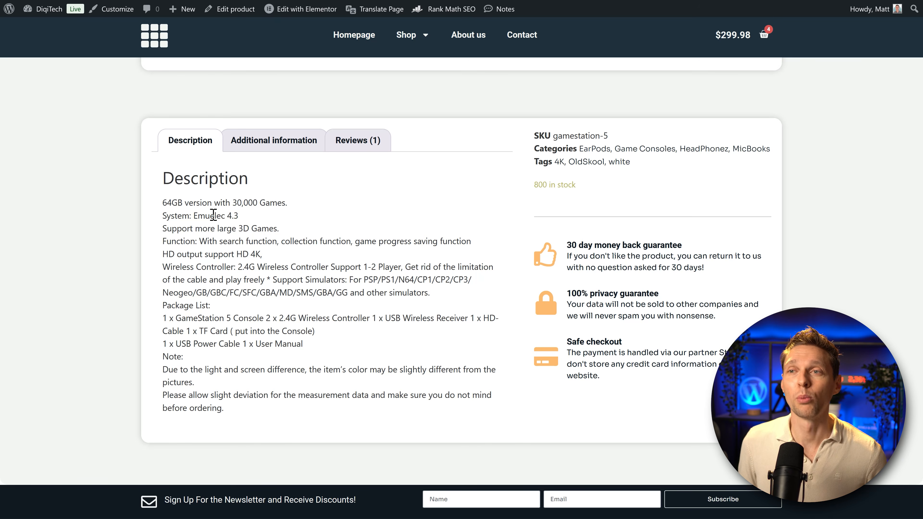
left_click_drag(196, 205, 272, 408)
left_click(272, 408)
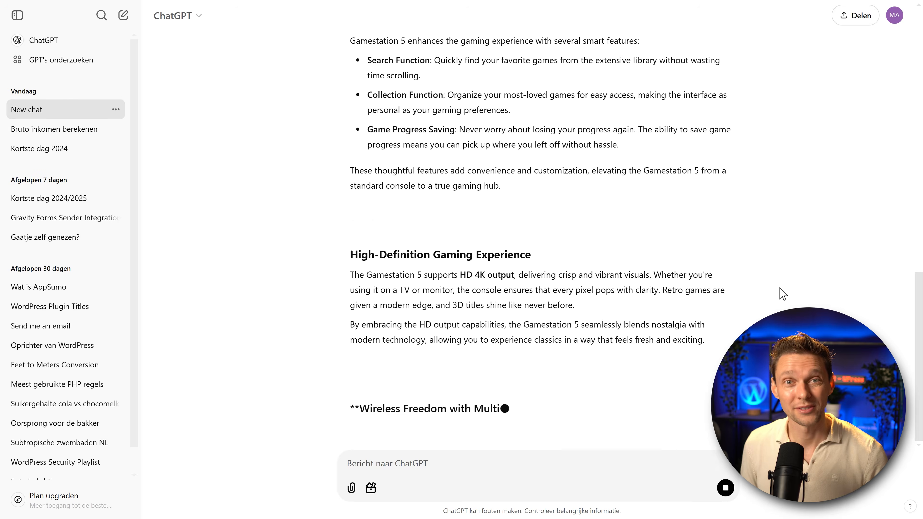
- Send ChatGPT the message "This is so great, my YouTUbe Audience will lke this video even more and subscribe to my vhannel bevcause of your geat work"
type("Thi")
type("s is so great, my YouTUbe Audience will lke this")
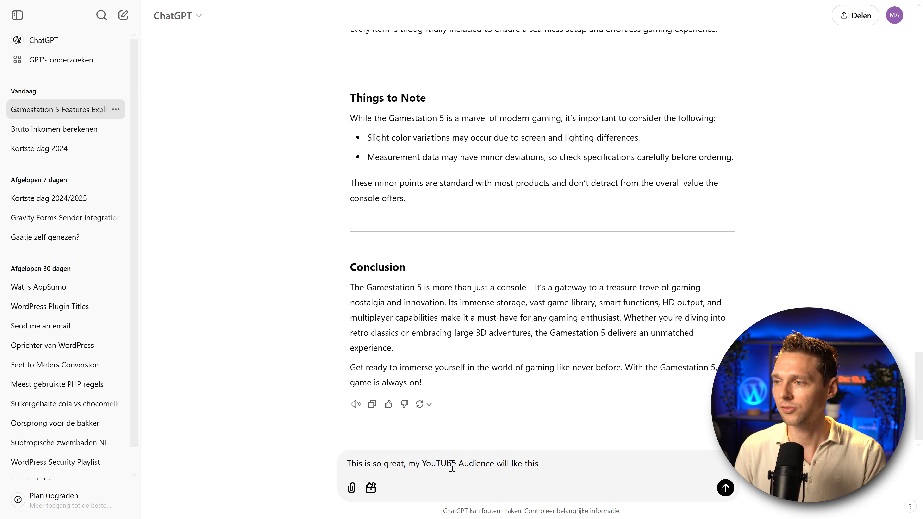
type("more ")
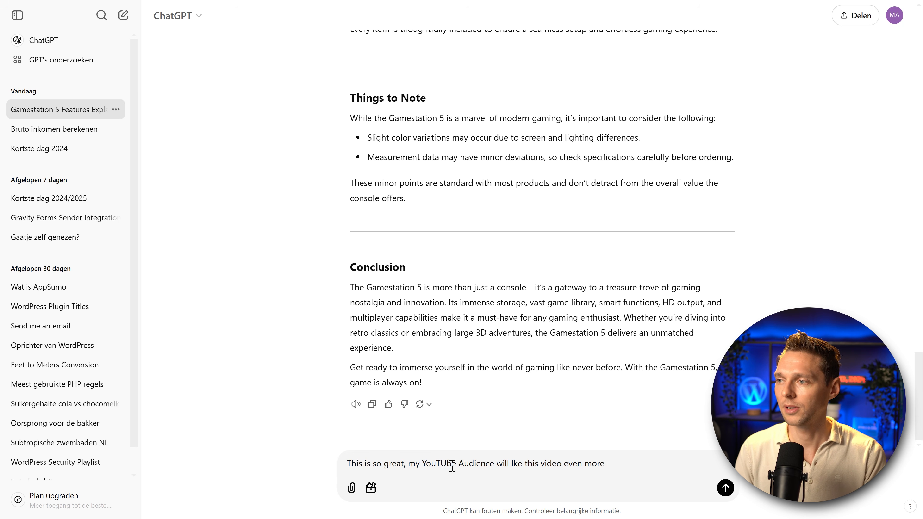
type("vnd subscribe to m")
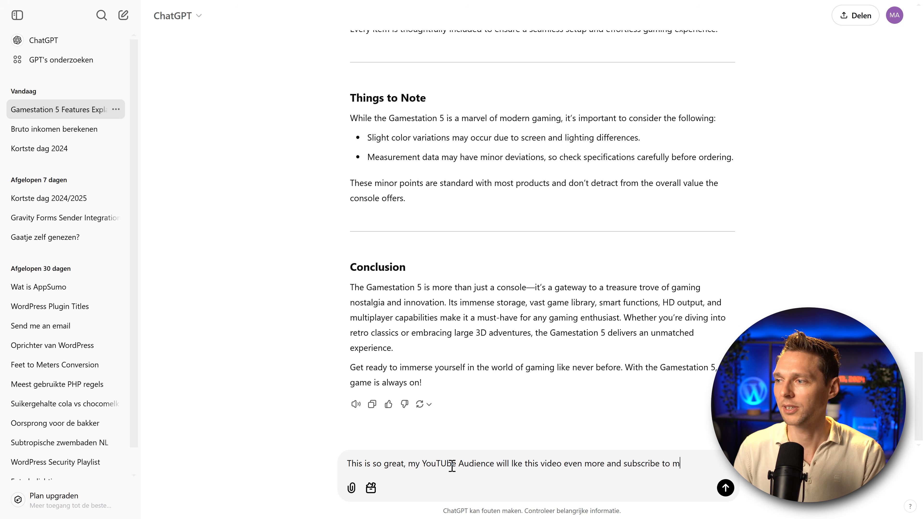
type("y vhannel bevcause of your geat work")
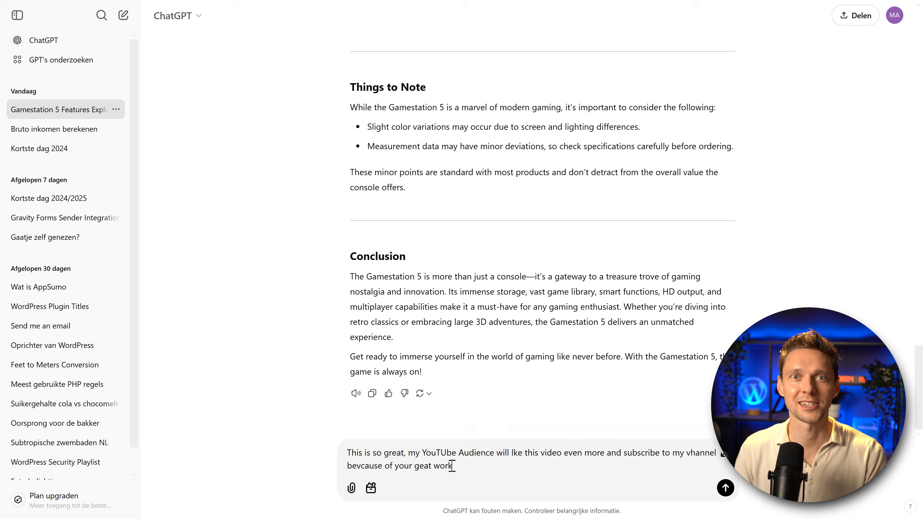
key("Return")
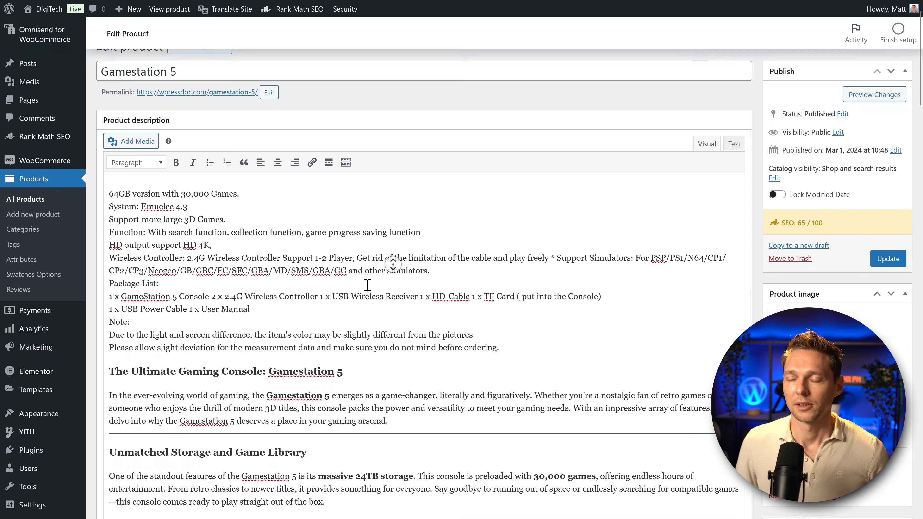
- Back in the WordPress product editor, examine the extended Gamestation 5 description and the format of its section headings
scroll(362, 285, "down", 3)
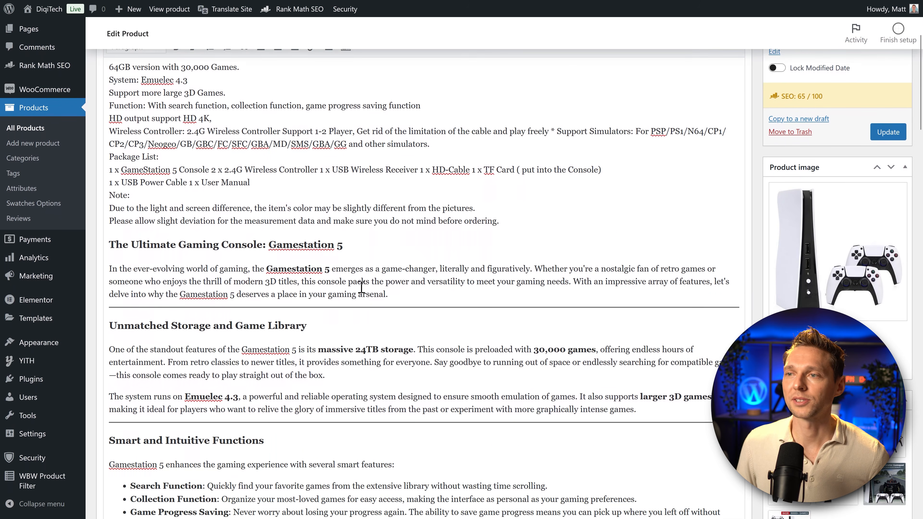
left_click_drag(343, 243, 96, 245)
scroll(173, 253, "up", 5)
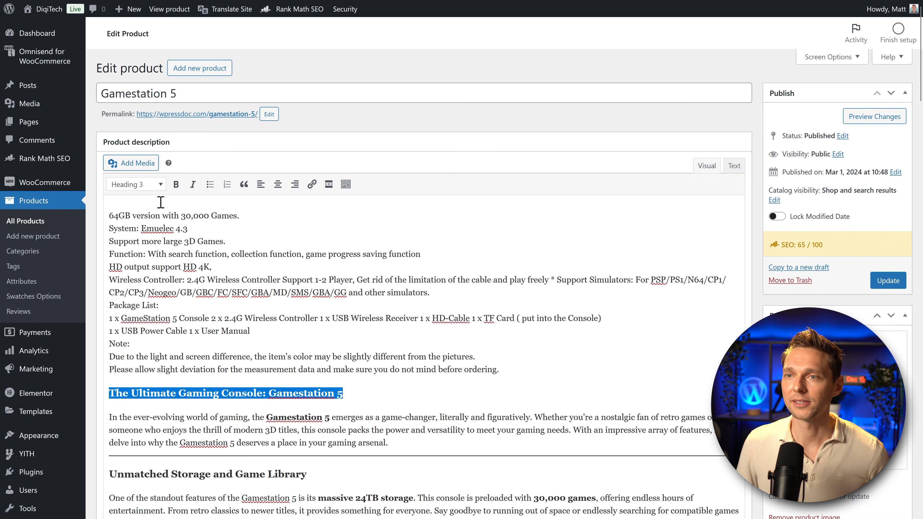
scroll(167, 291, "down", 3)
left_click(169, 362)
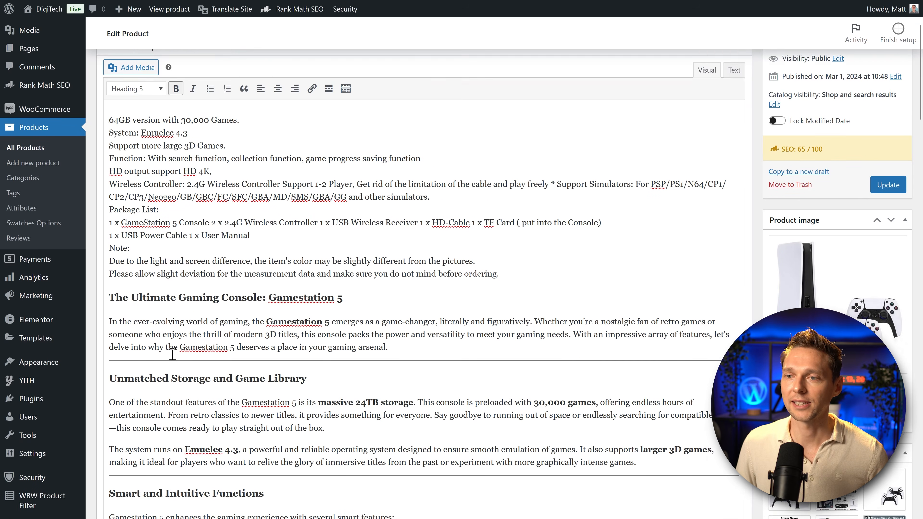
scroll(160, 393, "down", 2)
scroll(155, 417, "up", 3)
scroll(195, 331, "down", 8)
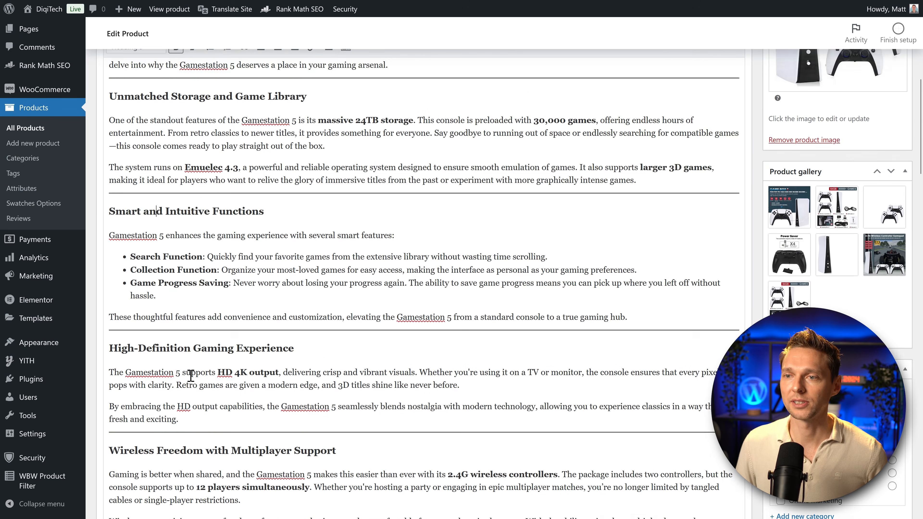
scroll(195, 331, "up", 10)
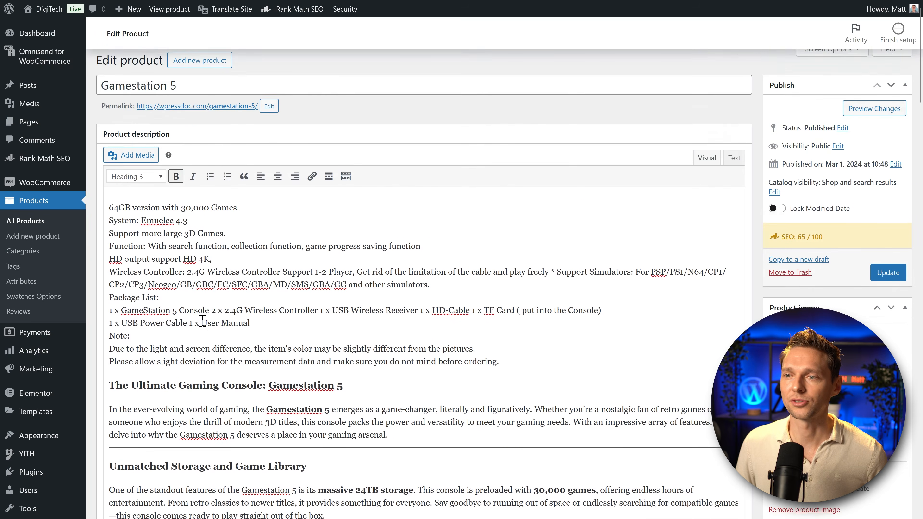
- Change the heading level of "The Ultimate Gaming Console: Gamestation 5" in the product description
left_click_drag(349, 394, 104, 398)
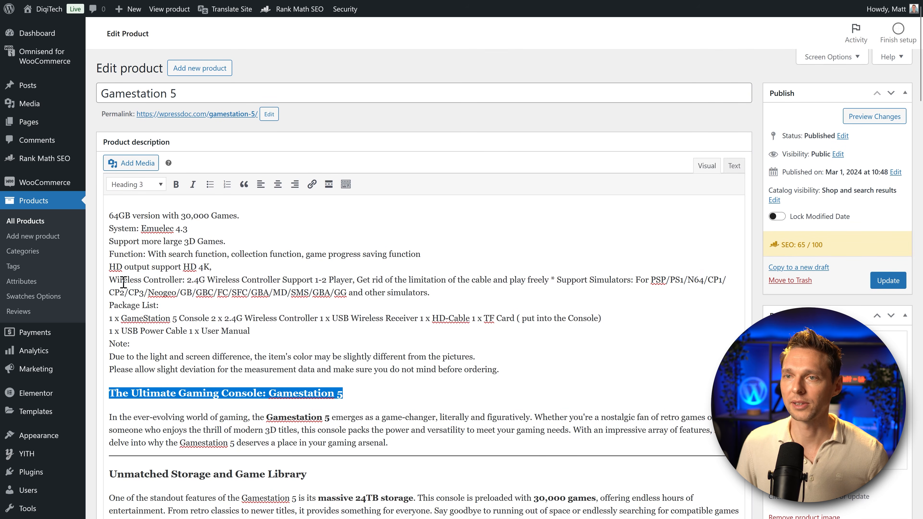
left_click(138, 185)
left_click(140, 249)
- Check the content length result under Basic SEO and expand the Additional checks in Rank Math
scroll(421, 260, "down", 15)
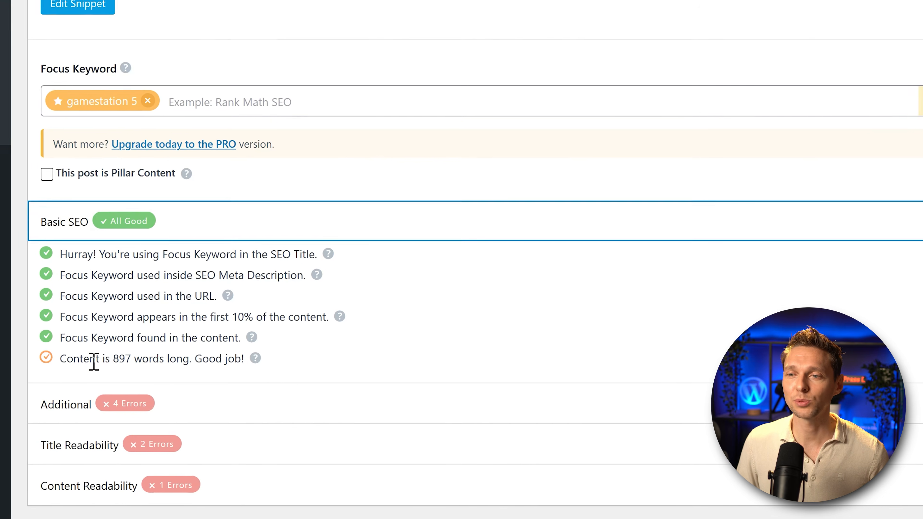
left_click_drag(51, 360, 249, 358)
left_click(244, 355)
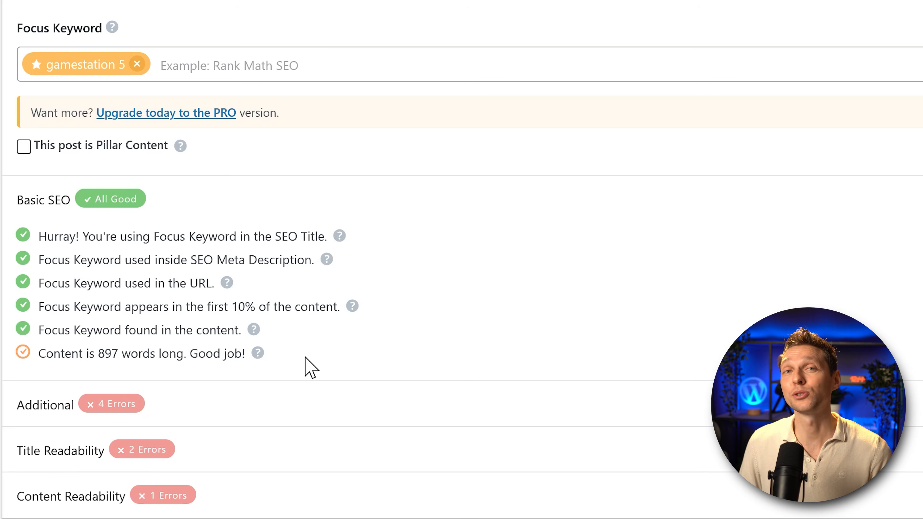
middle_click(428, 294)
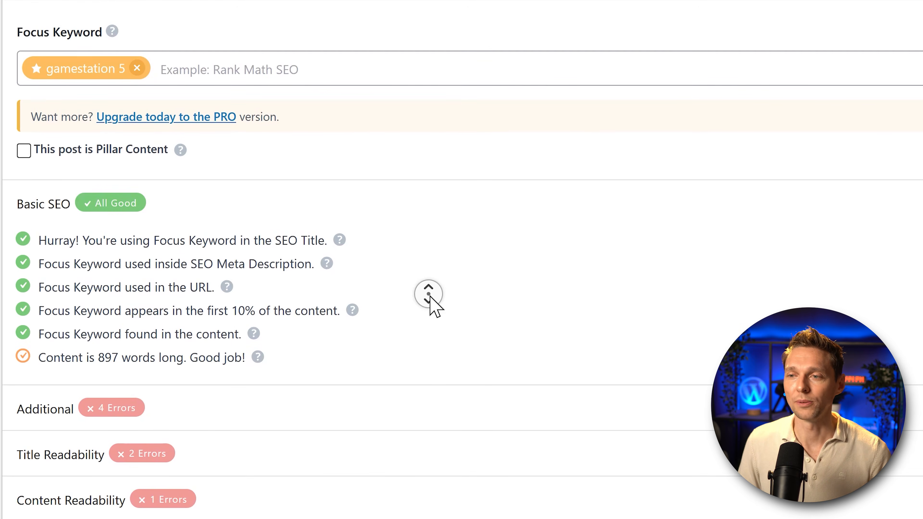
middle_click(431, 309)
left_click(189, 406)
middle_click(408, 222)
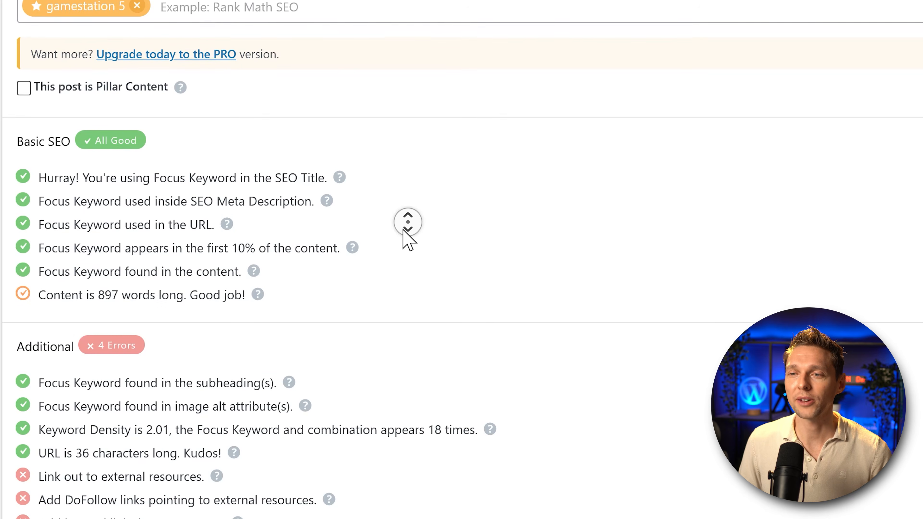
middle_click(400, 237)
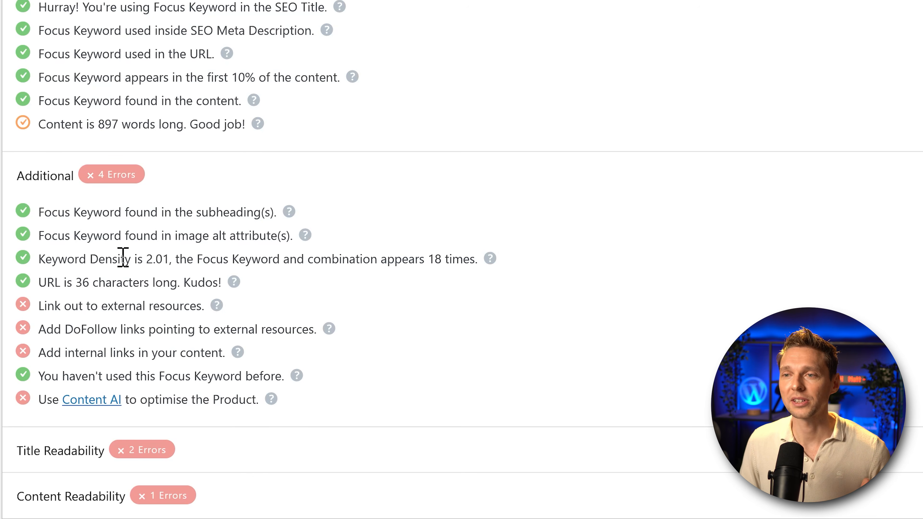
- Review the Additional checks for keyword density, URL length and DoFollow links to external resources
left_click_drag(123, 259, 280, 259)
left_click(279, 259)
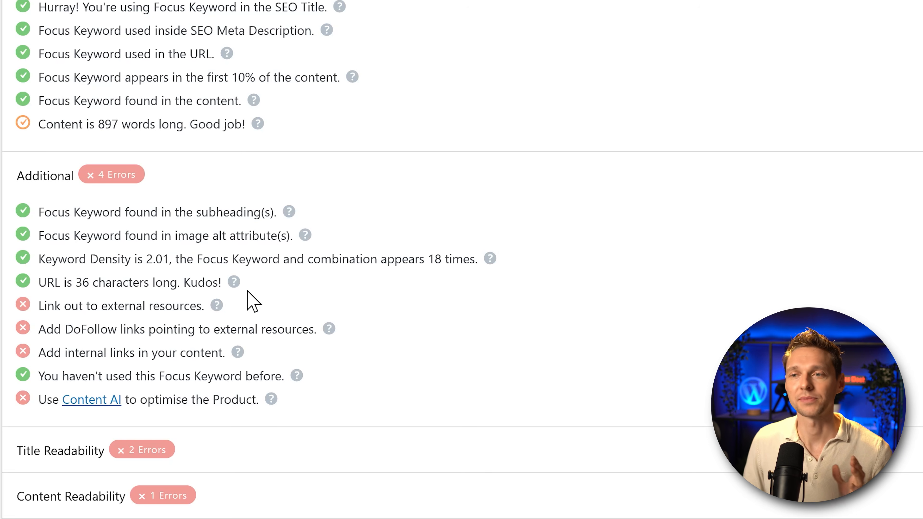
left_click_drag(76, 282, 184, 288)
left_click(178, 290)
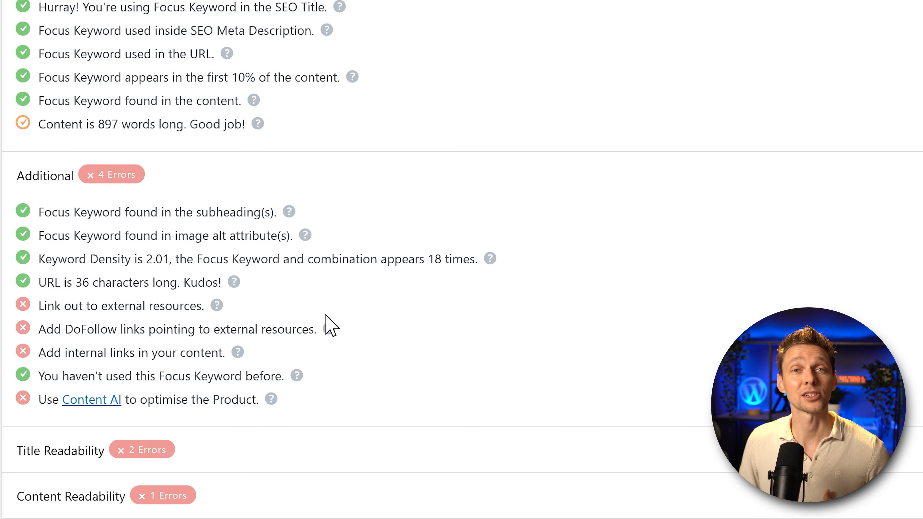
middle_click(472, 269)
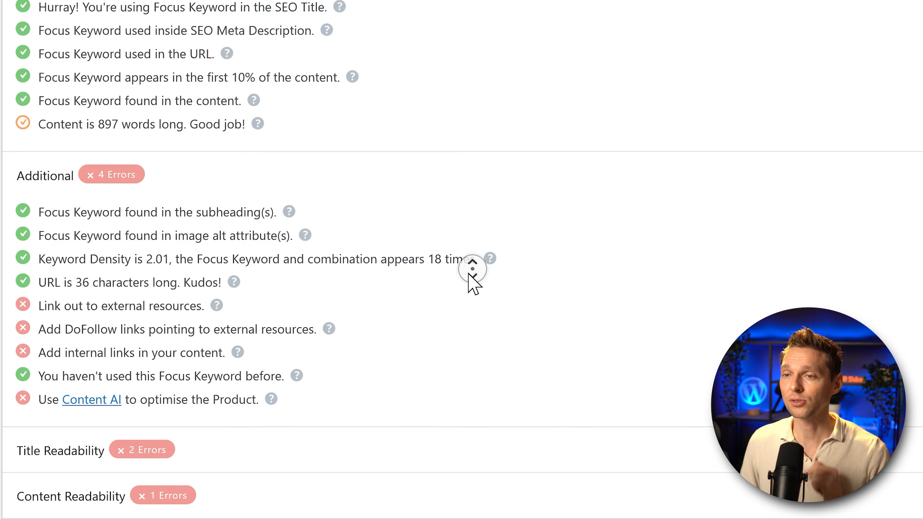
left_click(468, 284)
left_click_drag(64, 329, 293, 331)
left_click(293, 331)
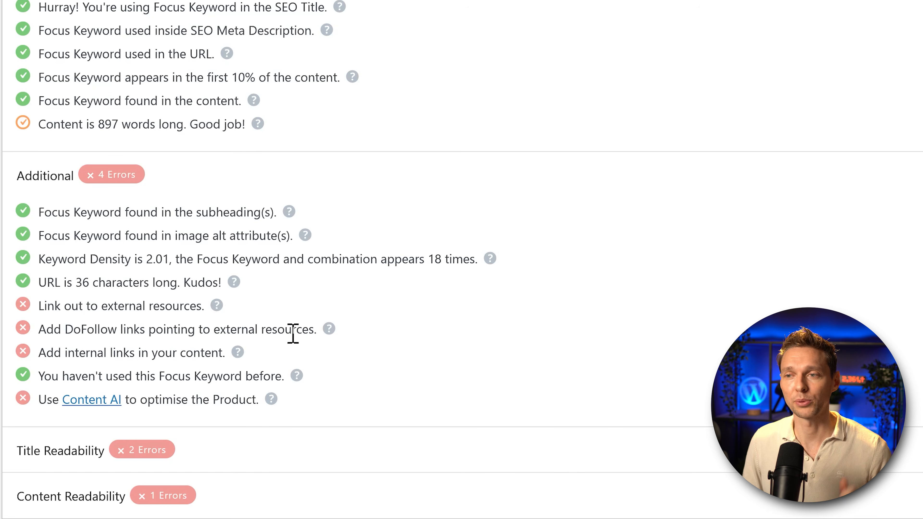
- Read the Additional check about adding internal links in the content
left_click_drag(55, 351, 194, 353)
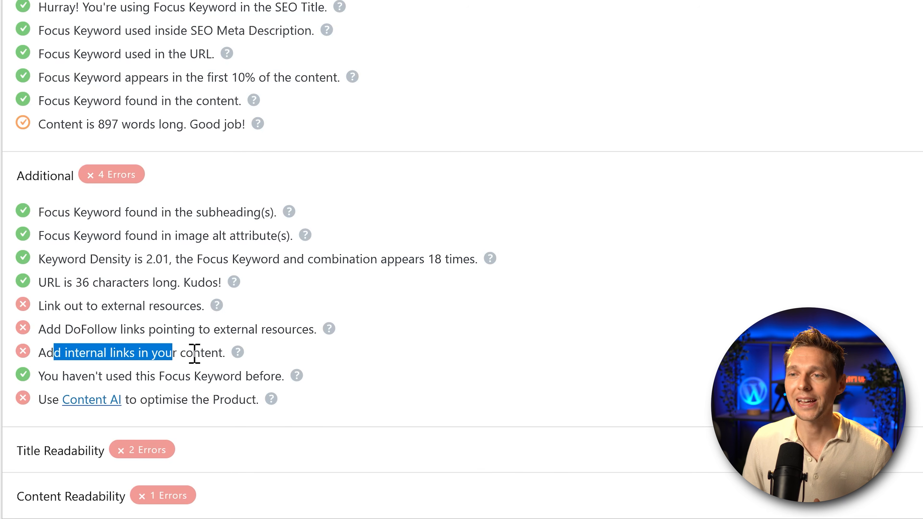
left_click(194, 353)
middle_click(547, 329)
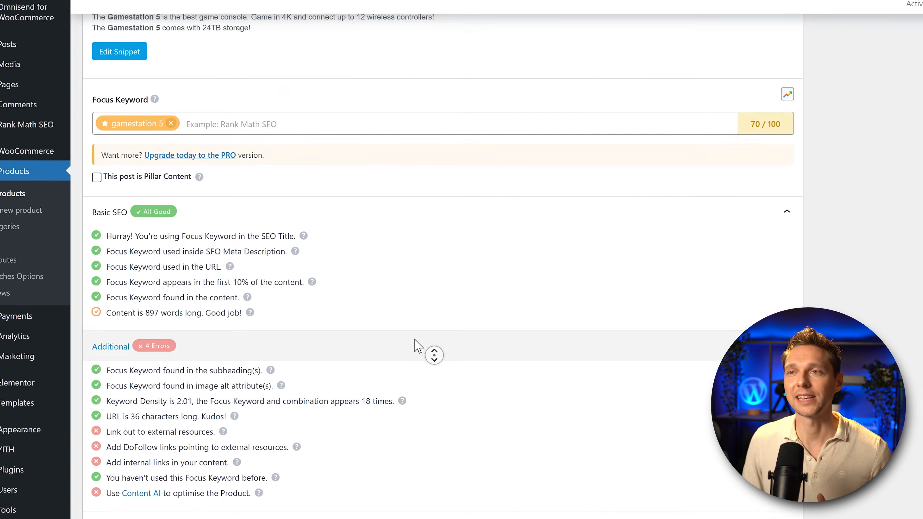
scroll(415, 339, "up", 13)
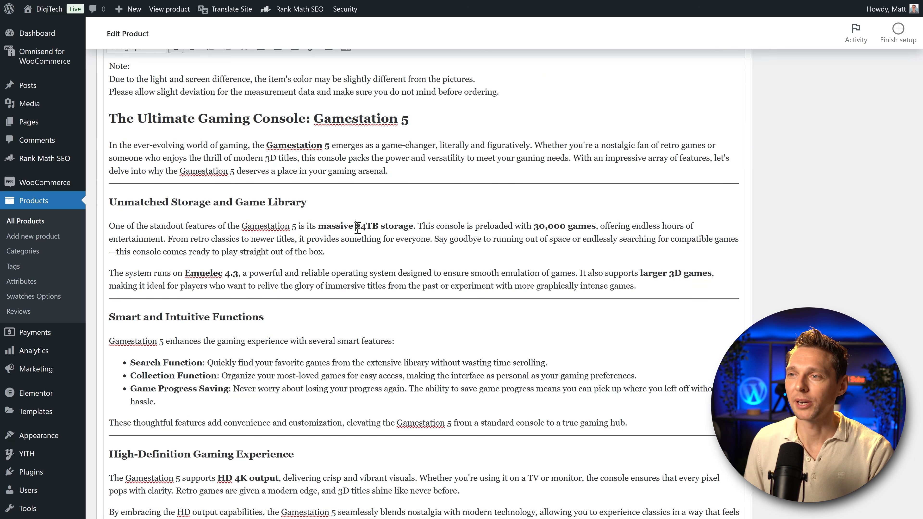
left_click_drag(357, 227, 416, 234)
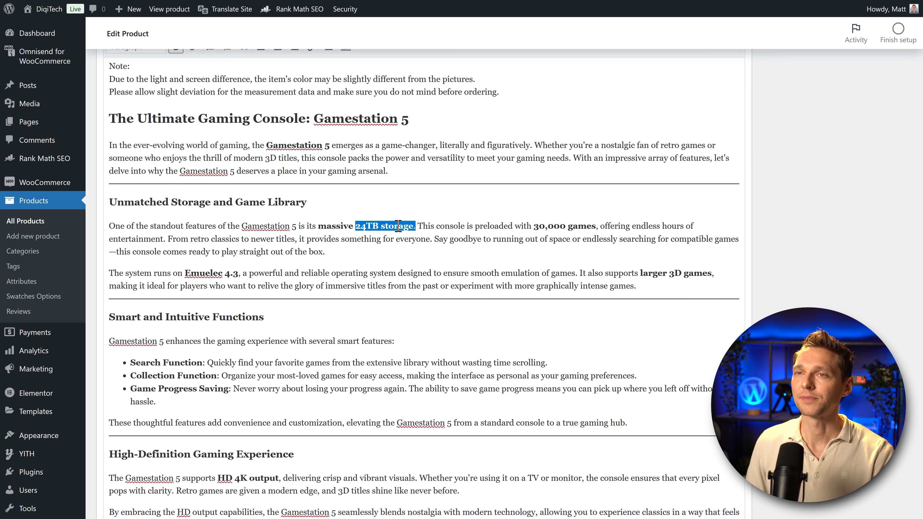
scroll(406, 239, "up", 8)
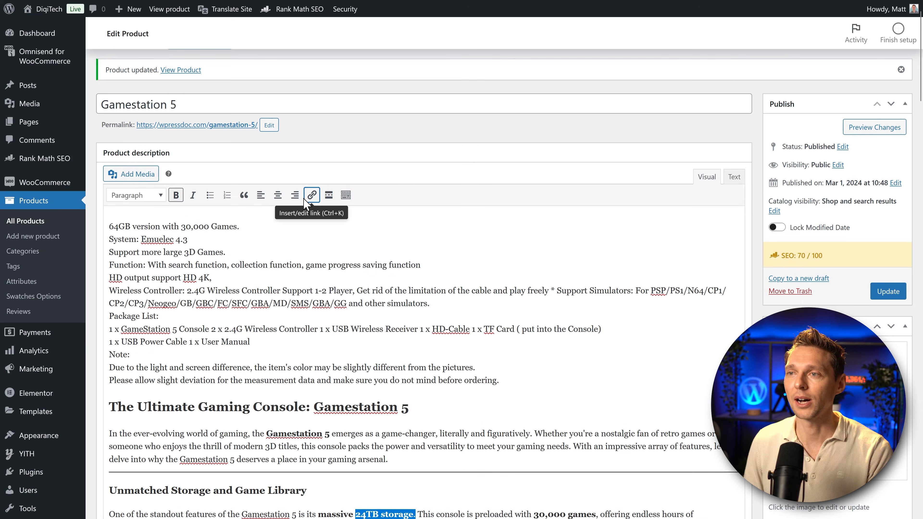
left_click(312, 196)
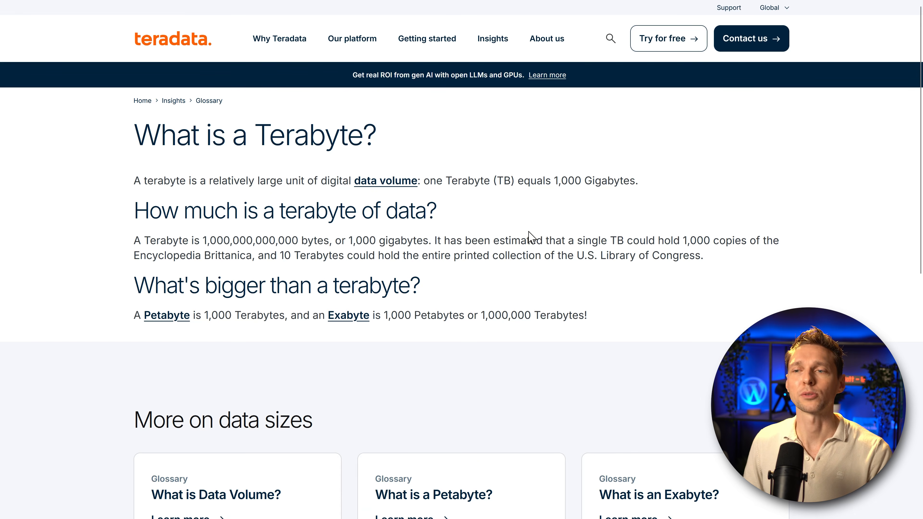
left_click(309, 33)
key("ctrl+c")
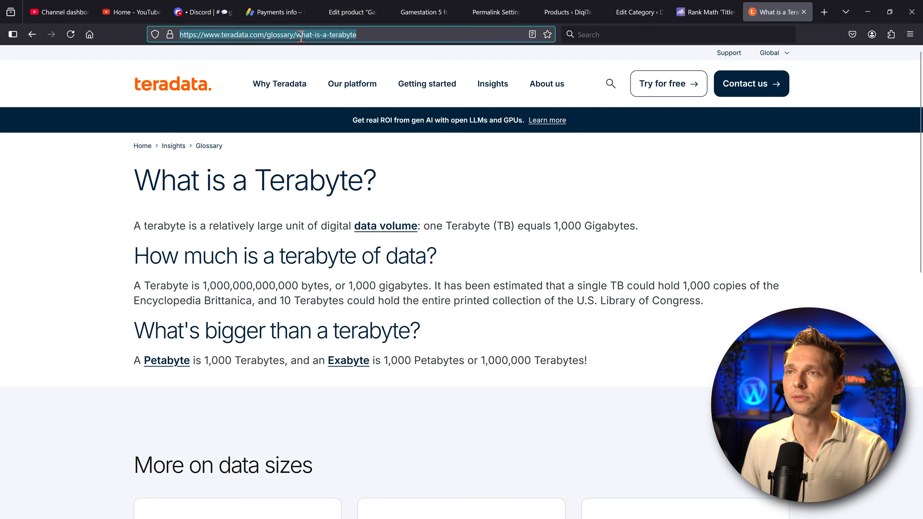
right_click(328, 435)
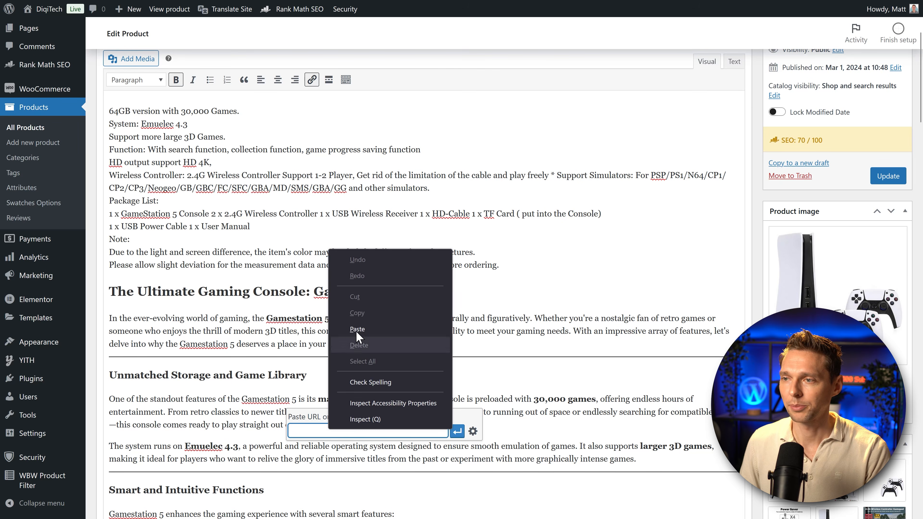
left_click(357, 329)
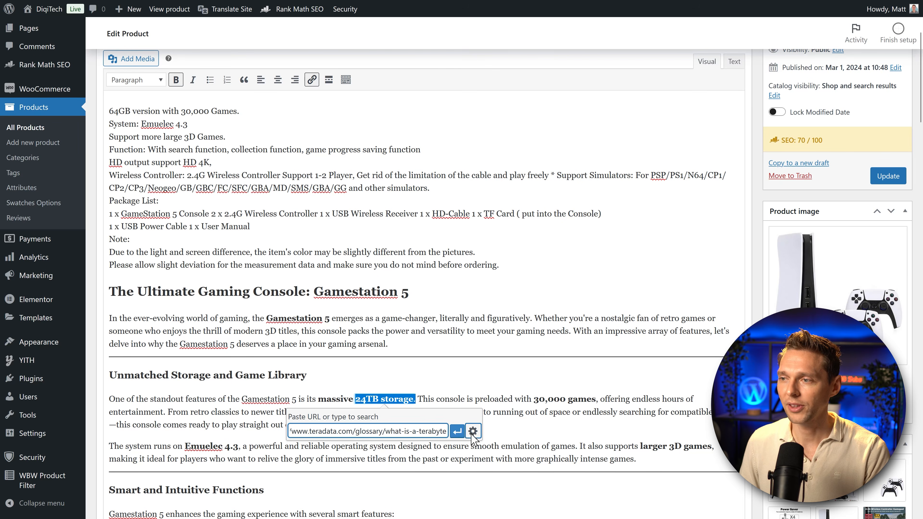
- Set the "24TB storage" link to open in a new tab and apply it
left_click(473, 431)
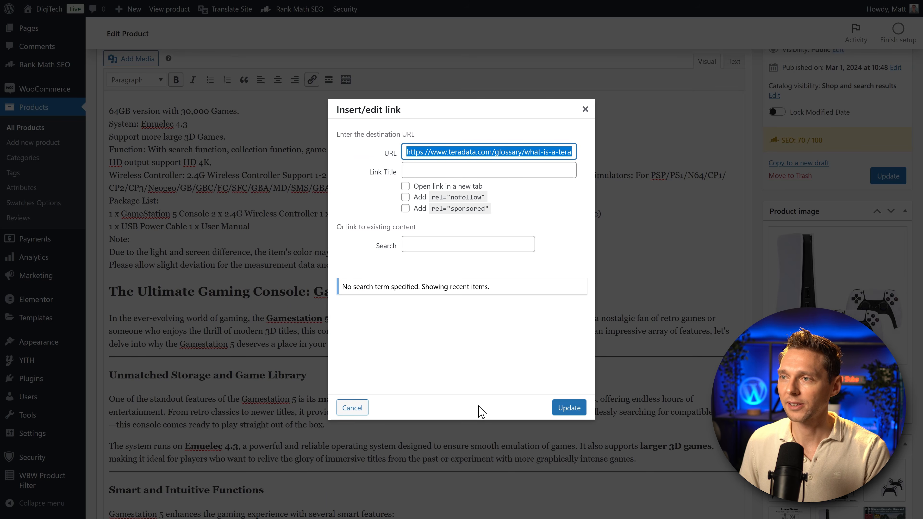
left_click(406, 186)
left_click(569, 408)
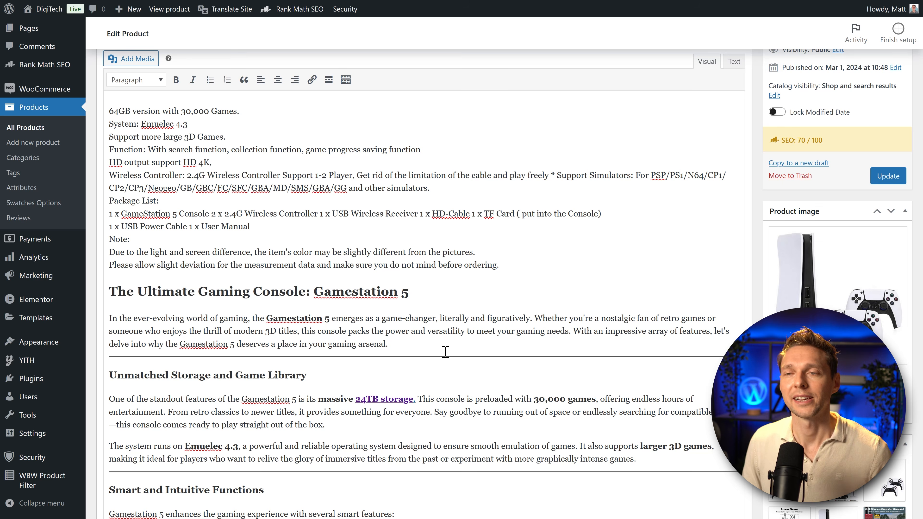
- Link the word "PlayStation" in the Extensive Emulator Support section to the internal URL /playstation/
left_click(435, 232)
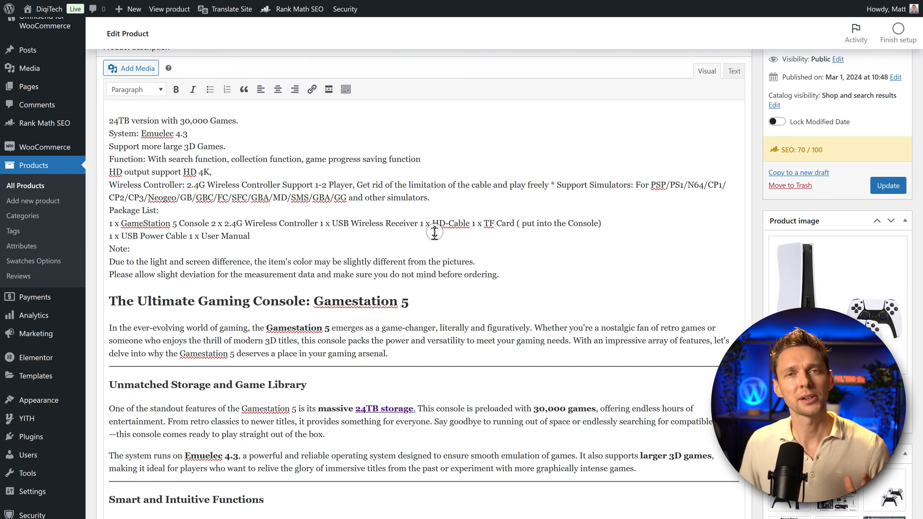
scroll(435, 233, "down", 3)
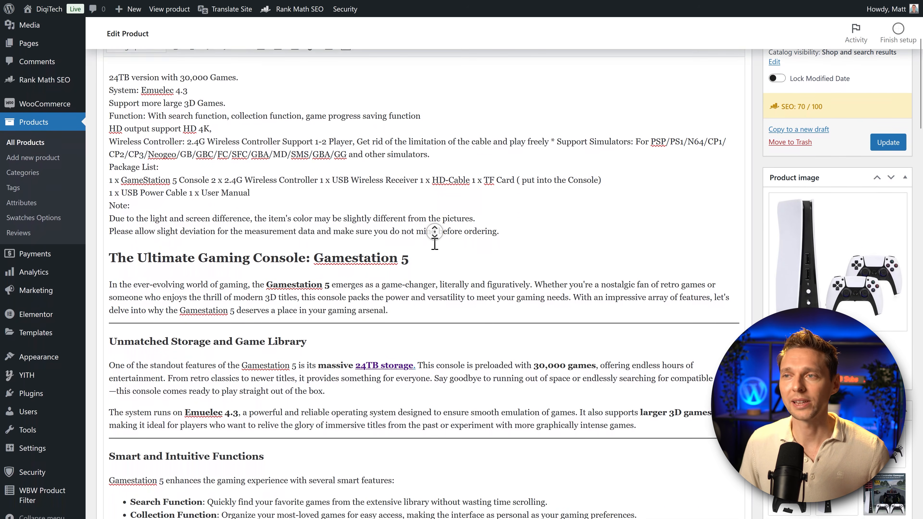
scroll(434, 233, "down", 2)
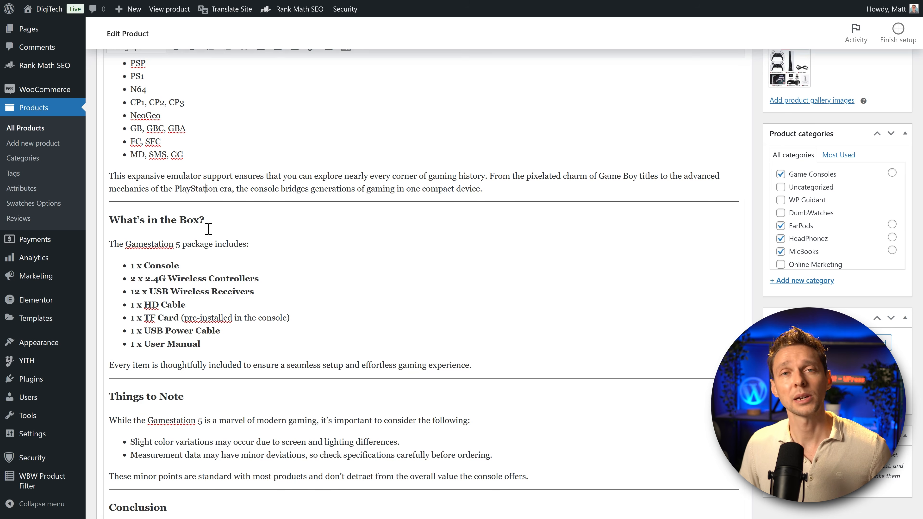
left_click_drag(175, 189, 215, 192)
scroll(217, 289, "up", 2)
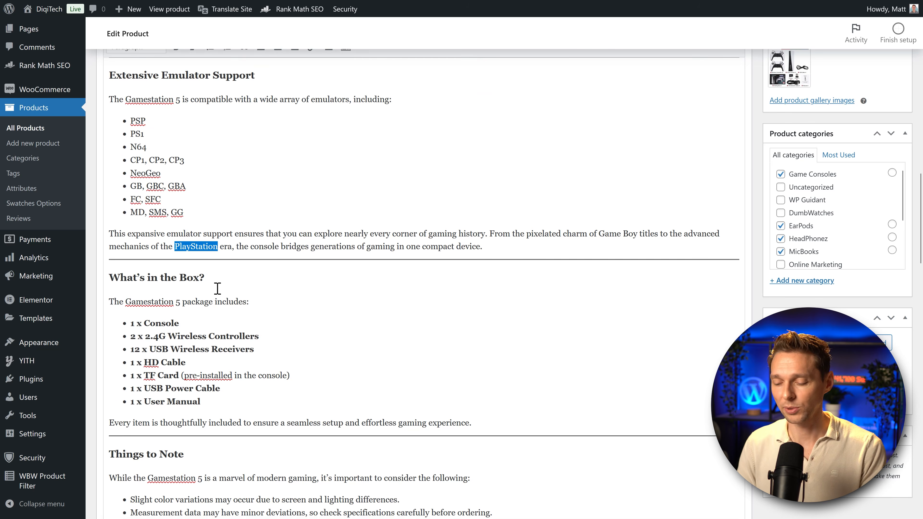
key("ctrl+k")
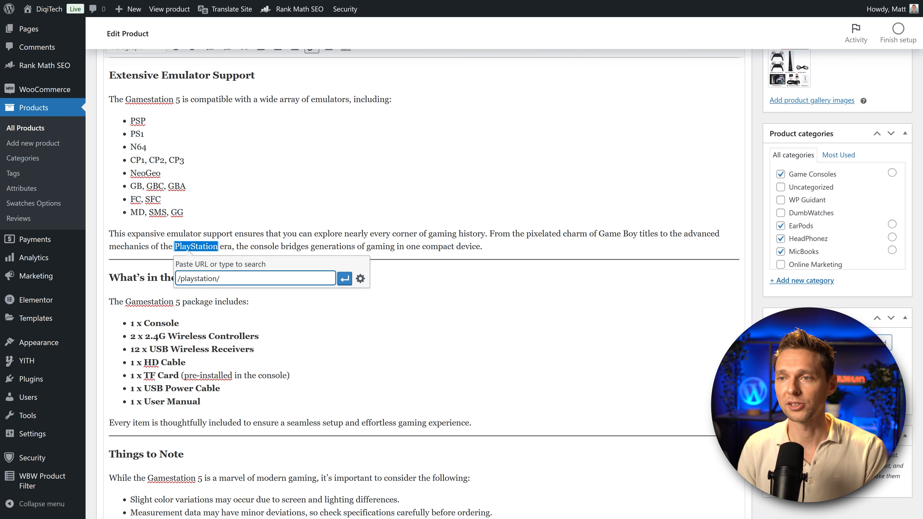
left_click(345, 279)
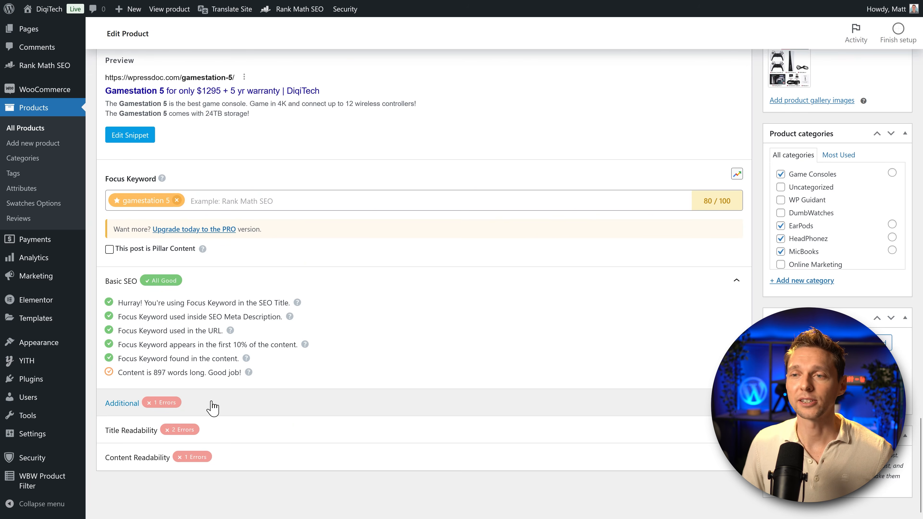
- Expand the Additional checks in Rank Math and review the external, DoFollow and internal link results
left_click(213, 408)
scroll(385, 317, "down", 3)
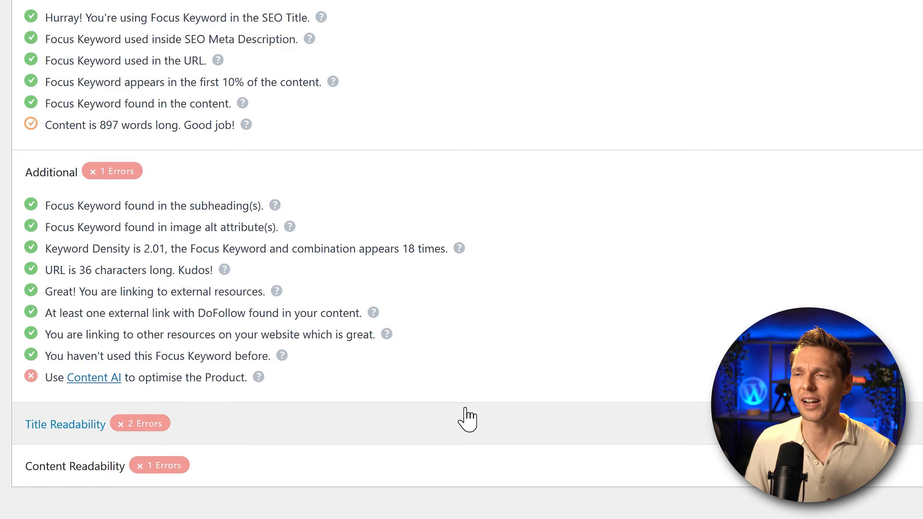
middle_click(526, 310)
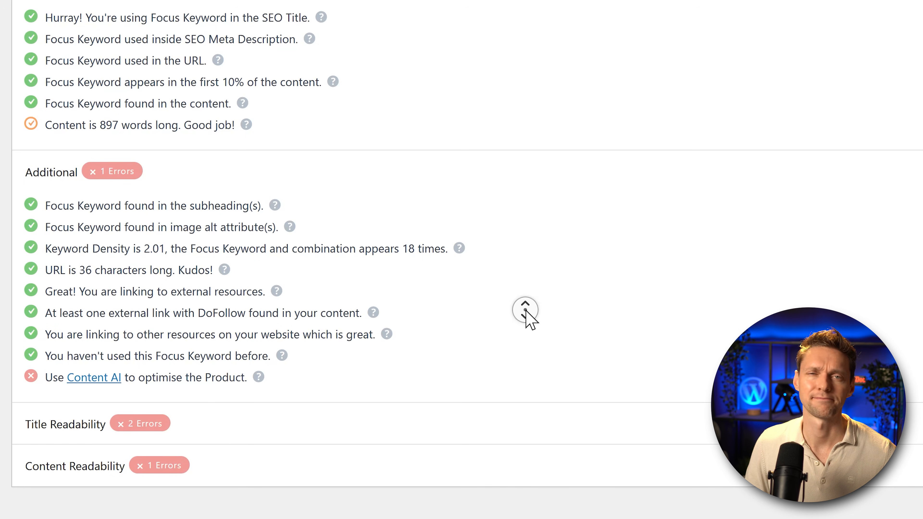
scroll(525, 323, "down", 2)
- Expand the Title Readability checks and review the items on keyword position, sentiment word, power word and number
left_click(350, 366)
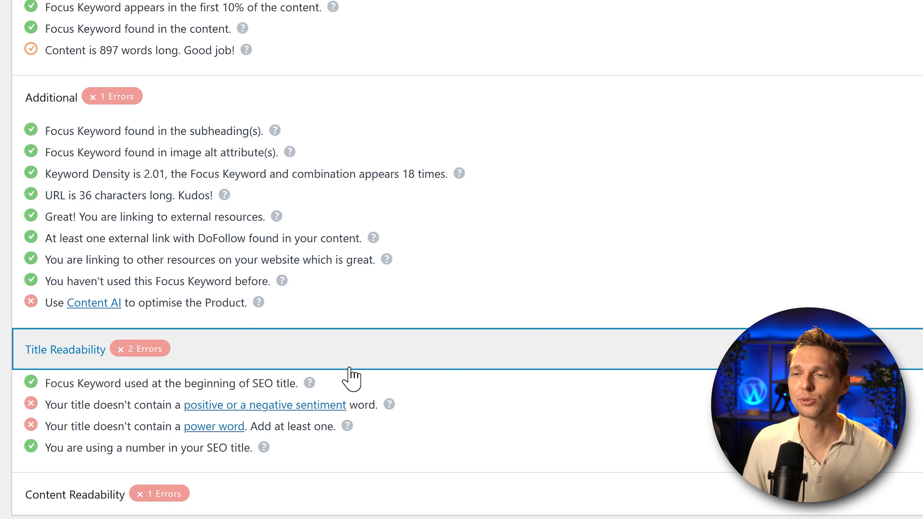
middle_click(508, 342)
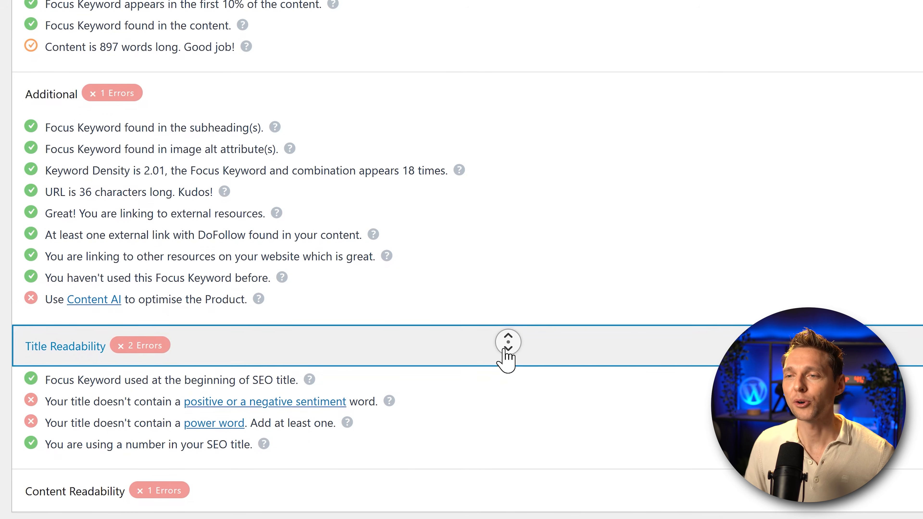
scroll(507, 355, "up", 1)
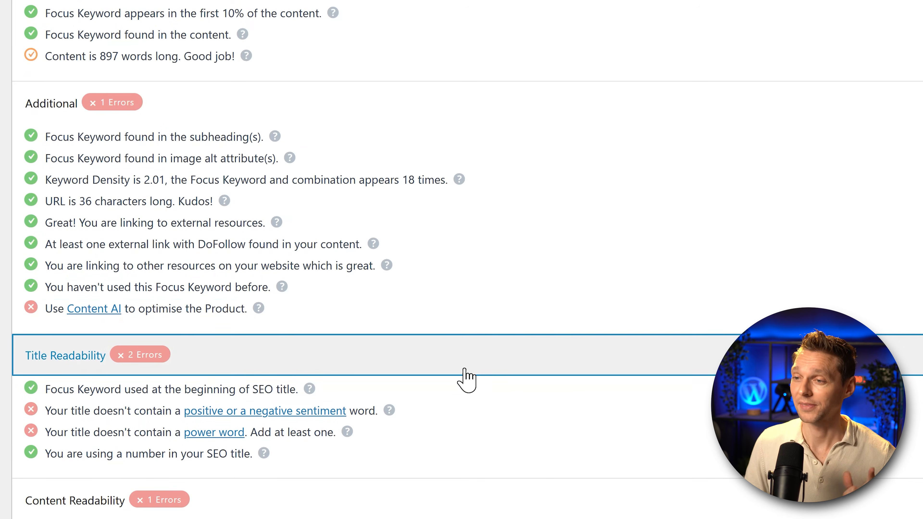
middle_click(578, 393)
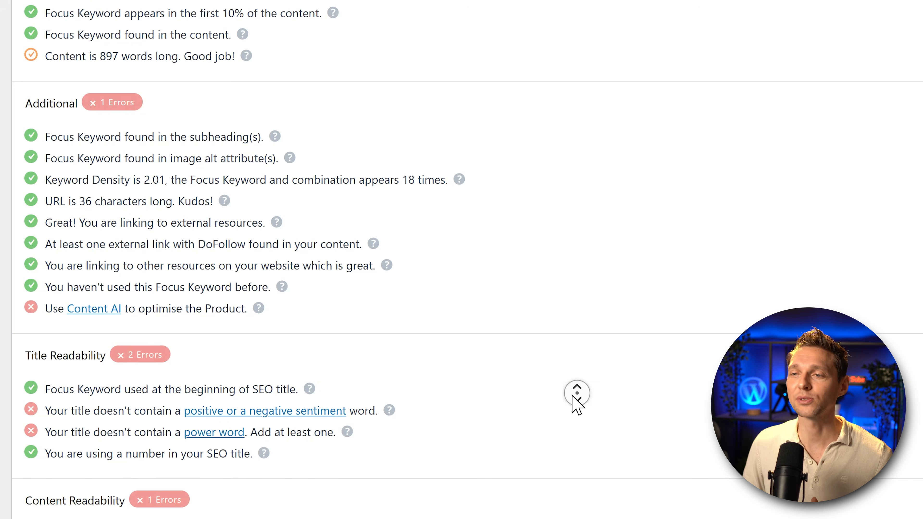
left_click(573, 418)
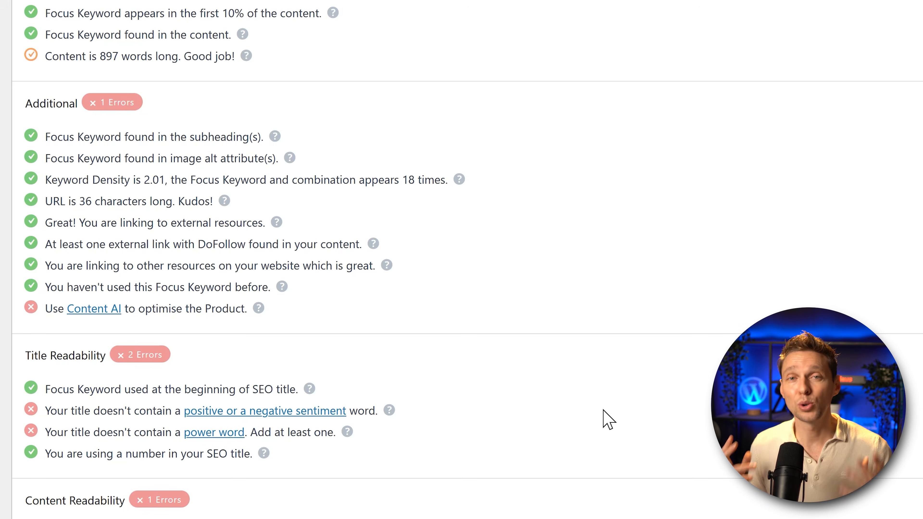
- Open the Gamestation 5 snippet for editing and add "Buy now" to the SEO title
middle_click(690, 422)
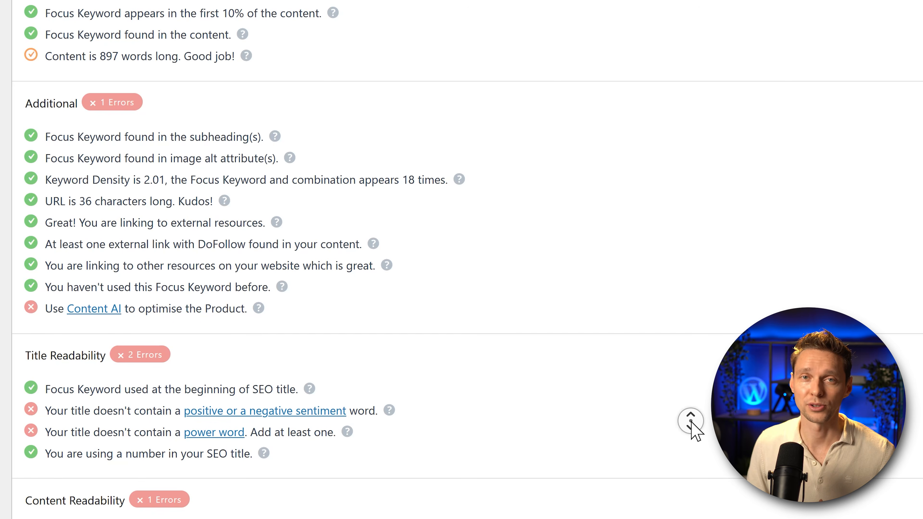
scroll(673, 418, "up", 15)
scroll(672, 451, "down", 5)
middle_click(670, 457)
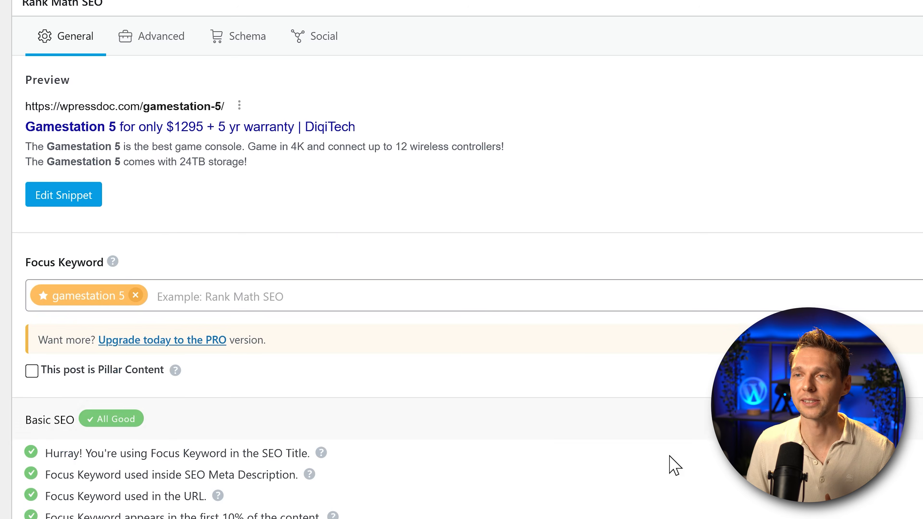
left_click_drag(167, 125, 163, 125)
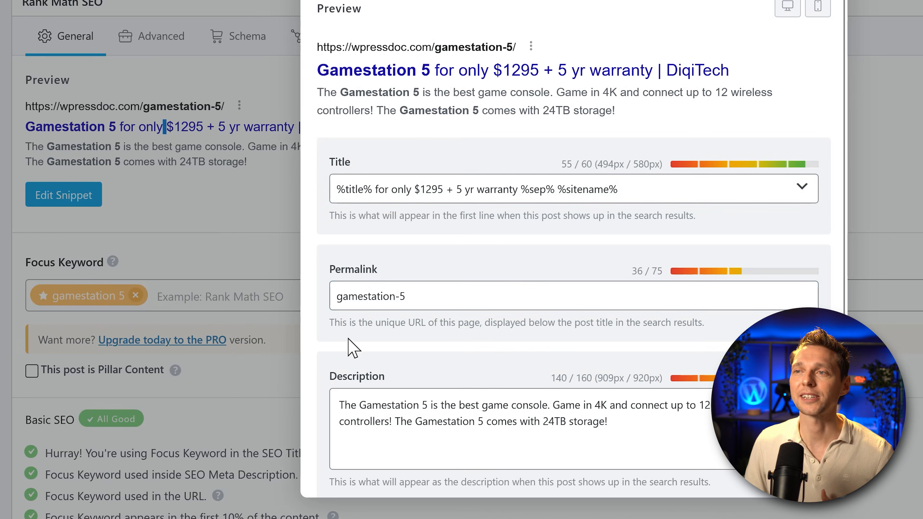
left_click(400, 189)
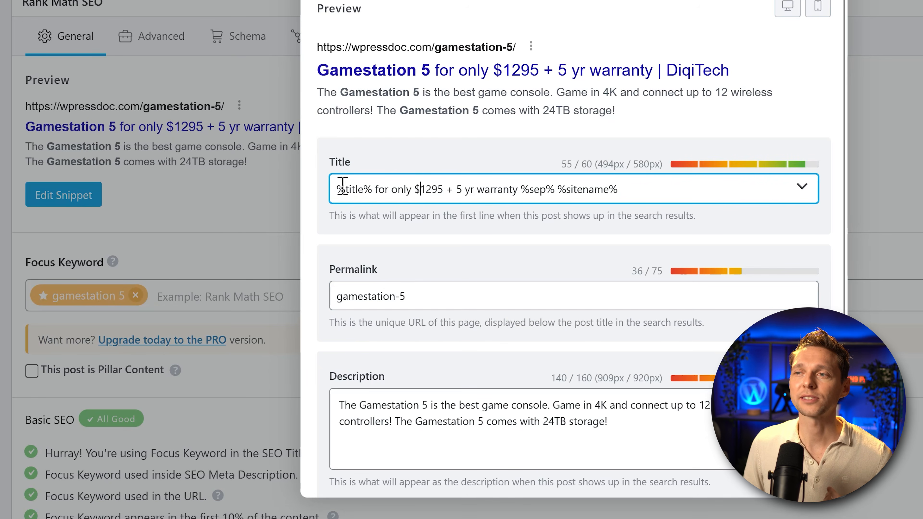
type("Buy now")
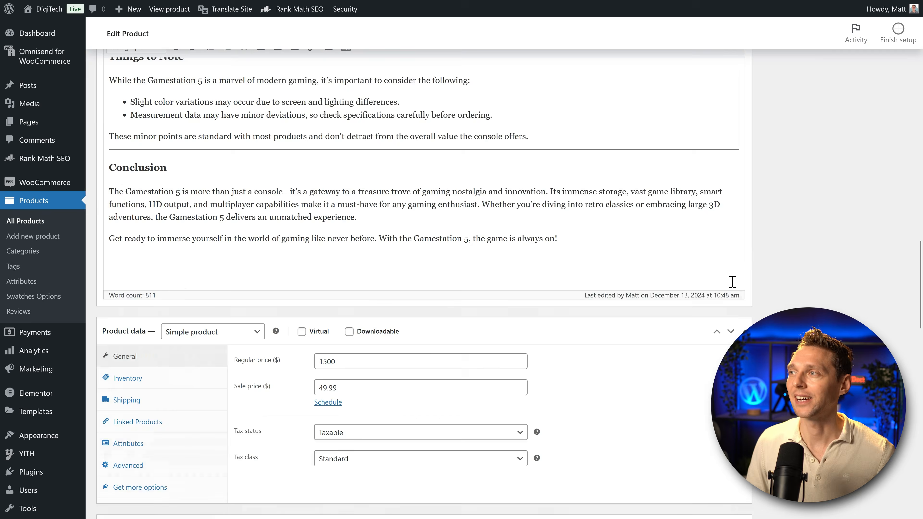
- Review the Title Readability checks again for power words and a positive or negative sentiment word
scroll(732, 282, "up", 15)
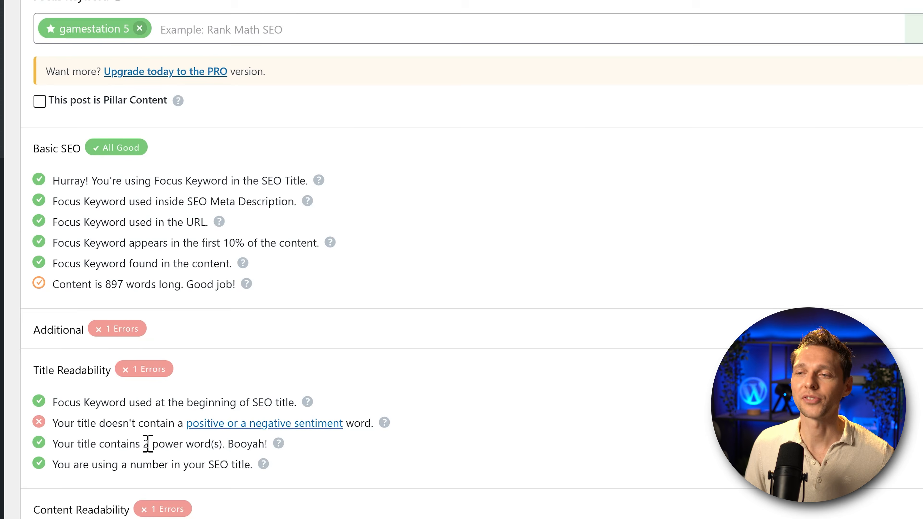
middle_click(528, 298)
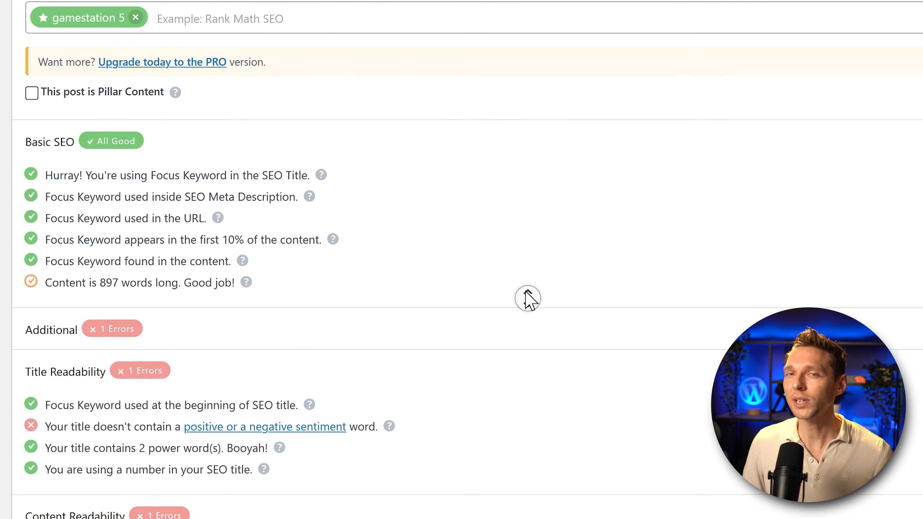
scroll(526, 290, "up", 2)
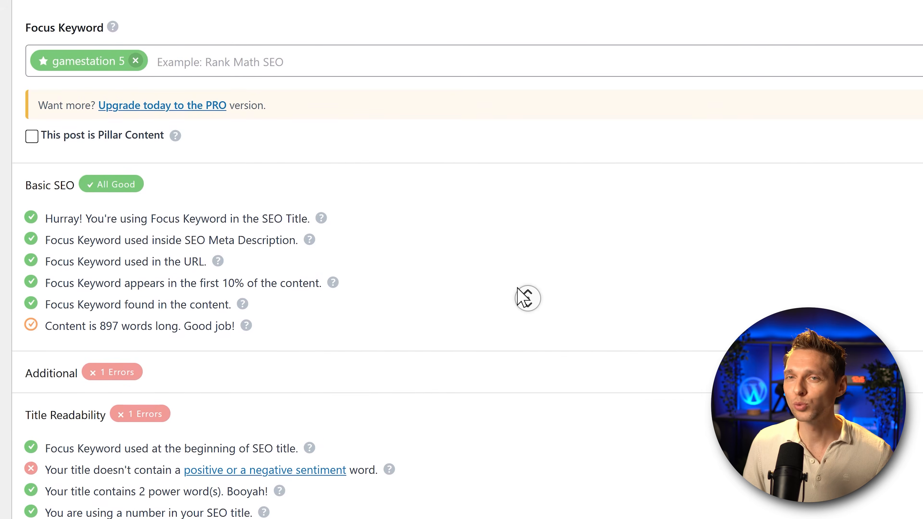
middle_click(518, 287)
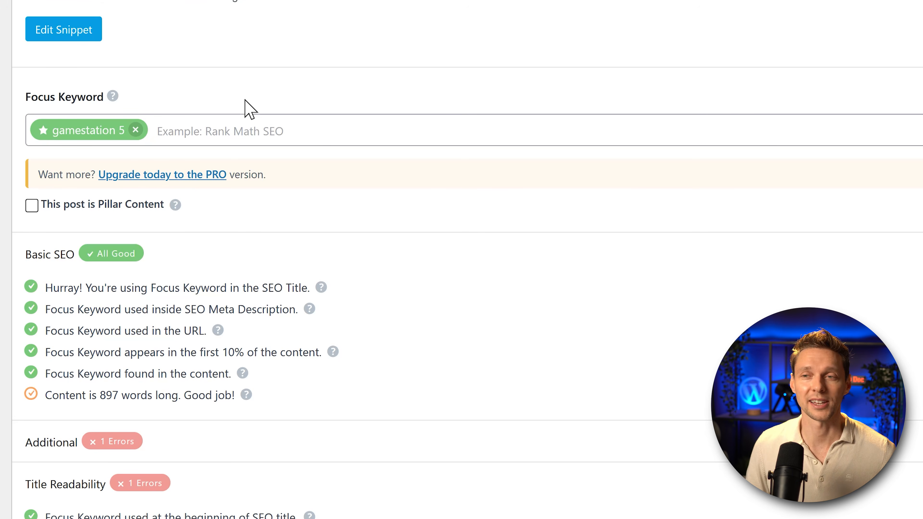
scroll(272, 120, "down", 8)
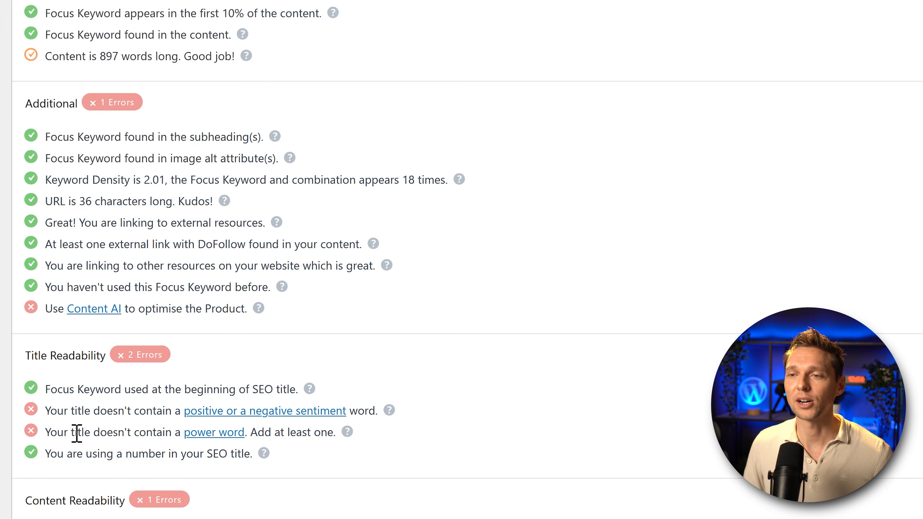
left_click_drag(68, 413, 368, 416)
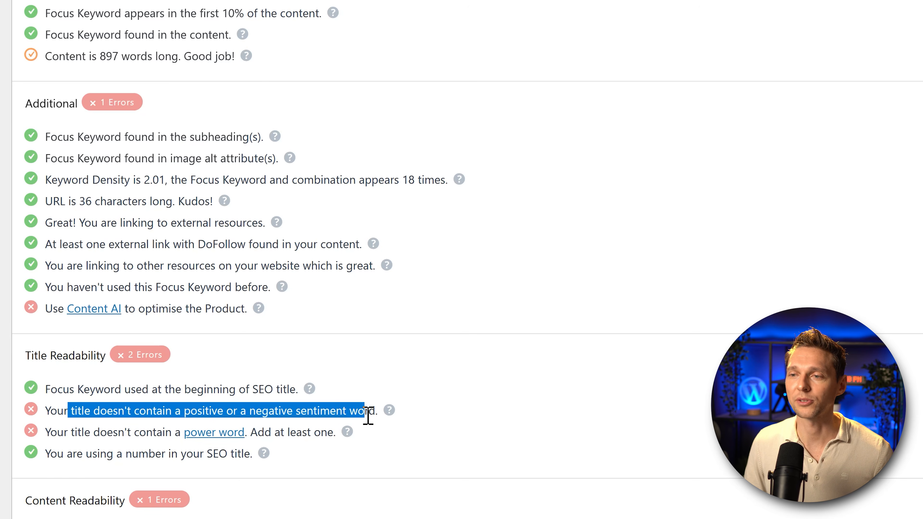
- Expand the Content Readability checks and review the items on table of contents, paragraph length and images or videos
left_click(368, 416)
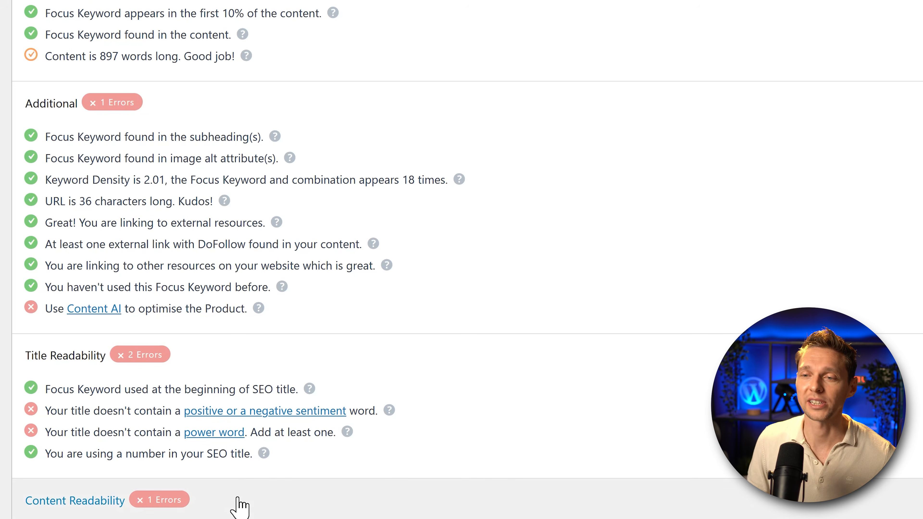
scroll(365, 286, "down", 3)
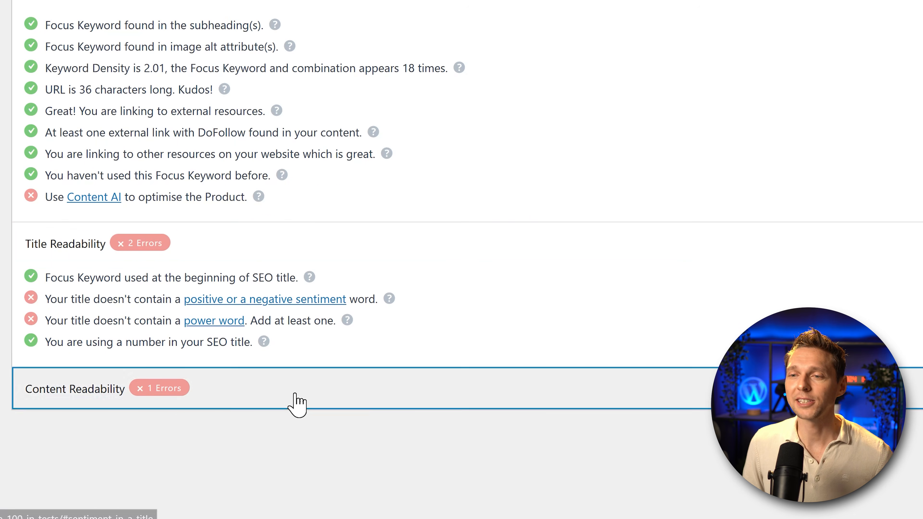
left_click(294, 401)
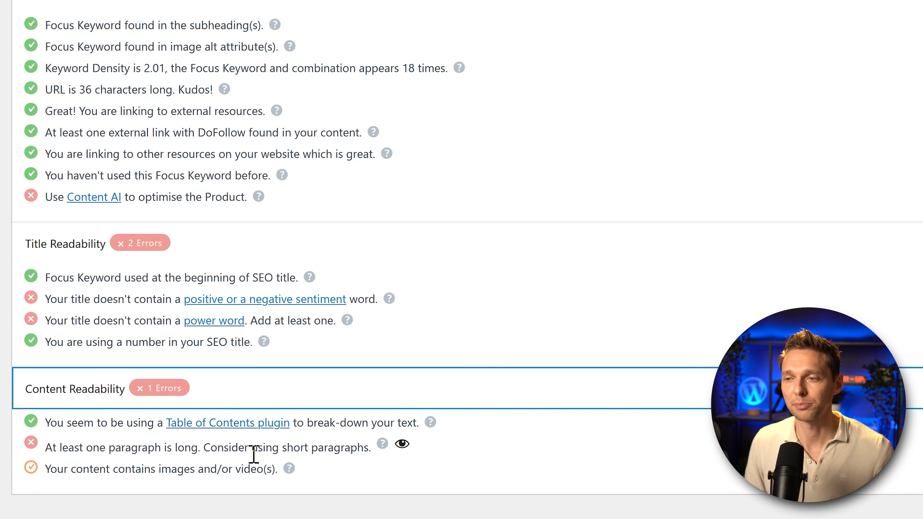
left_click(343, 425)
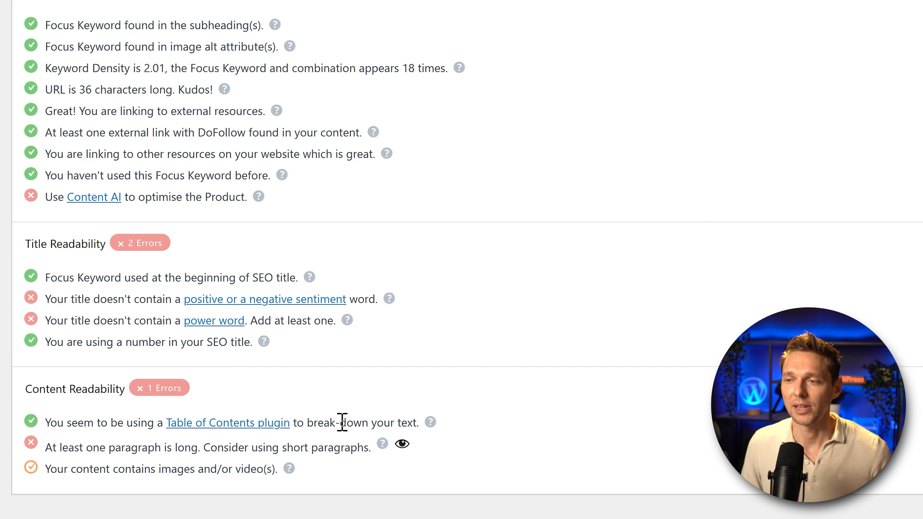
scroll(148, 472, "up", 1)
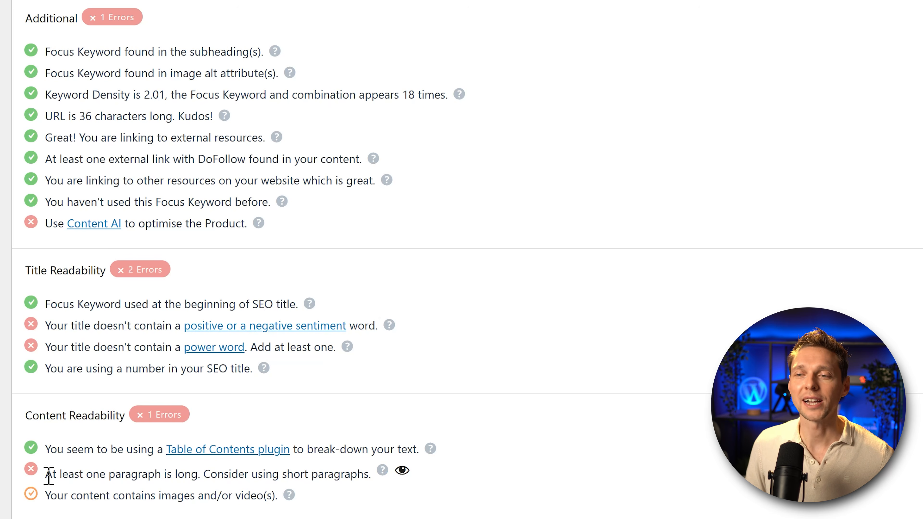
left_click_drag(46, 474, 263, 479)
left_click(264, 480)
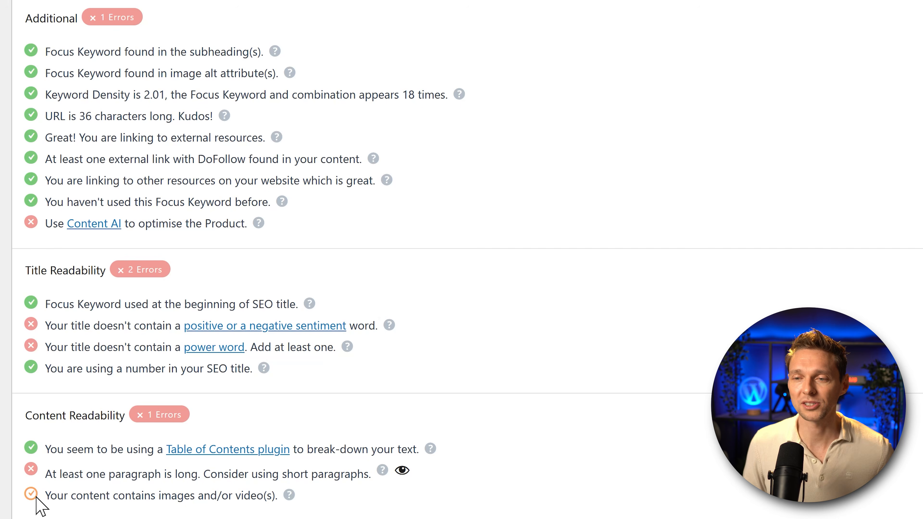
- Look over the Gamestation 5 product page on the live site, including its images and short description
middle_click(663, 311)
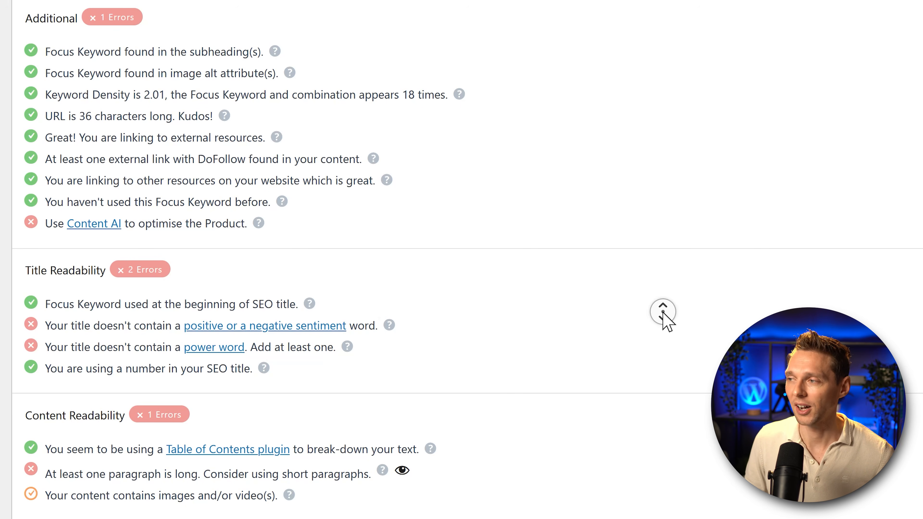
scroll(667, 292, "up", 1)
scroll(670, 299, "up", 15)
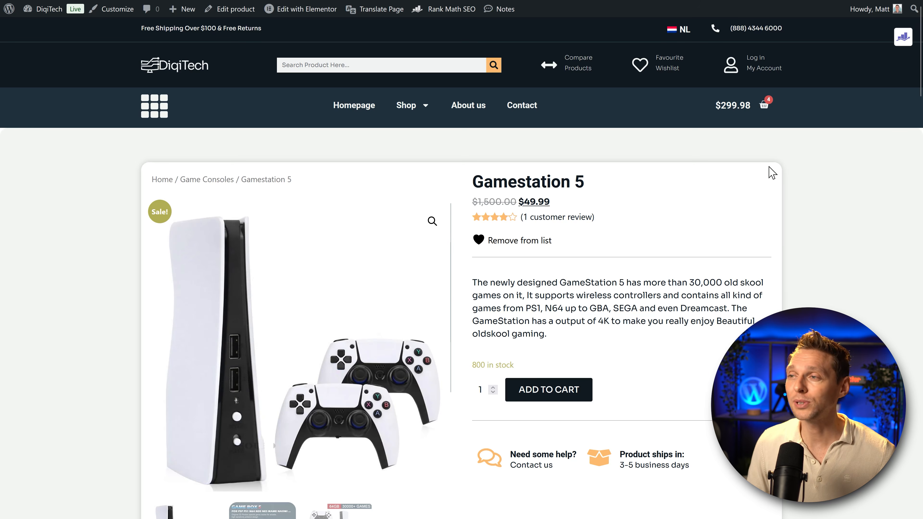
middle_click(769, 167)
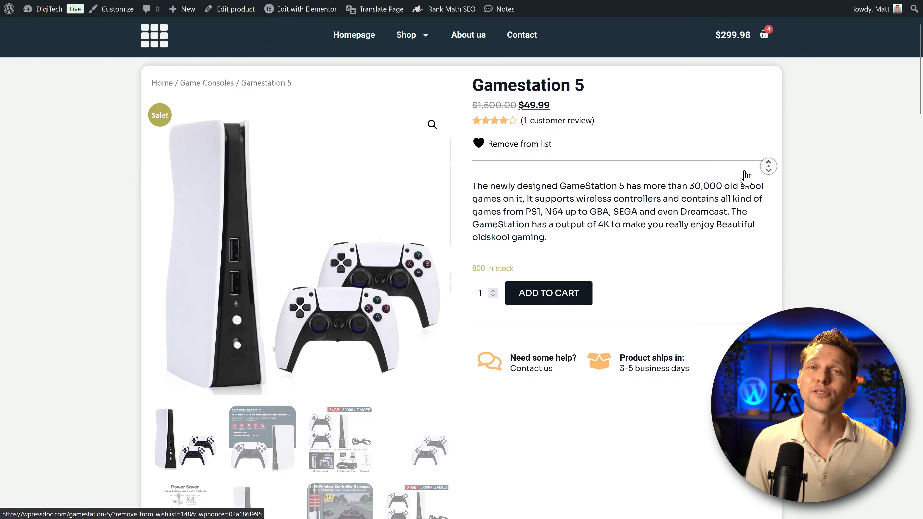
middle_click(746, 171)
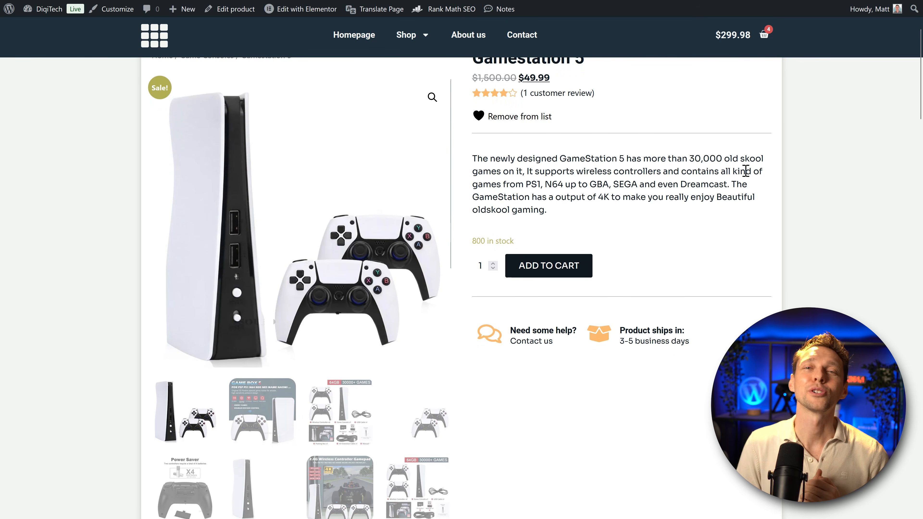
scroll(777, 186, "up", 4)
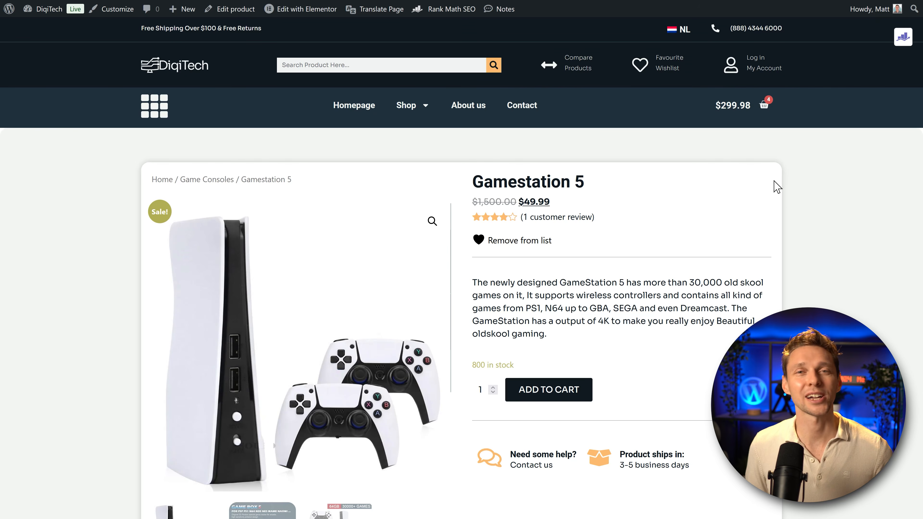